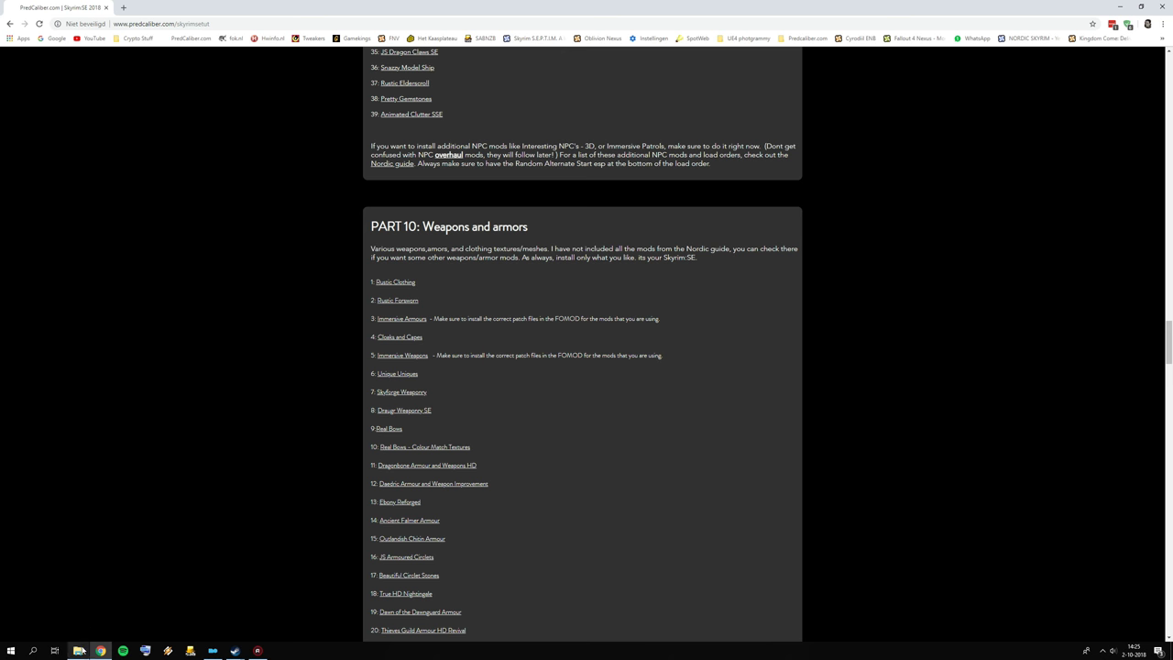
Step: Check the downloaded archives in the 10 weapons and armor folder in File Explorer, and return to the guide page
mouse_move(78, 649)
click(89, 608)
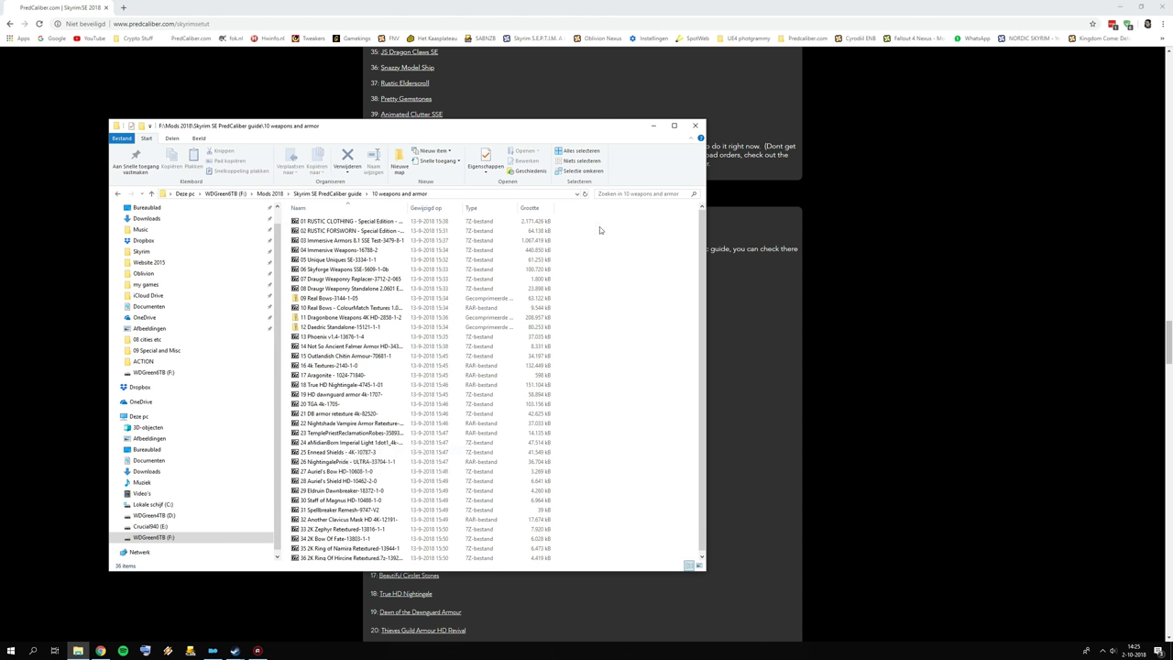
click(653, 127)
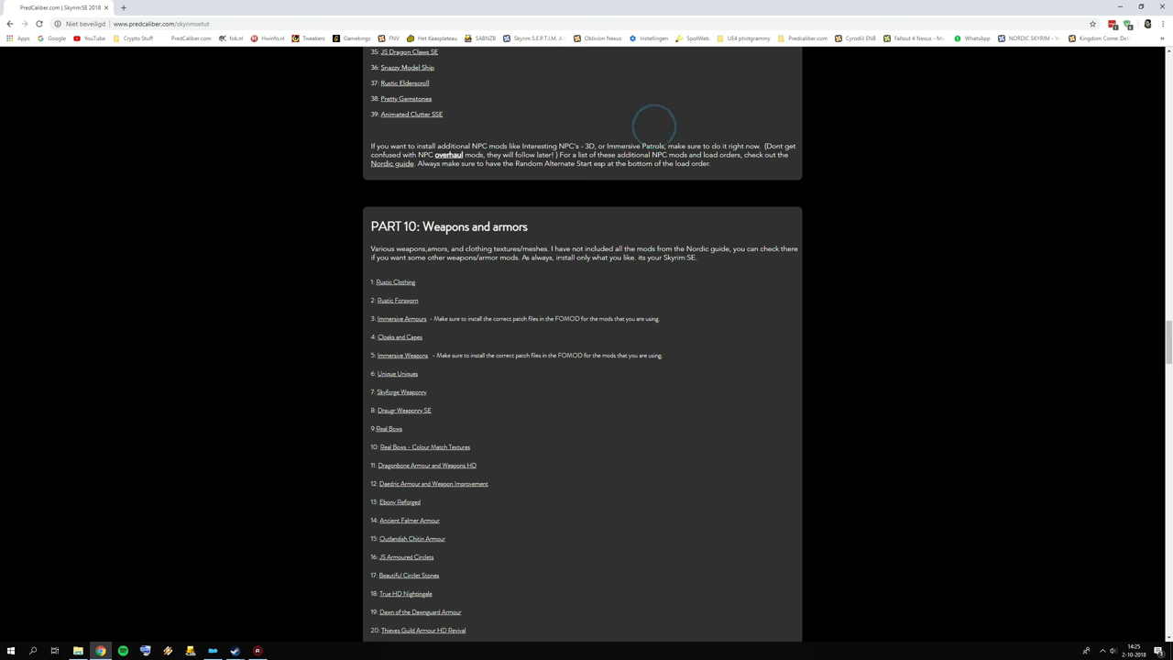
Step: Open the Rustic Clothing and Rustic Forsworn links from Part 10 of the guide in new tabs
right_click(405, 285)
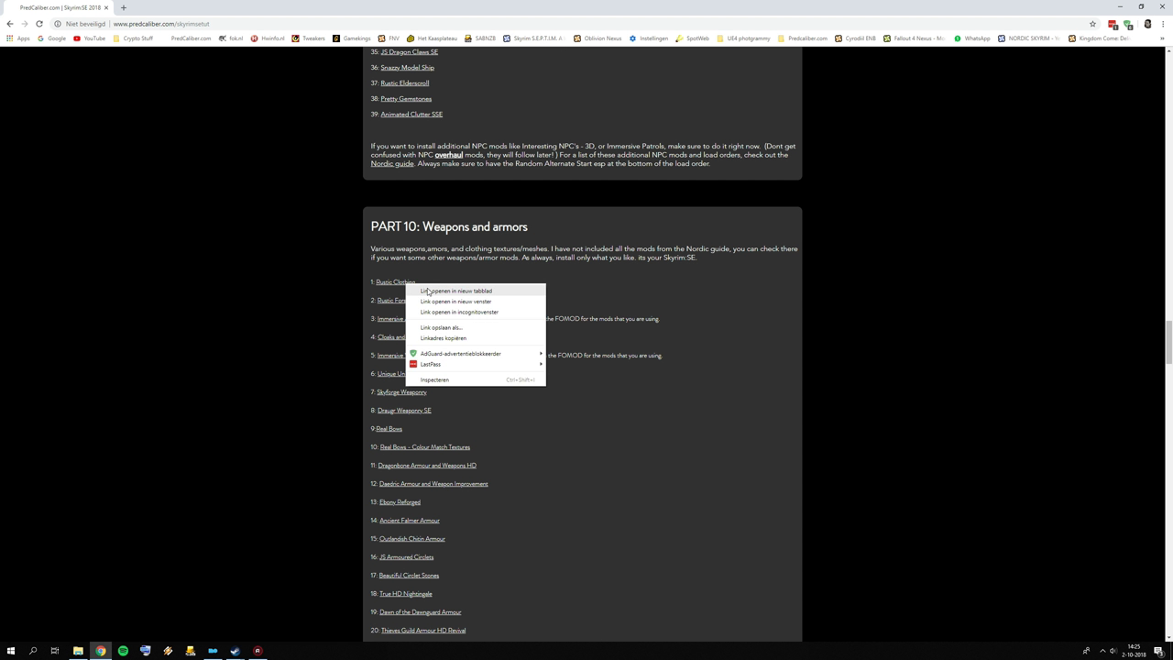
click(419, 292)
right_click(403, 304)
click(409, 311)
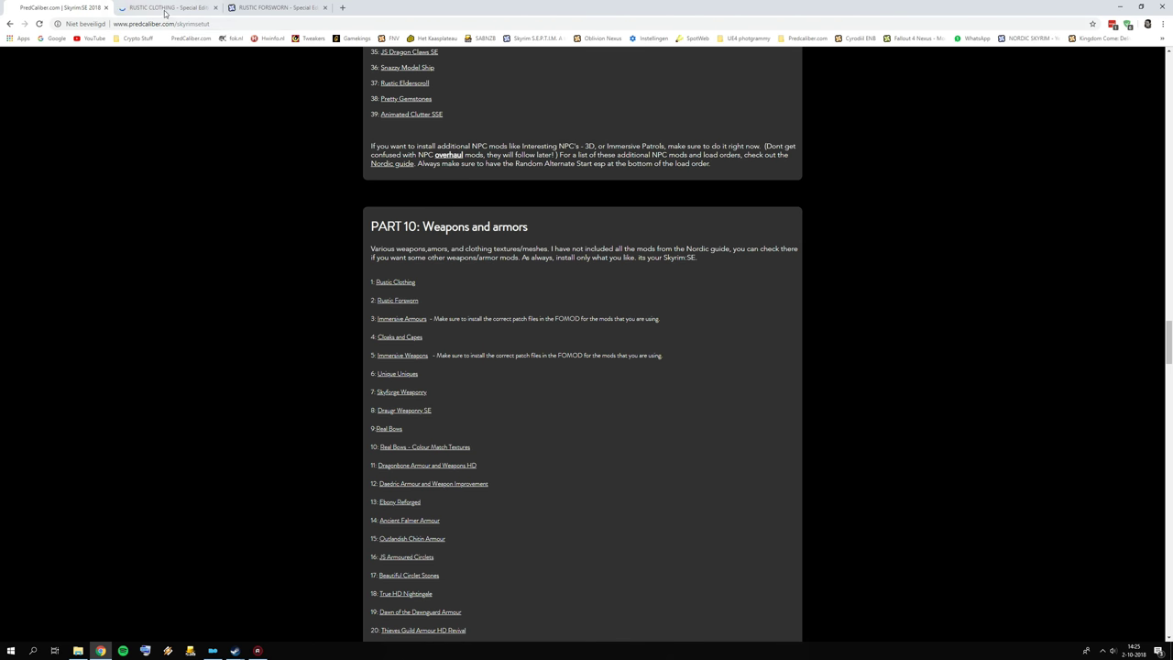
Step: Review the available main files on the Rustic Clothing mod page
key(ctrl+Tab)
click(367, 484)
scroll(449, 374, down, 3)
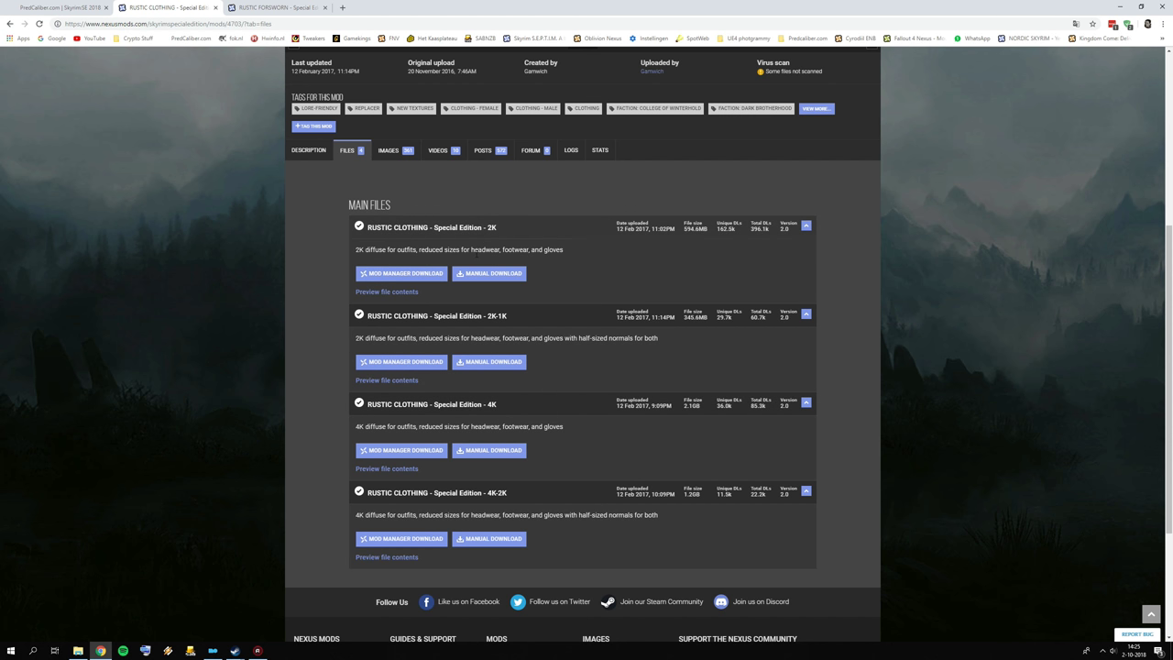
scroll(474, 278, up, 2)
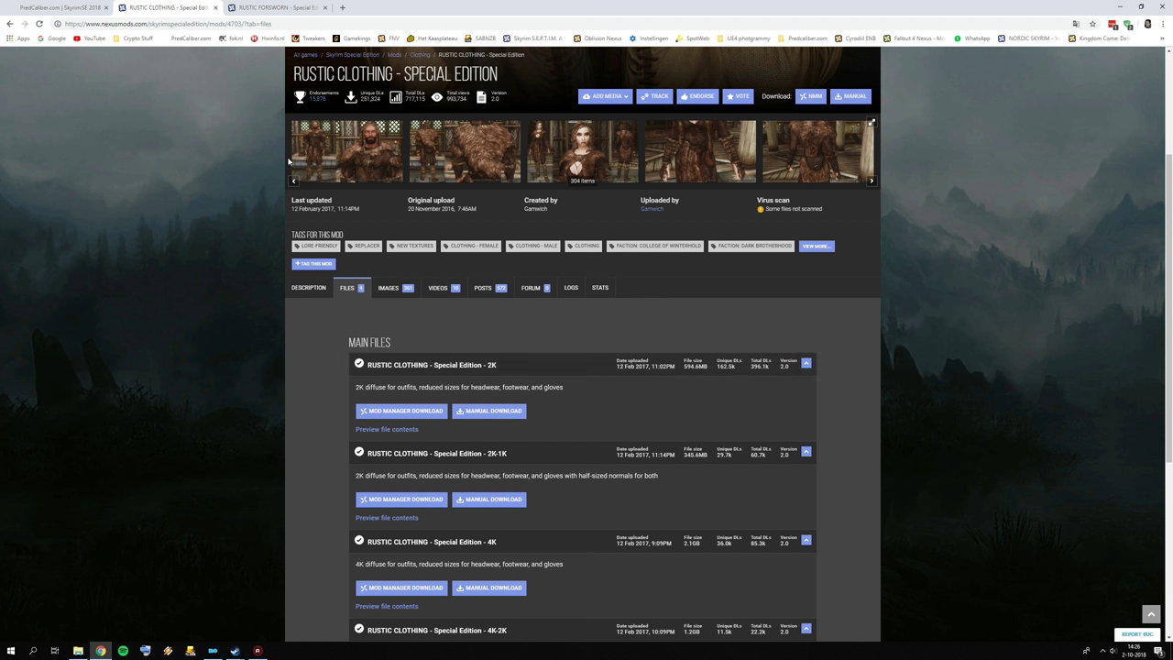
Step: Review the 2K, 4K and 4K-2K main files on the Rustic Forsworn mod page
click(275, 7)
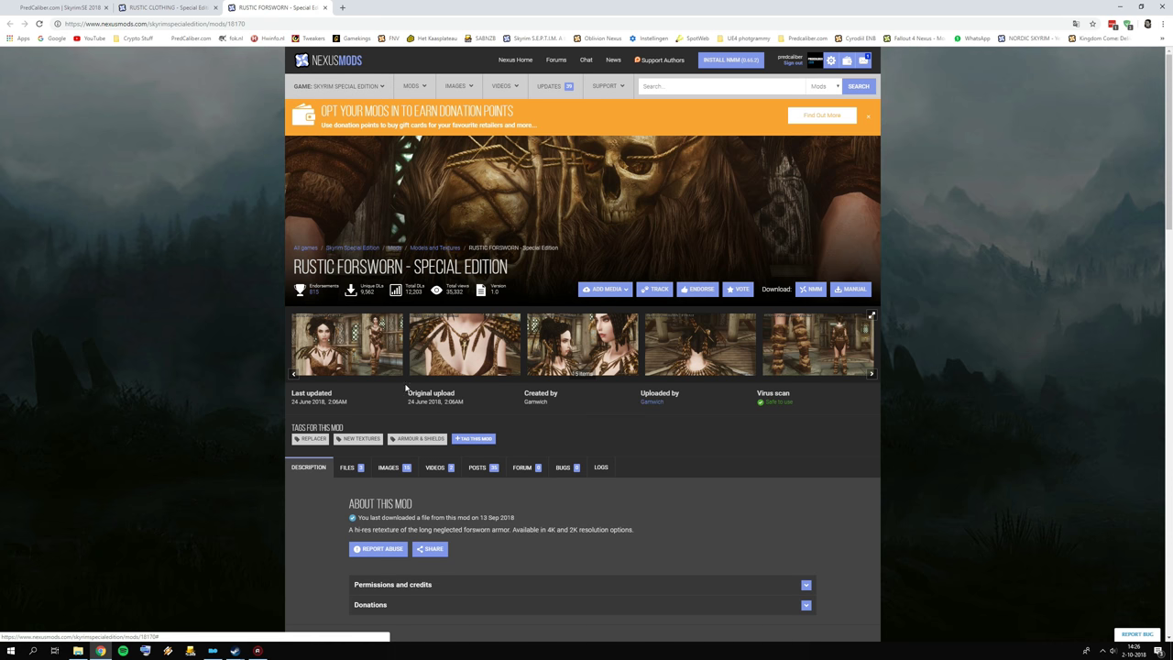
click(348, 467)
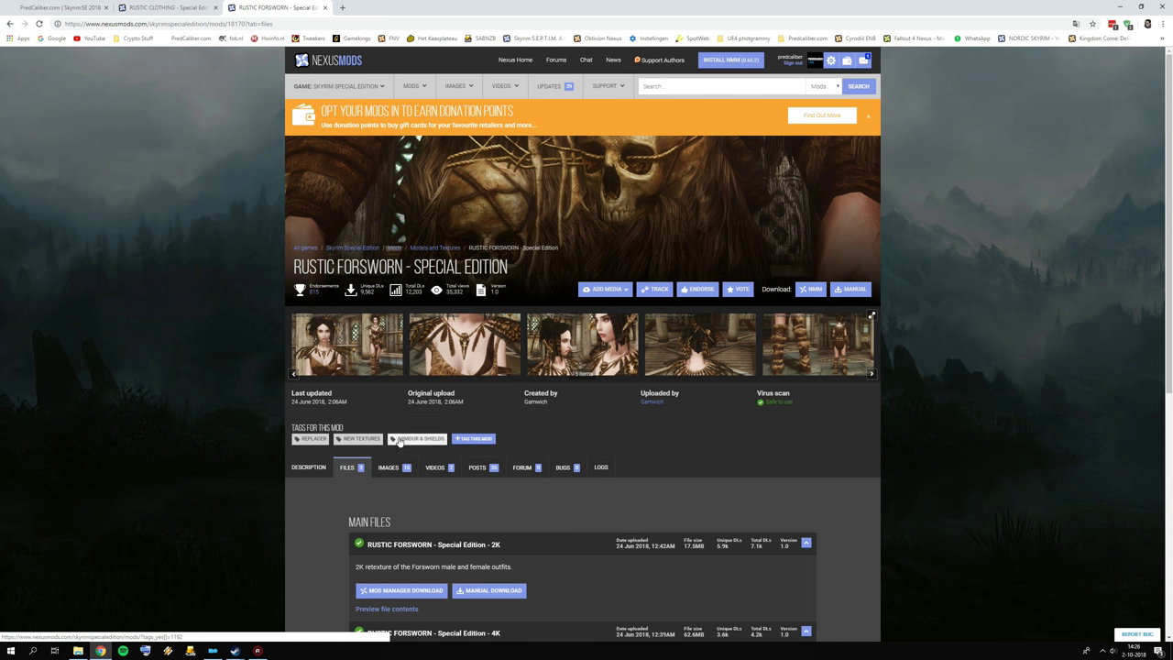
scroll(489, 376, down, 2)
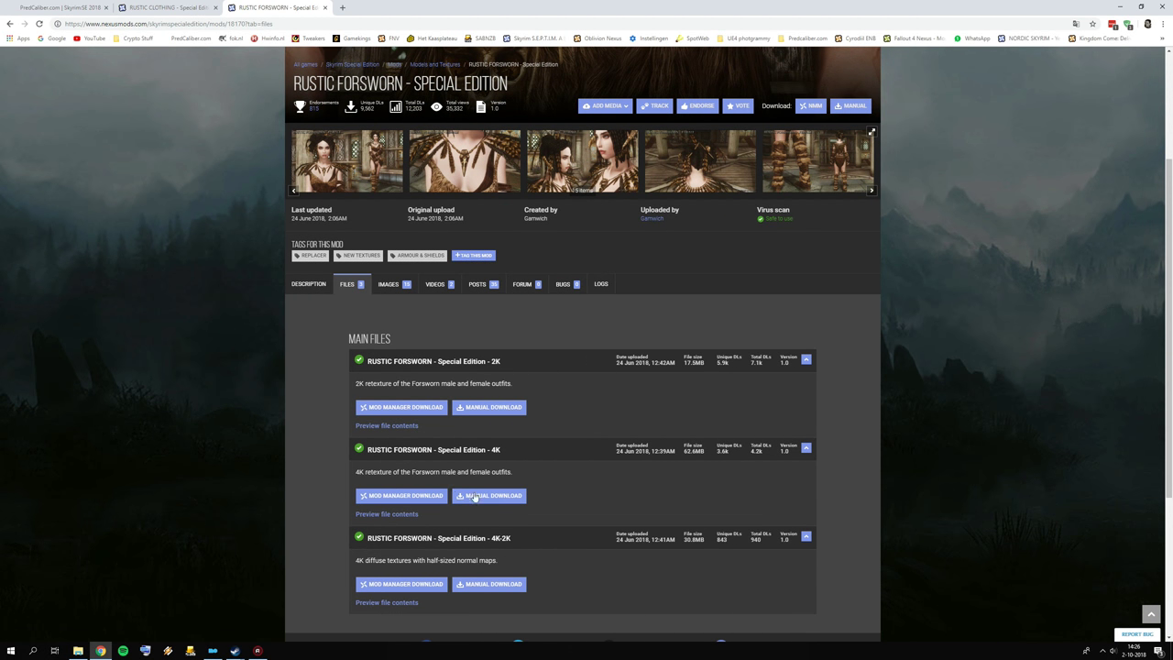
scroll(407, 315, up, 2)
Step: From the guide page, open the Immersive Armours, Cloaks and Capes, and Immersive Weapons links in new tabs
click(165, 7)
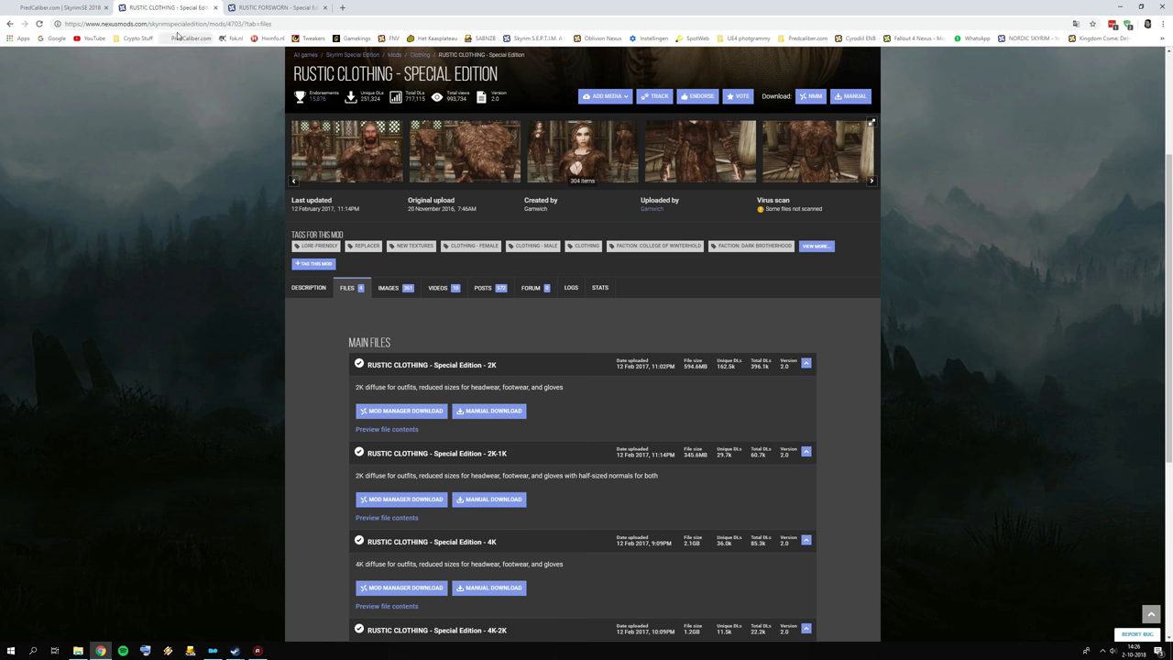
click(85, 8)
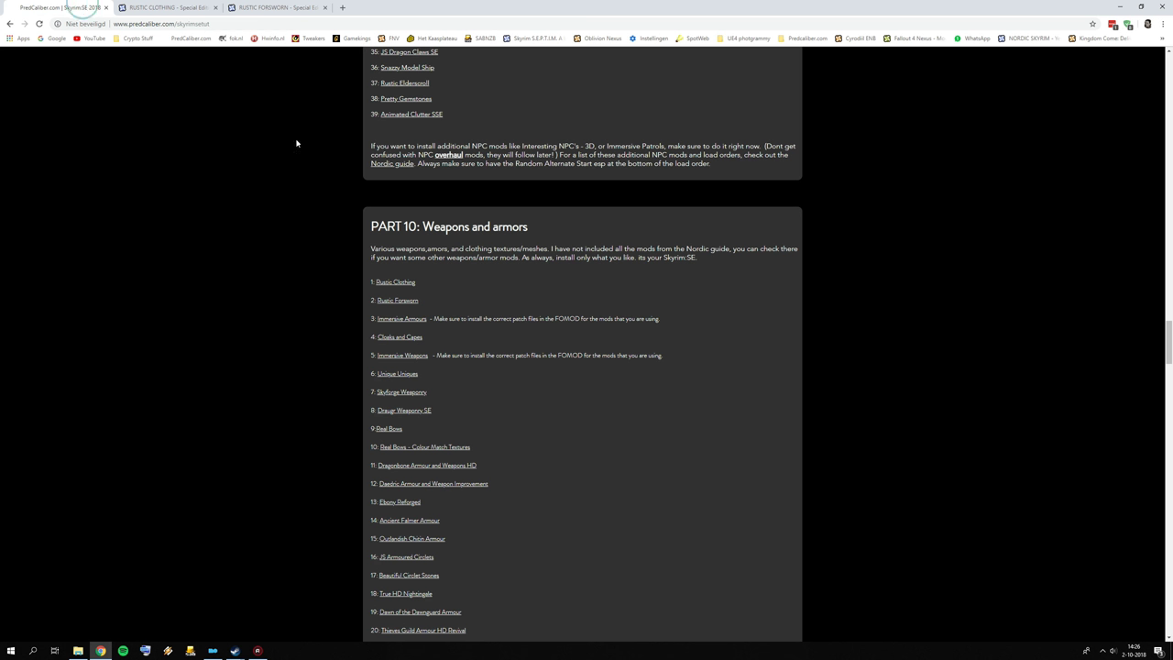
right_click(407, 320)
click(447, 330)
right_click(410, 338)
click(431, 347)
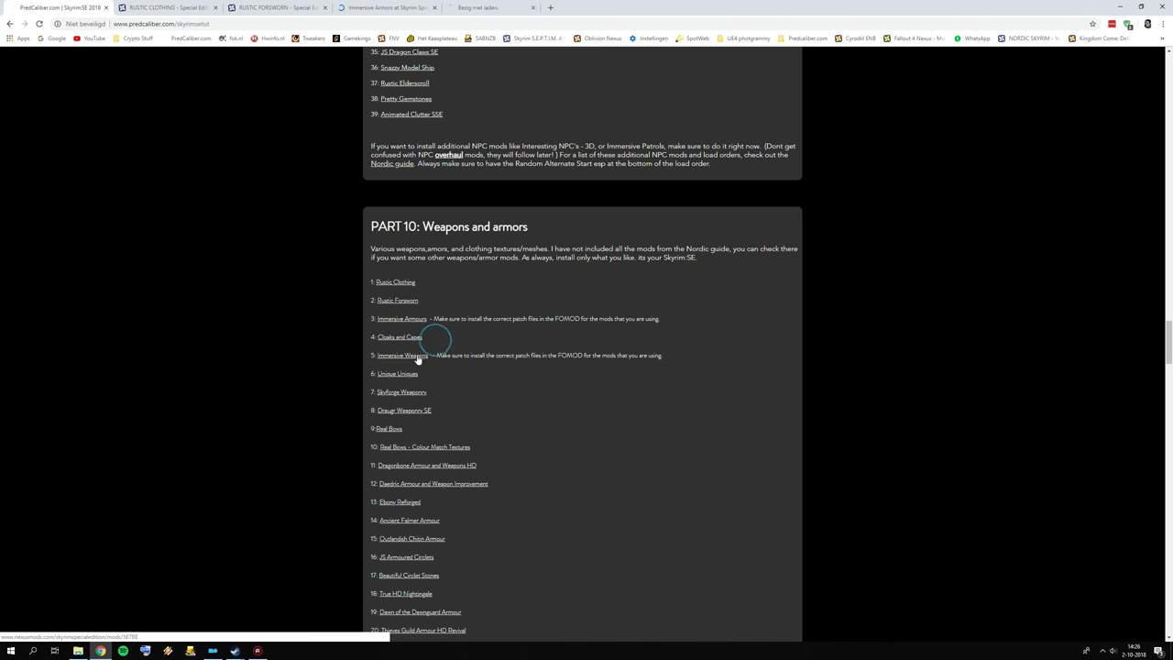
right_click(417, 356)
click(443, 363)
Step: Review the main file offered on the Immersive Armors mod page
click(275, 8)
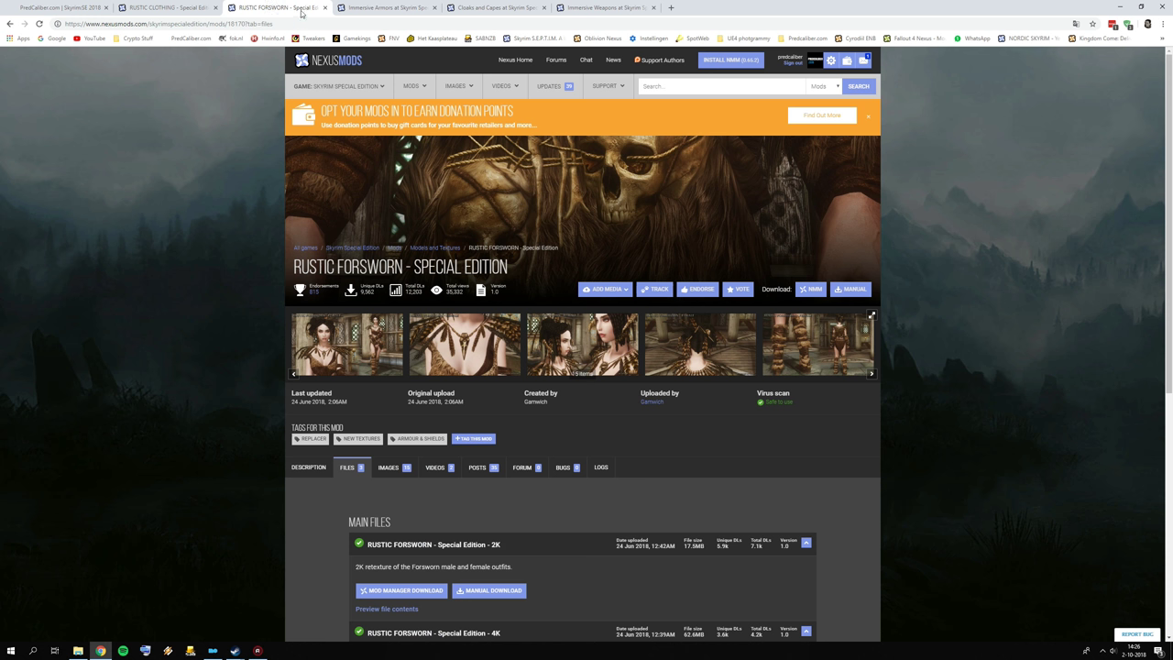
click(385, 8)
click(347, 468)
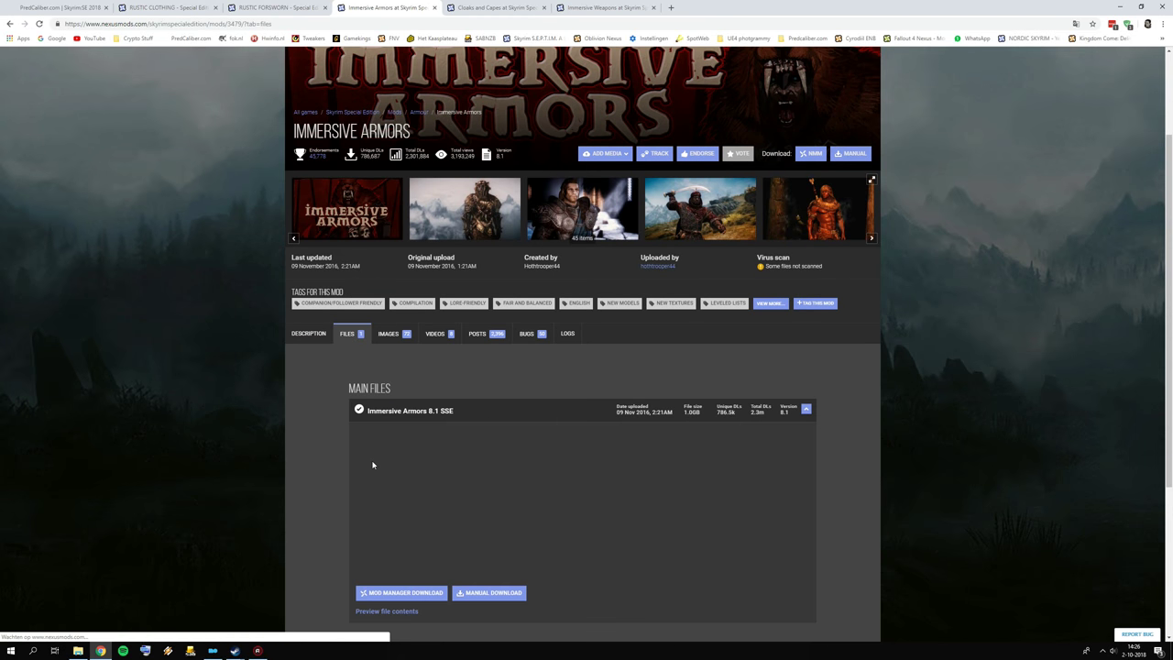
scroll(385, 440, down, 1)
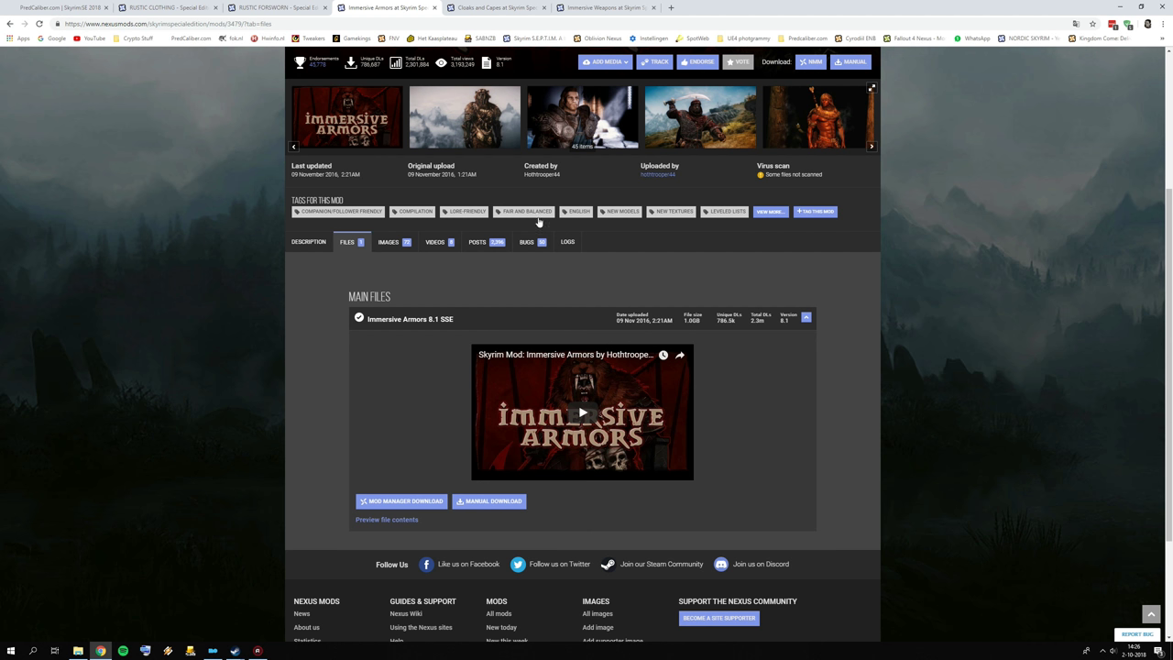
Step: Review the main and optional files on the Cloaks and Capes mod page
click(495, 7)
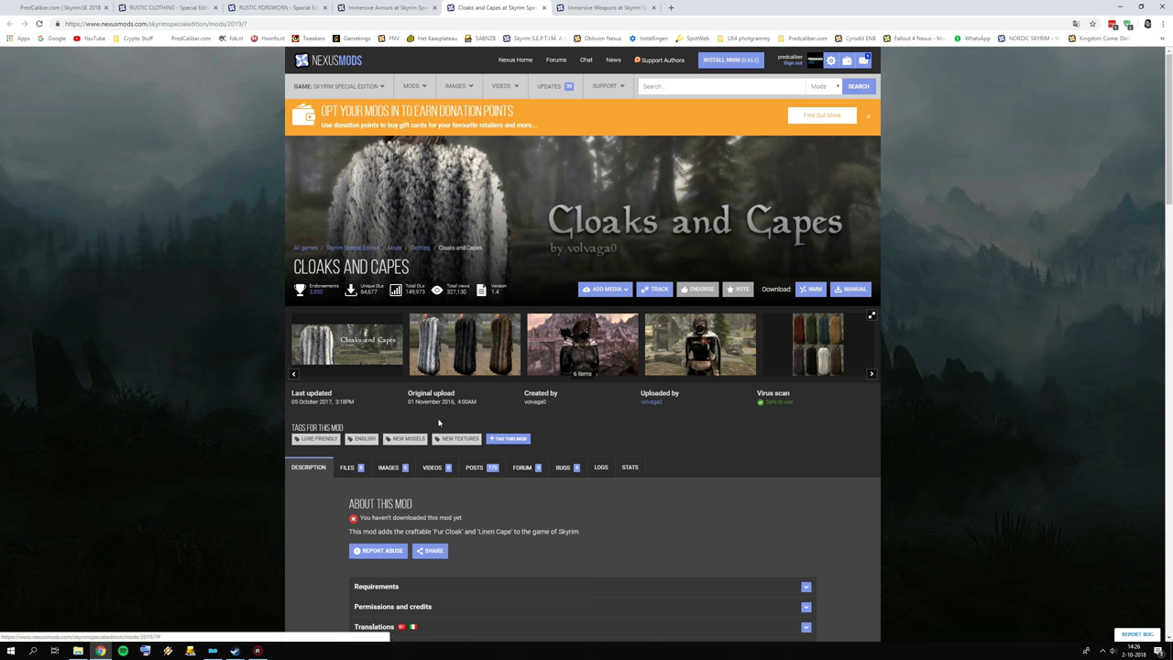
click(347, 467)
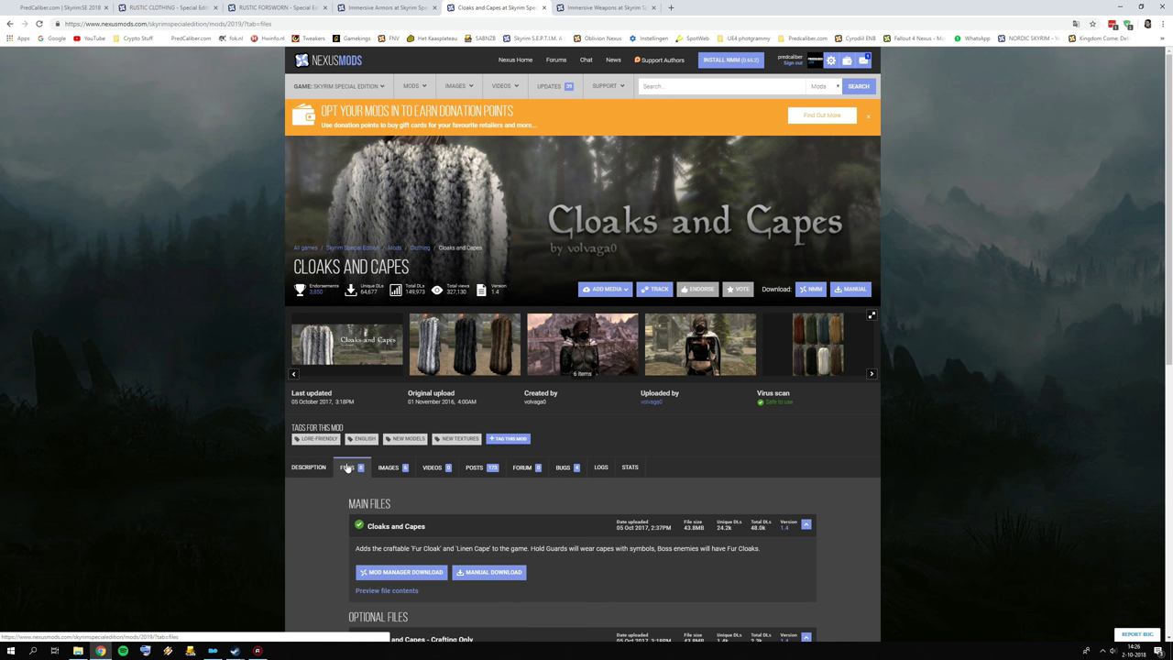
scroll(348, 467, down, 3)
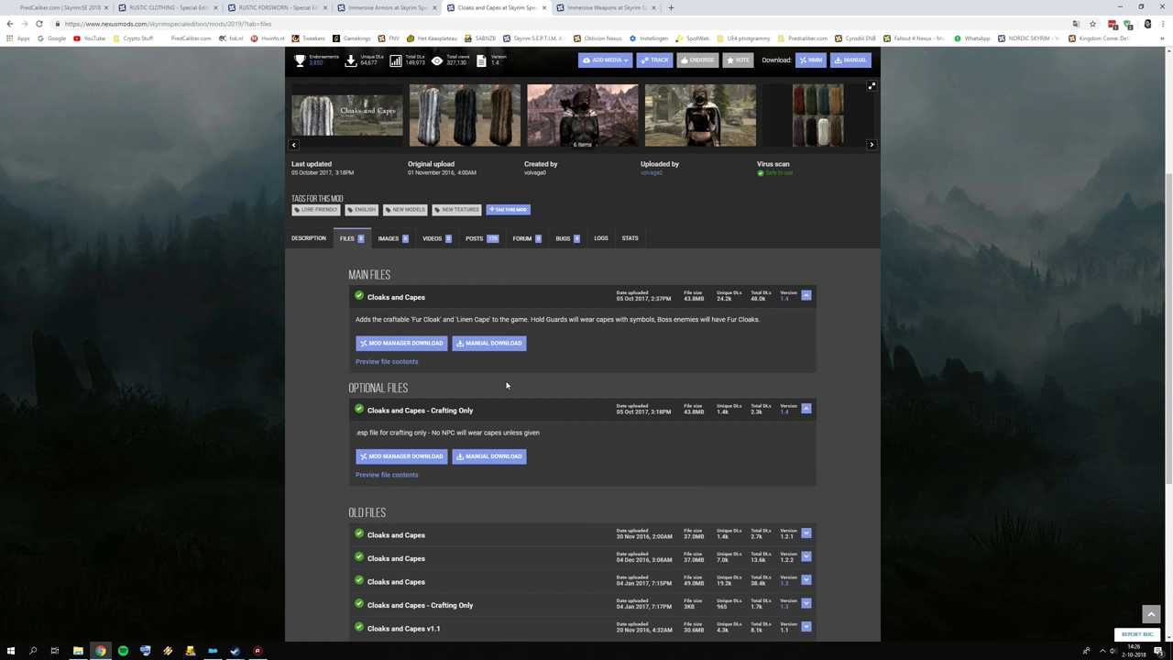
scroll(506, 385, up, 1)
scroll(458, 403, up, 1)
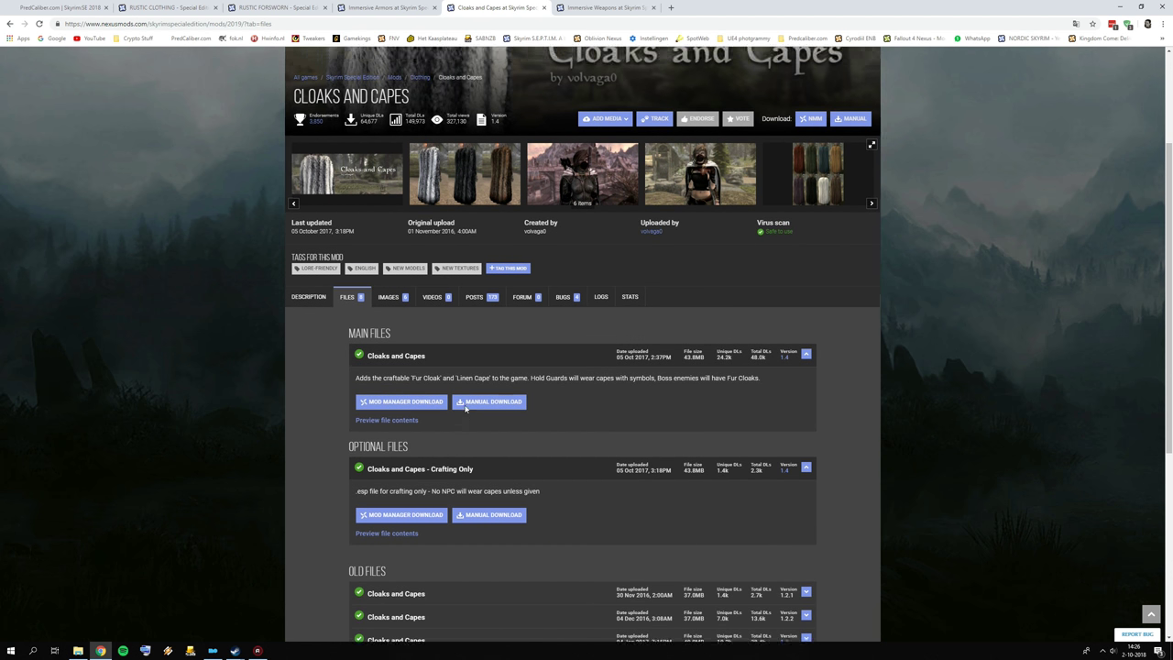
scroll(465, 409, up, 1)
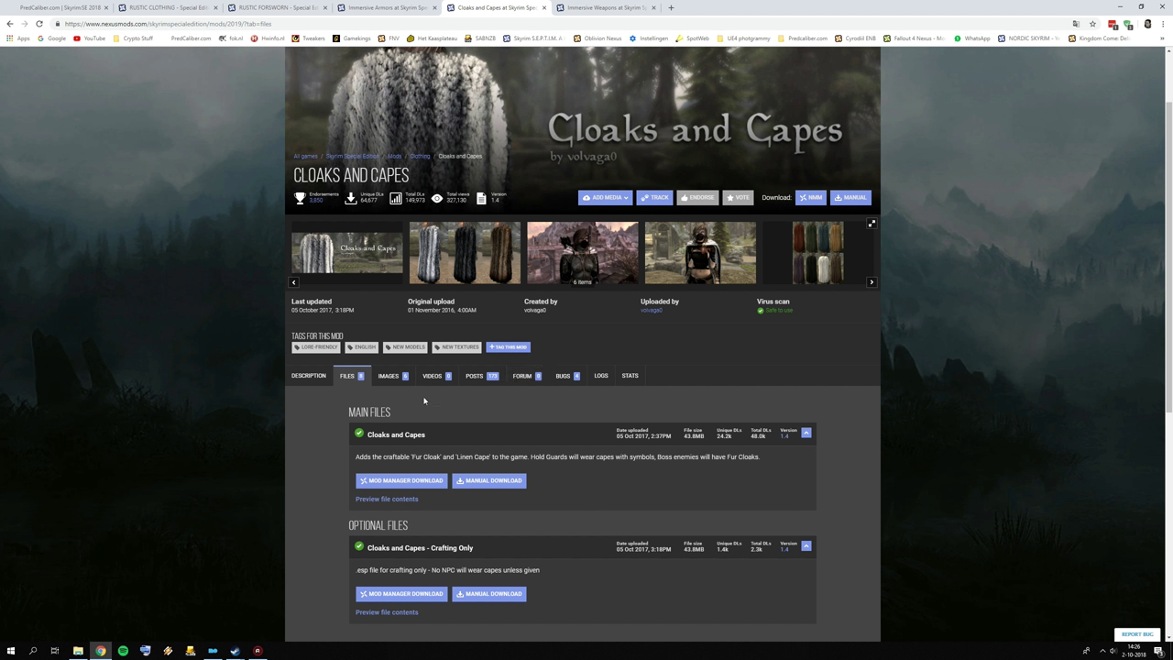
scroll(420, 401, up, 1)
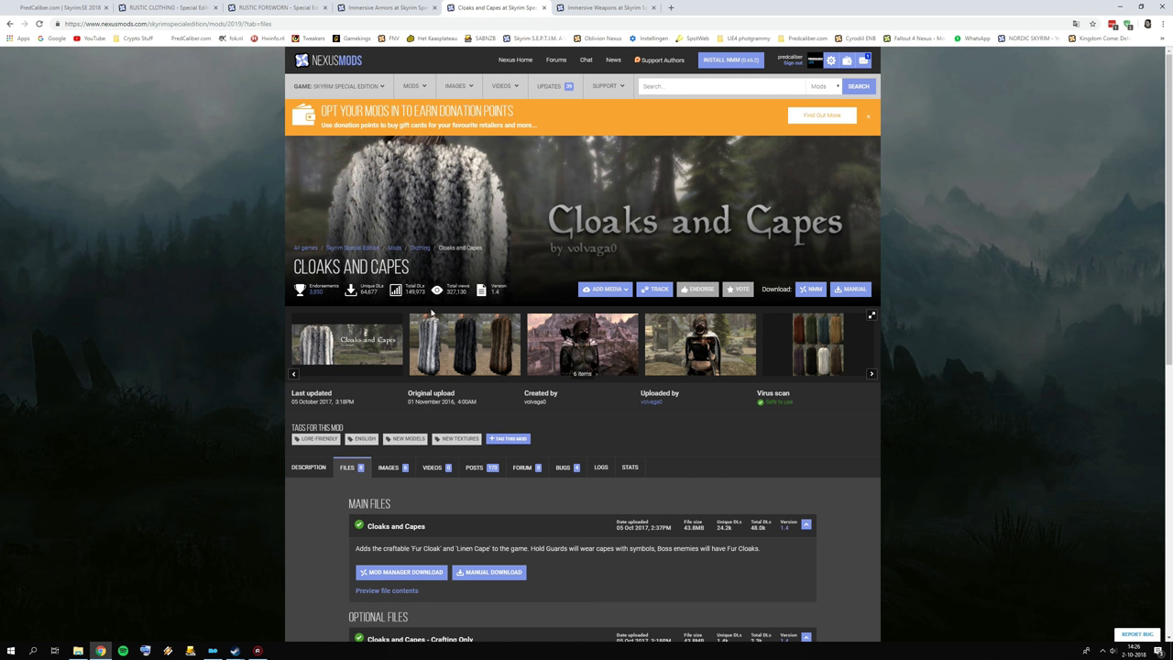
Step: Review the main file offered on the Immersive Weapons mod page
click(605, 7)
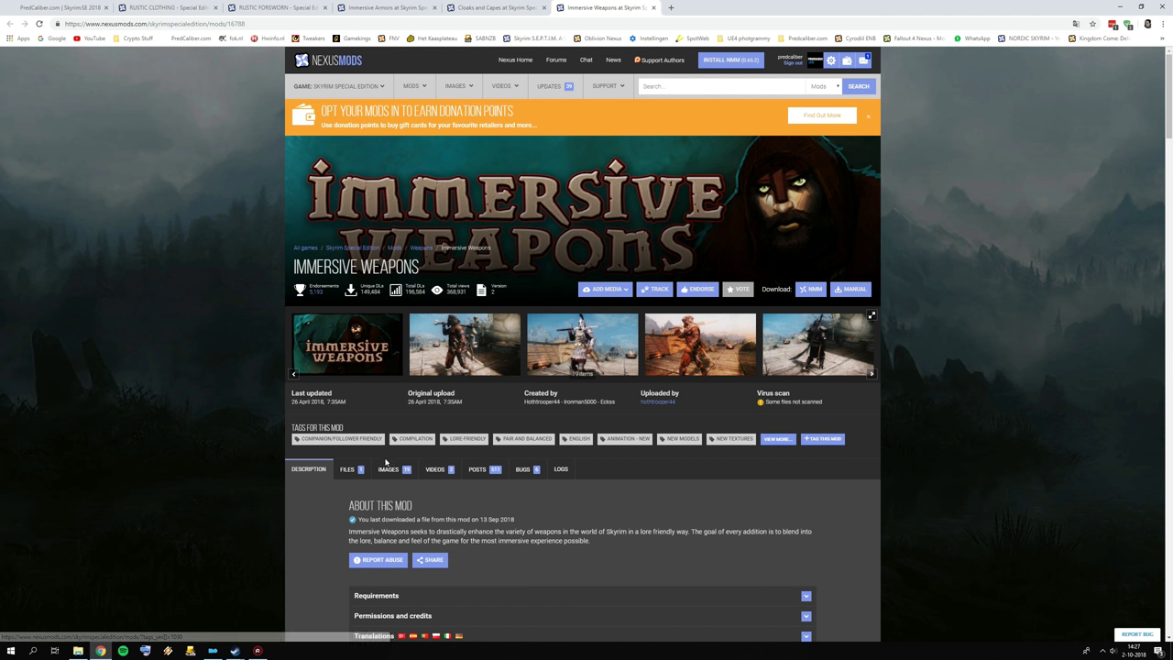
click(347, 468)
scroll(425, 425, down, 3)
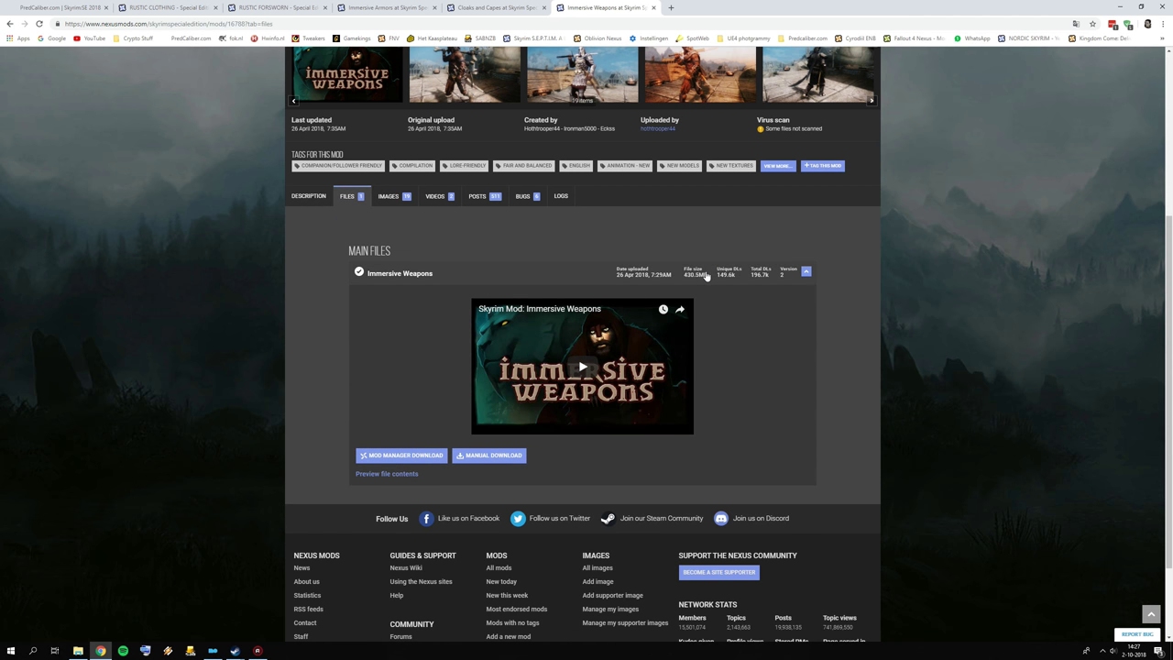
scroll(693, 275, up, 3)
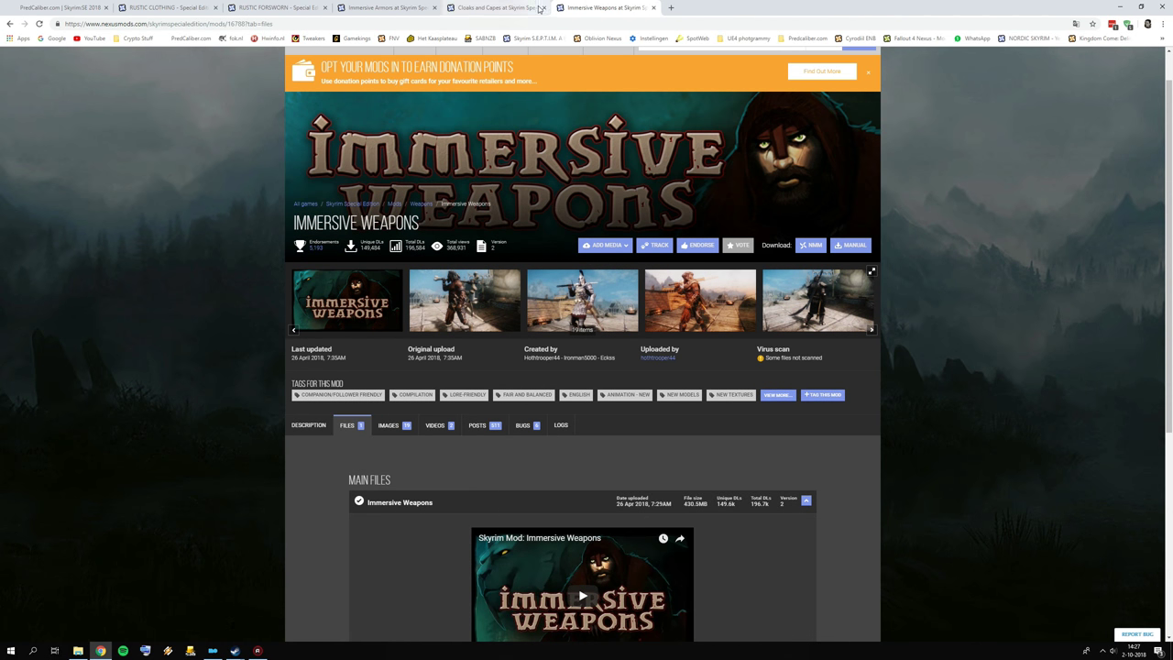
Step: Switch to Mod Organizer and choose the 01 RUSTIC CLOTHING - Special Edition - 4K archive from the 10 weapons and armor folder for installation
click(211, 650)
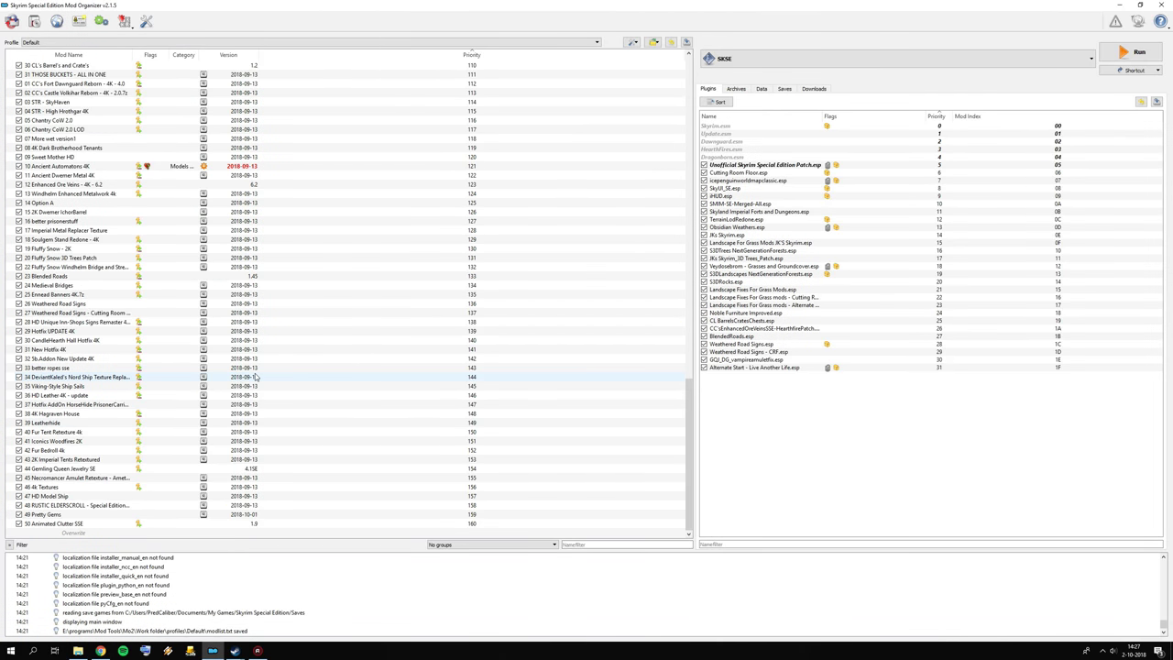
click(11, 20)
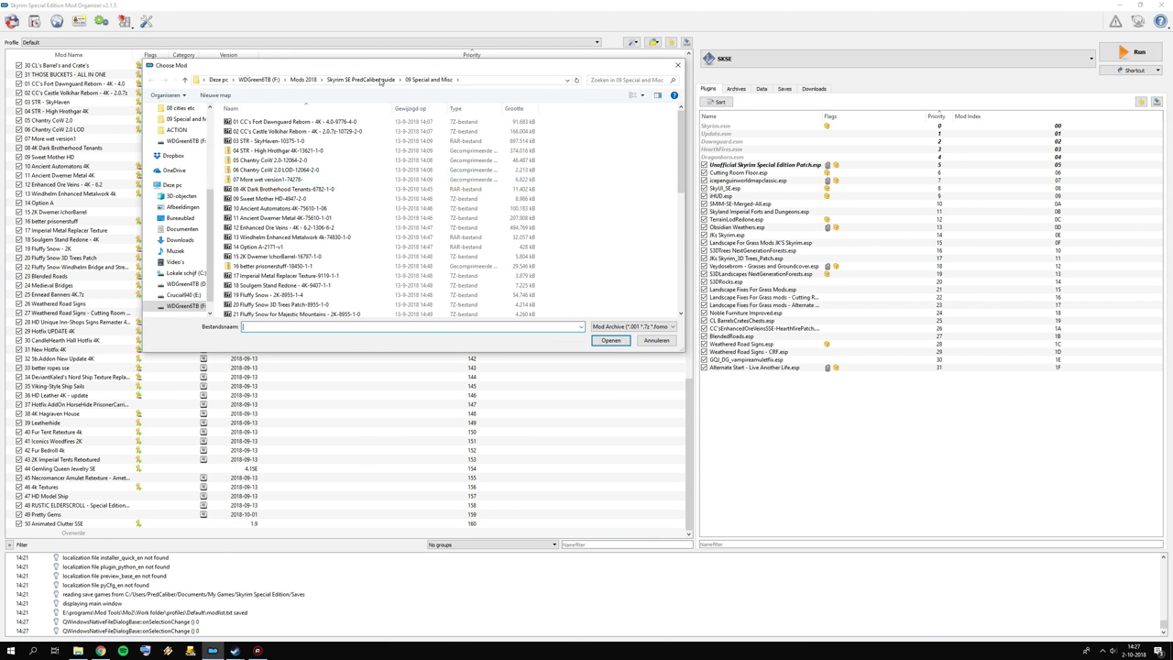
click(379, 81)
double_click(258, 210)
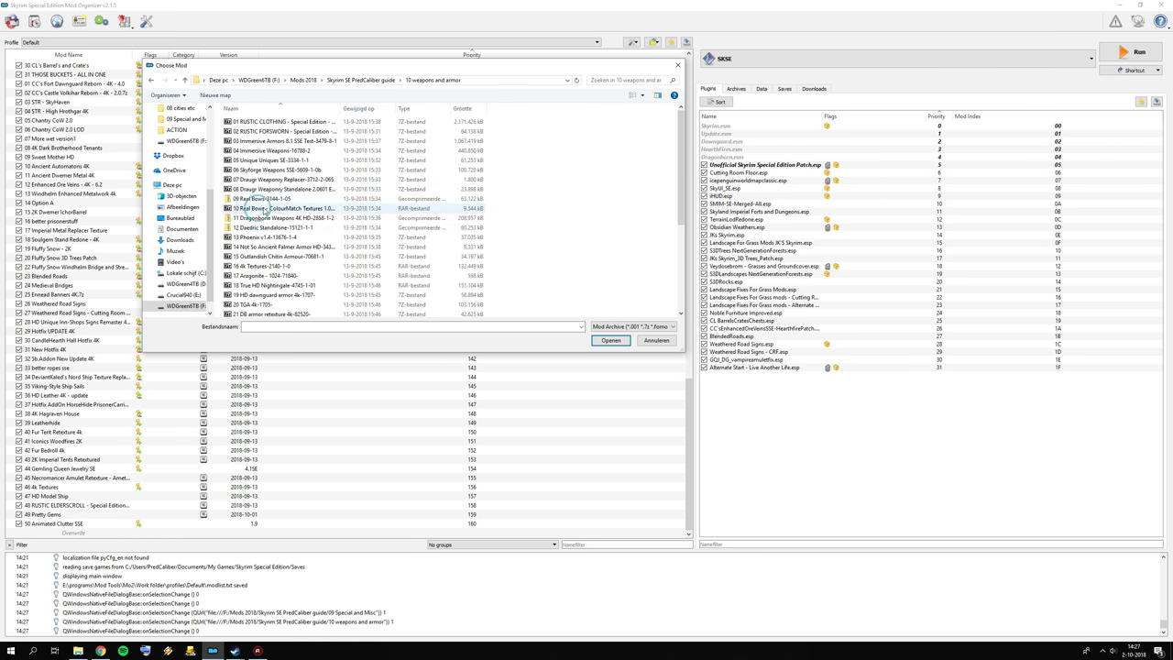
double_click(340, 109)
click(295, 122)
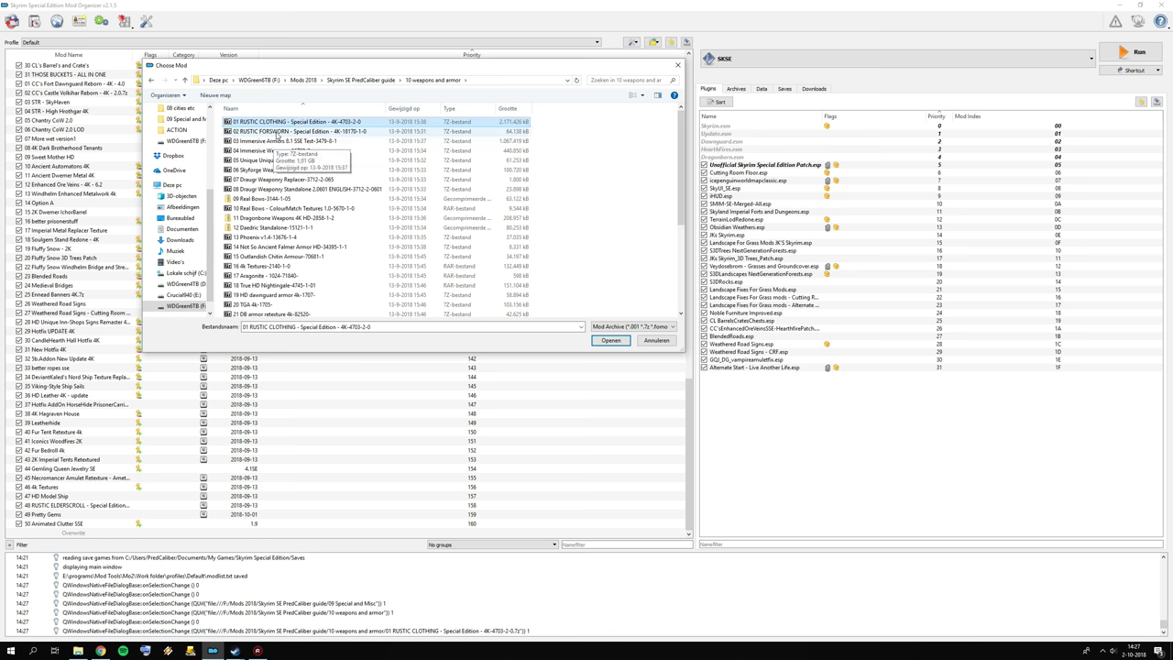
double_click(282, 122)
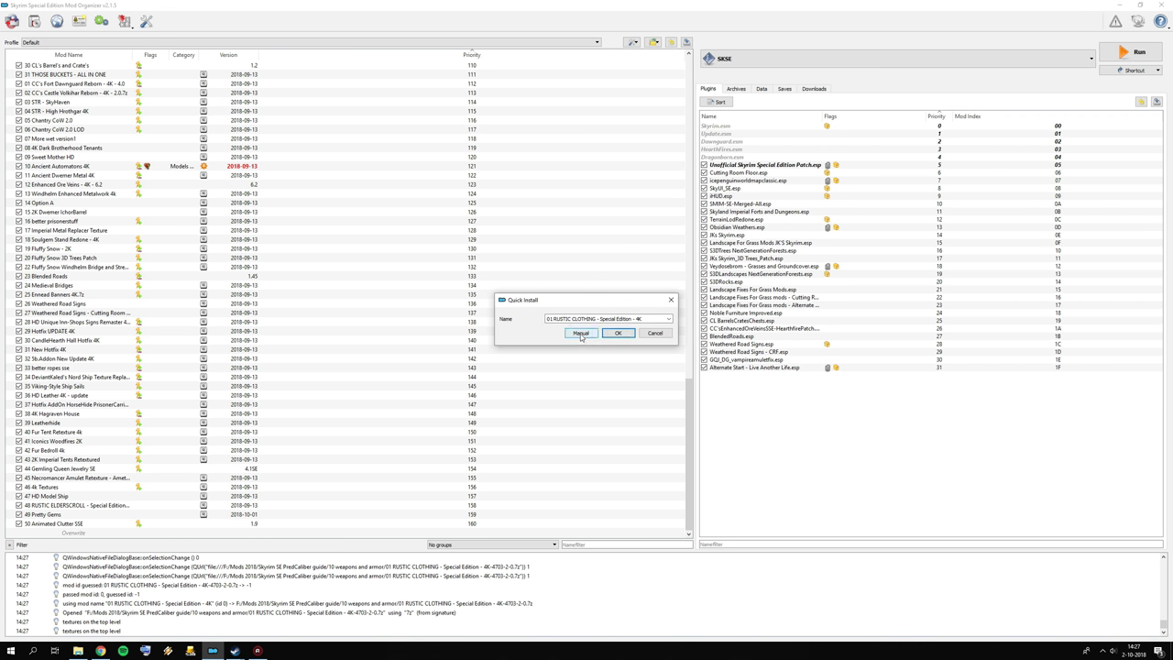
Step: Set the Data folder as Rustic Clothing's data directory, install the mod, and enable it in the mod list
right_click(509, 282)
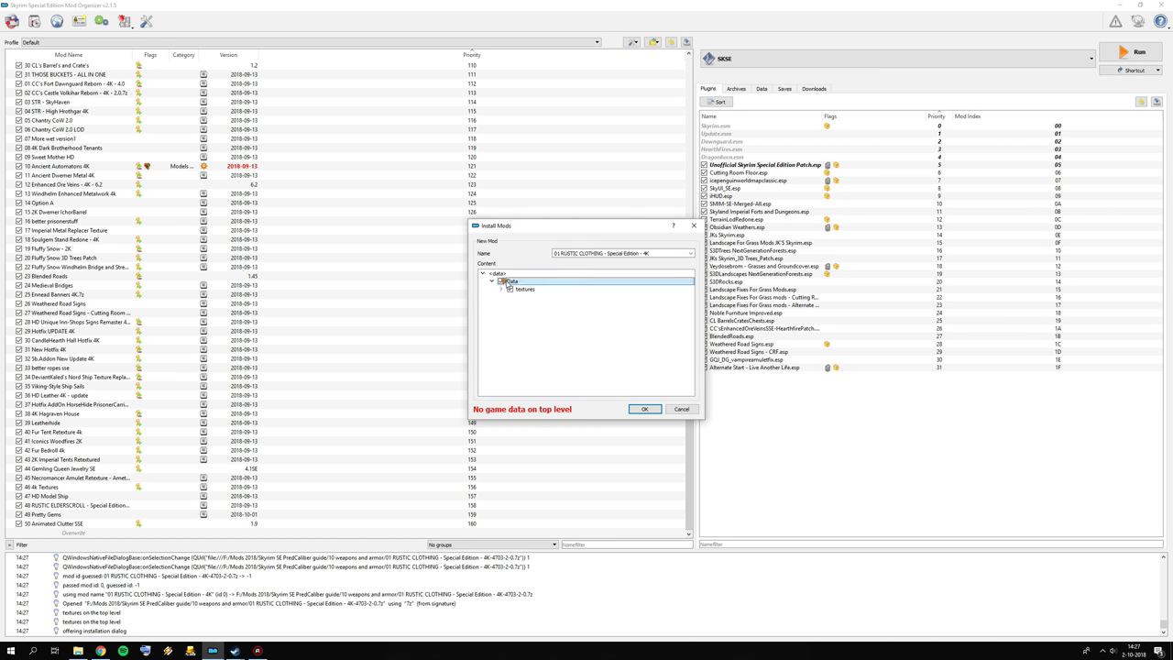
click(536, 286)
click(642, 409)
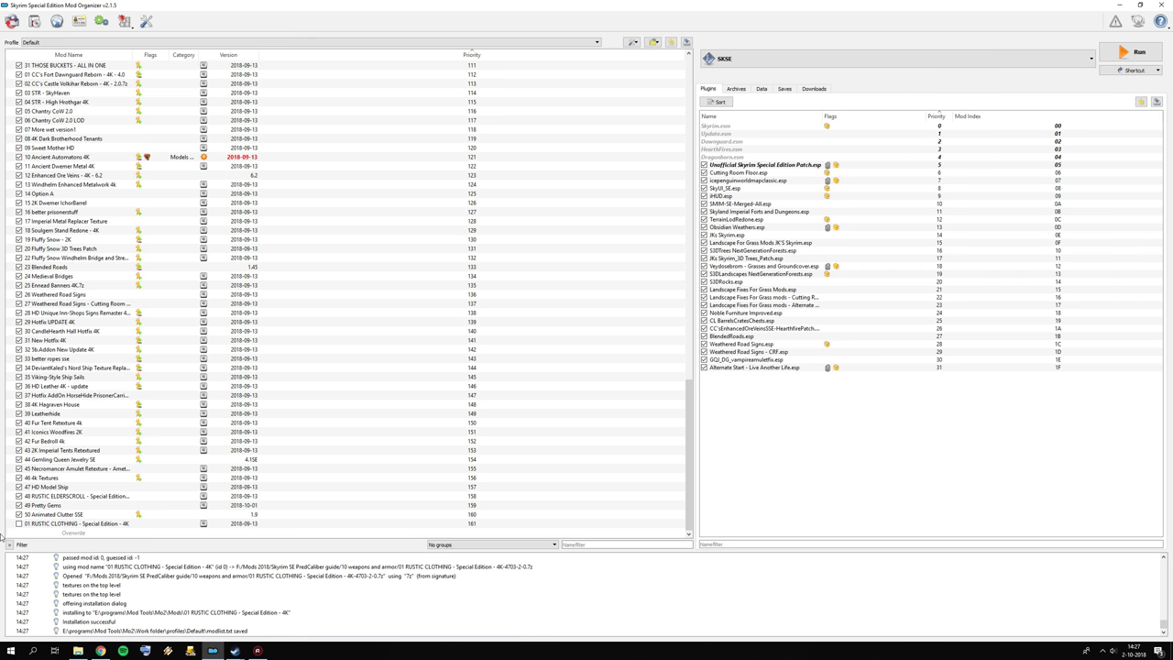
click(19, 523)
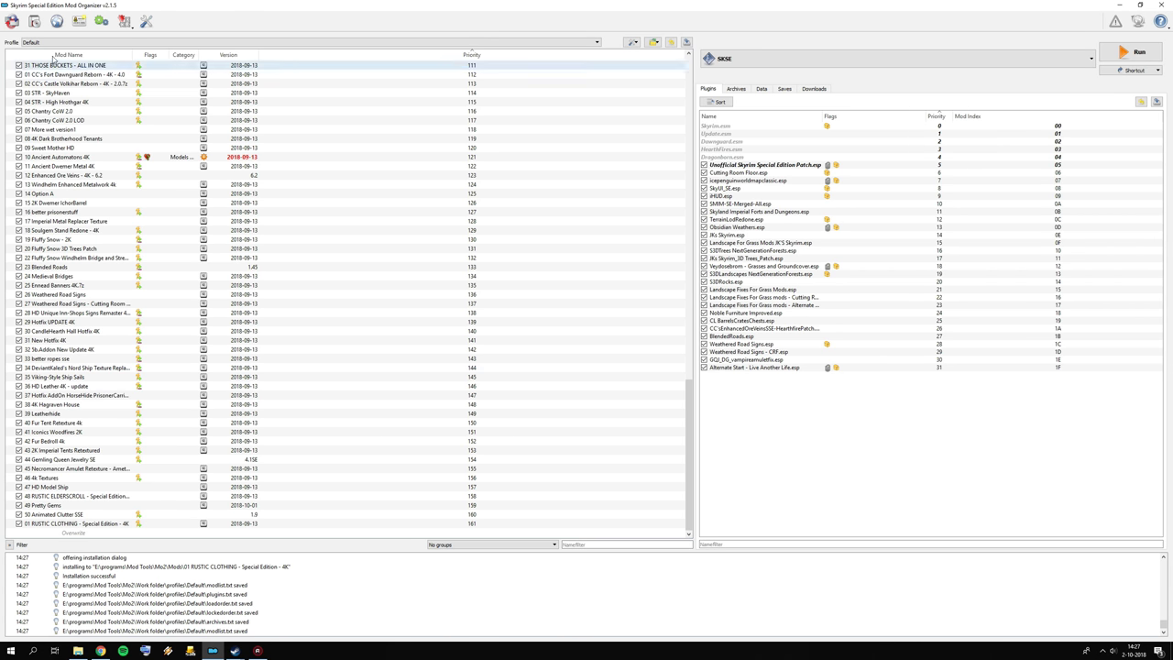
Step: Install the 02 RUSTIC FORSWORN - Special Edition - 4K archive with its Data folder as the data directory, and enable the mod
click(34, 20)
double_click(269, 133)
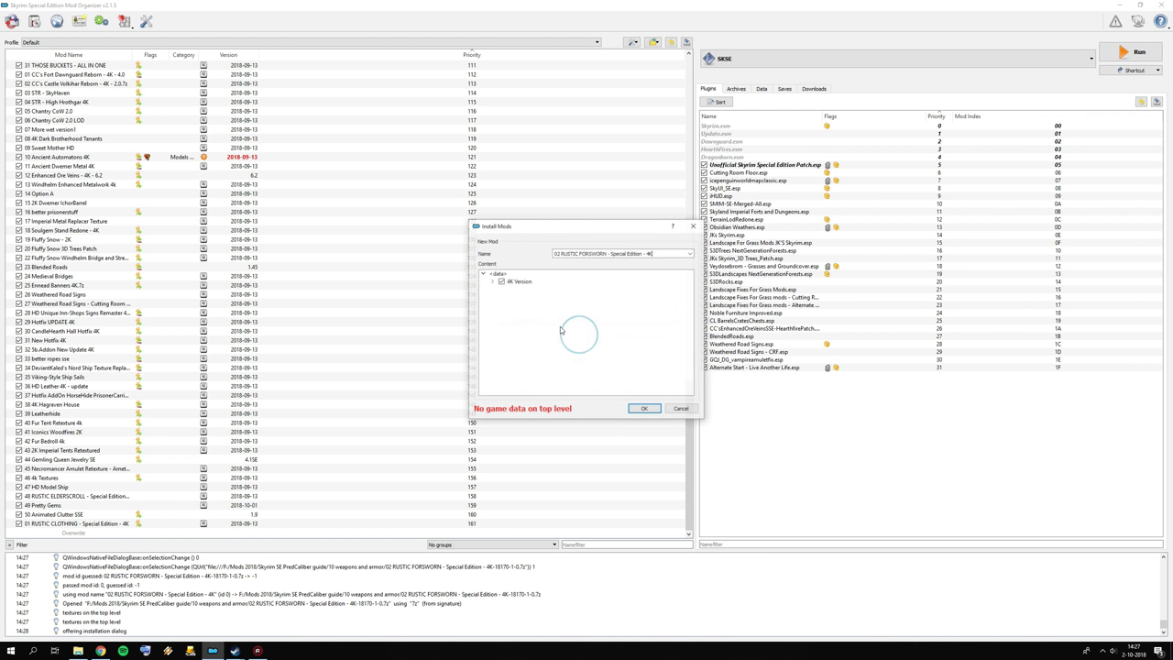
click(492, 281)
right_click(519, 289)
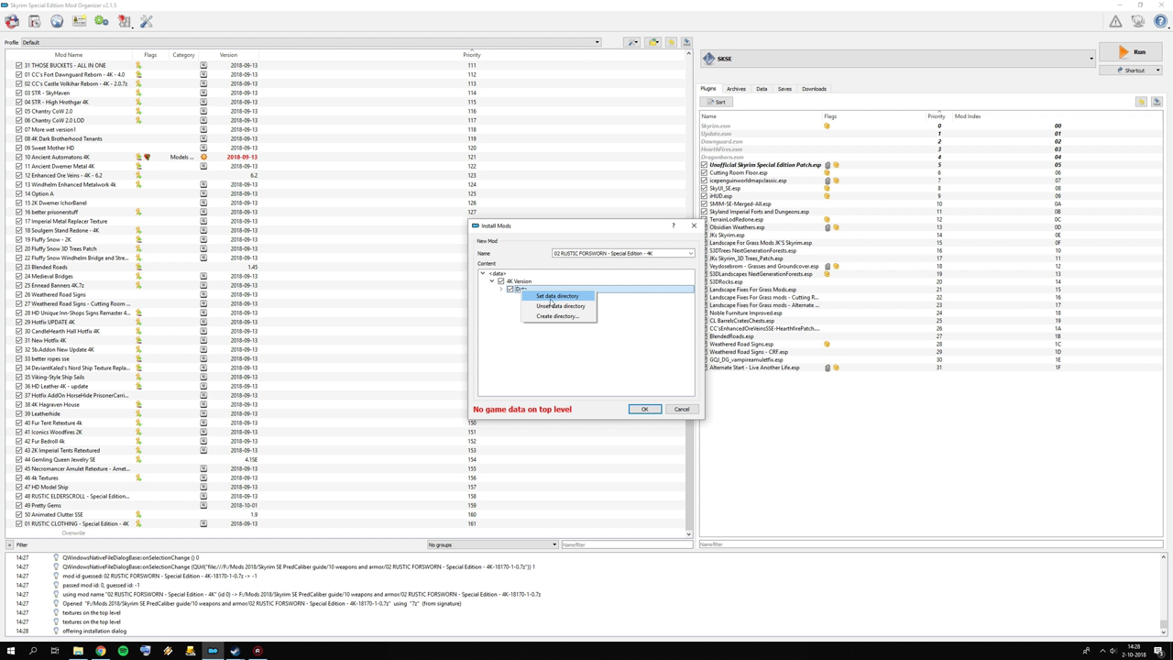
click(556, 296)
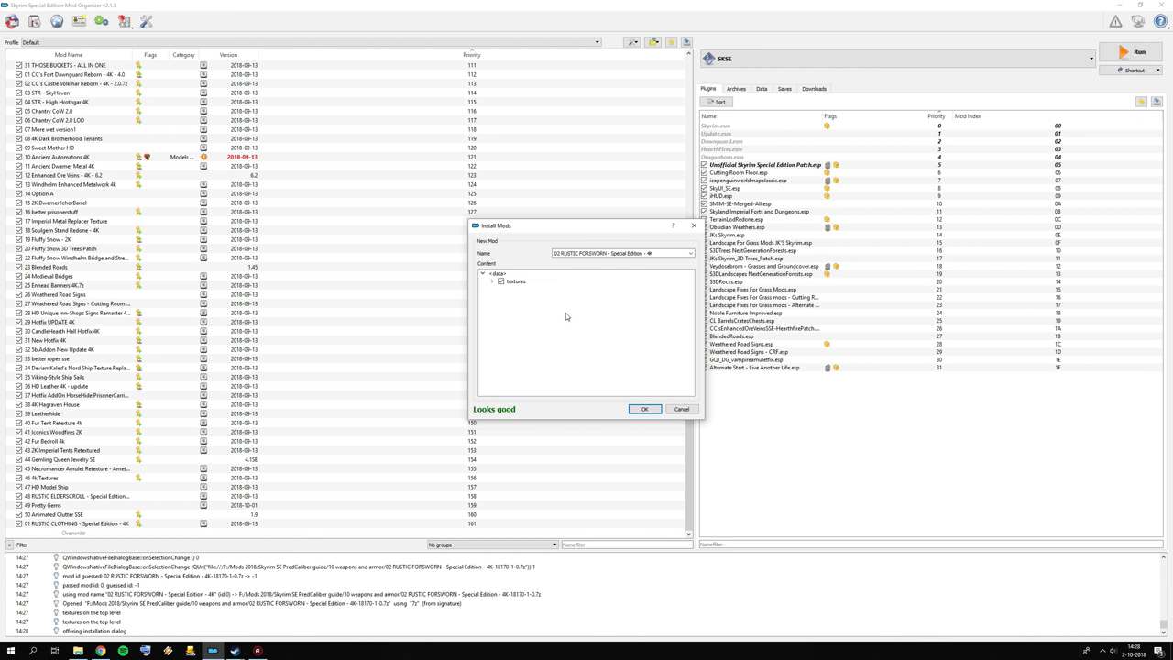
click(644, 407)
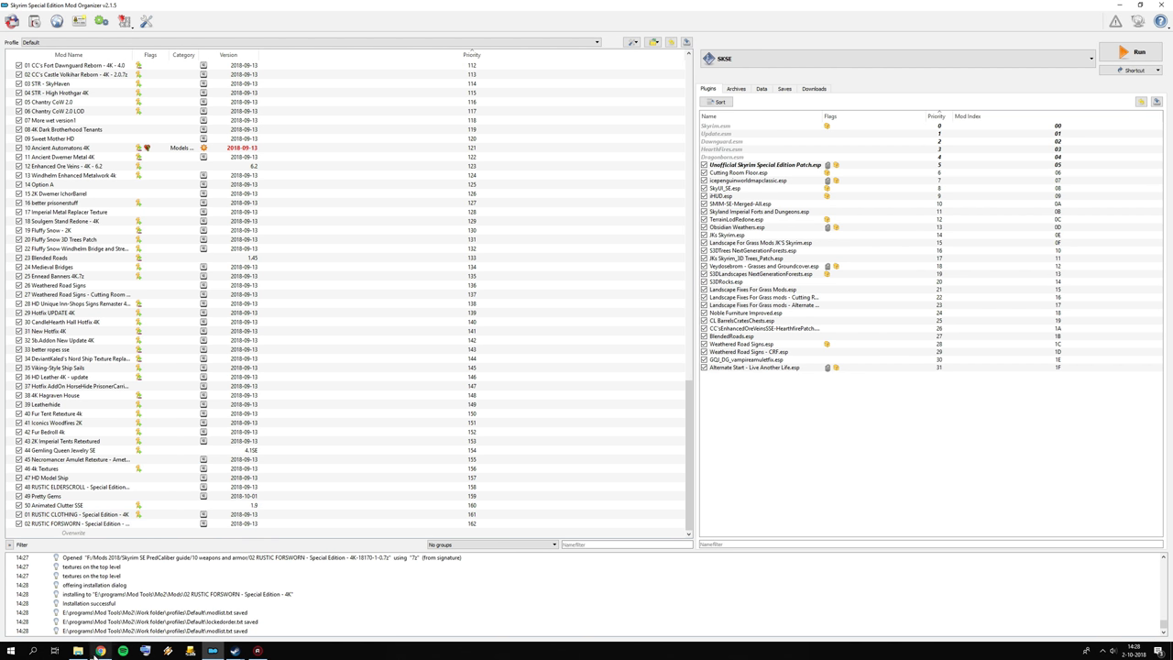
Step: Switch to Chrome and check the open Rustic Clothing, Rustic Forsworn and Immersive Armors mod pages for the next mod to install
click(100, 651)
key(ctrl+2)
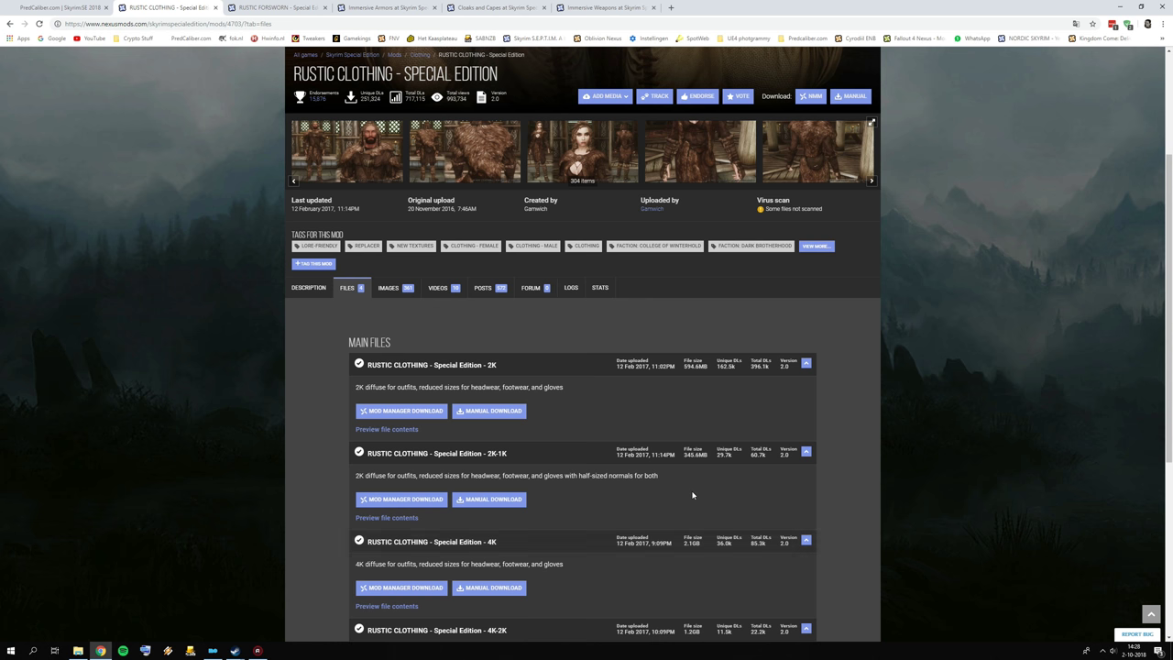
key(ctrl+Tab)
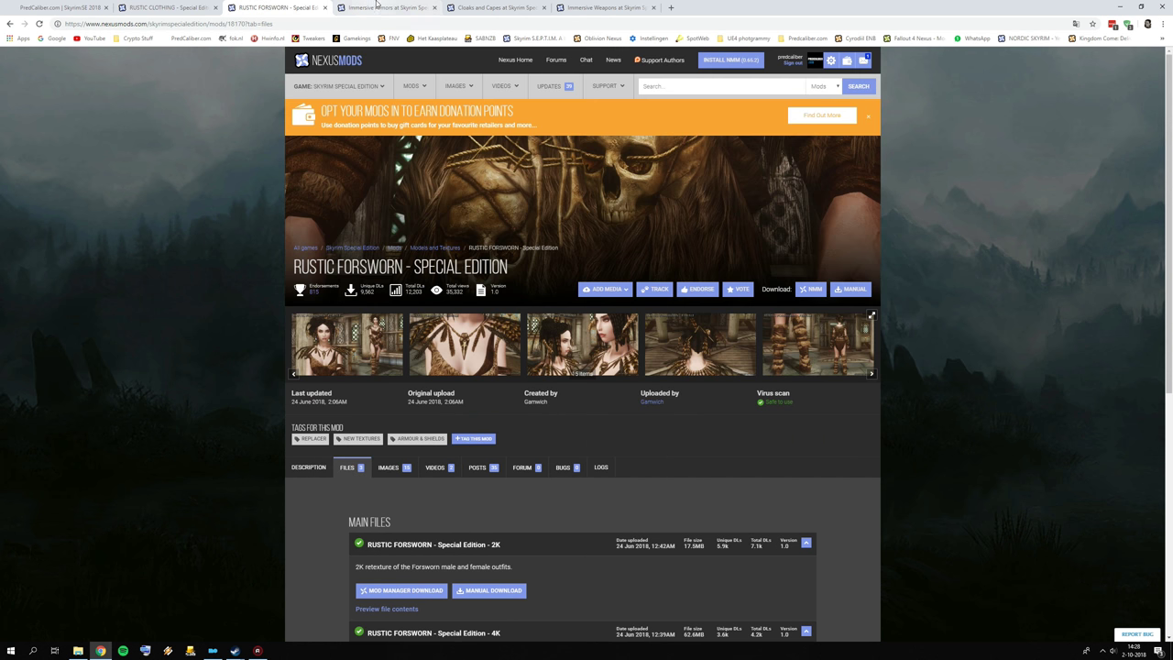
key(ctrl+Tab)
Step: Return to Mod Organizer and choose the 03 Immersive Armors 8.1 SSE Test archive from the 10 weapons and armor folder for installation
click(212, 650)
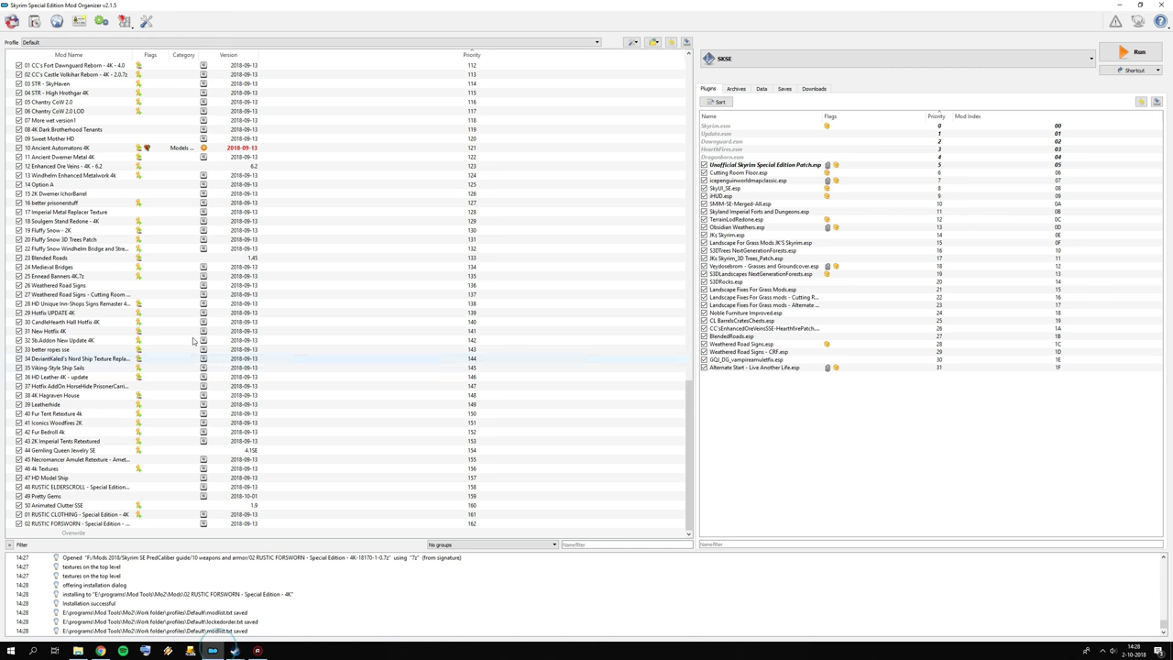
click(34, 20)
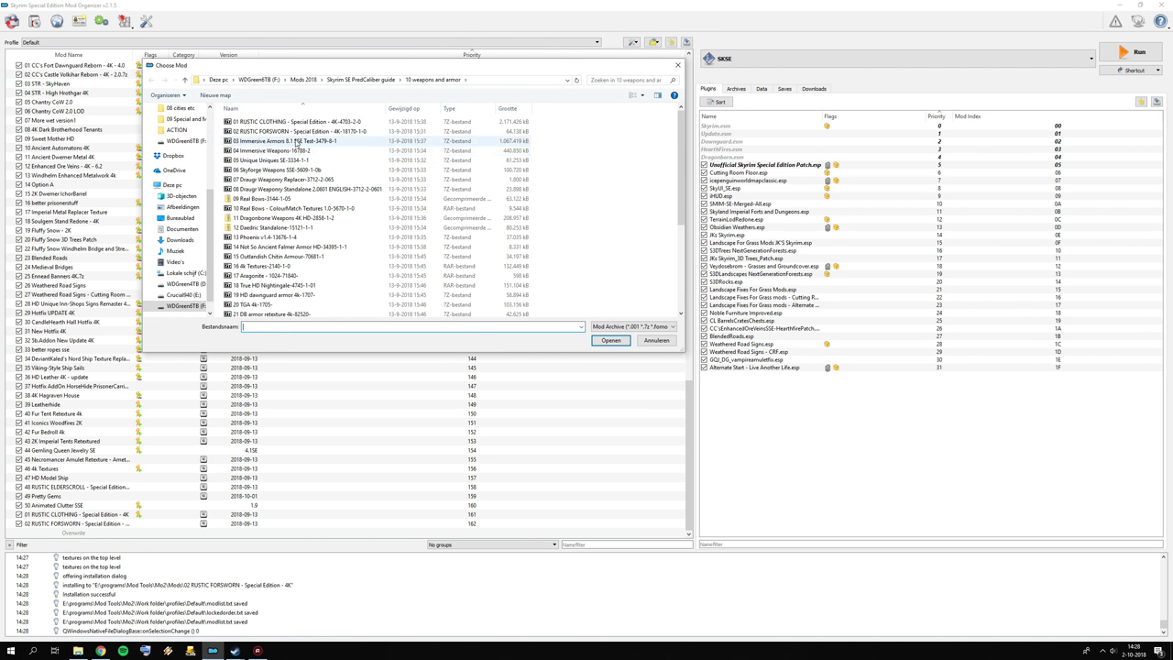
double_click(296, 142)
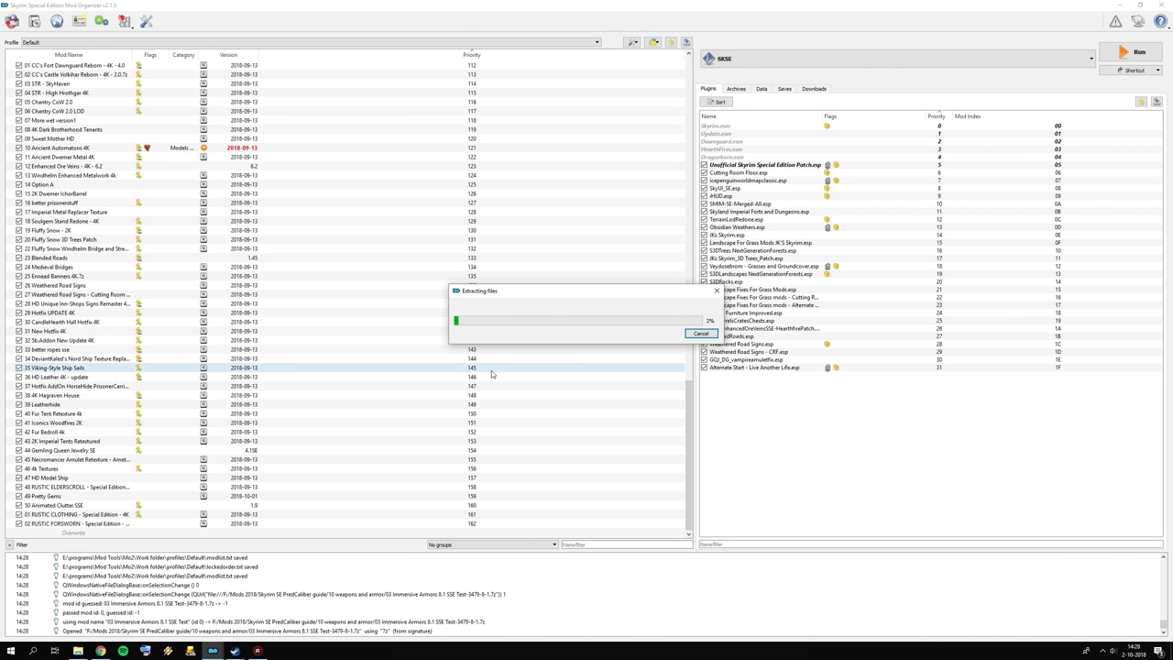
Step: Switch to Chrome and close the Cloaks and Capes mod page
click(101, 651)
key(ctrl+Tab)
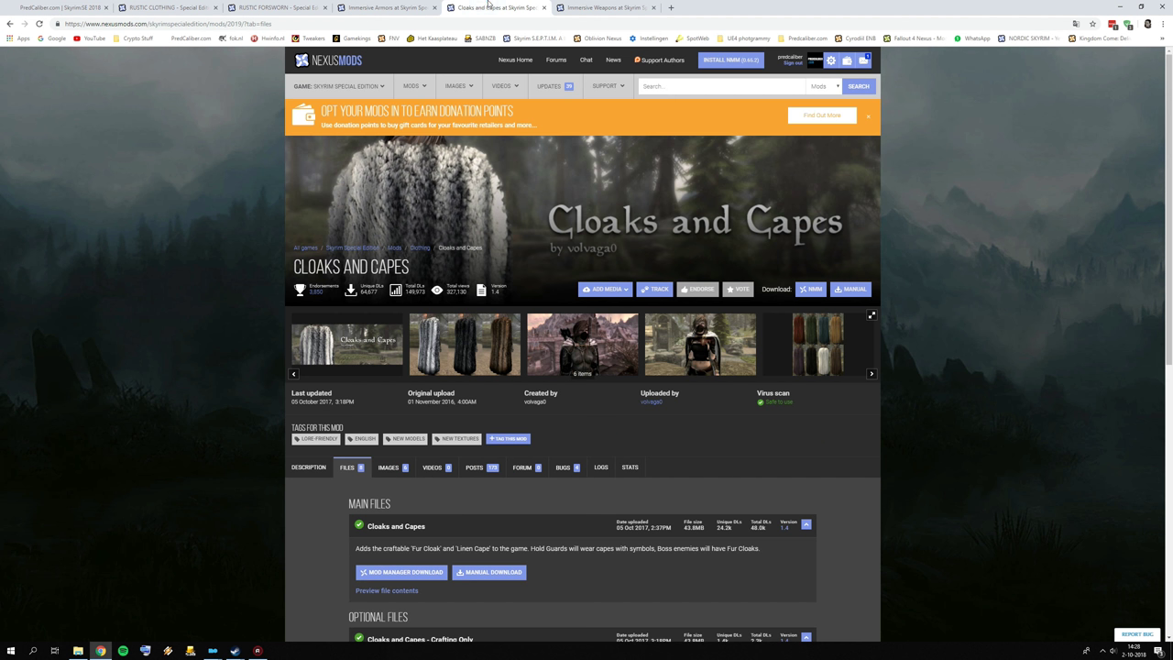
key(ctrl+Tab)
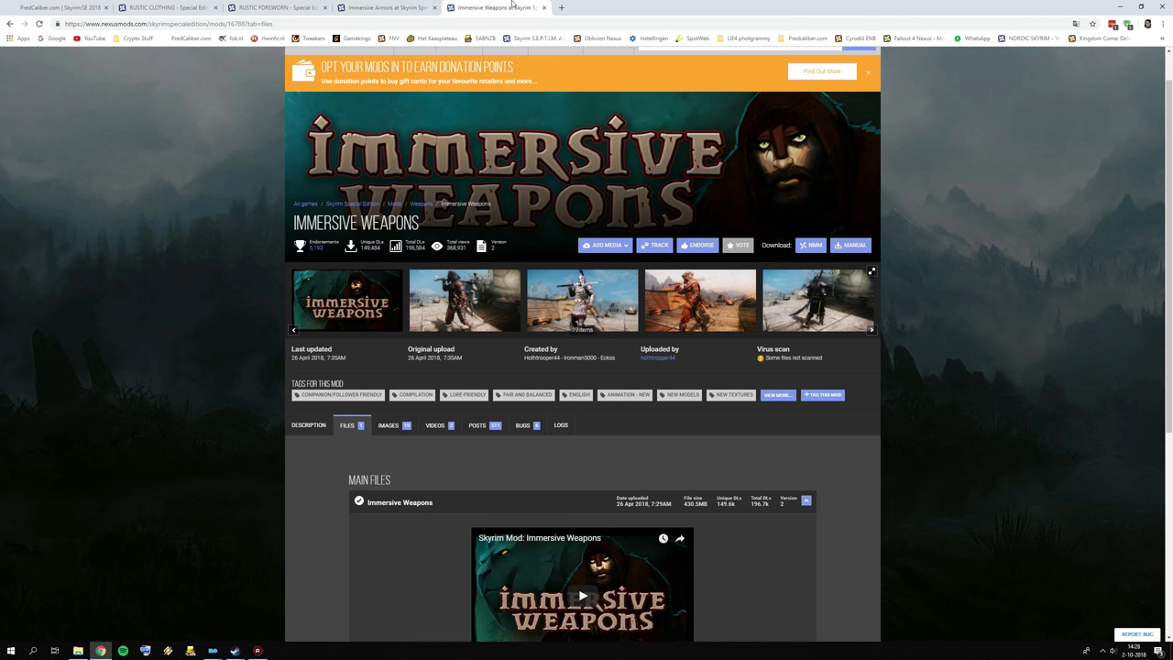
Step: Return to Mod Organizer, install the mod as 03 Immersive Armors 8.1 SSE Test5, and enable it in the mod list
mouse_move(214, 655)
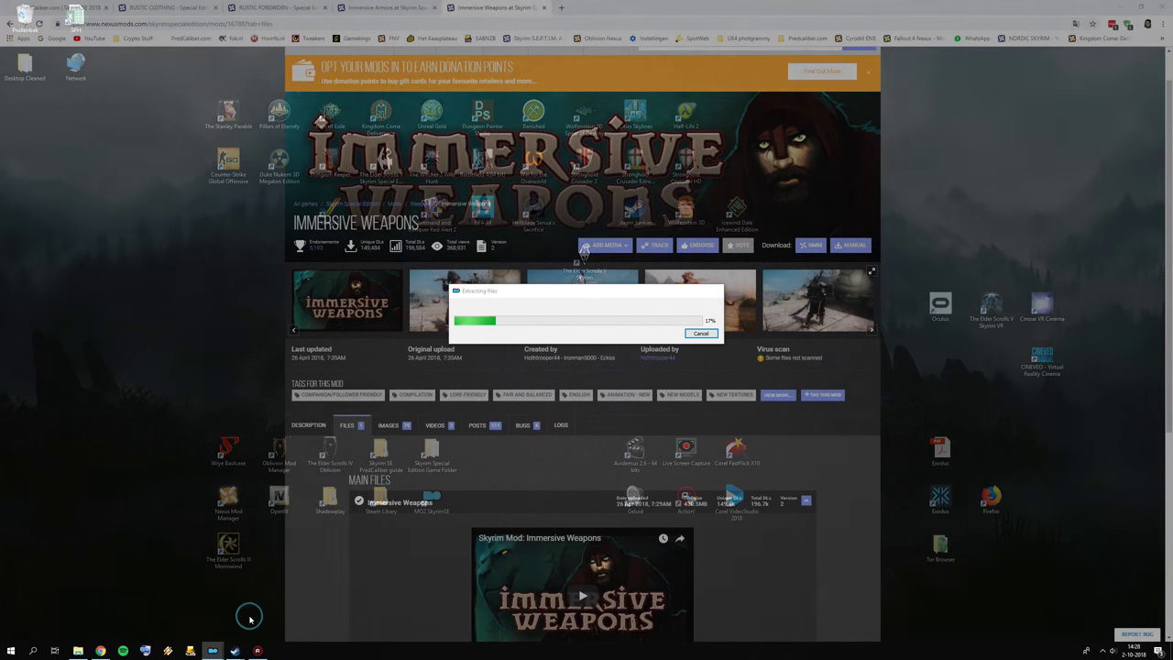
click(258, 608)
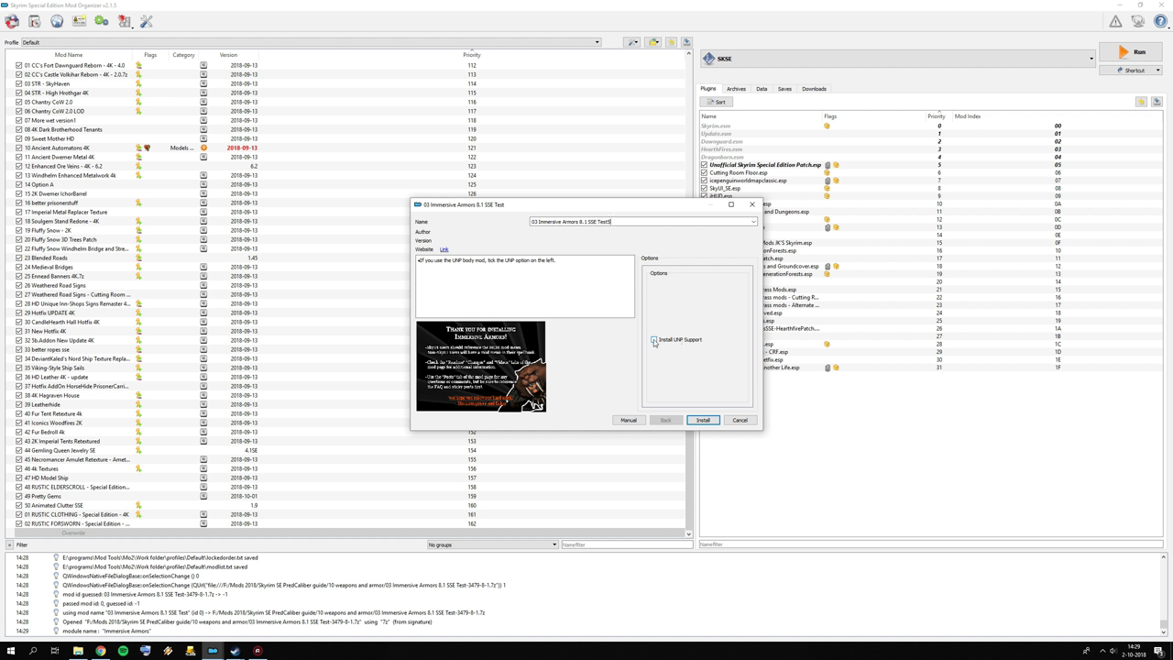
click(703, 421)
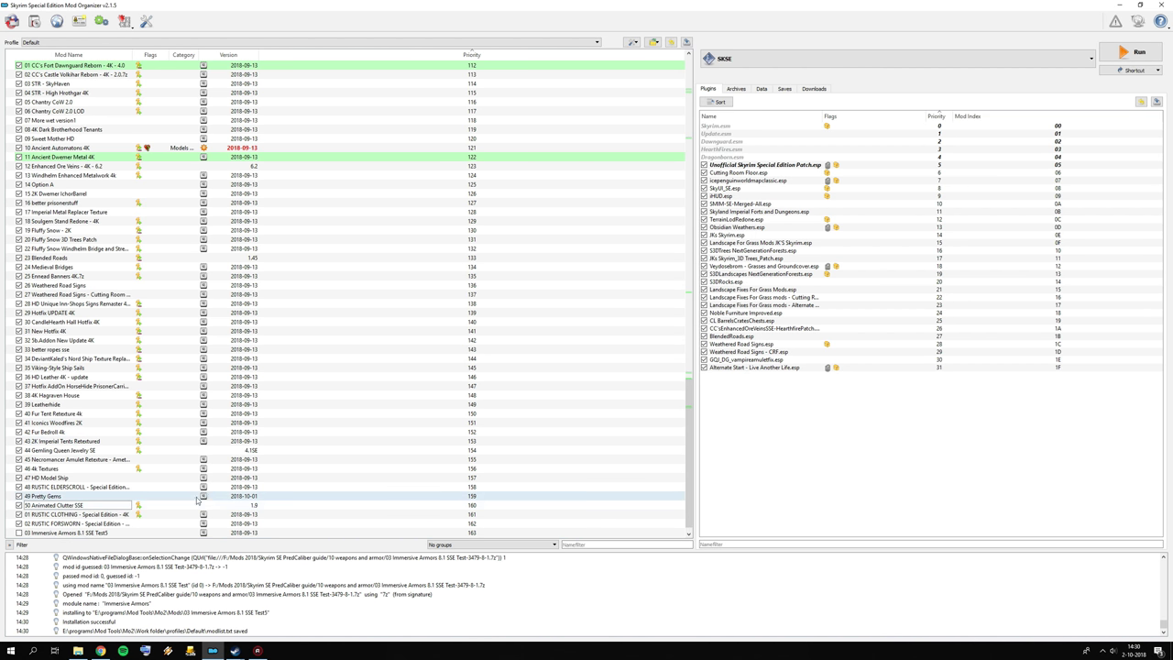
click(20, 523)
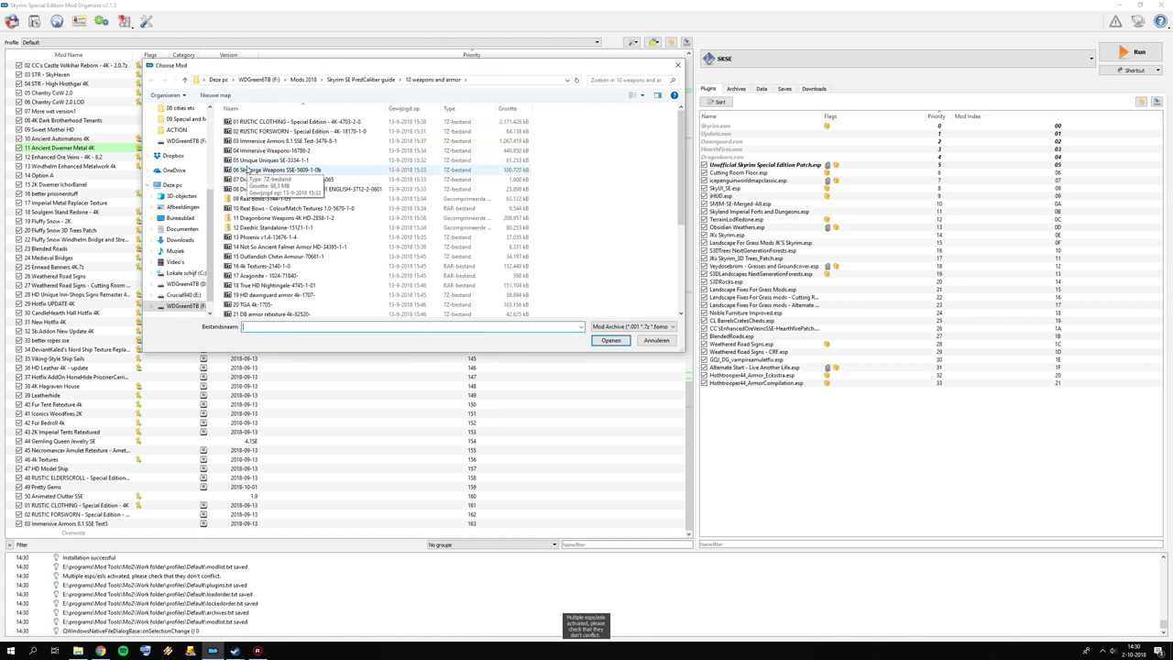
Step: Install the 04 Immersive Weapons archive with its data folder set as the data directory, and enable the mod
double_click(285, 152)
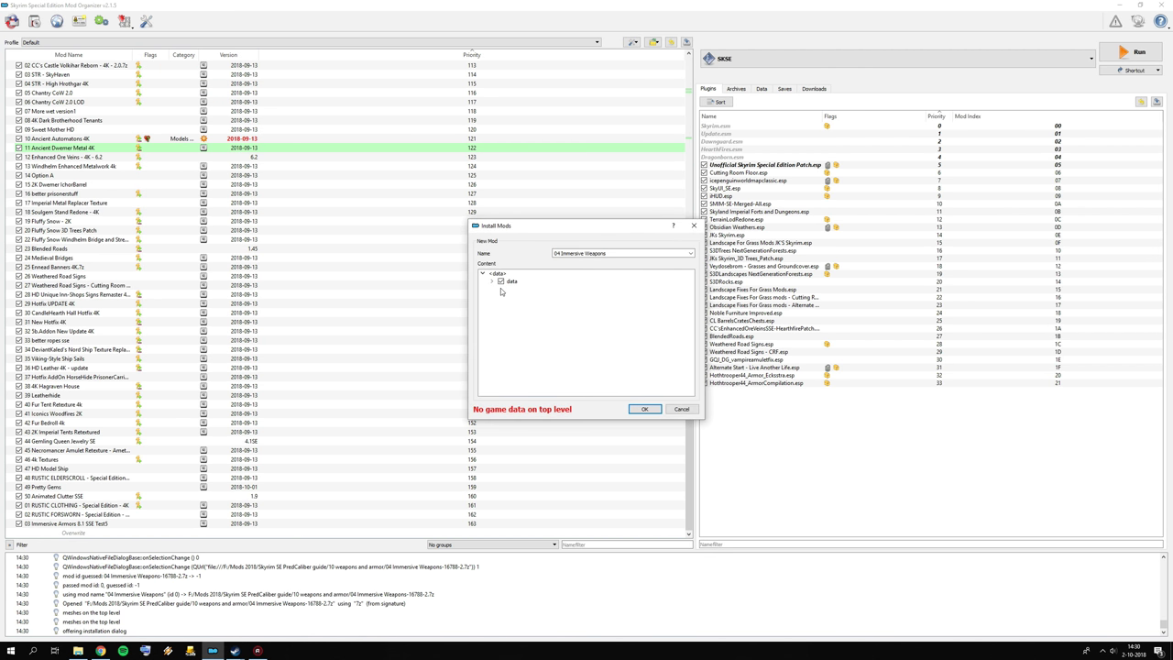
click(493, 281)
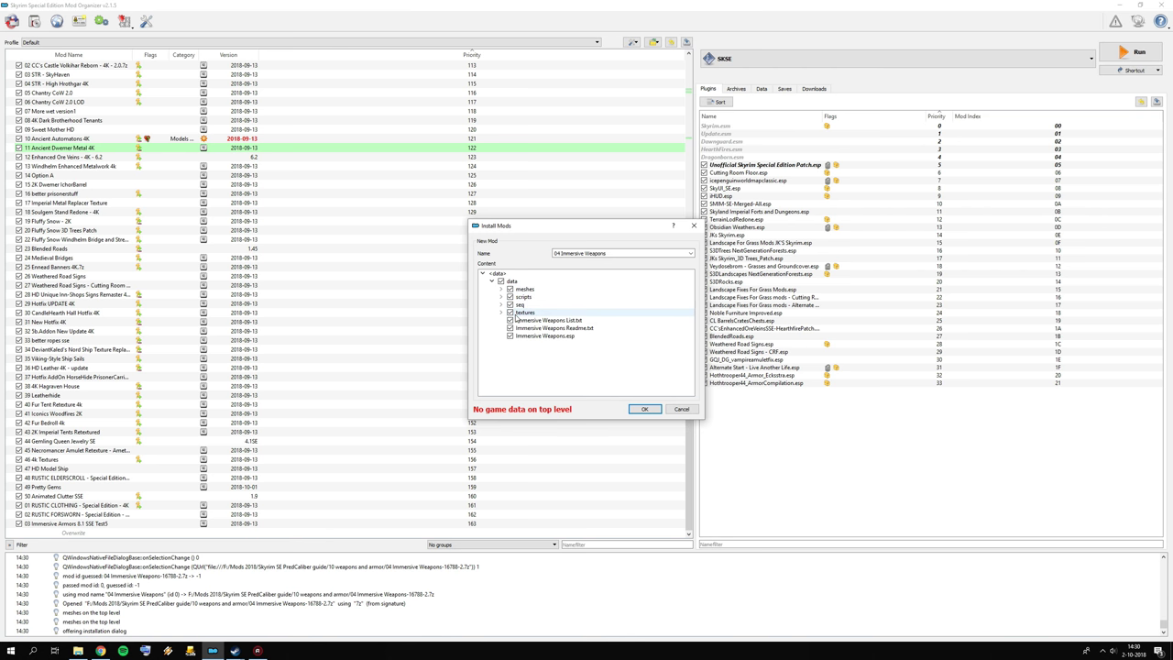
right_click(510, 281)
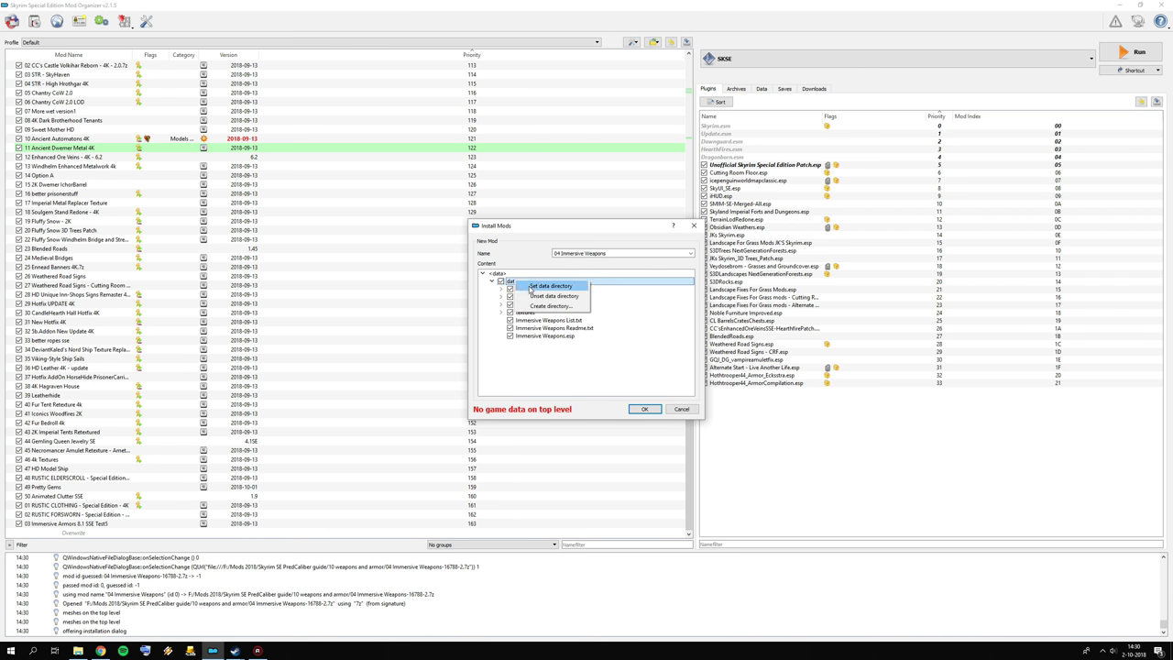
click(534, 286)
click(644, 409)
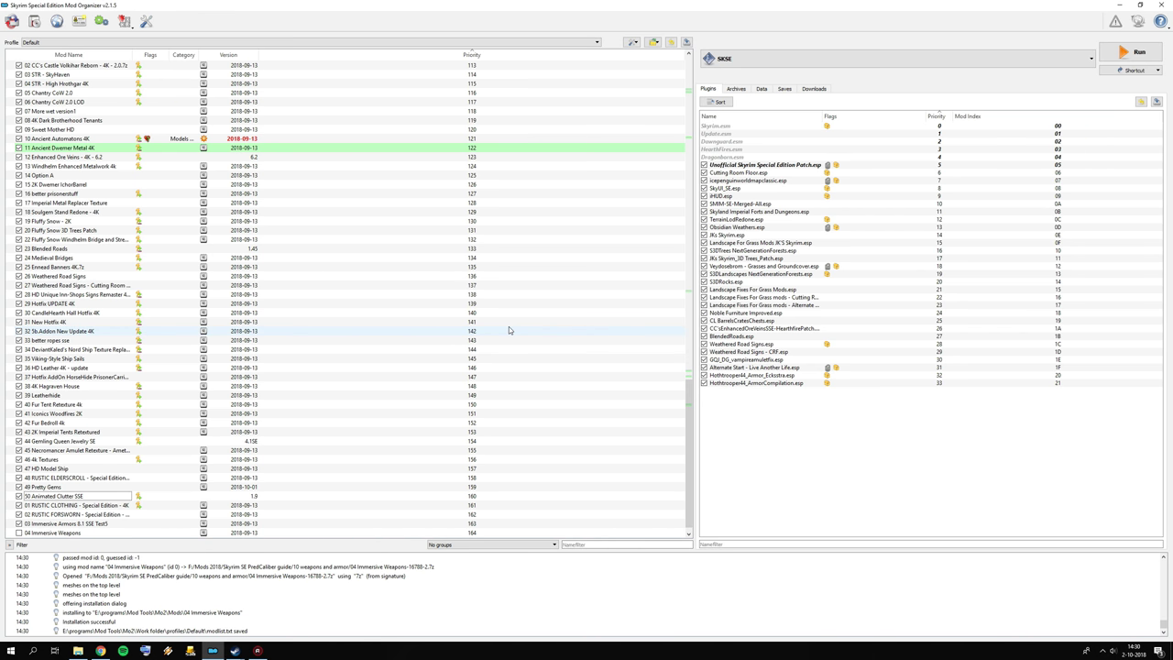
click(19, 532)
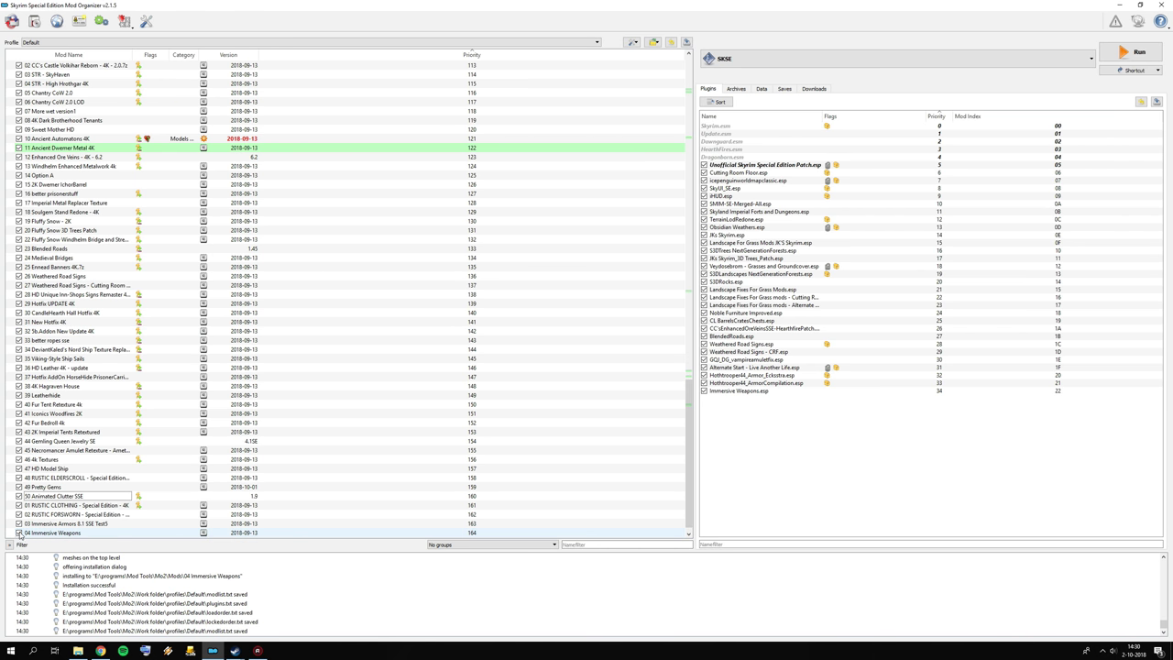
Step: Switch to Chrome and close the Rustic Clothing, Rustic Forsworn, Immersive Armors and Immersive Weapons pages, leaving only the PredCaliber guide
click(101, 651)
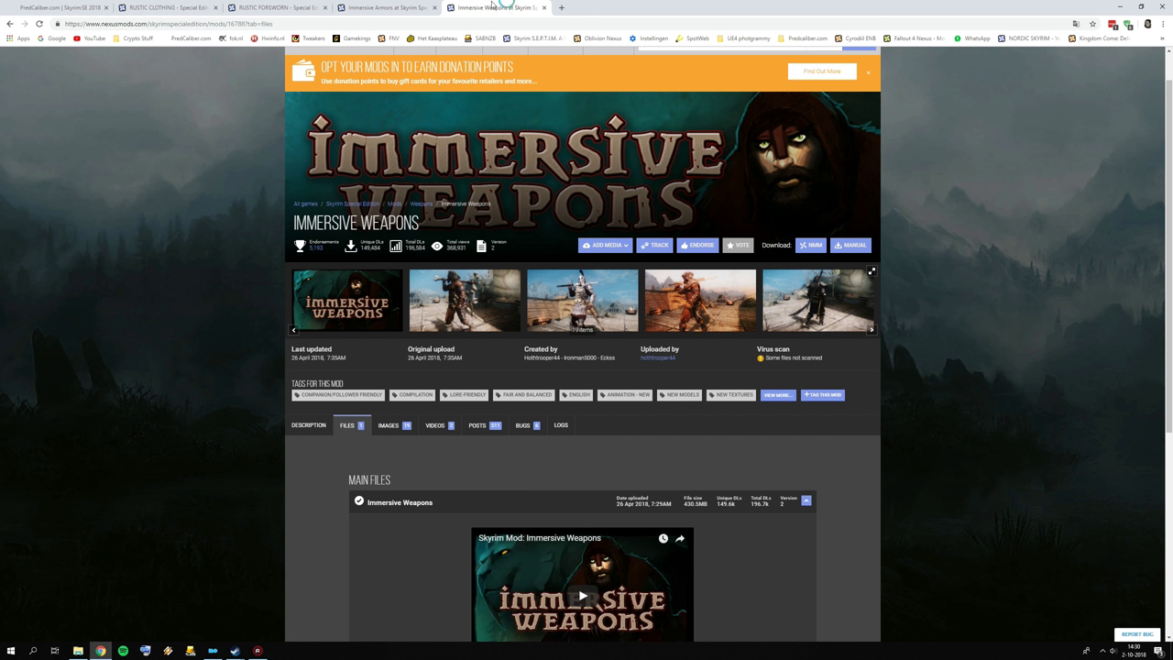
click(215, 8)
click(215, 8)
click(215, 7)
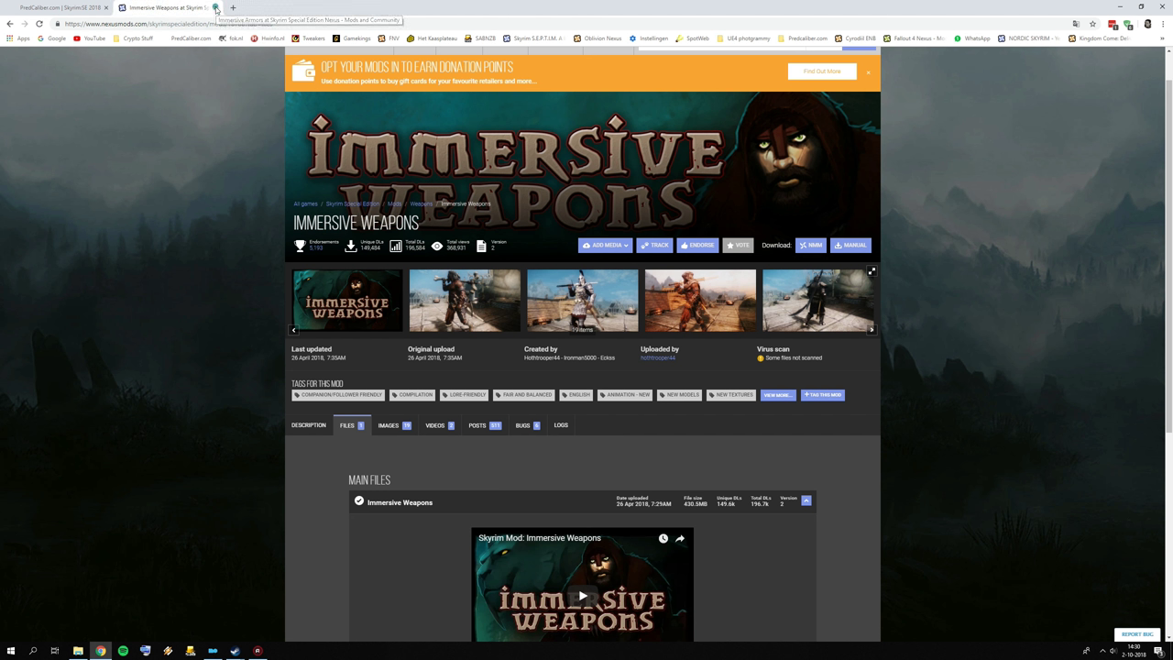
click(216, 8)
Step: Open Part 10's Unique Uniques, Skyforge Weaponry, Draugr Weaponry SE, Real Bows and Real Bows - Colour Match Textures links in separate new tabs
scroll(447, 291, down, 1)
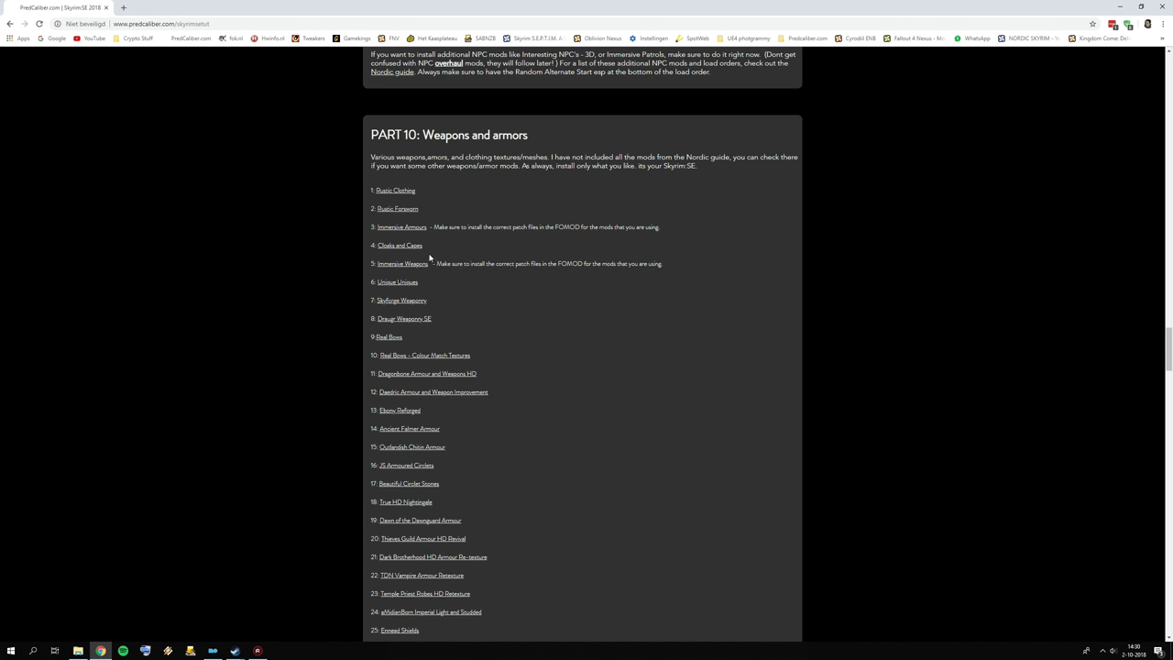
right_click(409, 283)
click(432, 291)
right_click(403, 302)
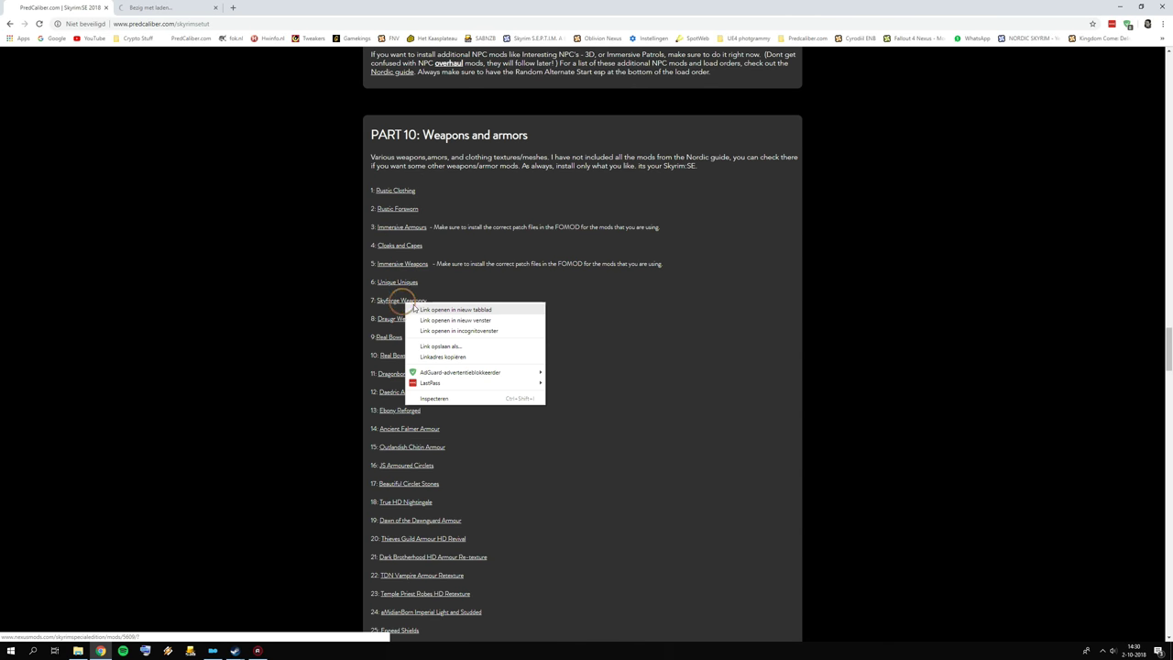
click(428, 311)
right_click(405, 319)
click(429, 325)
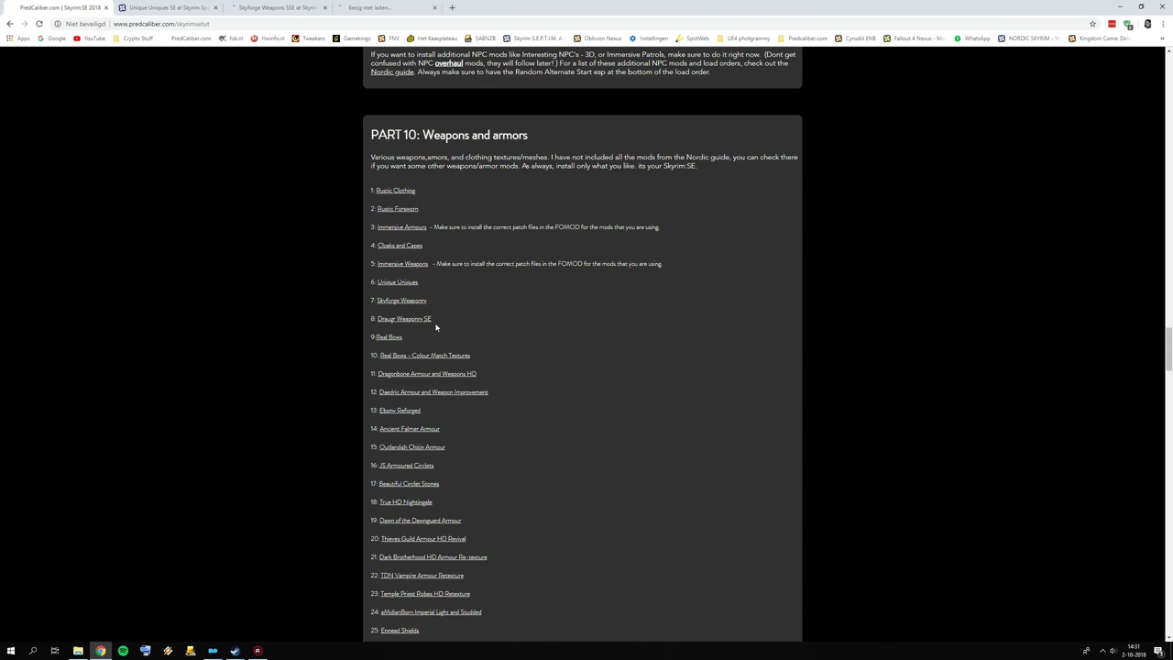
right_click(401, 339)
right_click(394, 338)
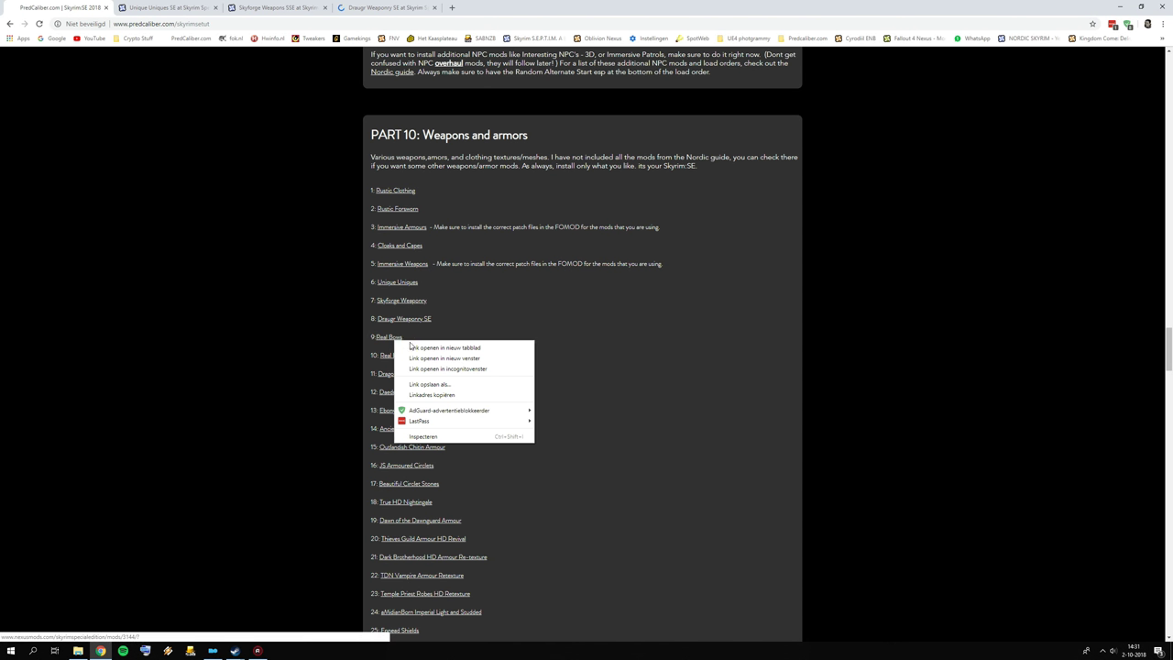
click(421, 345)
right_click(426, 354)
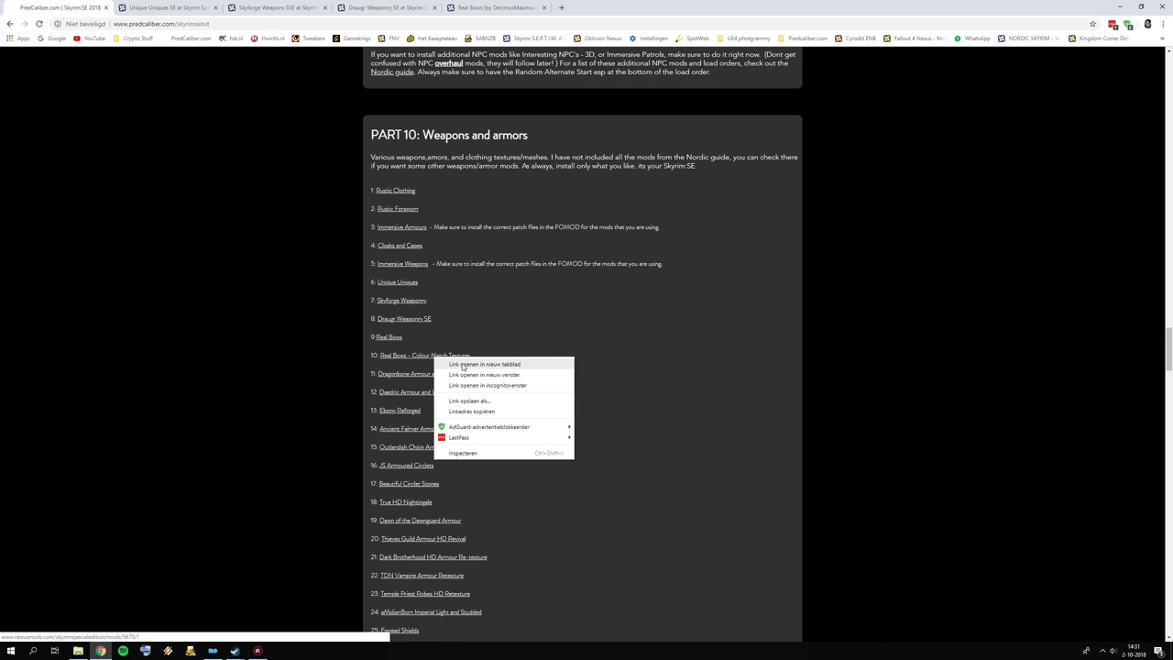
click(458, 363)
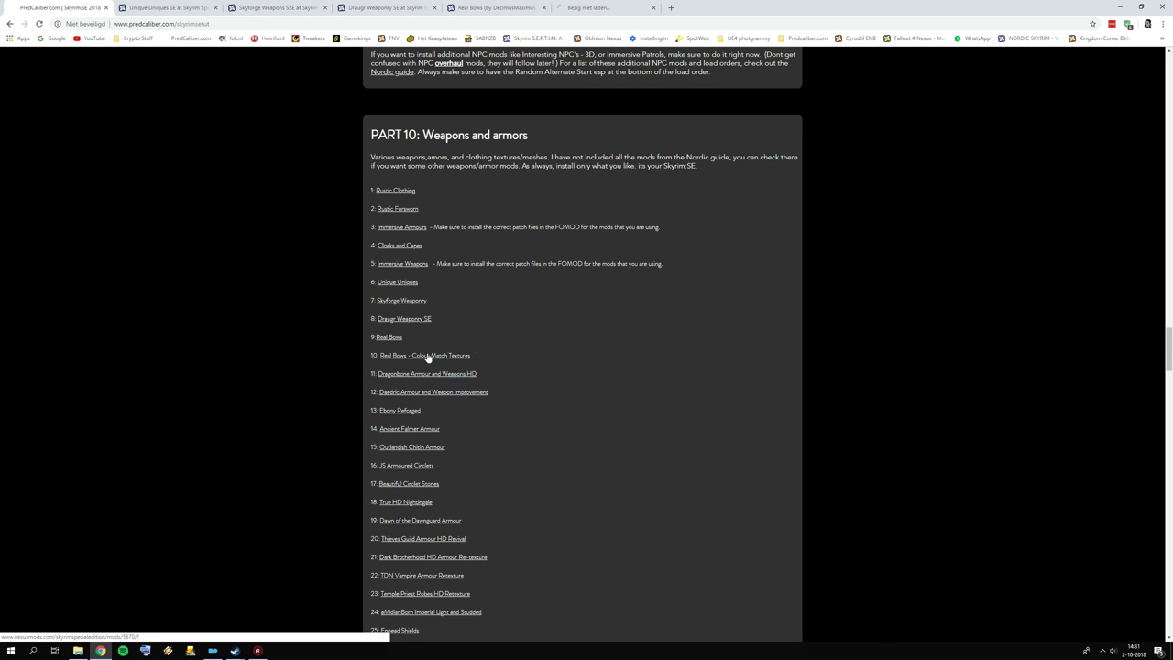
Step: Review the main and optional files on the Unique Uniques SE mod page
click(166, 5)
click(351, 467)
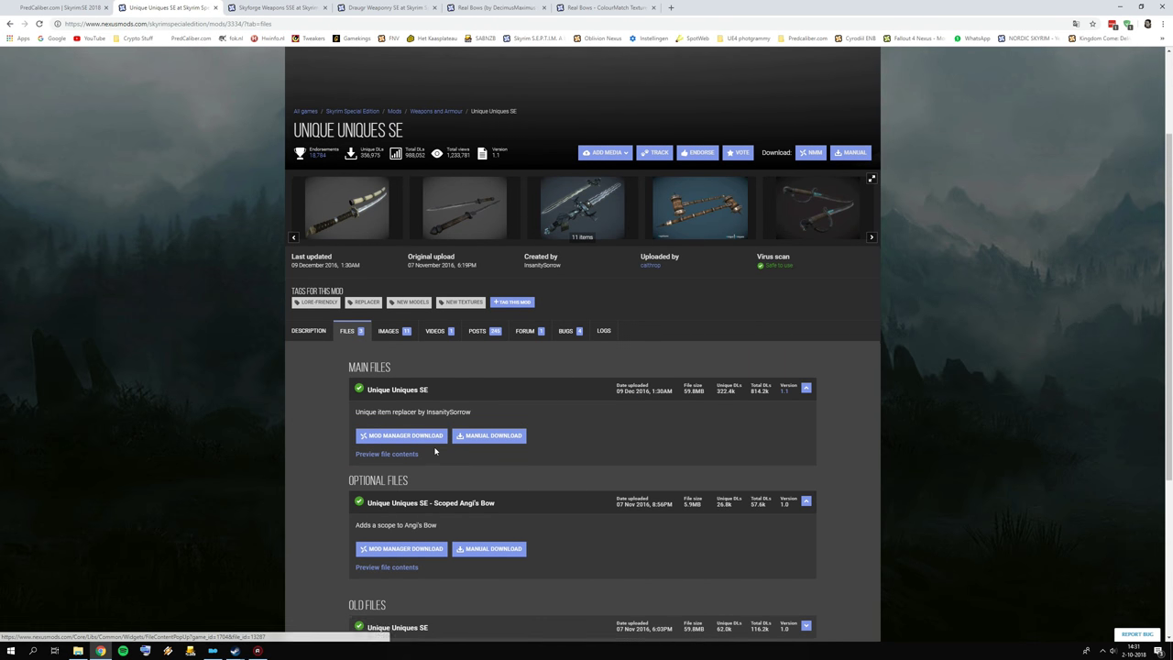
scroll(435, 451, down, 2)
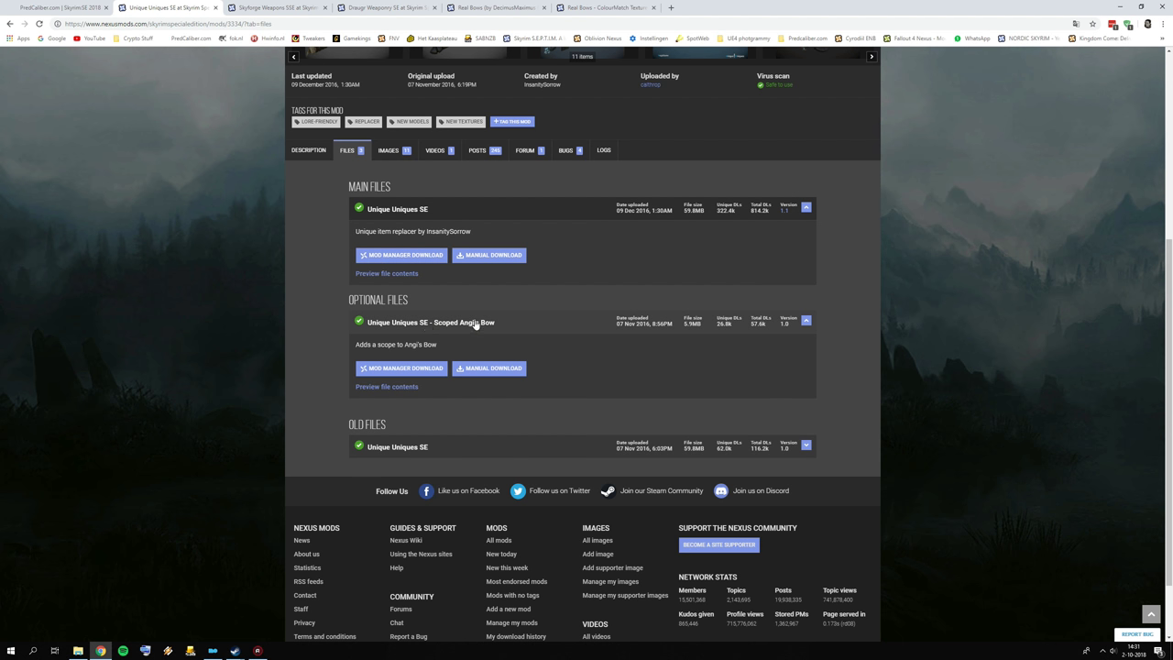
scroll(467, 367, up, 1)
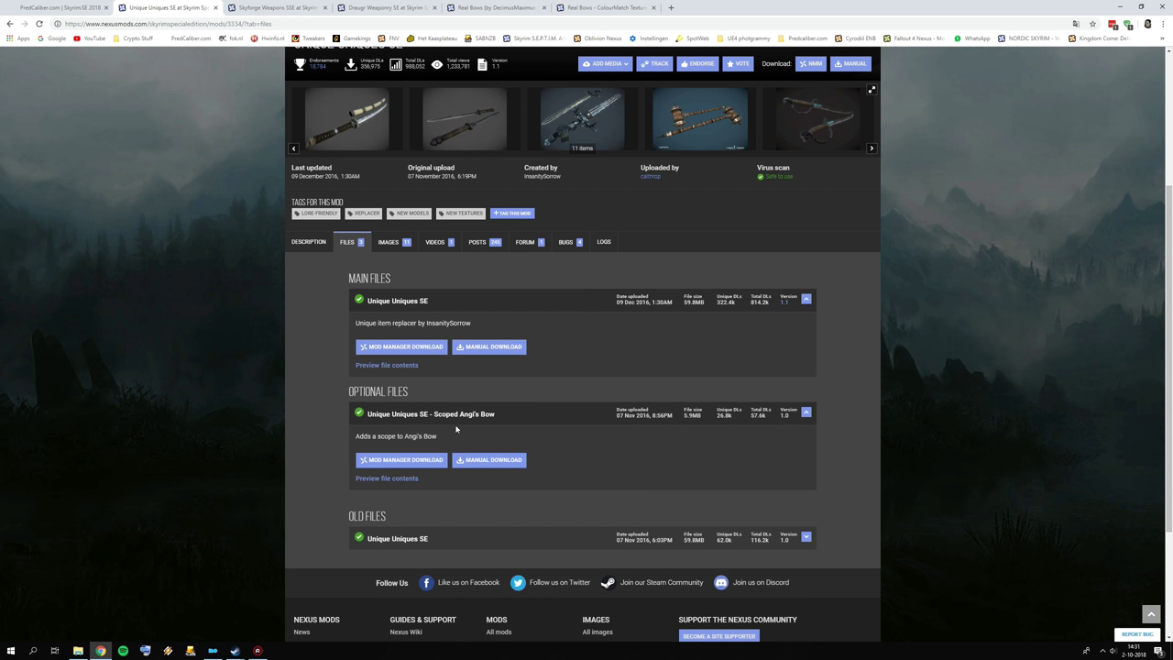
scroll(432, 430, up, 2)
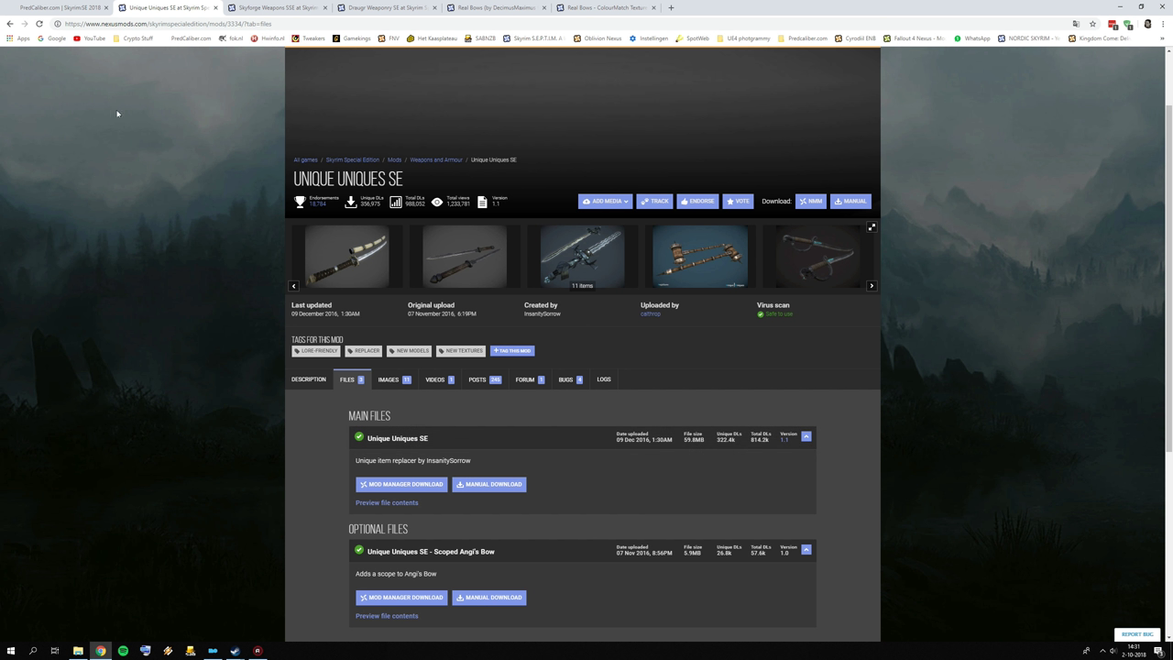
Step: View the Skyforge Weapons SSE mod page's files and enlarge its fourth preview image
click(275, 8)
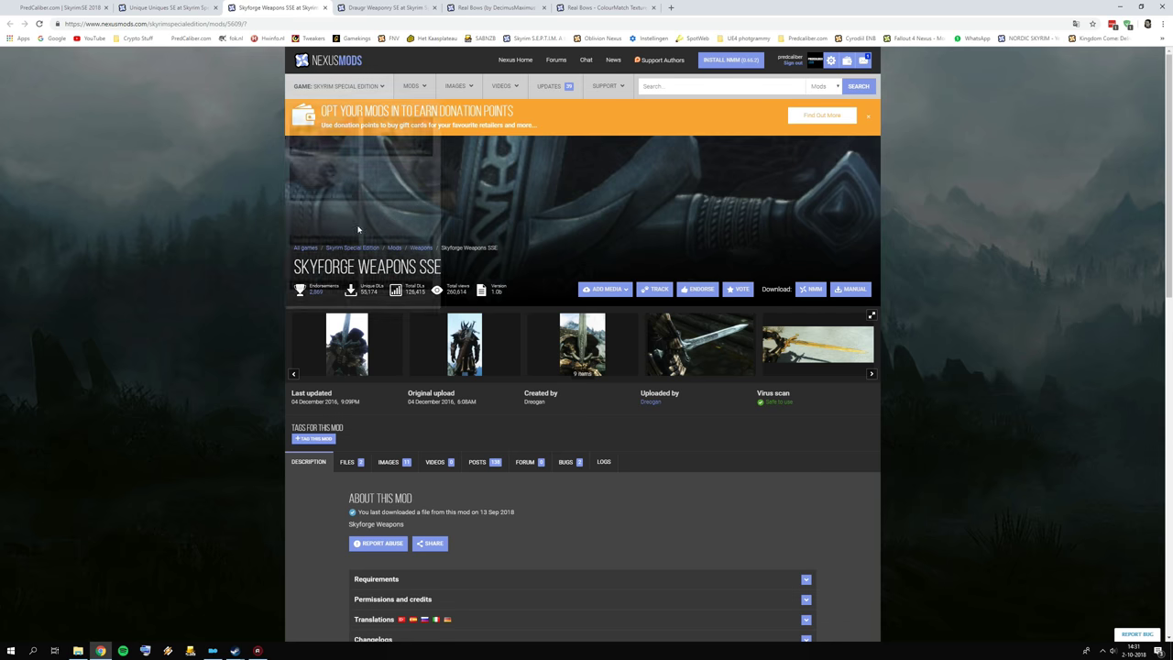
click(348, 461)
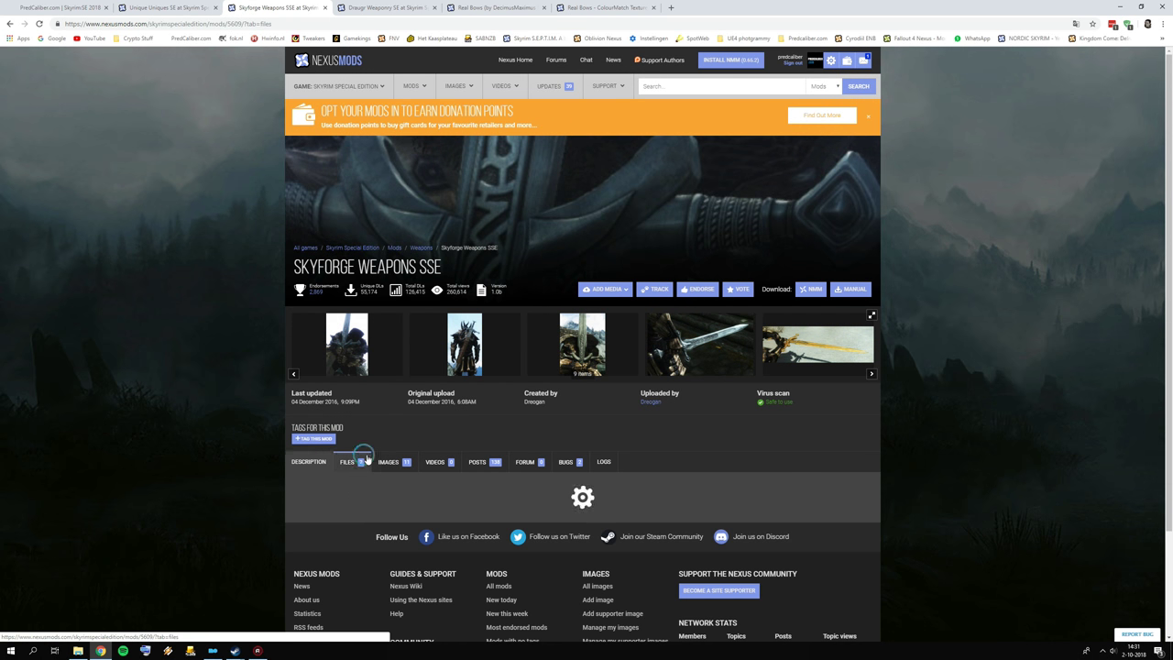
scroll(452, 245, down, 3)
click(675, 145)
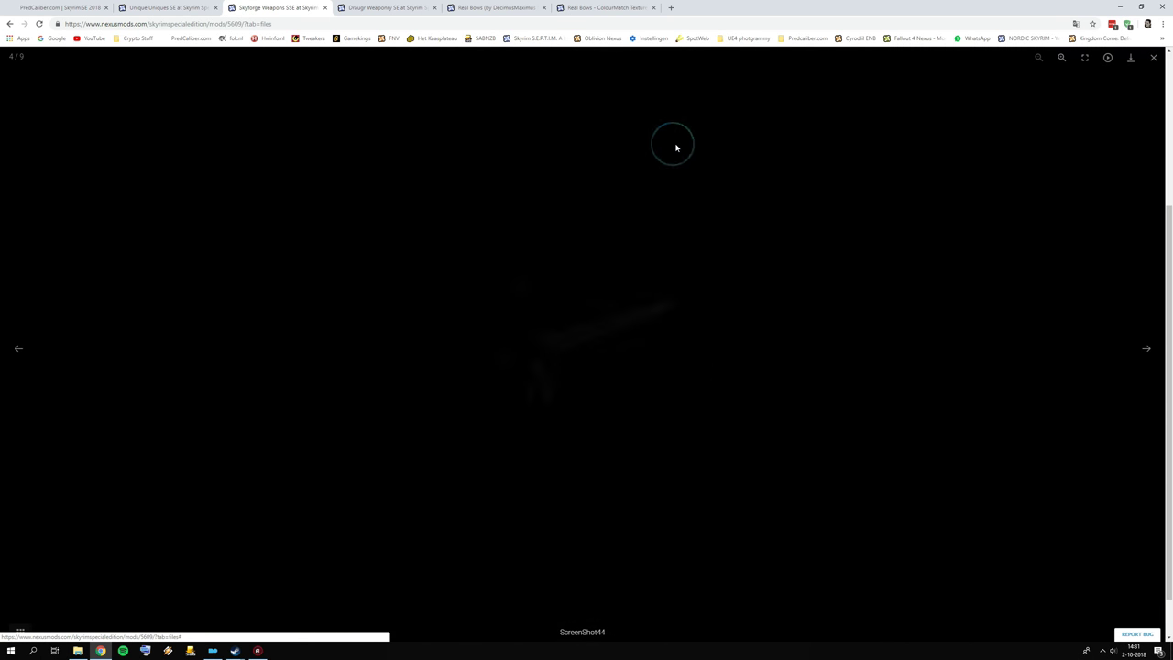
Step: Close the enlarged Skyforge Weapons image and review the main files on the Draugr Weaponry SE mod page
click(1153, 57)
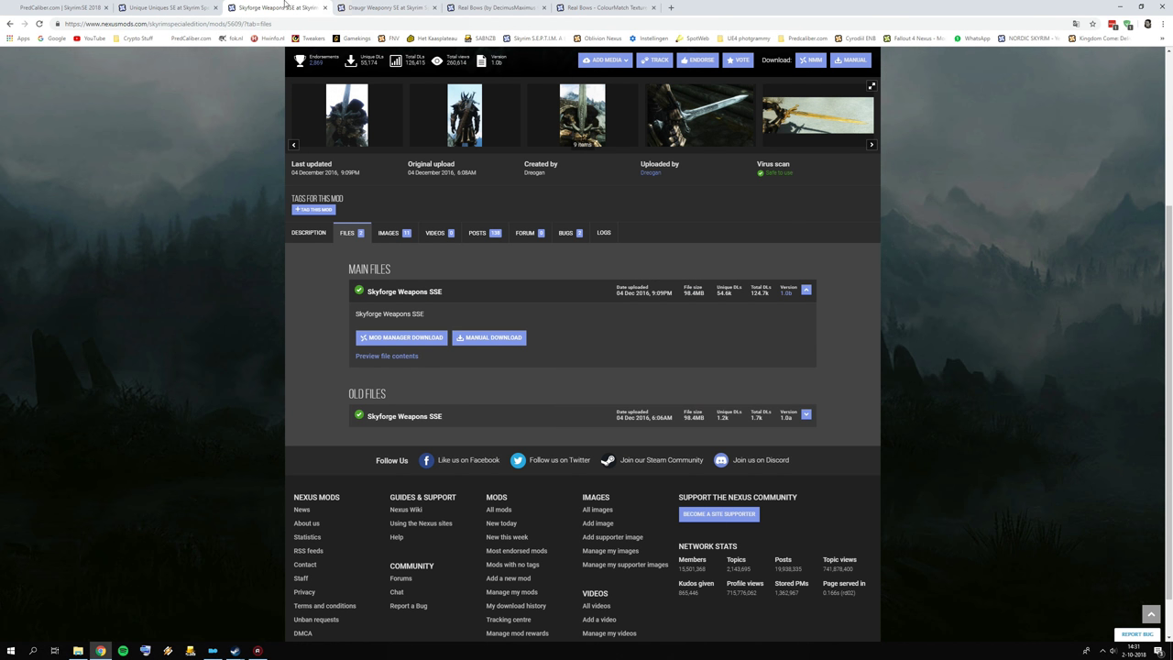
click(385, 8)
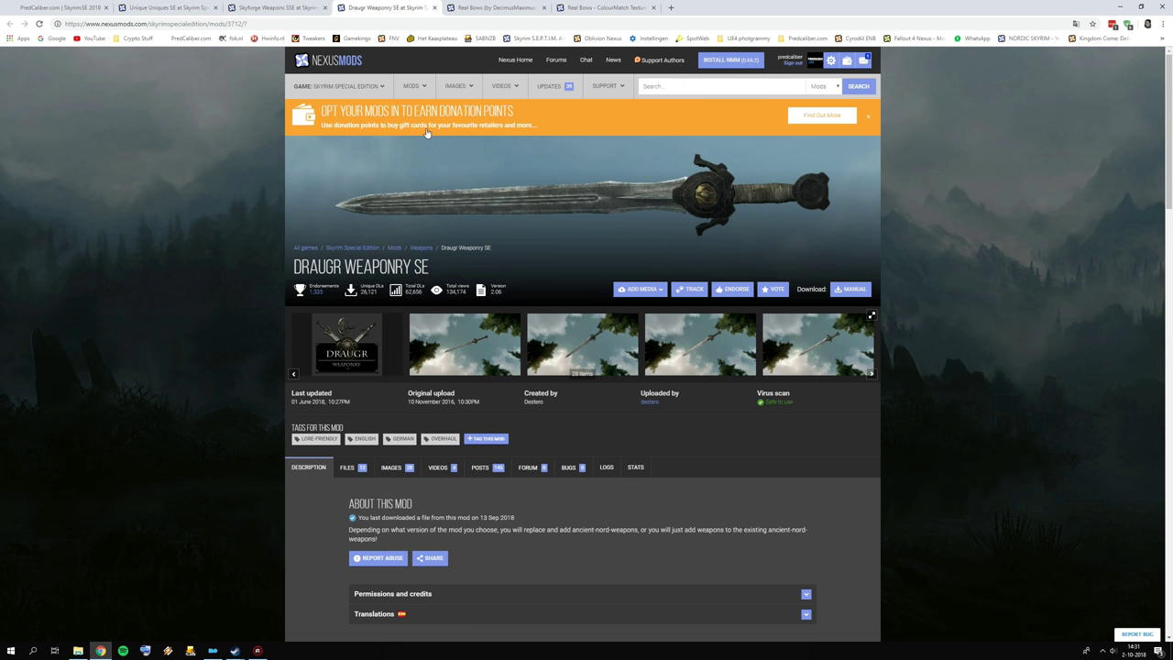
click(355, 468)
scroll(426, 454, down, 4)
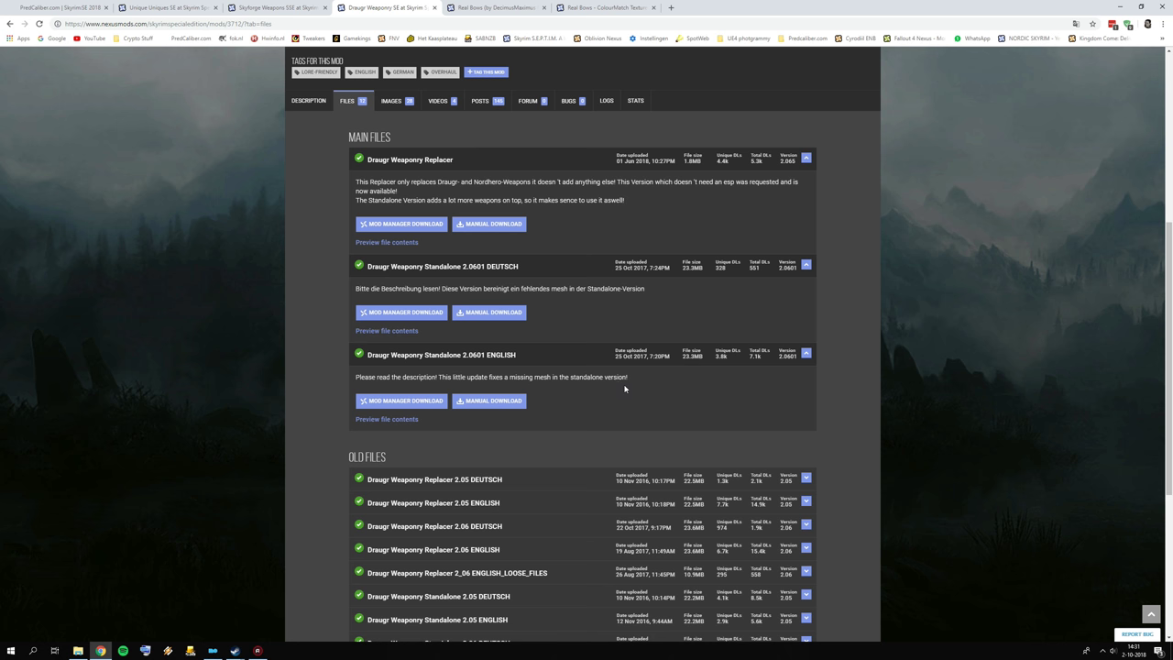
Step: Switch to Mod Organizer, check the Draugr Weaponry archives in the 10 weapons and armor folder without installing any, and return to Chrome
click(212, 650)
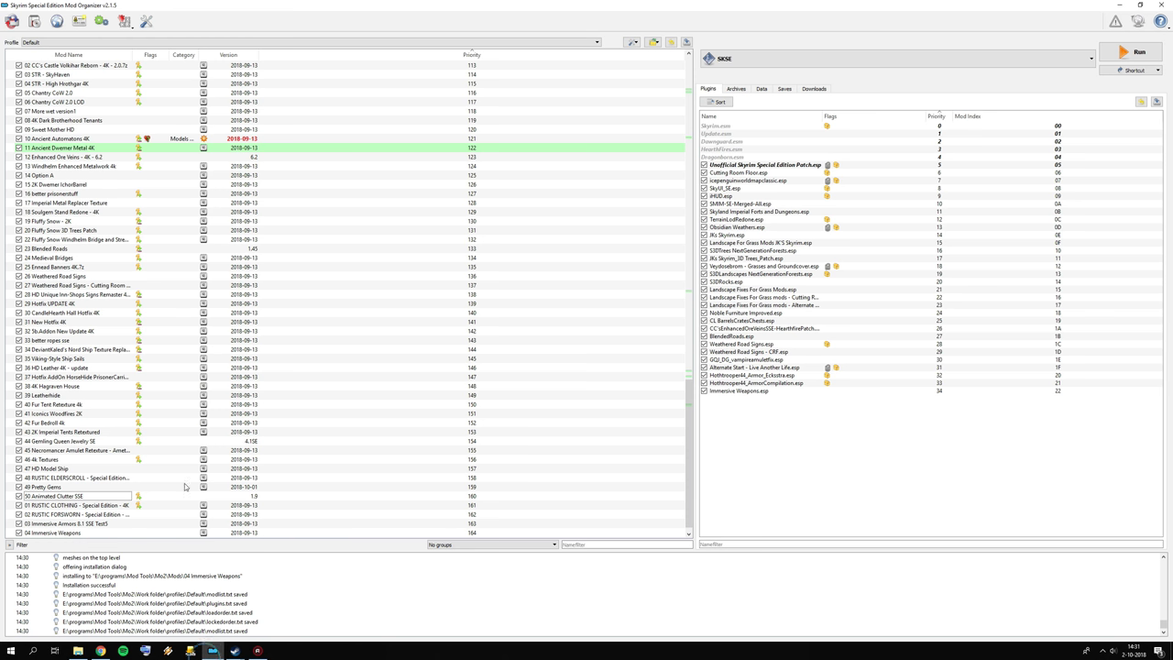
click(13, 20)
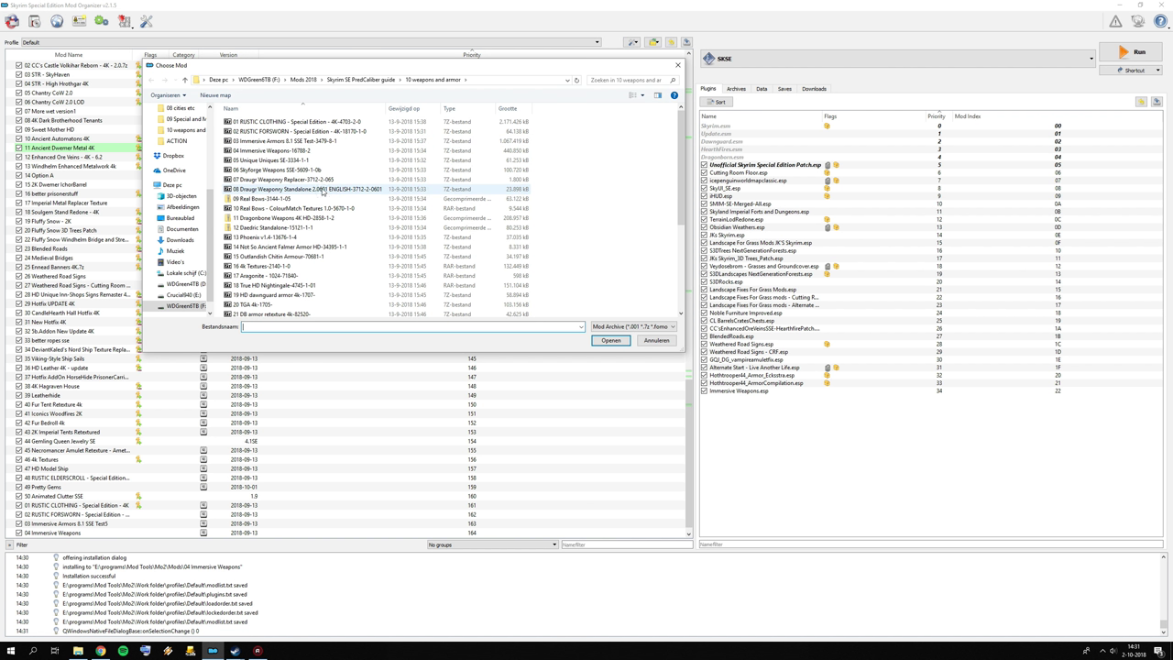
click(672, 346)
click(101, 650)
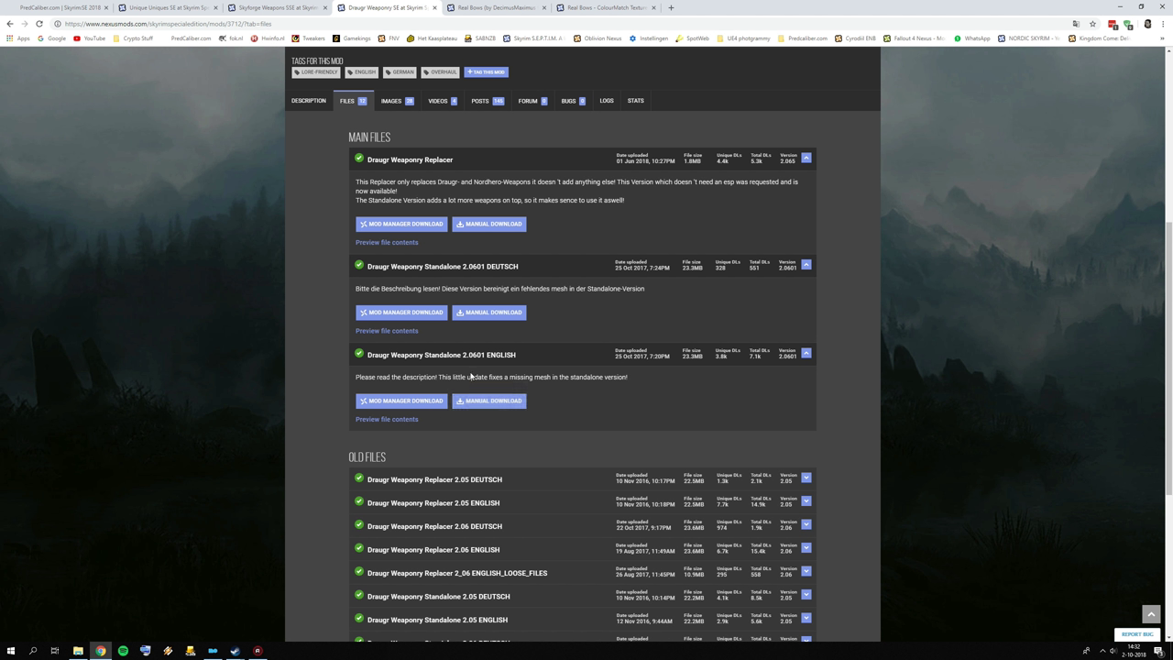
Step: Review the Real Bows mod page's main and optional files and browse its enlarged bow images from the third one onward
click(464, 7)
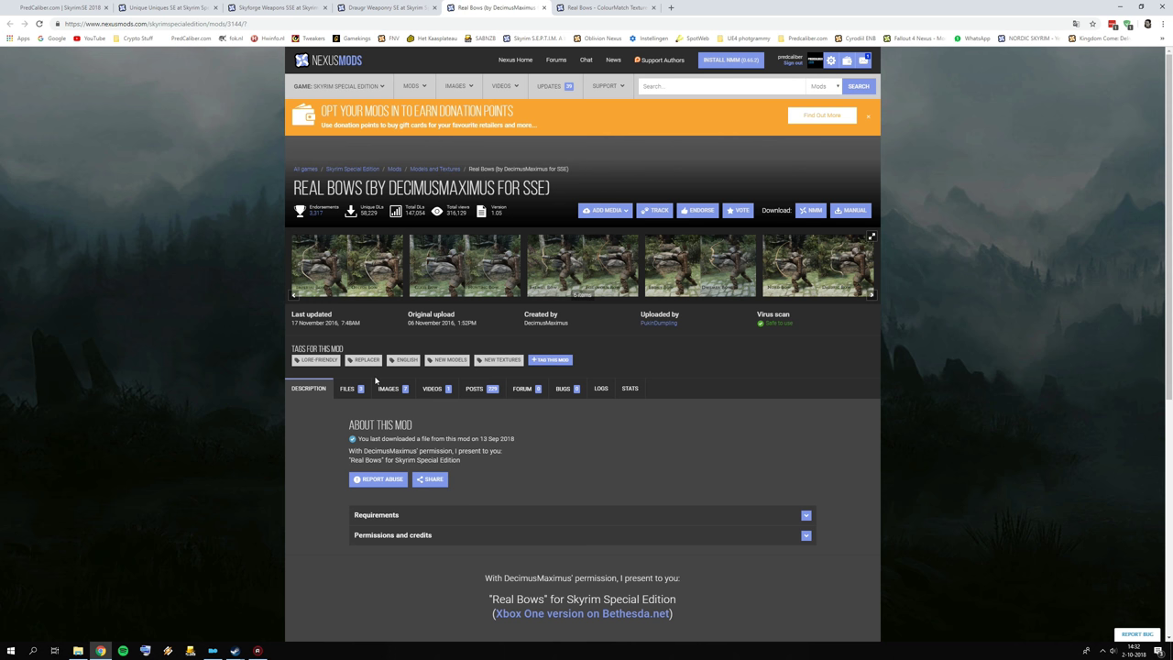
click(354, 392)
scroll(485, 453, down, 2)
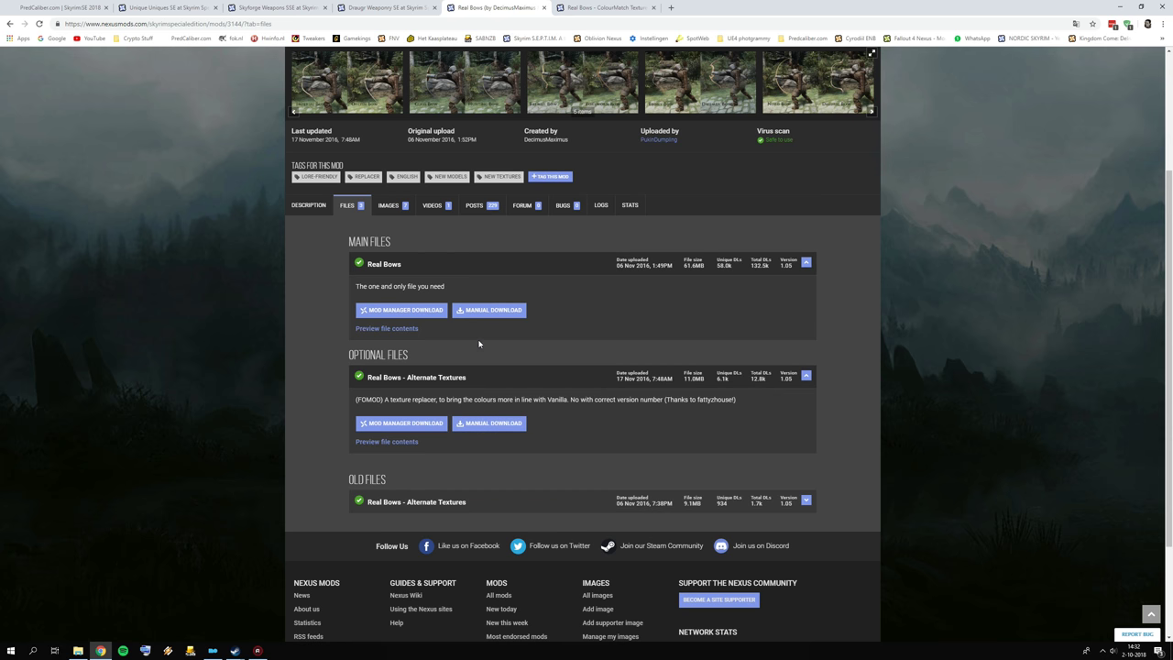
scroll(478, 343, up, 1)
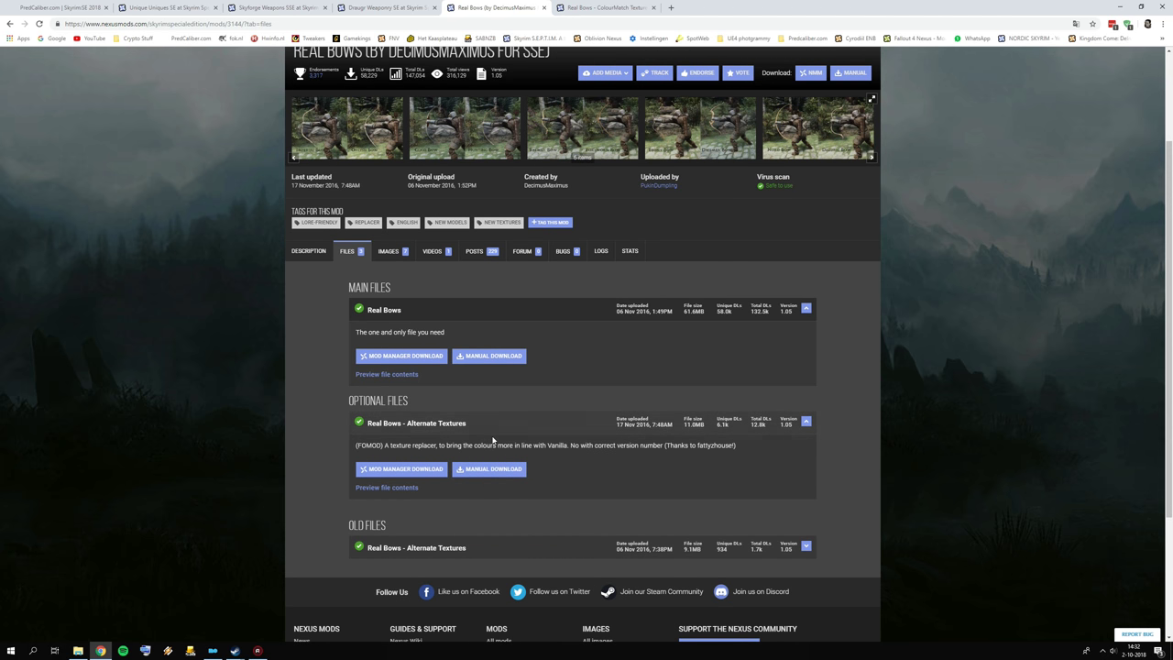
scroll(493, 441, up, 2)
click(613, 228)
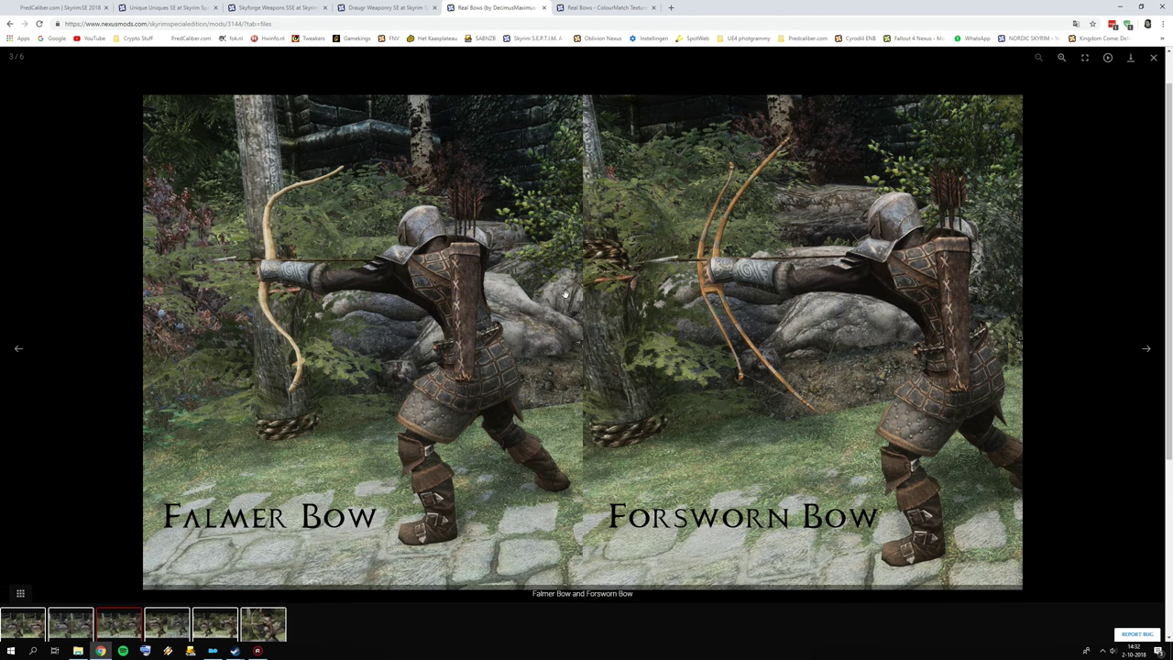
click(1146, 347)
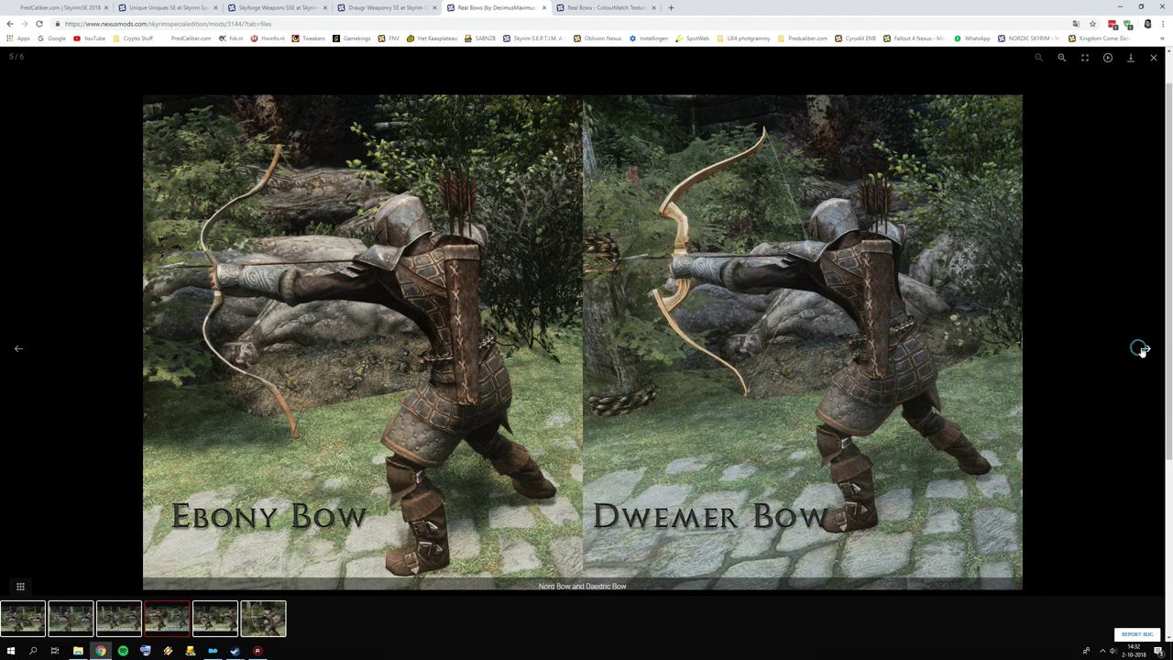
click(1145, 349)
click(1153, 57)
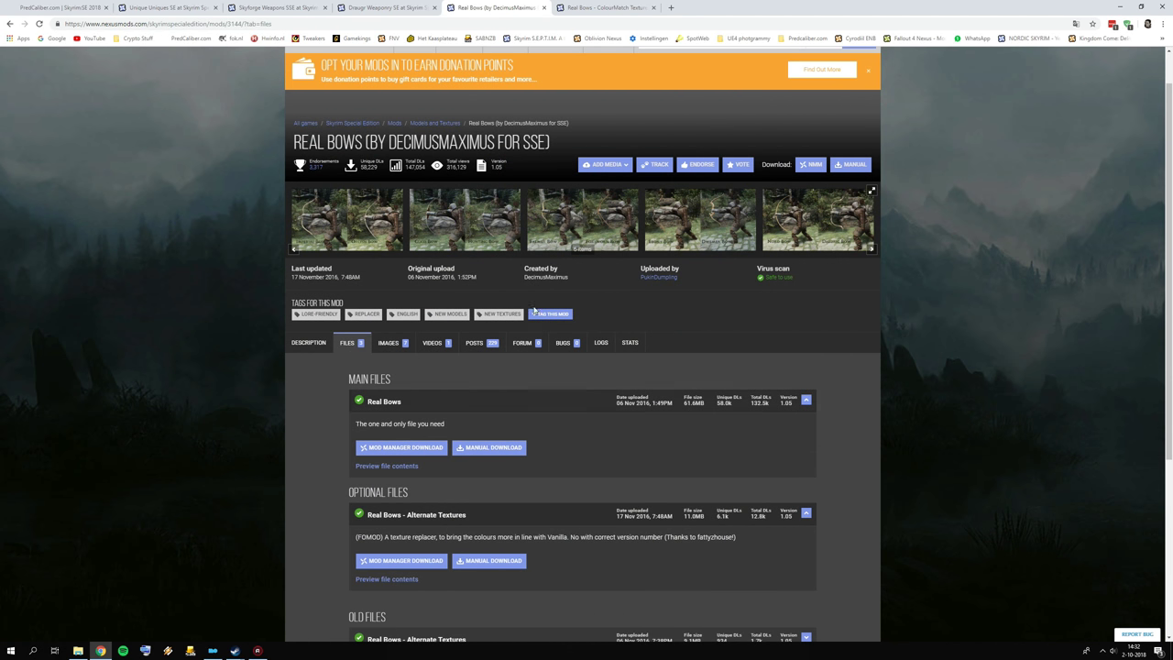
Step: Review the files on the Real Bows - ColourMatch Textures page and compare them with the Real Bows files
click(595, 8)
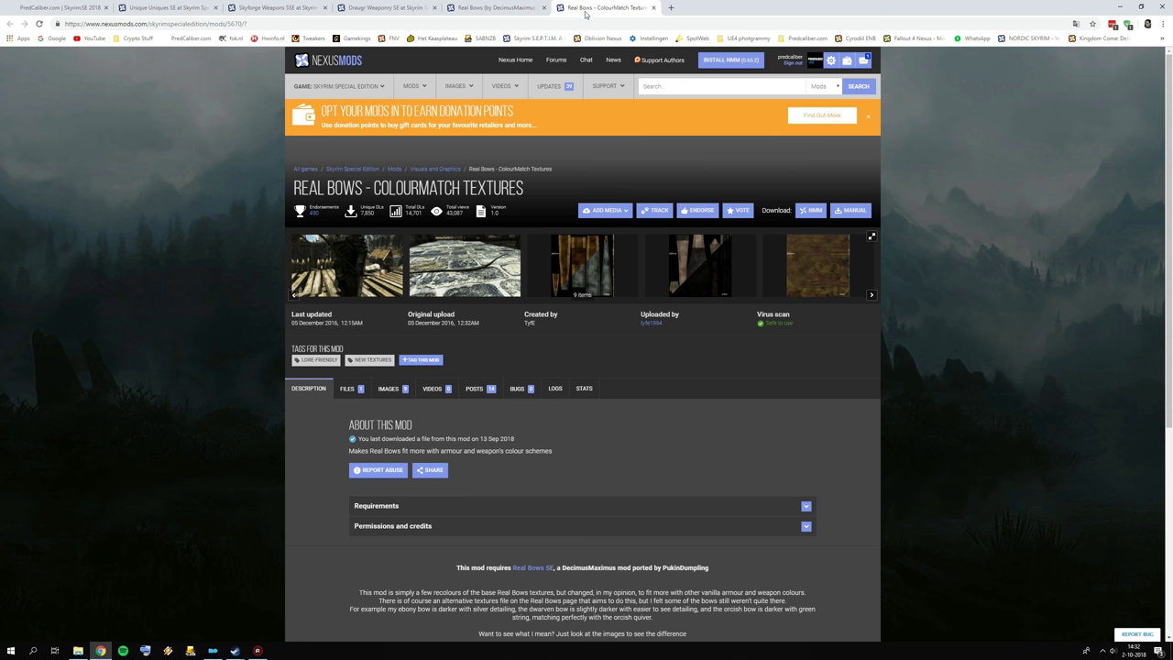
click(358, 389)
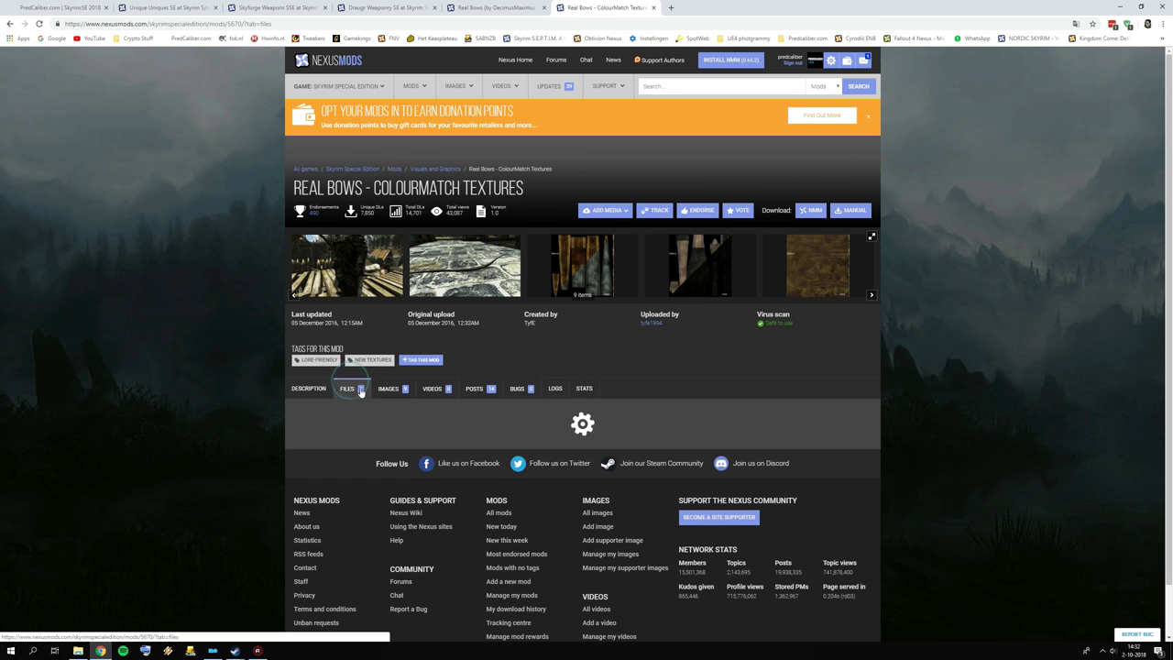
right_click(379, 377)
click(350, 399)
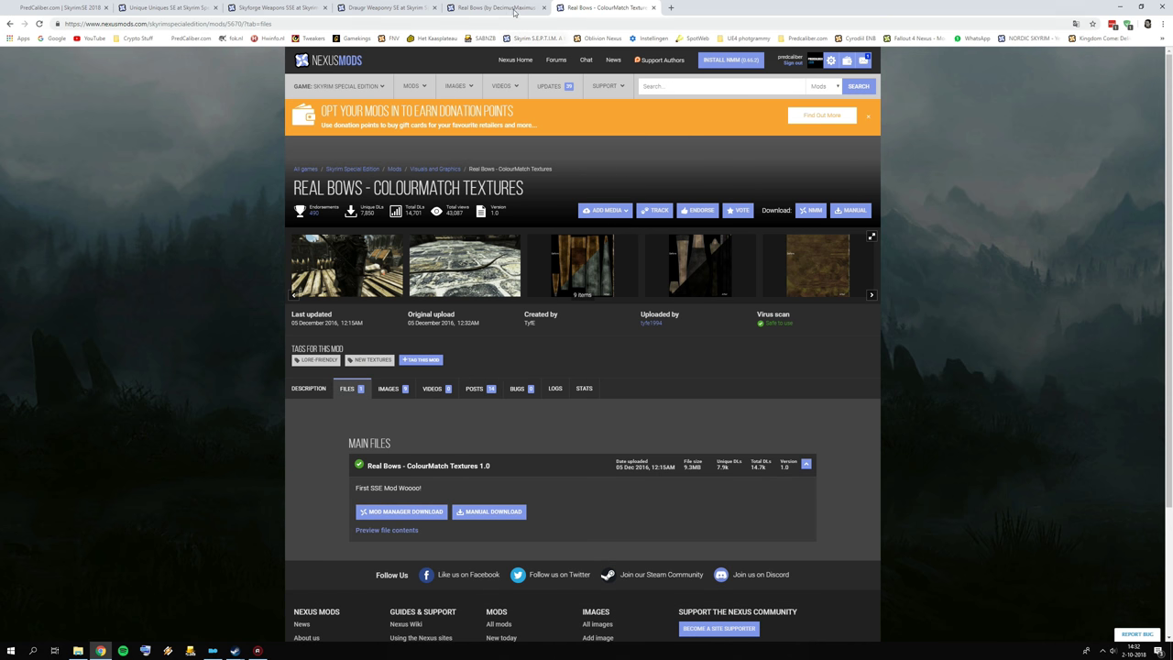
click(514, 8)
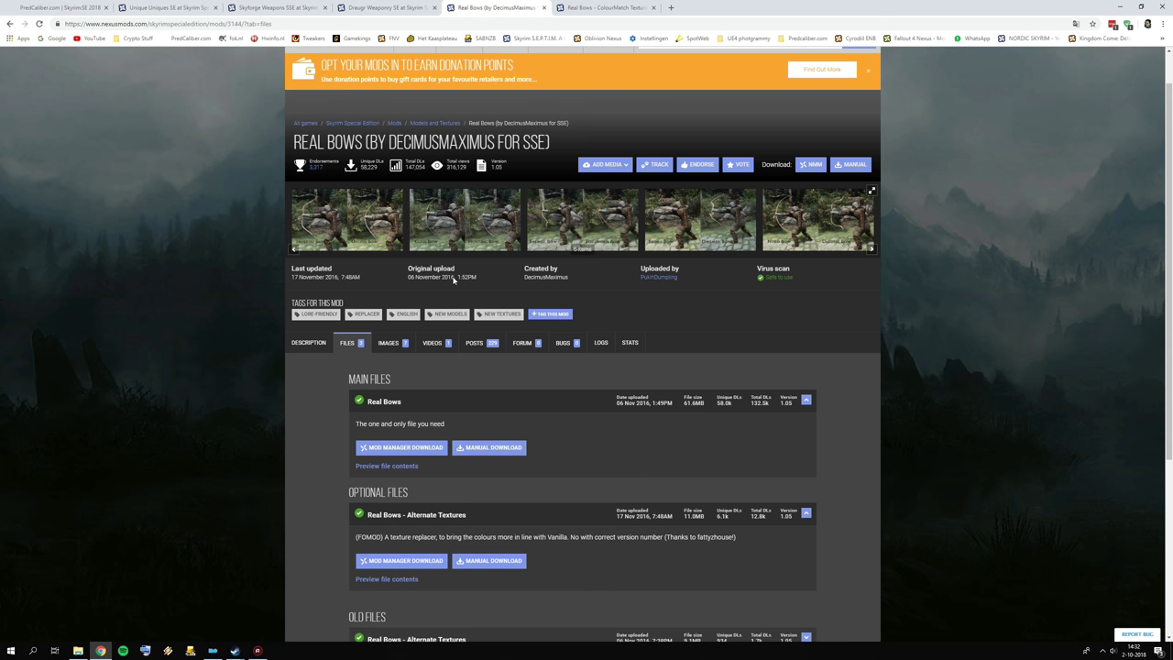
click(618, 11)
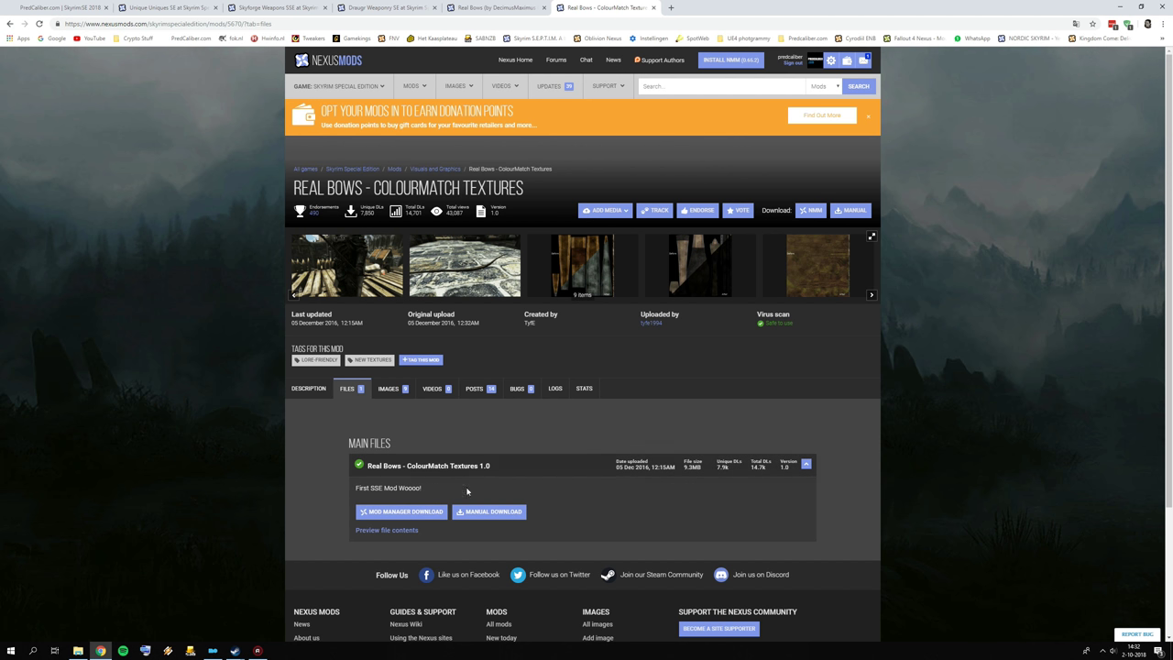
Step: Switch to Mod Organizer, install the 05 Unique Uniques SE archive under its suggested name and enable the mod
click(212, 651)
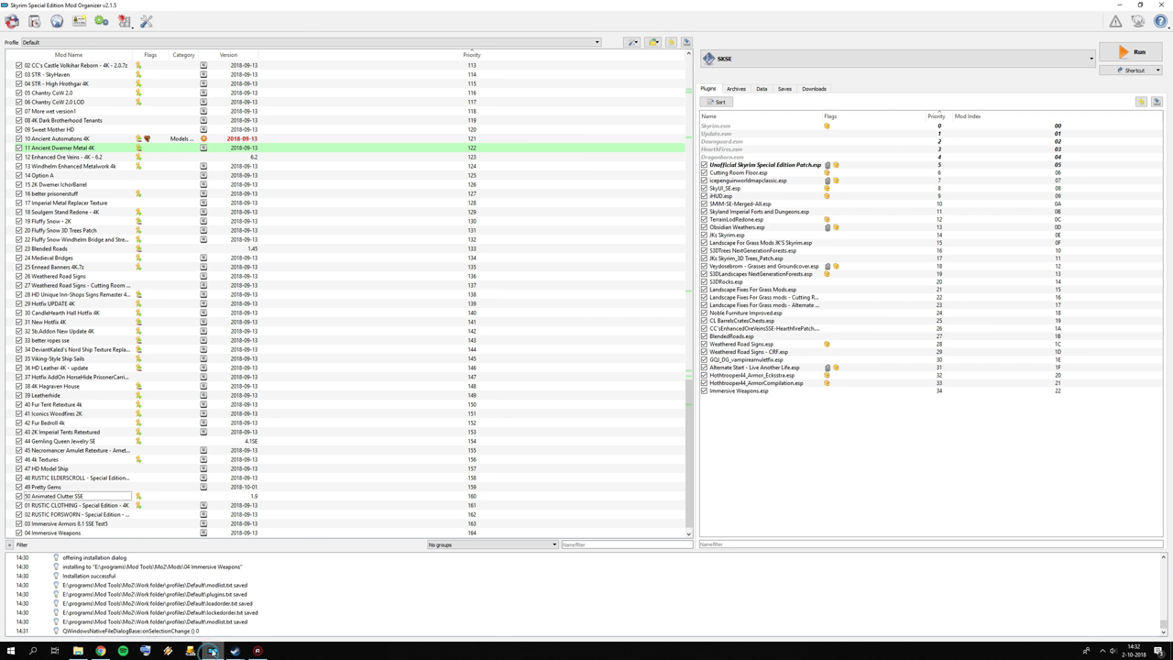
click(12, 20)
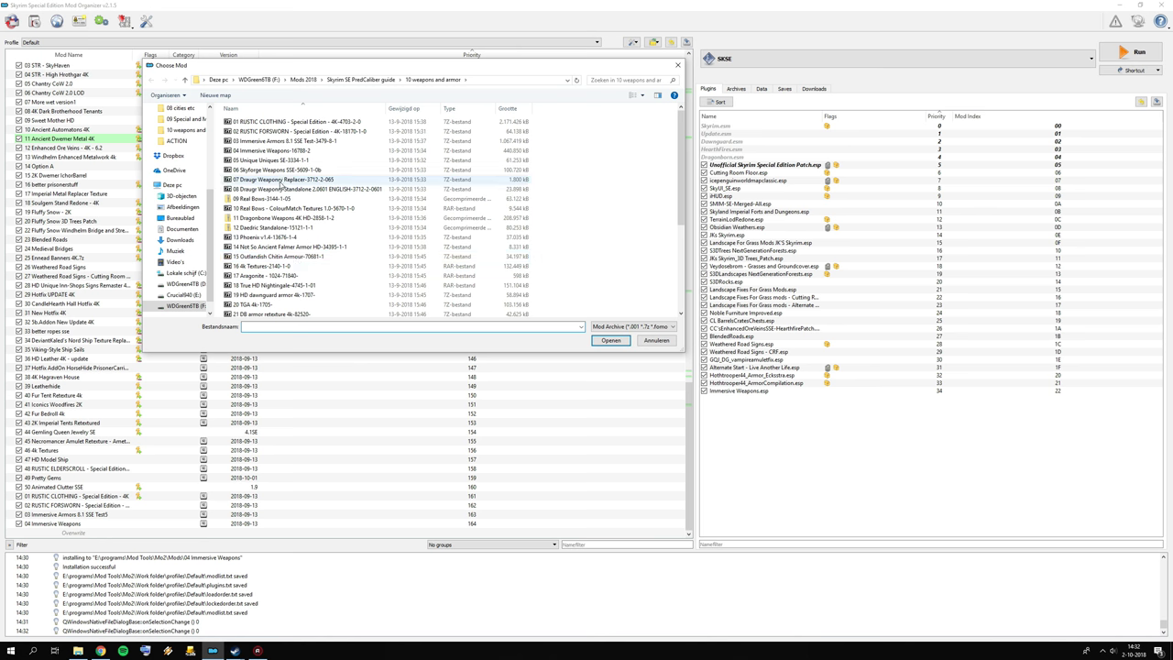
double_click(266, 161)
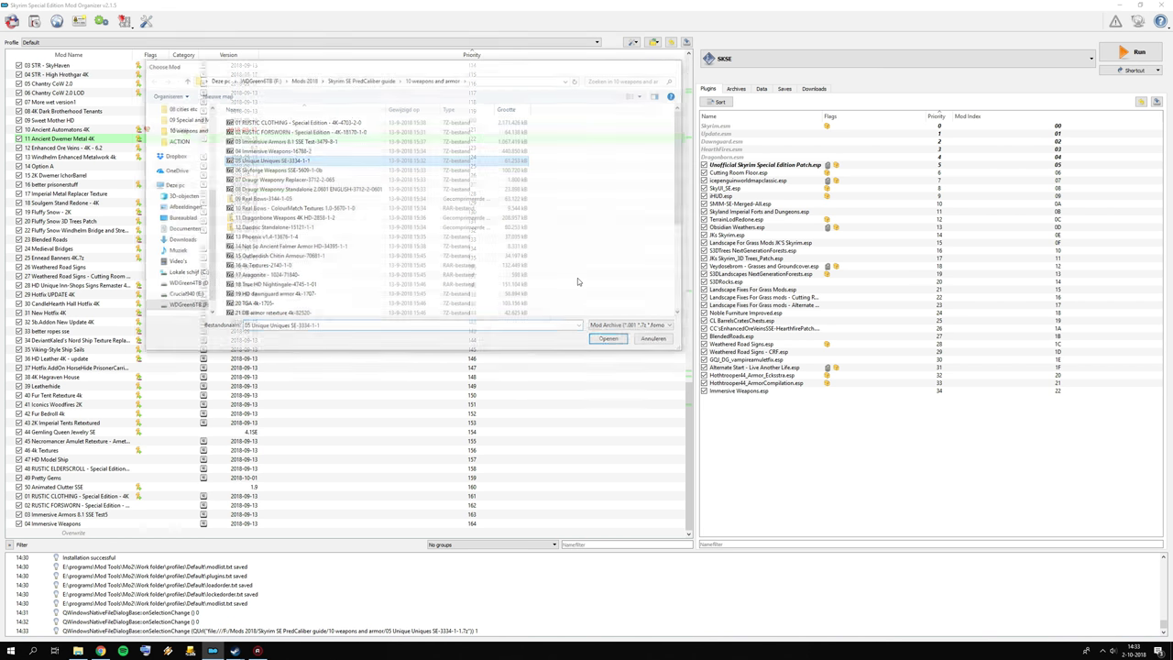
click(580, 334)
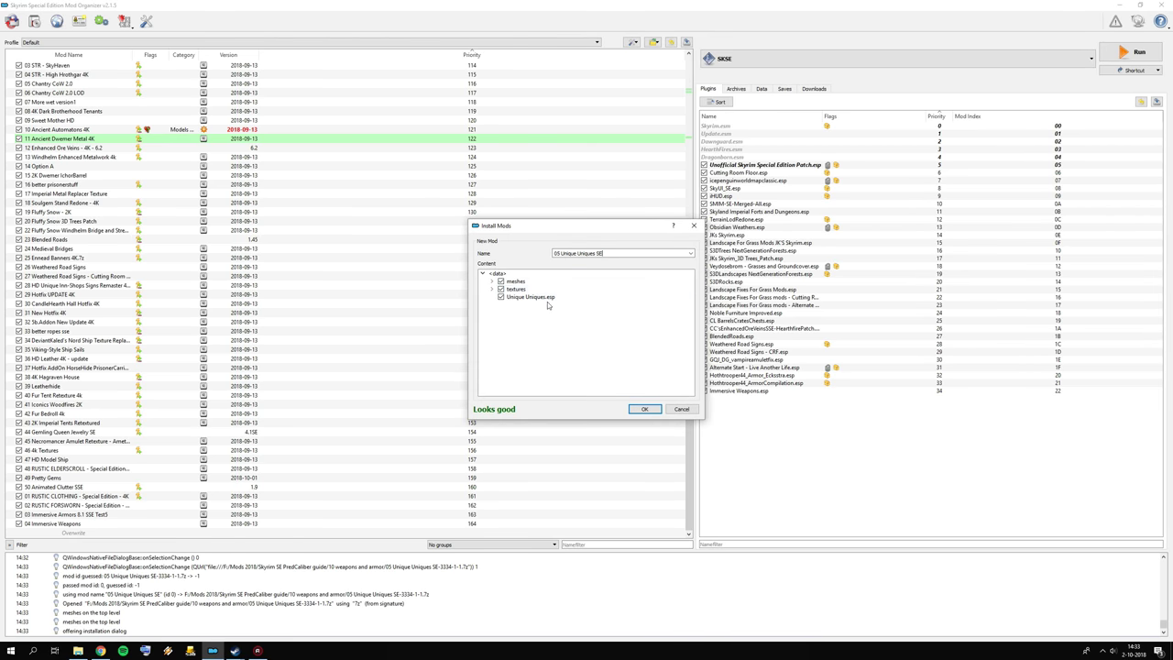
click(642, 410)
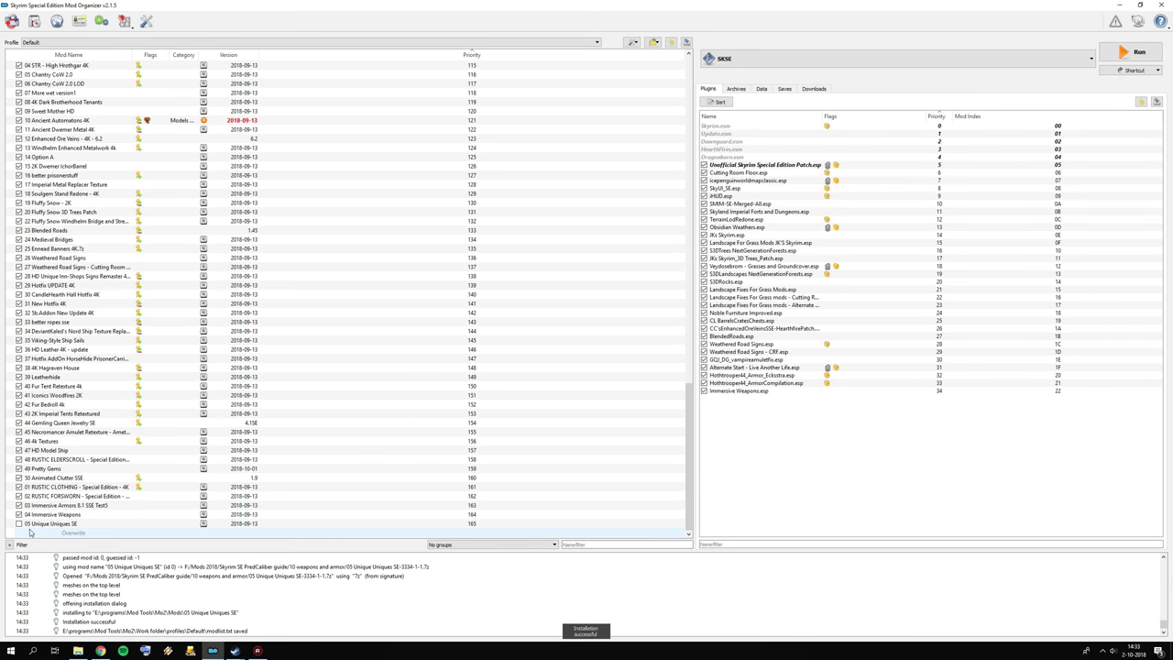
click(19, 523)
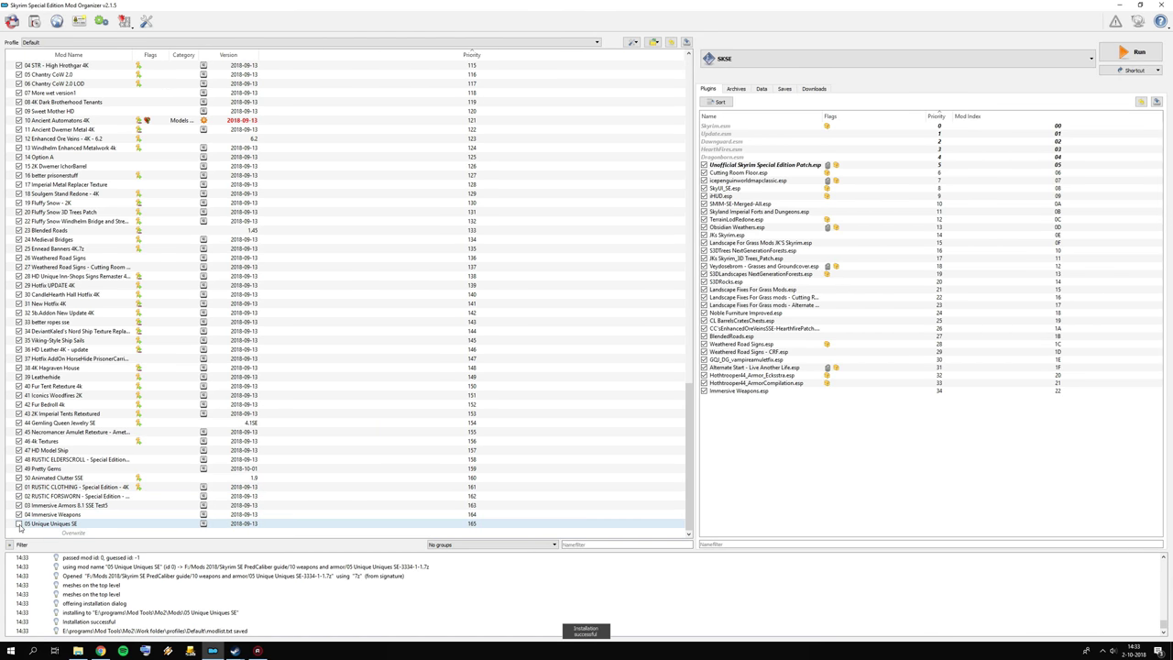
Step: Install the 06 Skyforge Weapons SSE archive under its suggested name and enable the mod
click(35, 21)
double_click(264, 174)
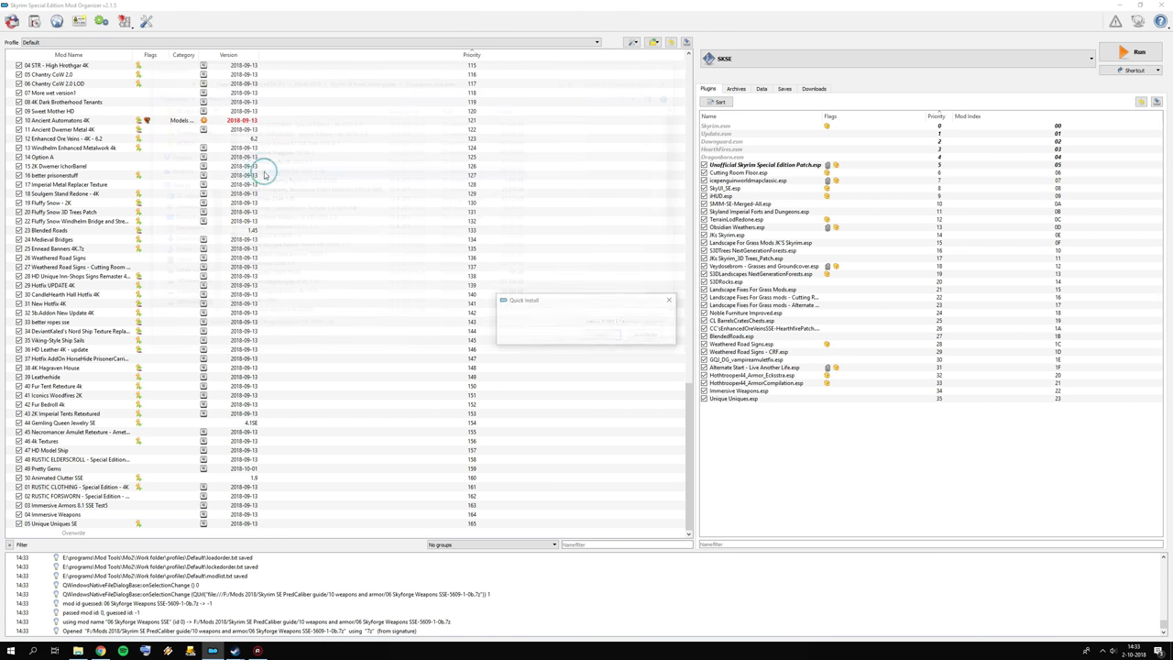
click(613, 334)
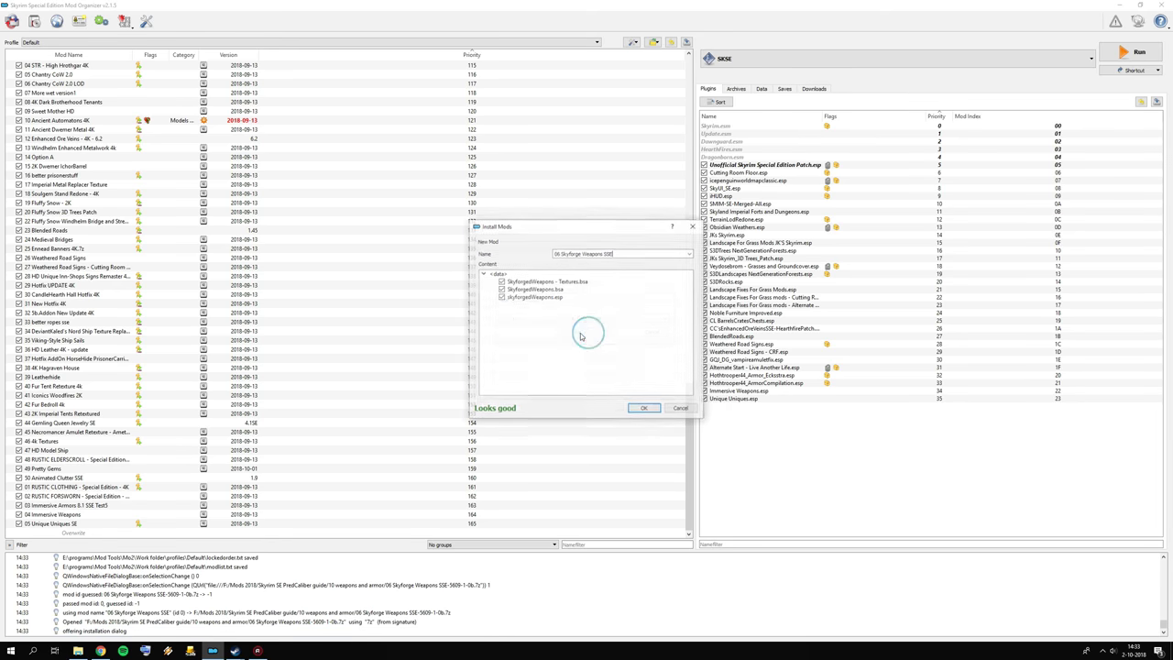
click(643, 409)
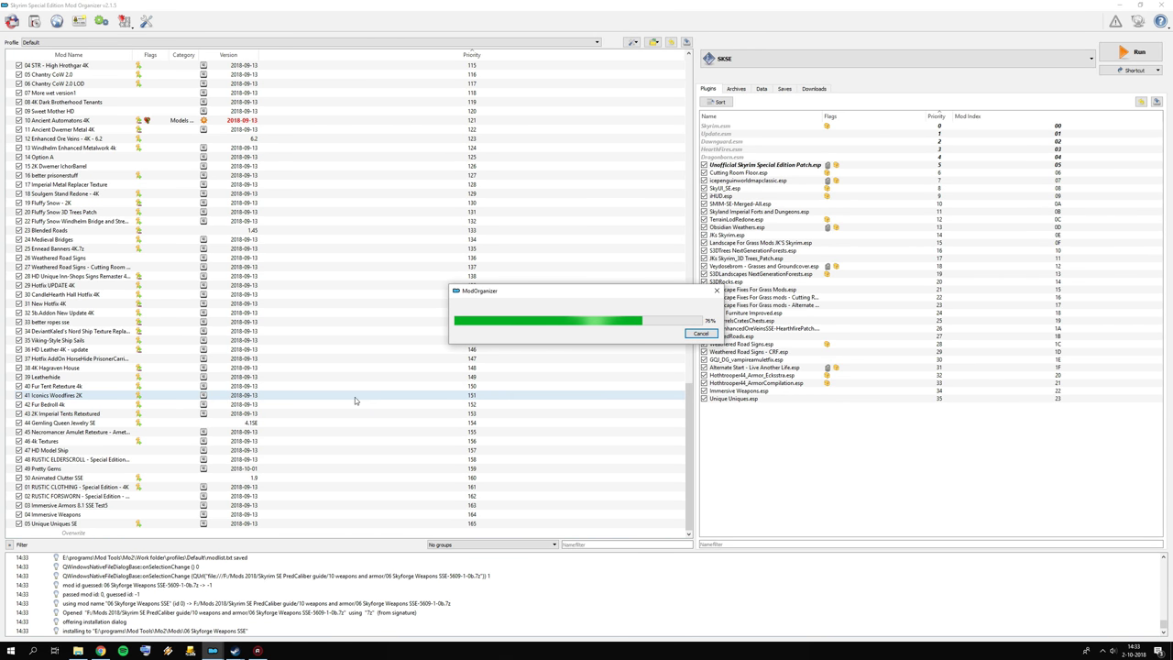
click(18, 532)
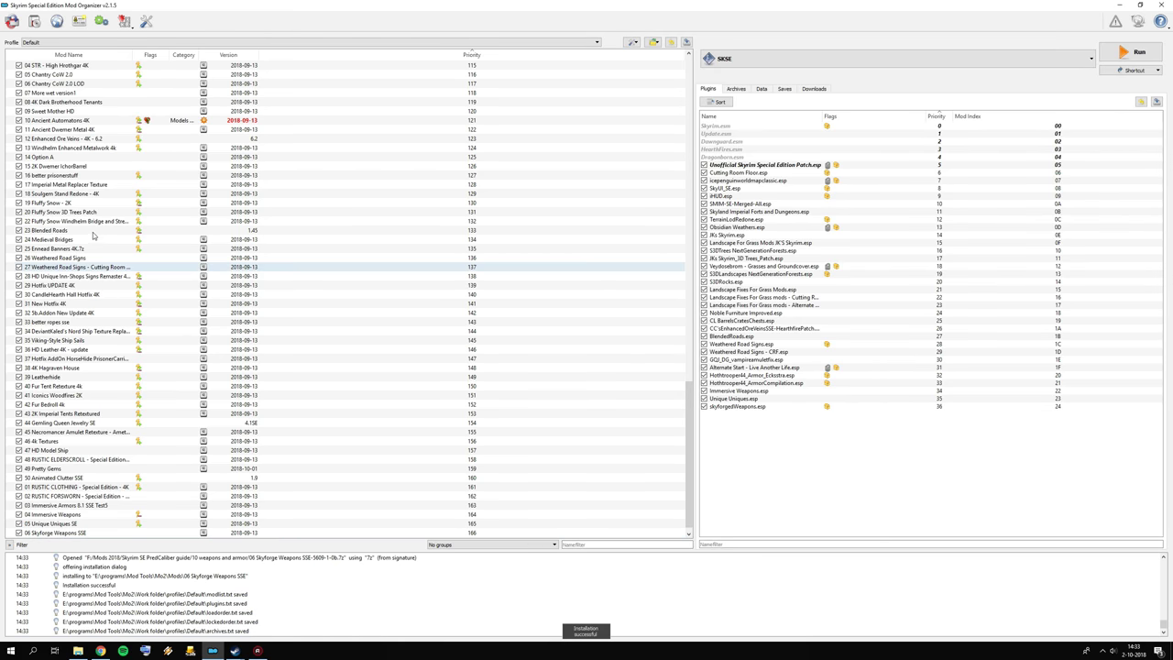
Step: Start installing the 07 Draugr Weaponry Replacer archive from the 10 weapons and armor folder
click(34, 20)
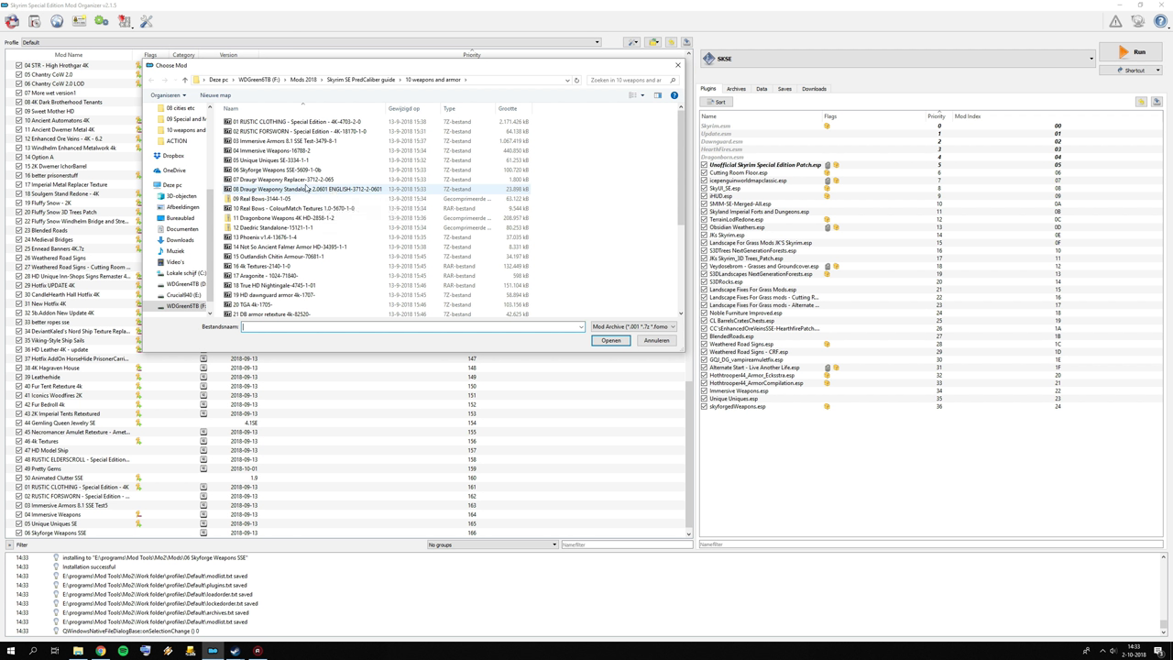
click(313, 181)
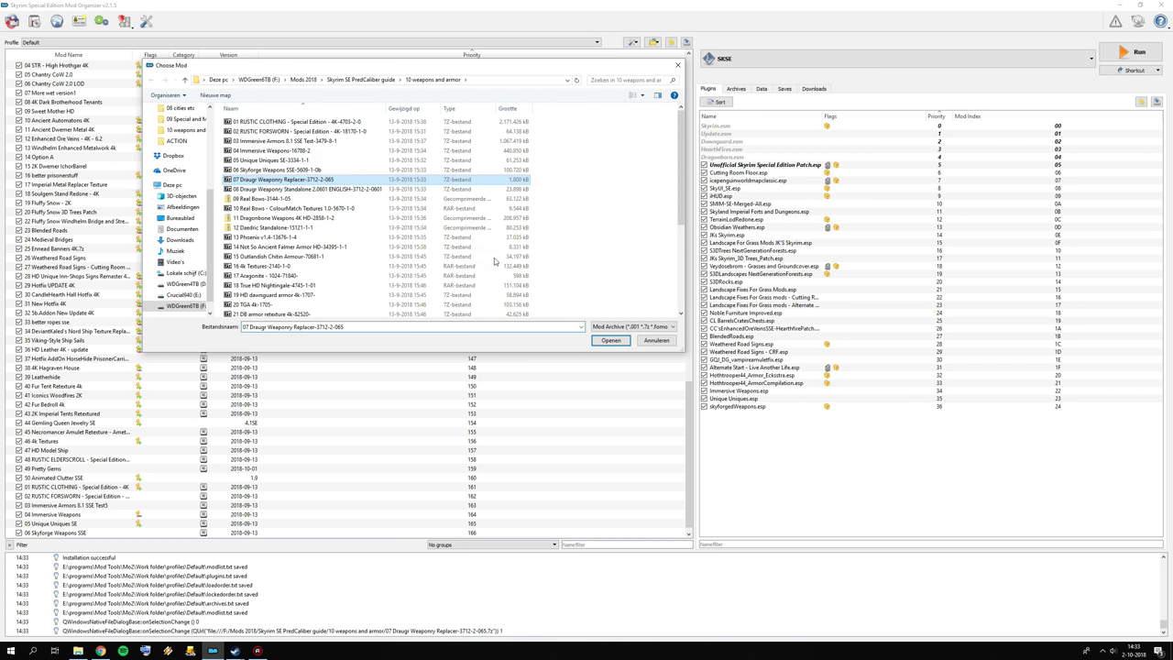
key(Return)
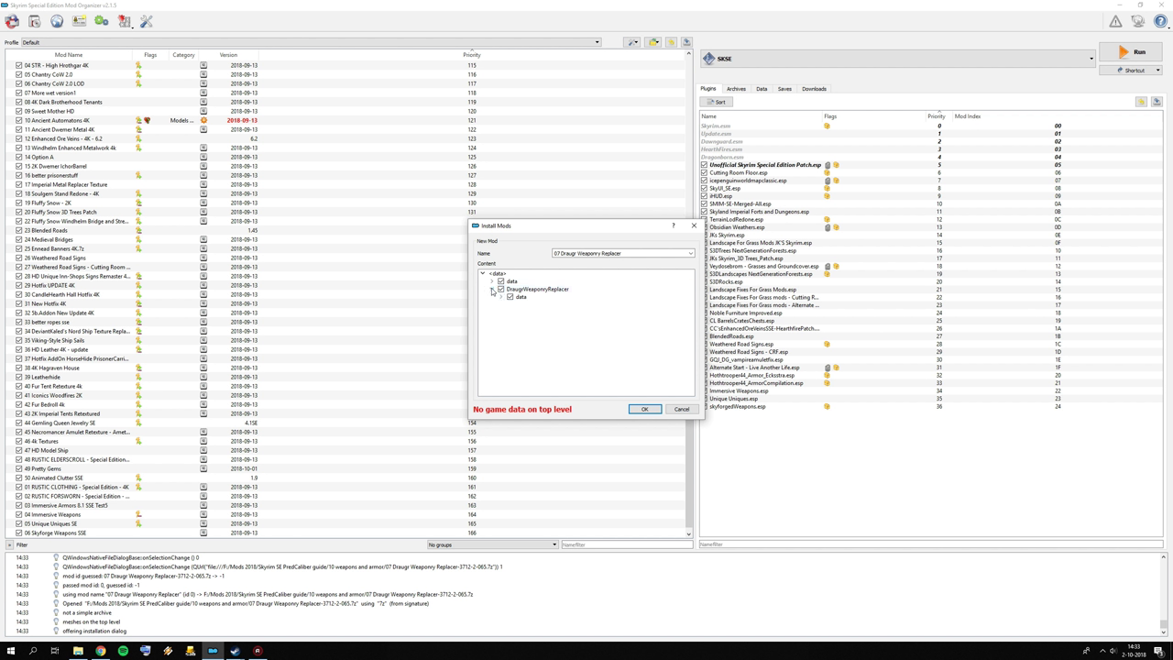
Step: Compare the contents of the top-level data folder and the DraugrWeaponryReplacer folder in the 07 Draugr Weaponry Replacer archive
click(492, 280)
click(501, 288)
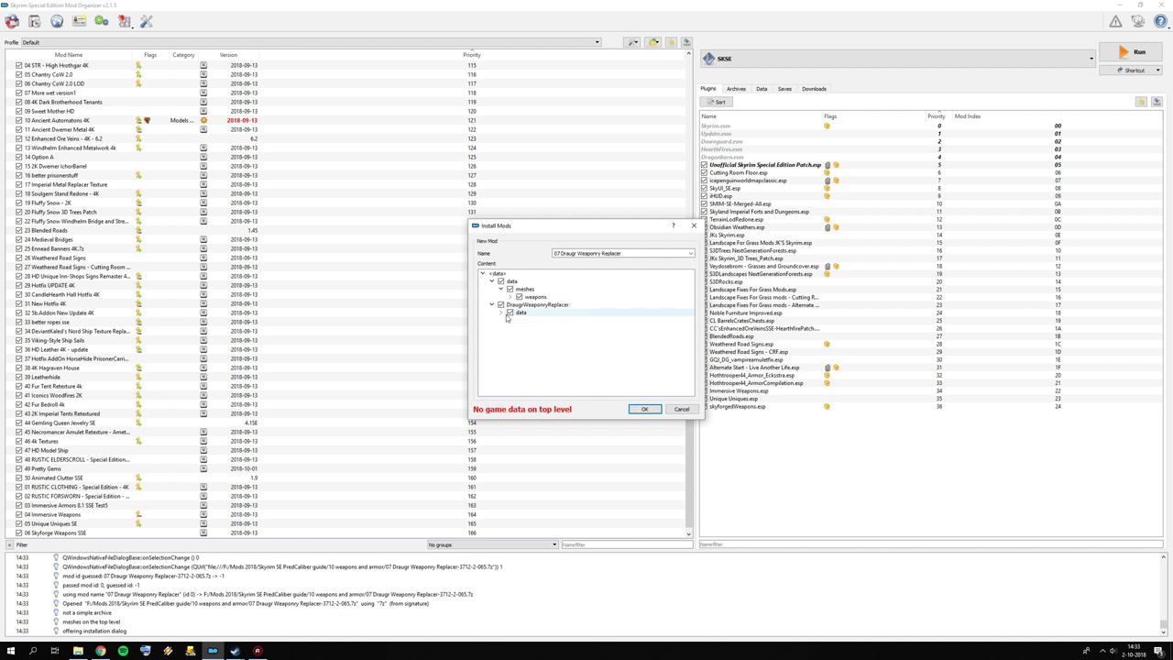
click(506, 315)
click(501, 313)
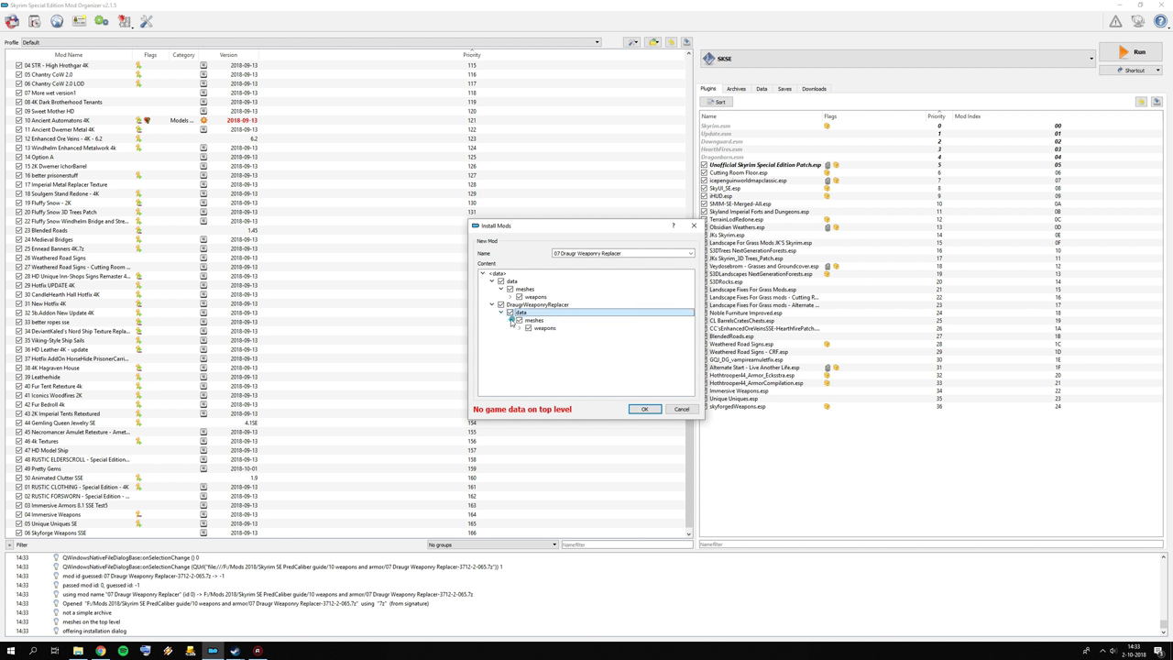
click(518, 329)
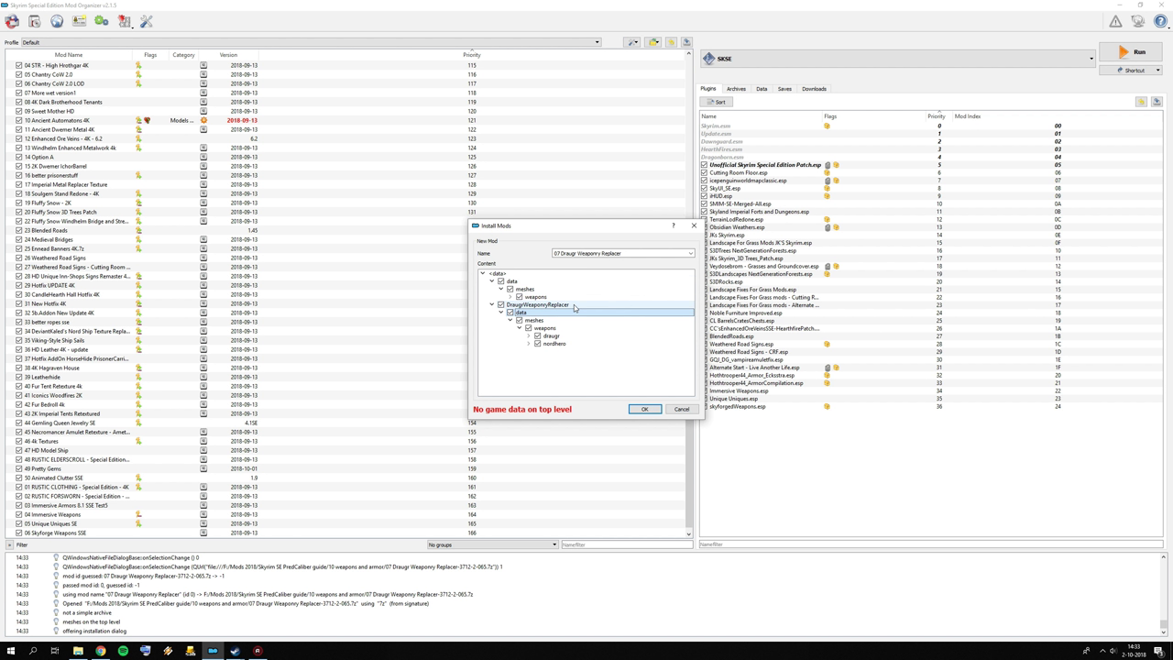
click(509, 297)
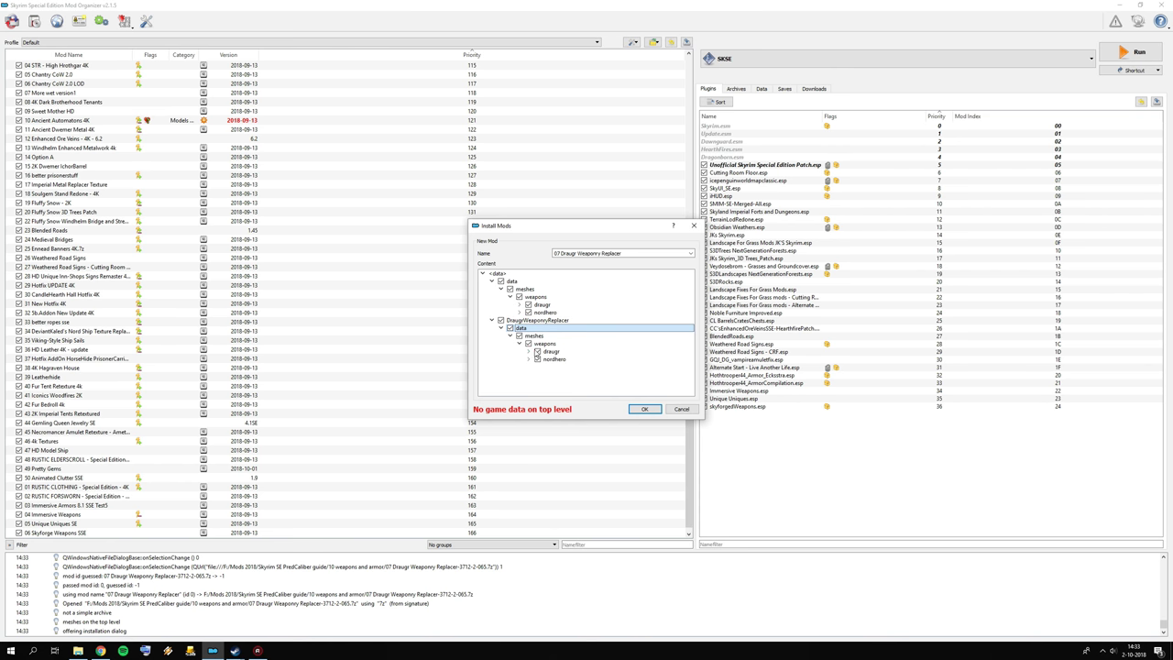
click(519, 312)
click(520, 305)
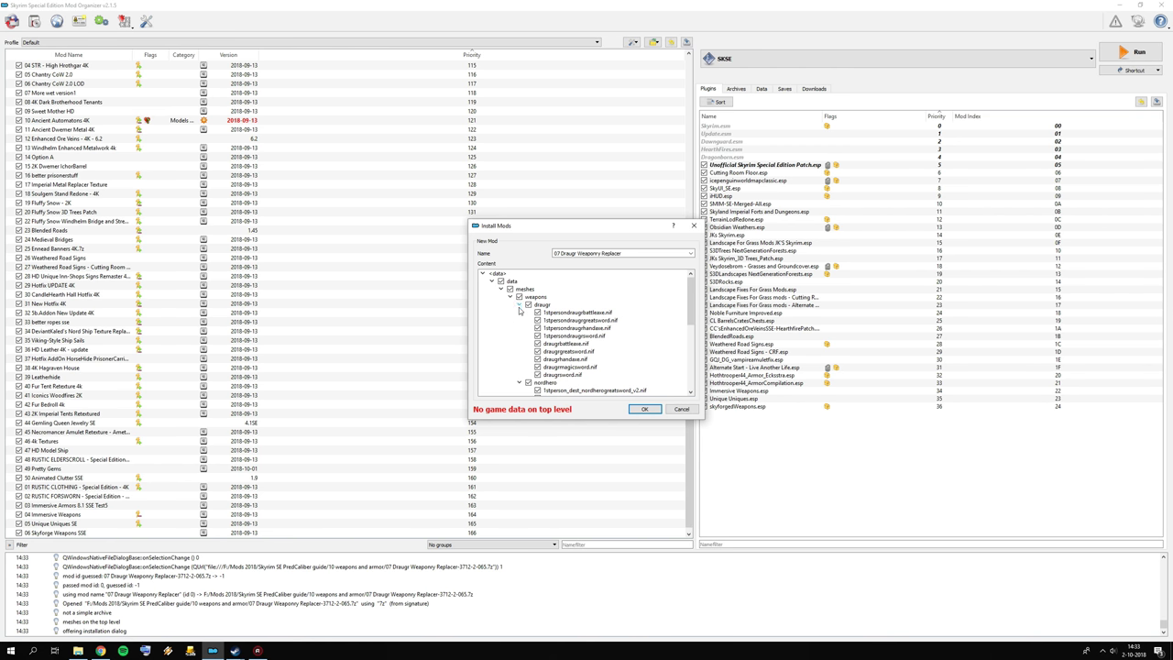
click(500, 288)
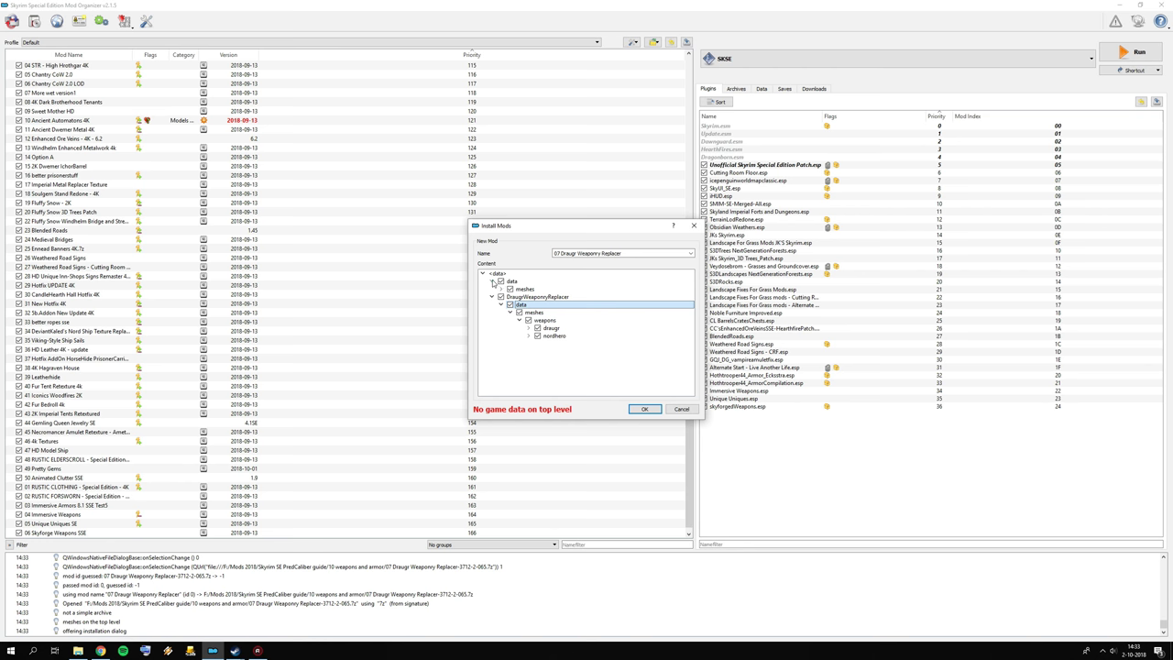
click(492, 281)
click(495, 289)
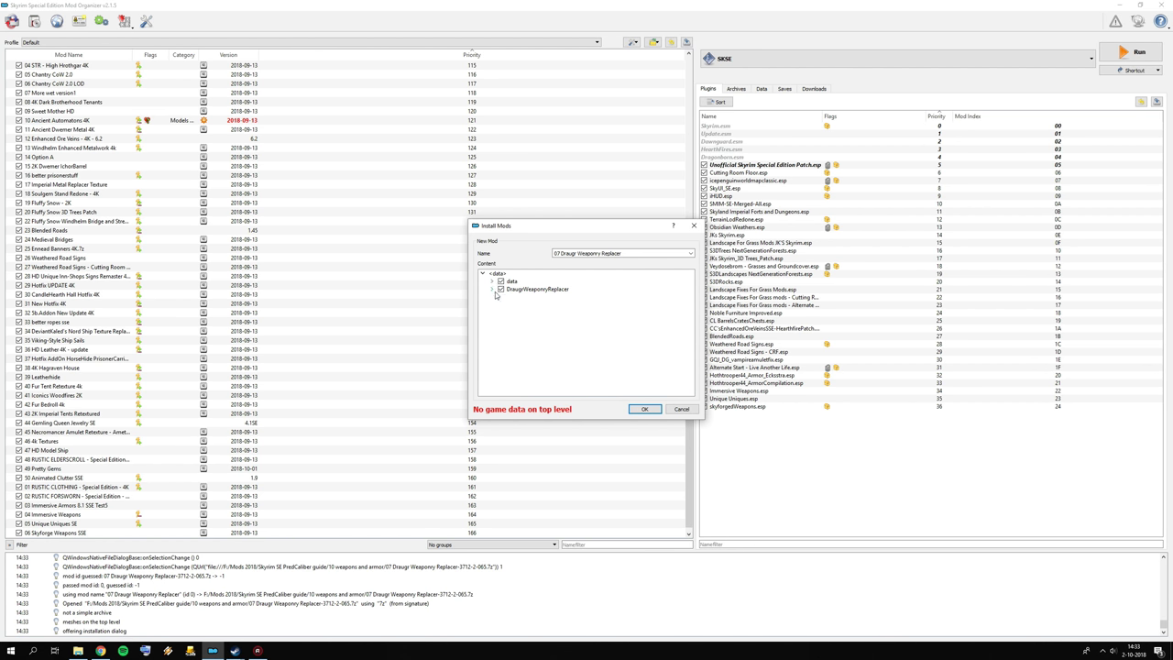
click(494, 290)
click(493, 289)
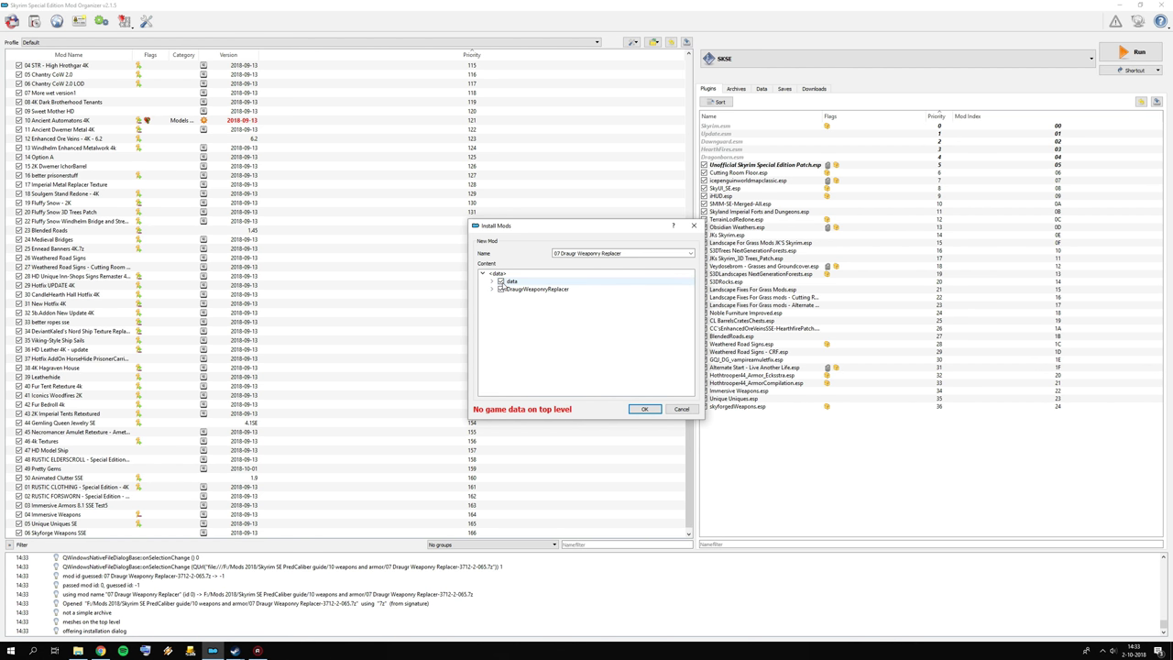
Step: Try the top-level data folder and the DraugrWeaponryReplacer data folder in turn as the data directory, unsetting each one
right_click(495, 281)
click(565, 288)
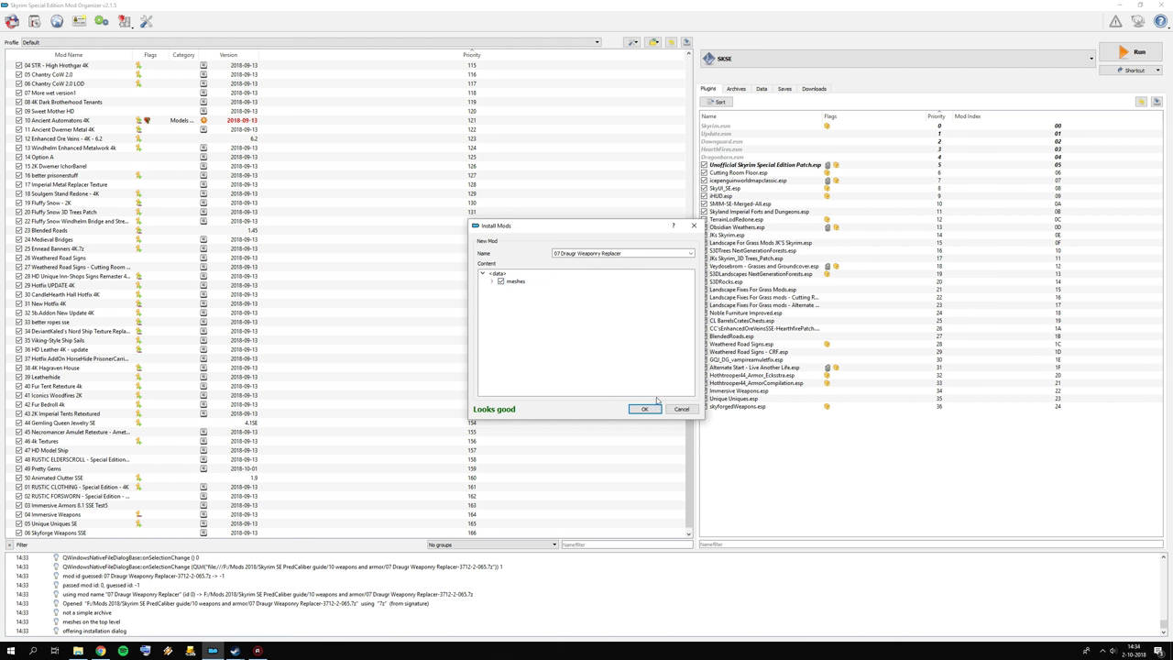
right_click(492, 273)
click(515, 287)
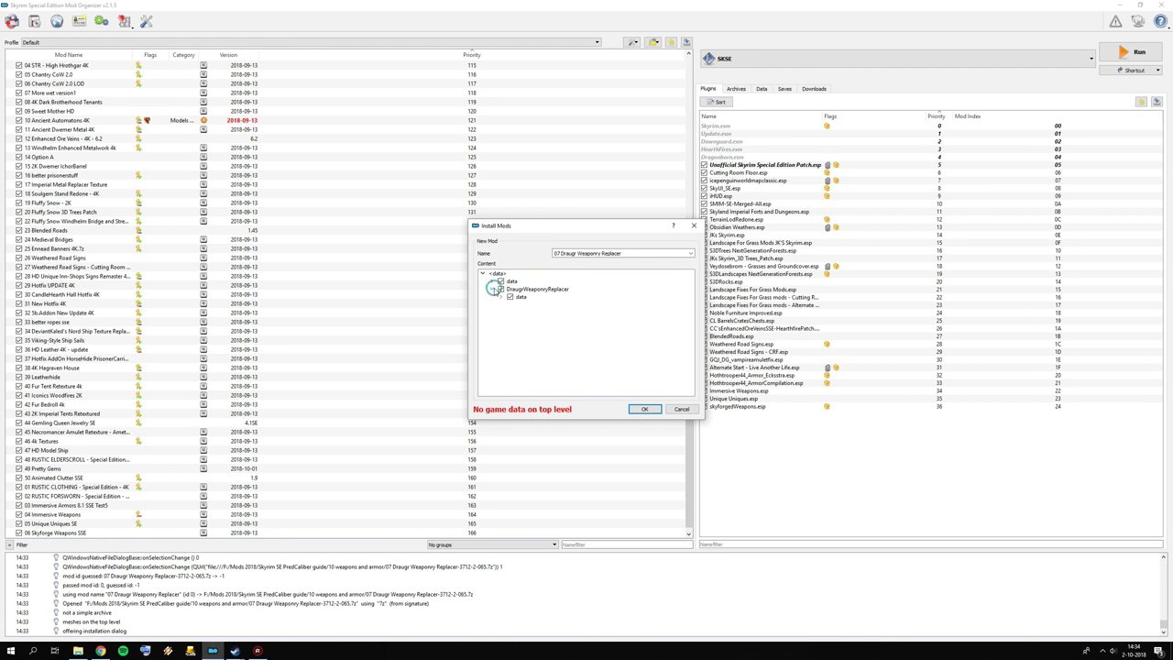
right_click(517, 289)
click(533, 295)
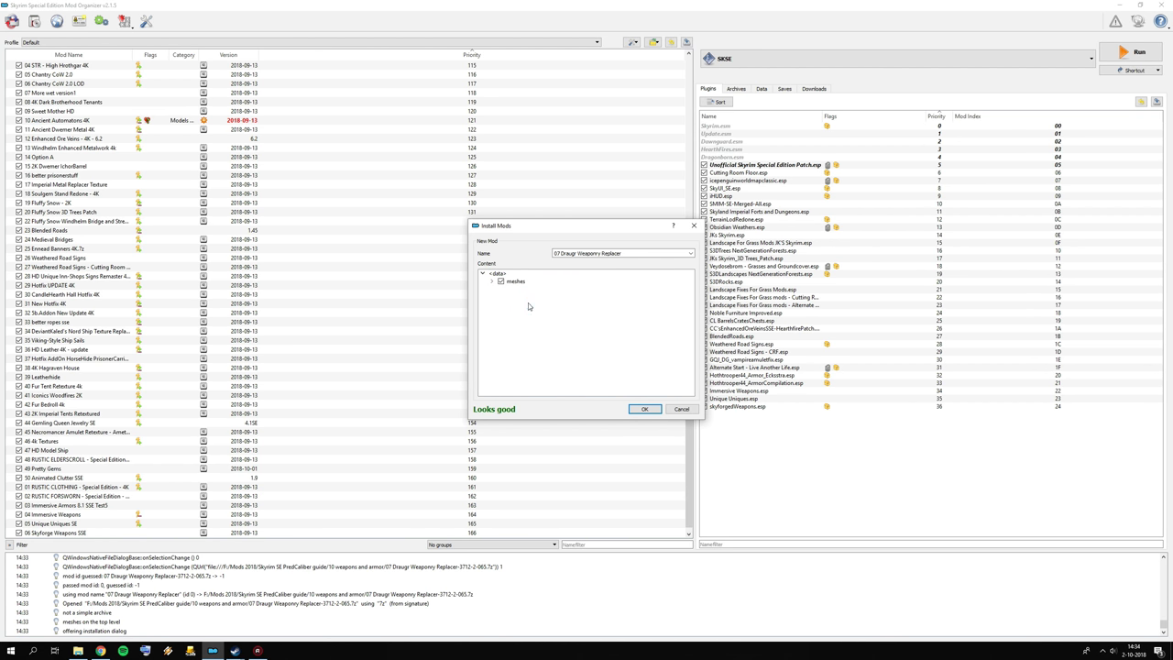
right_click(486, 273)
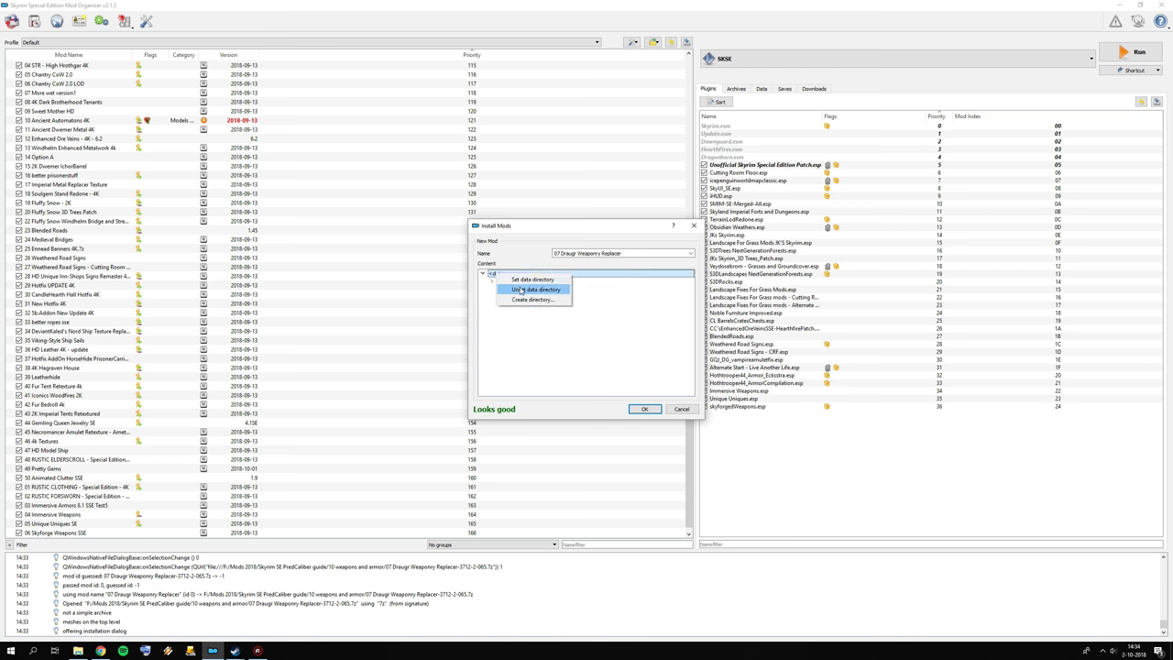
click(518, 285)
Step: Set the top-level data folder as the data directory, install 07 Draugr Weaponry Replacer under its suggested name and enable the mod
right_click(513, 281)
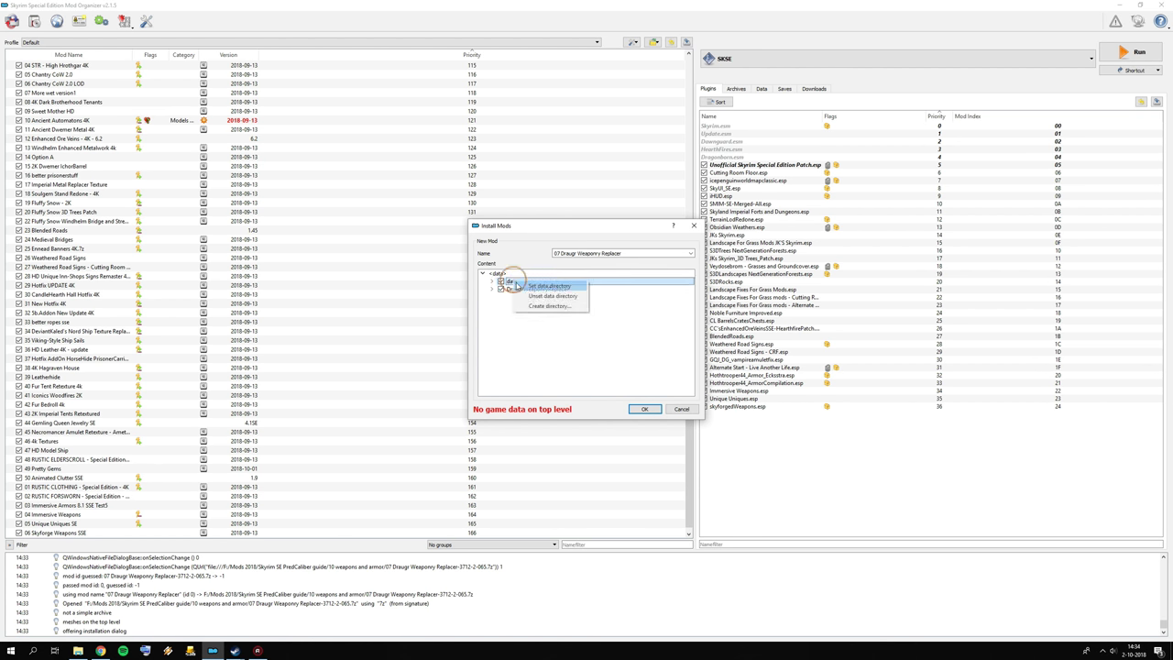
click(548, 295)
click(644, 408)
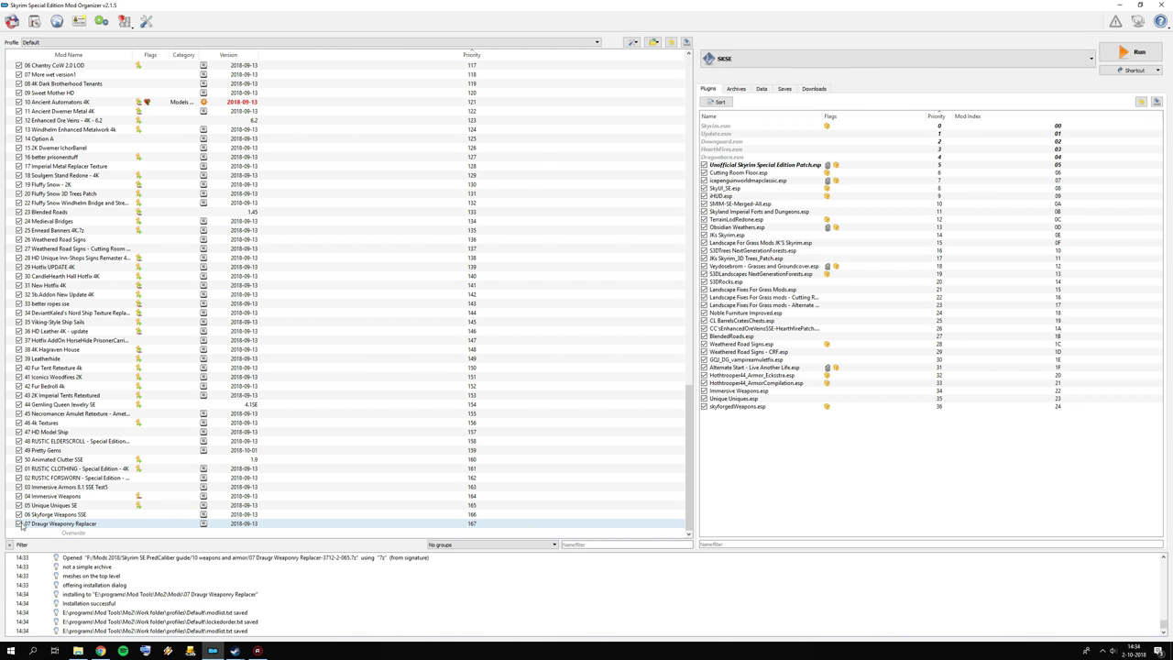
Step: Install the 08 Draugr Weaponry Standalone 2.0601 ENGLISH archive under its suggested name, checking its contents manually, and enable the mod
click(32, 22)
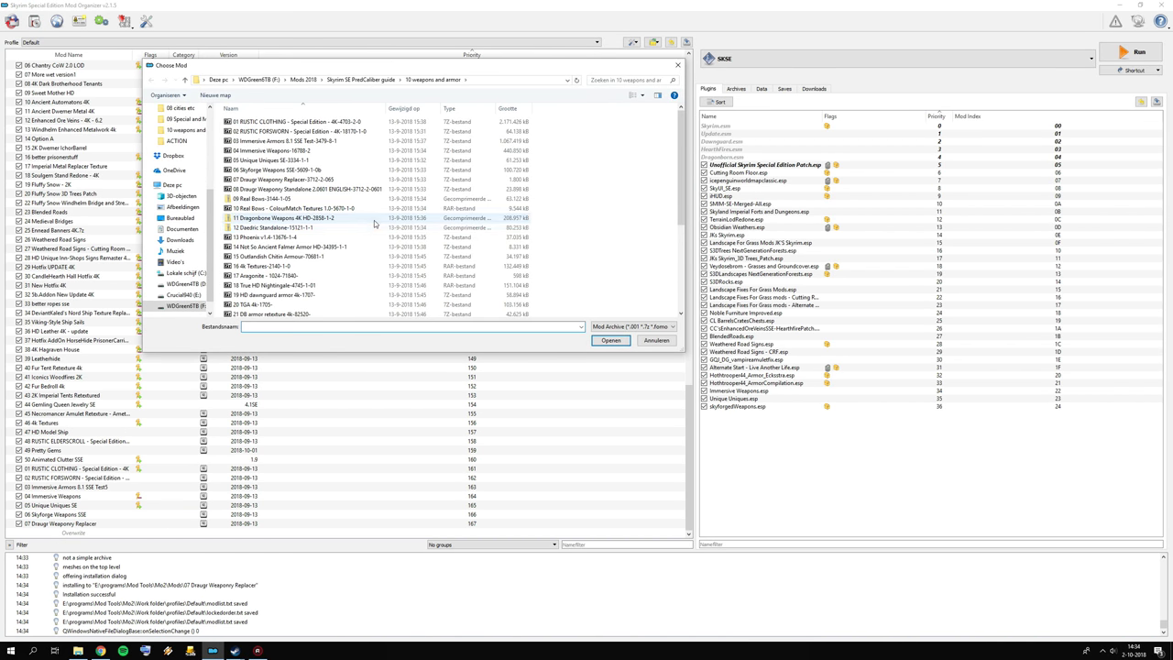
click(281, 189)
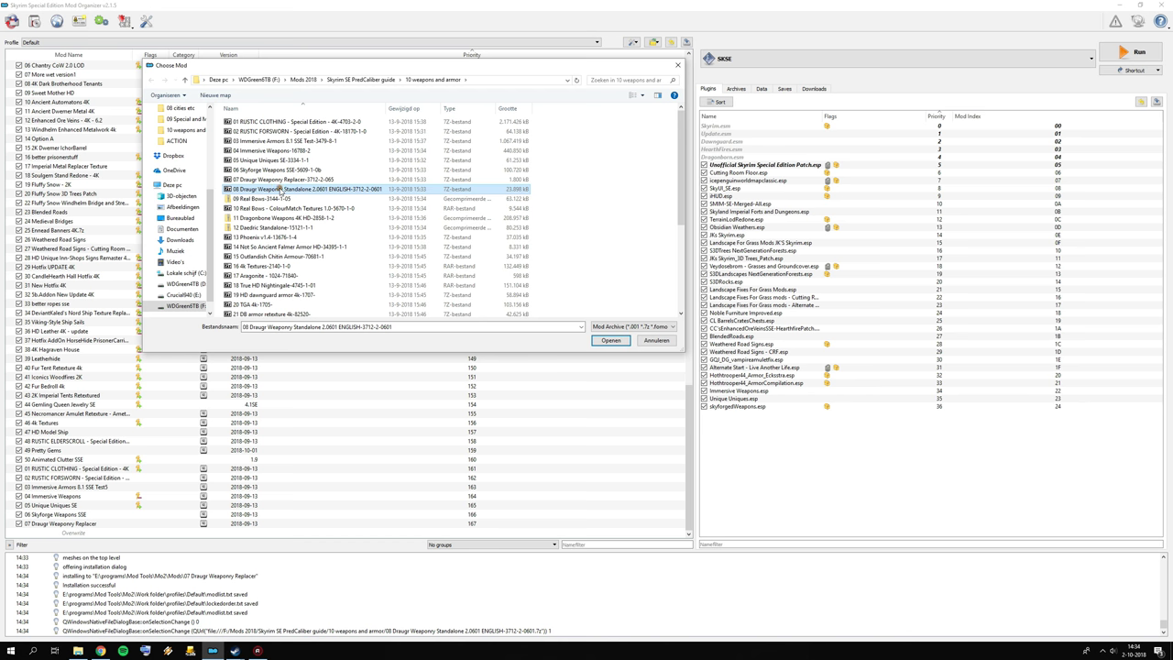
double_click(280, 189)
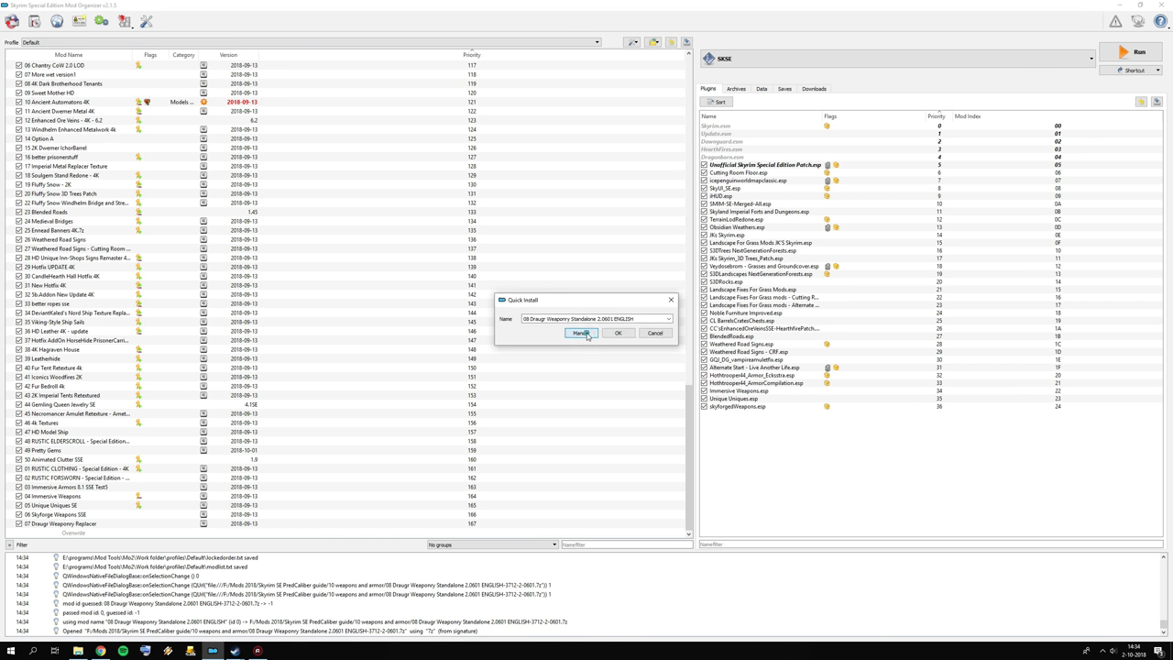
click(580, 333)
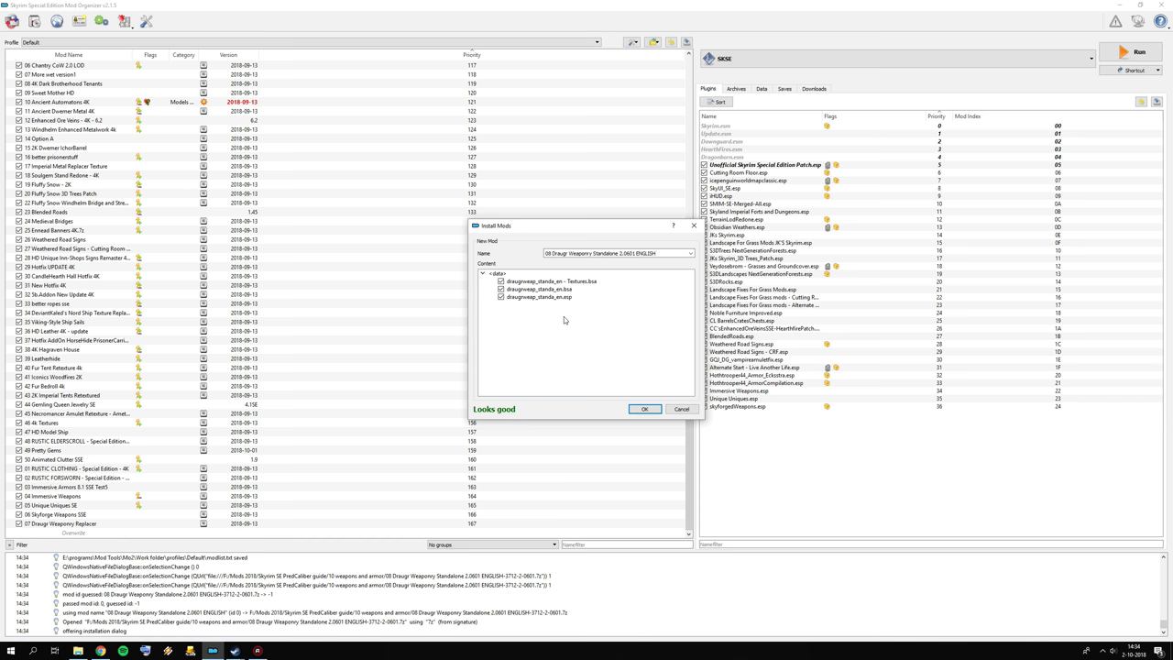
click(644, 409)
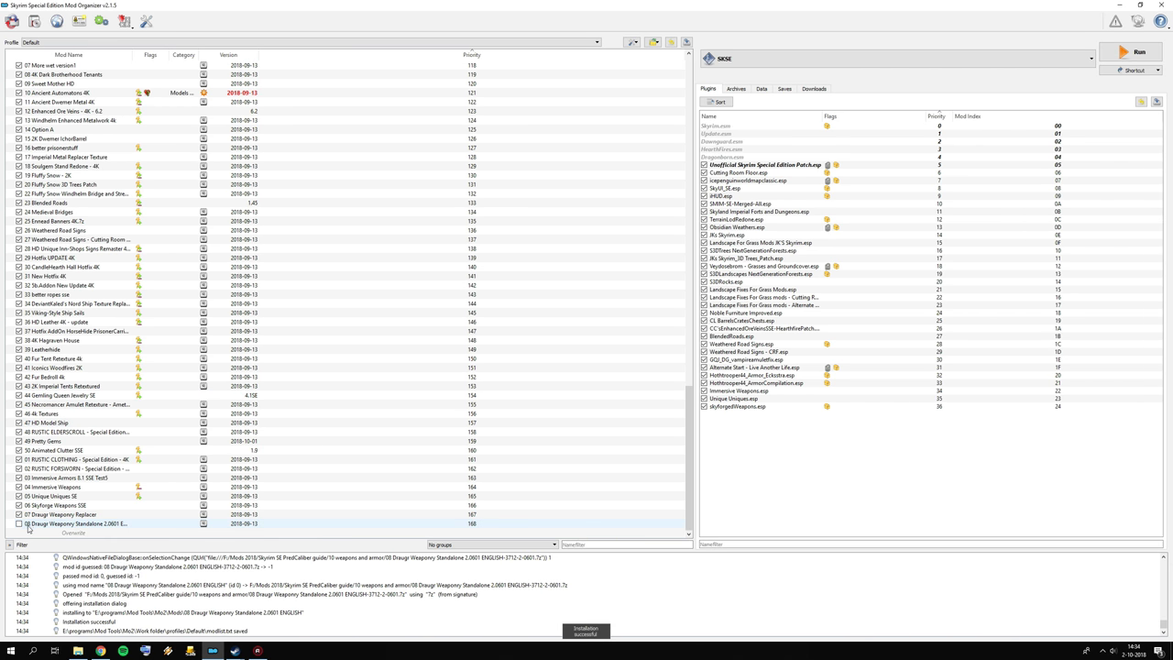
click(18, 523)
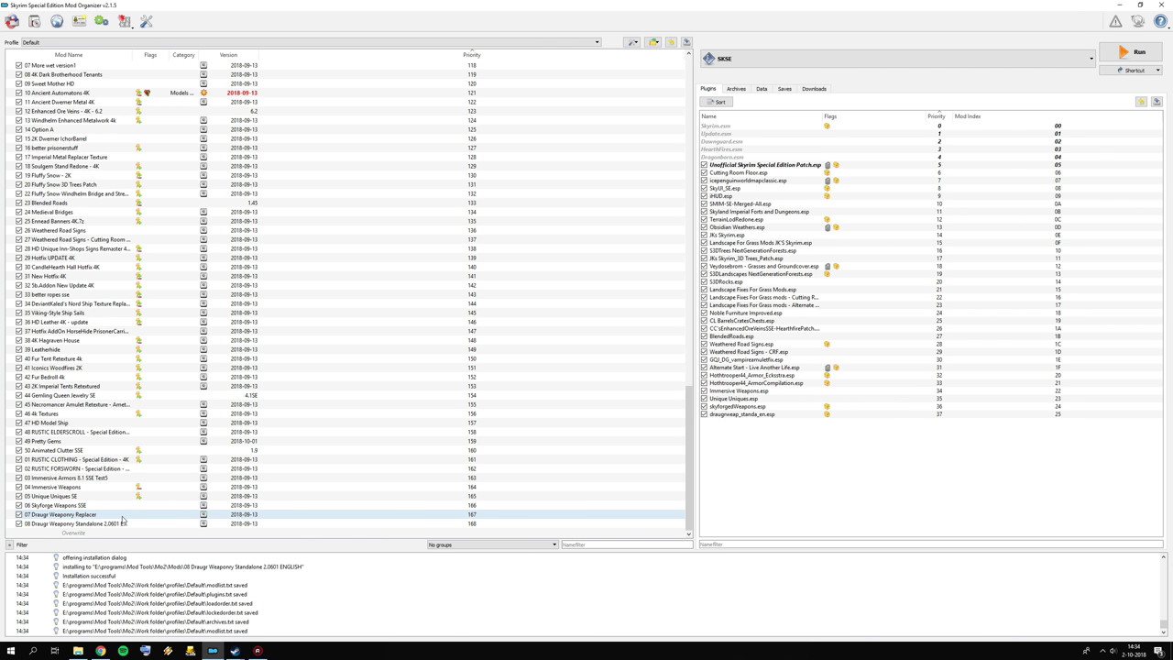
click(68, 516)
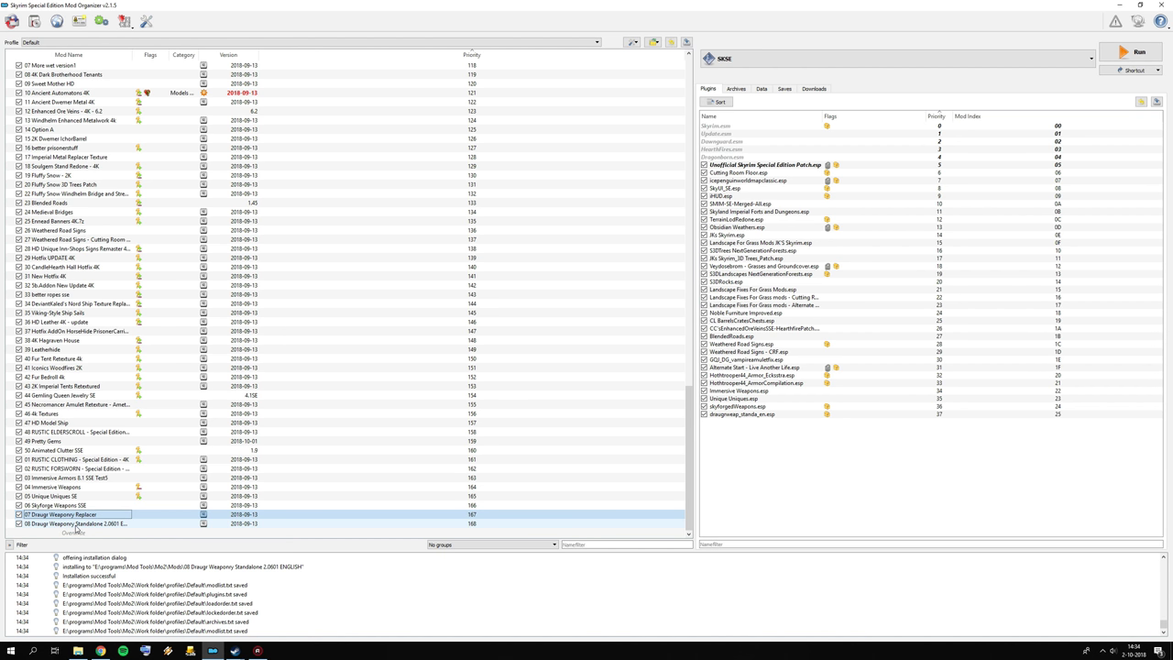
Step: Install the 09 Real Bows archive from the 10 weapons and armor folder under its suggested name and enable the mod
click(101, 651)
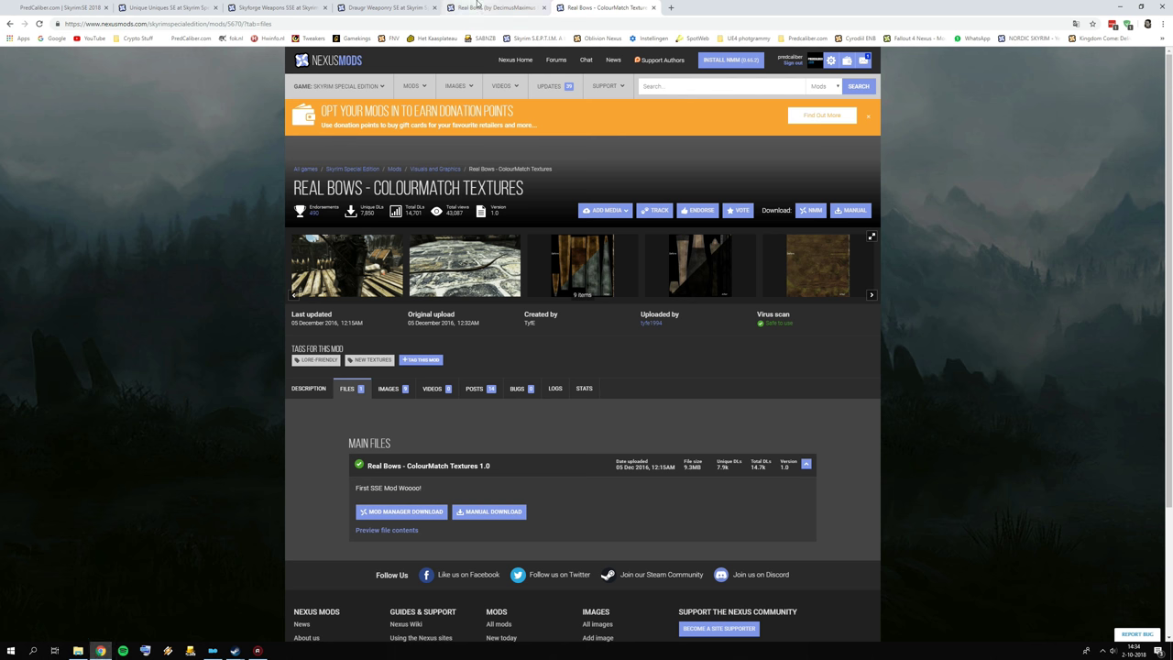
click(212, 650)
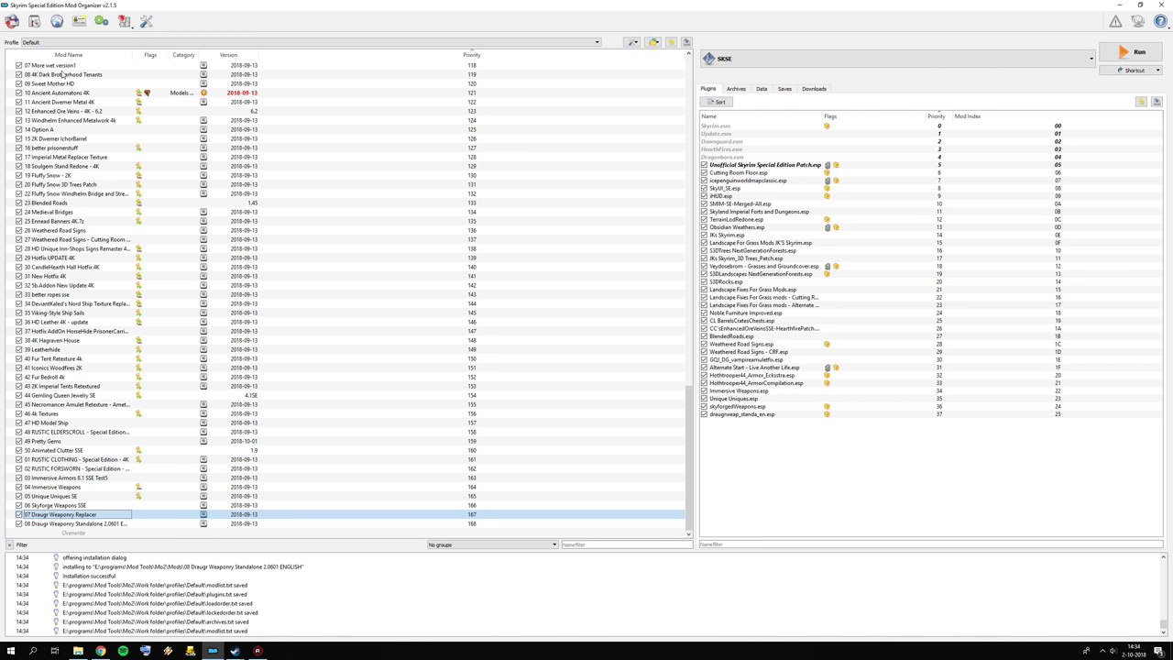
click(37, 20)
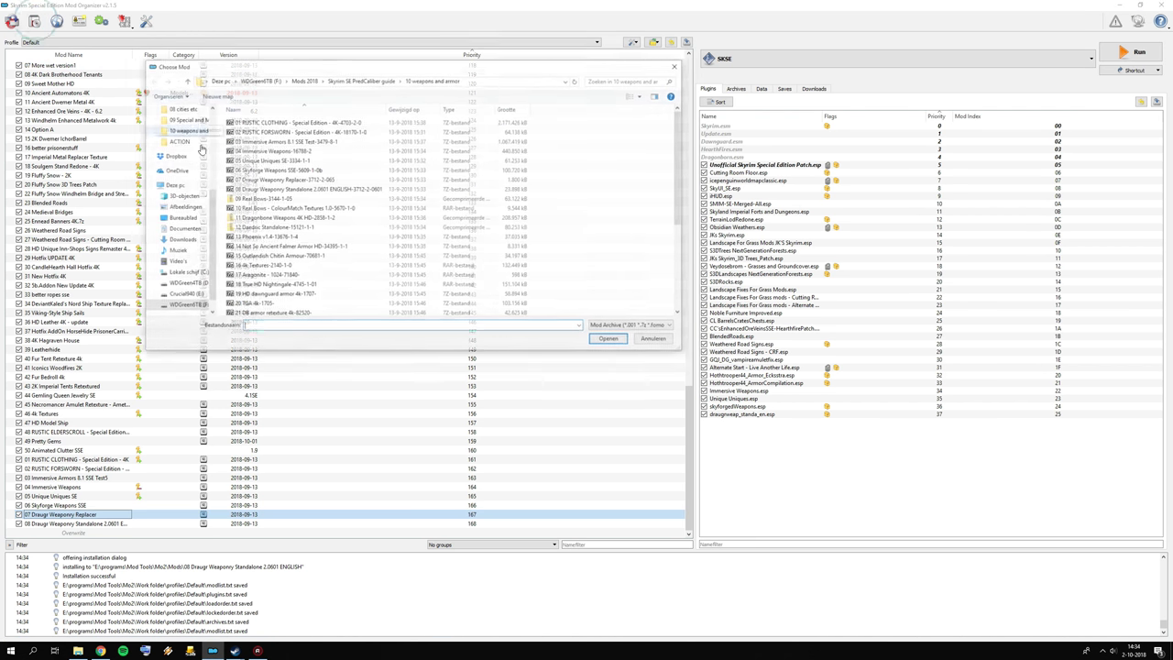
double_click(265, 198)
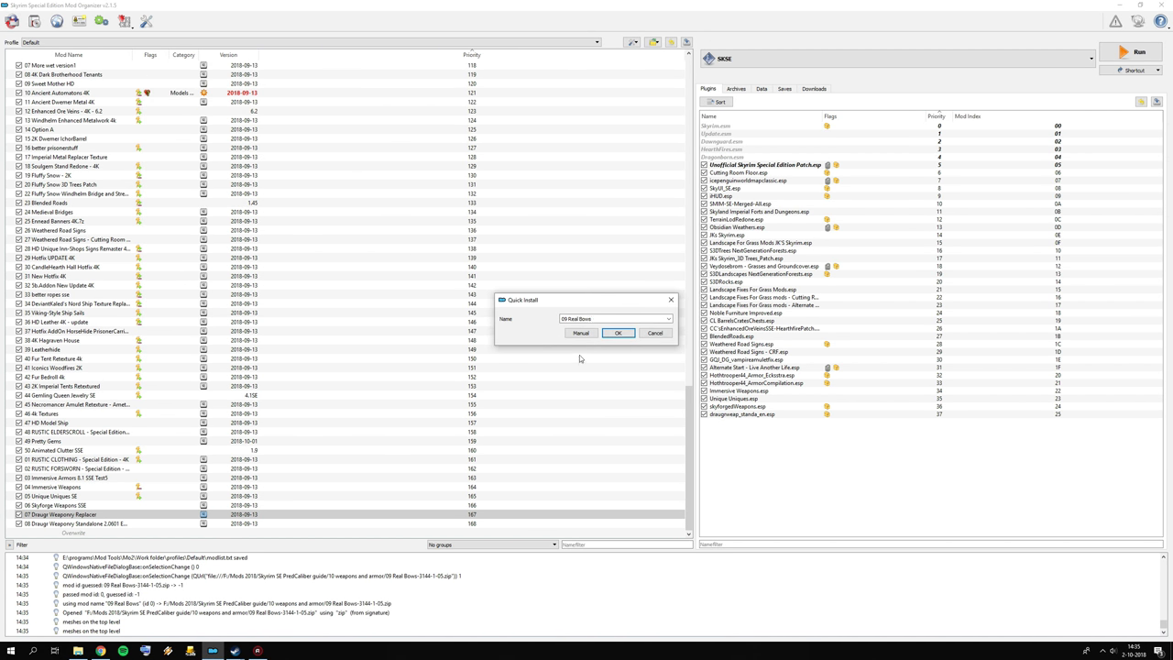
click(644, 409)
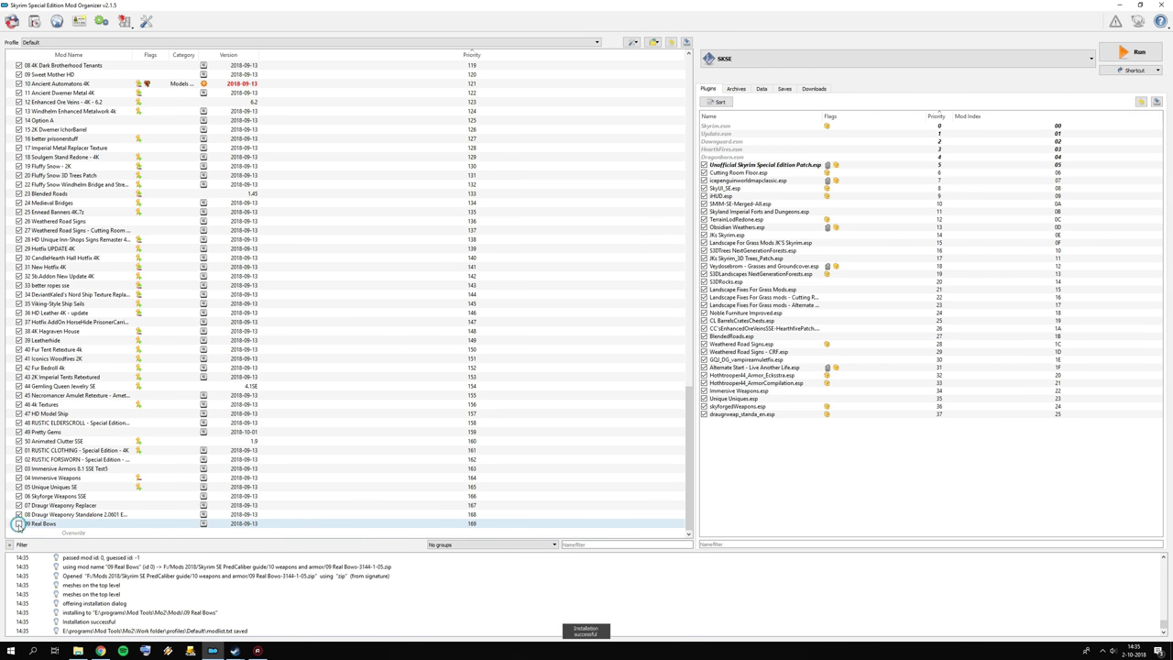
click(18, 524)
Step: Install the 10 Real Bows - ColourMatch Textures 1.0 archive with its textures folder at the top level and enable the mod
click(34, 20)
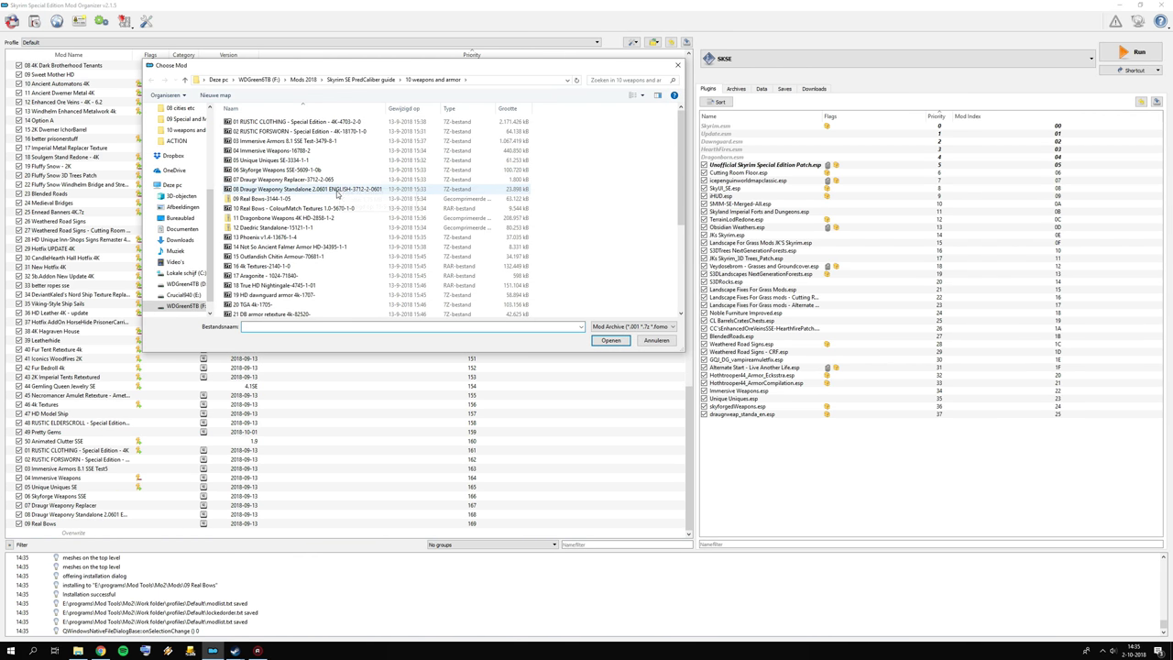
double_click(280, 209)
click(584, 335)
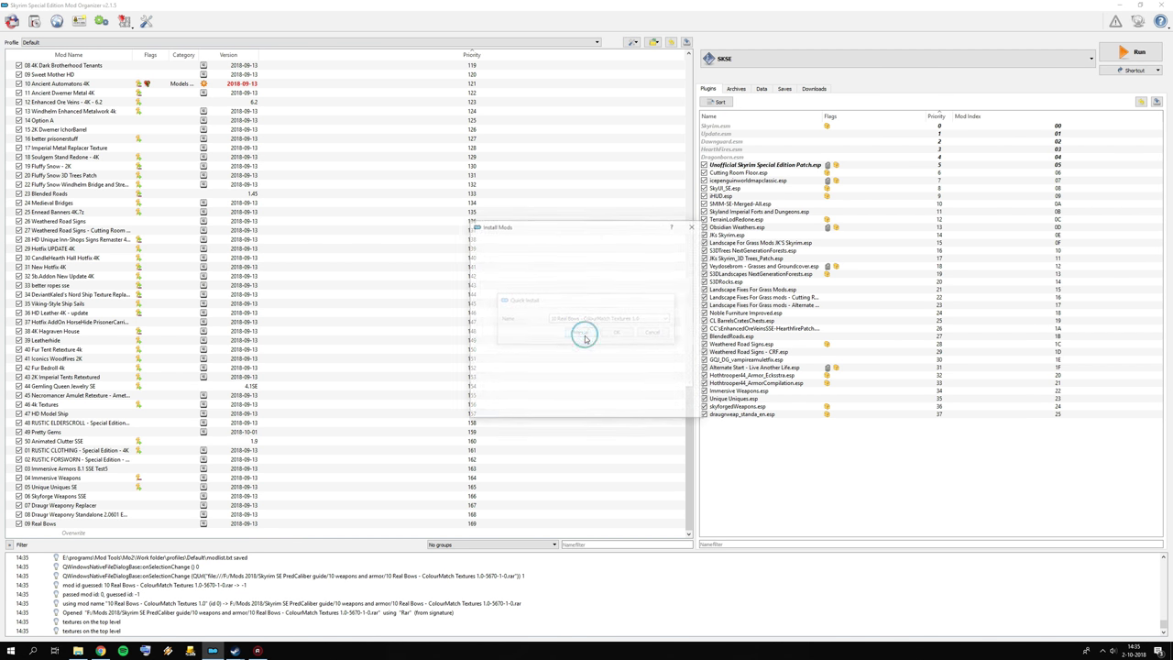
right_click(515, 280)
click(550, 289)
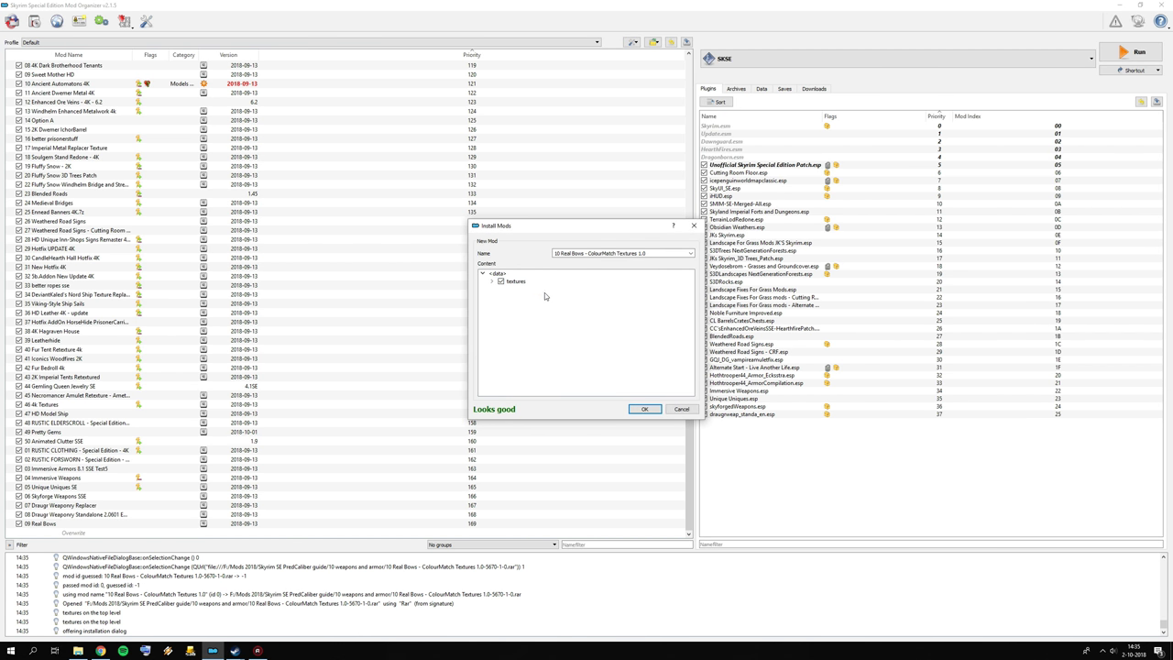
click(642, 409)
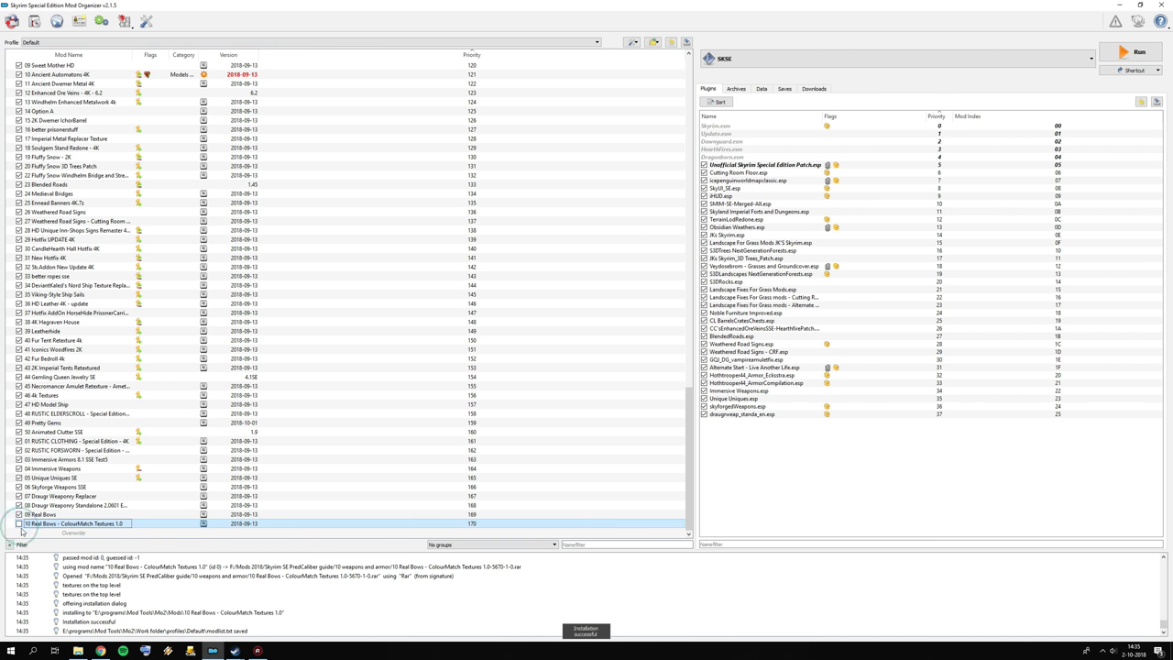
click(19, 523)
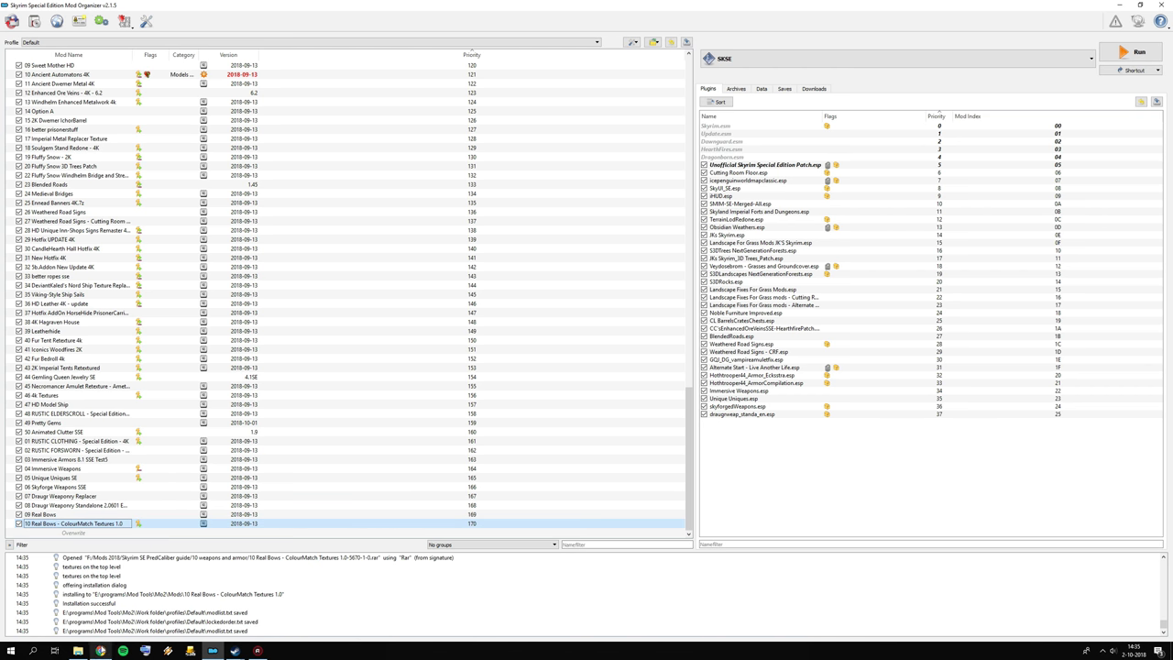
Step: Switch to Chrome and close all the Nexus mod pages, keeping only the PredCaliber guide open
click(100, 650)
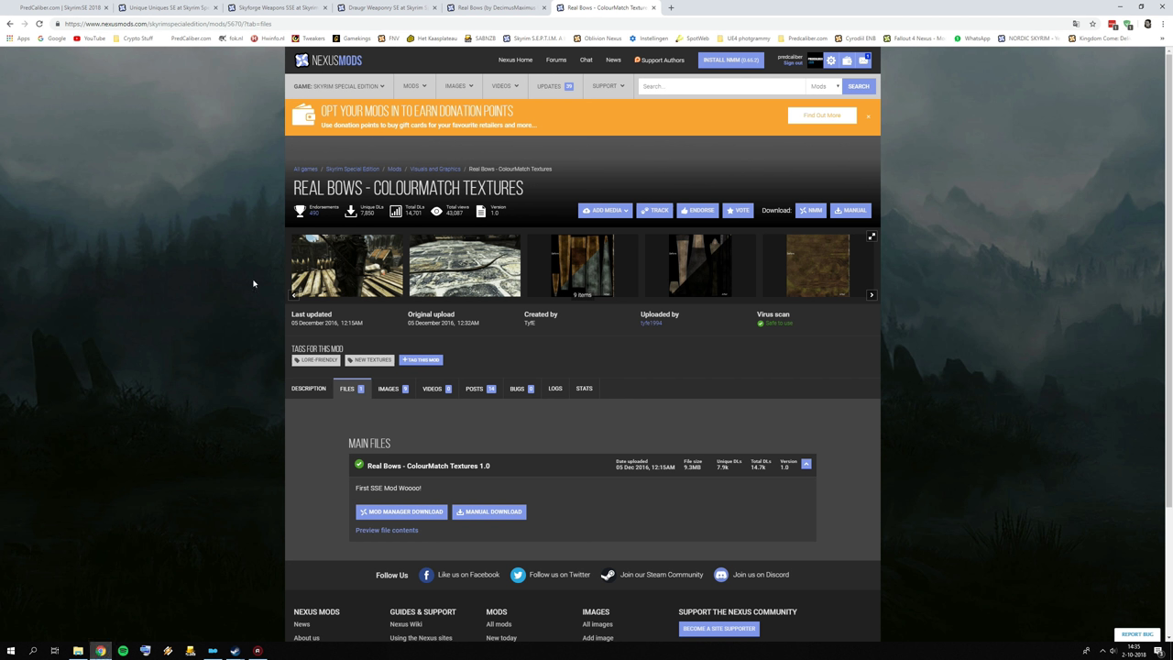
click(215, 7)
click(215, 8)
click(216, 7)
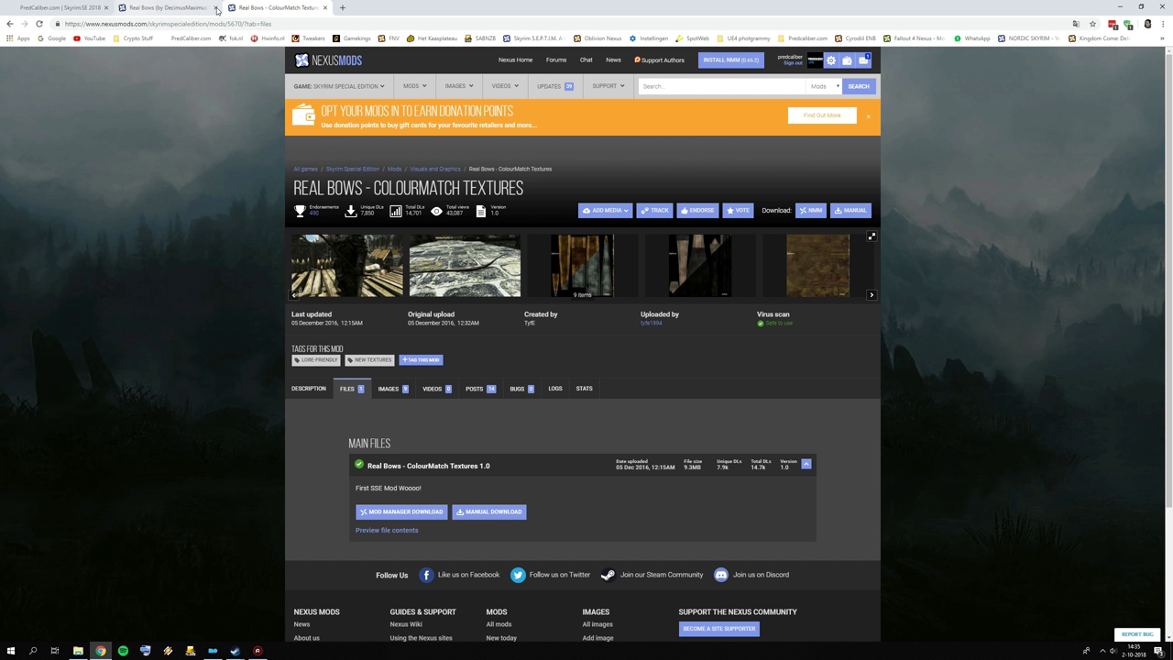
click(215, 7)
click(216, 8)
Step: Open the guide's links for mods 11 to 15, Dragonbone Armour and Weapons HD through Outlandish Chitin Armour, each in a new browser tab
scroll(450, 295, down, 3)
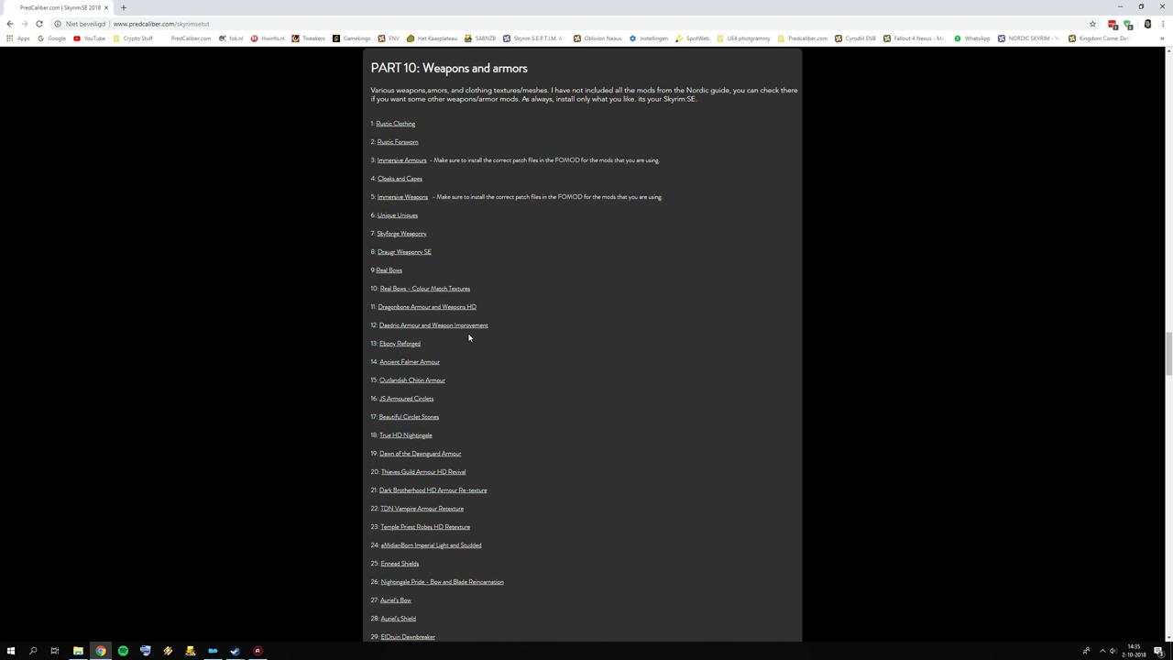
right_click(426, 233)
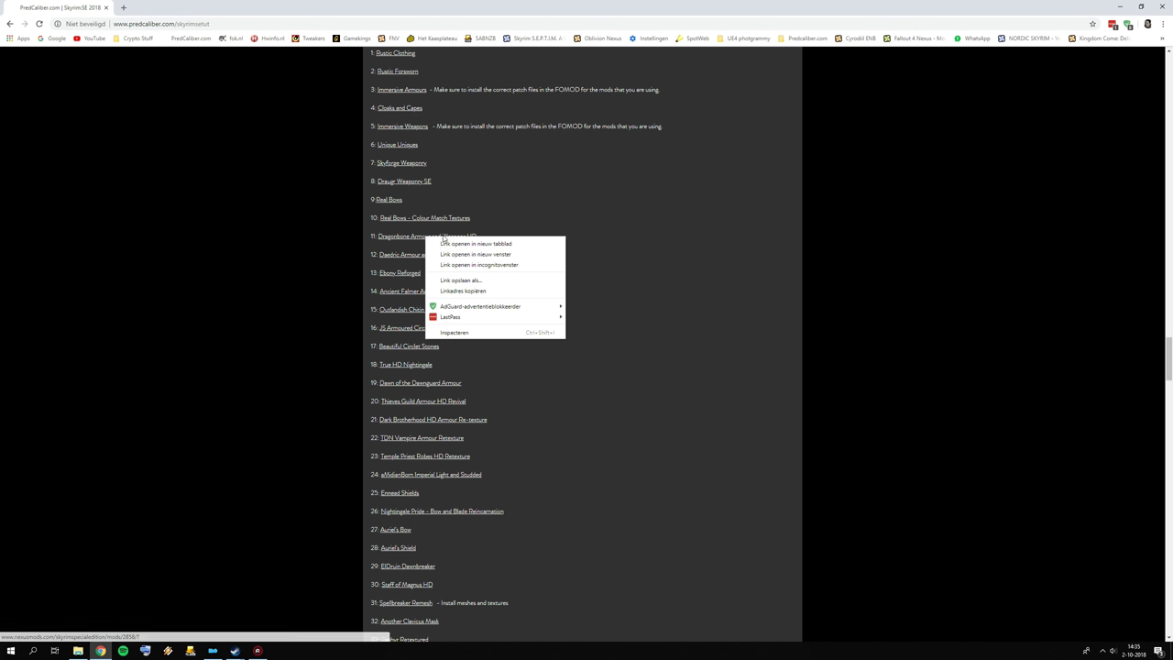
click(451, 242)
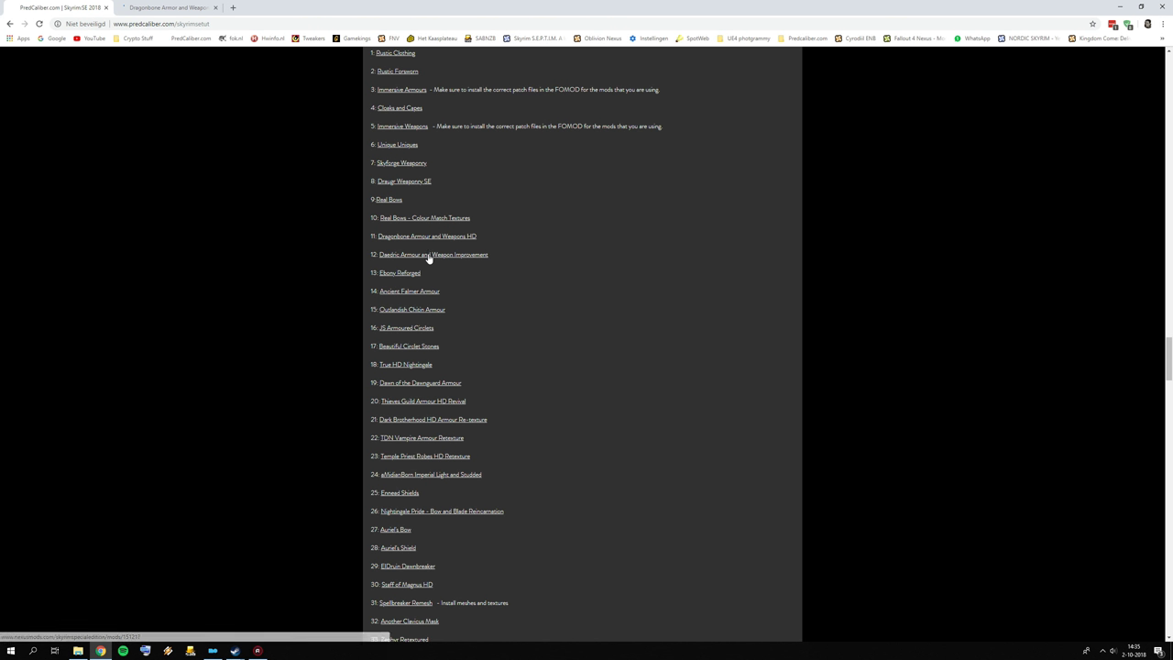
right_click(428, 258)
click(453, 266)
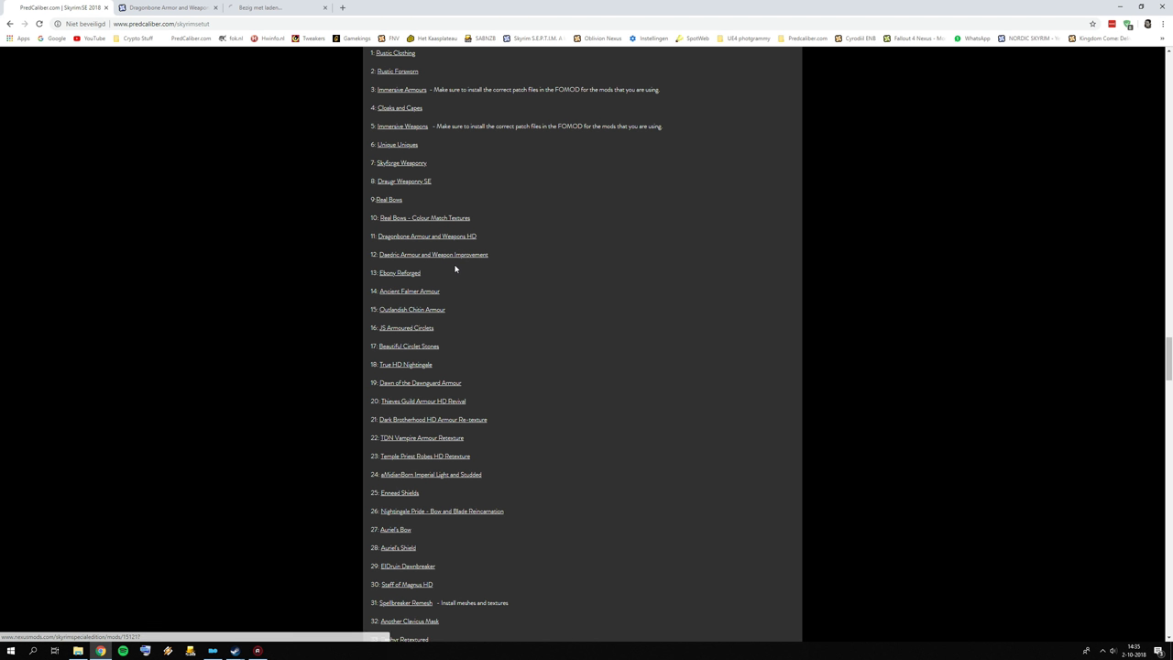
right_click(410, 275)
click(432, 284)
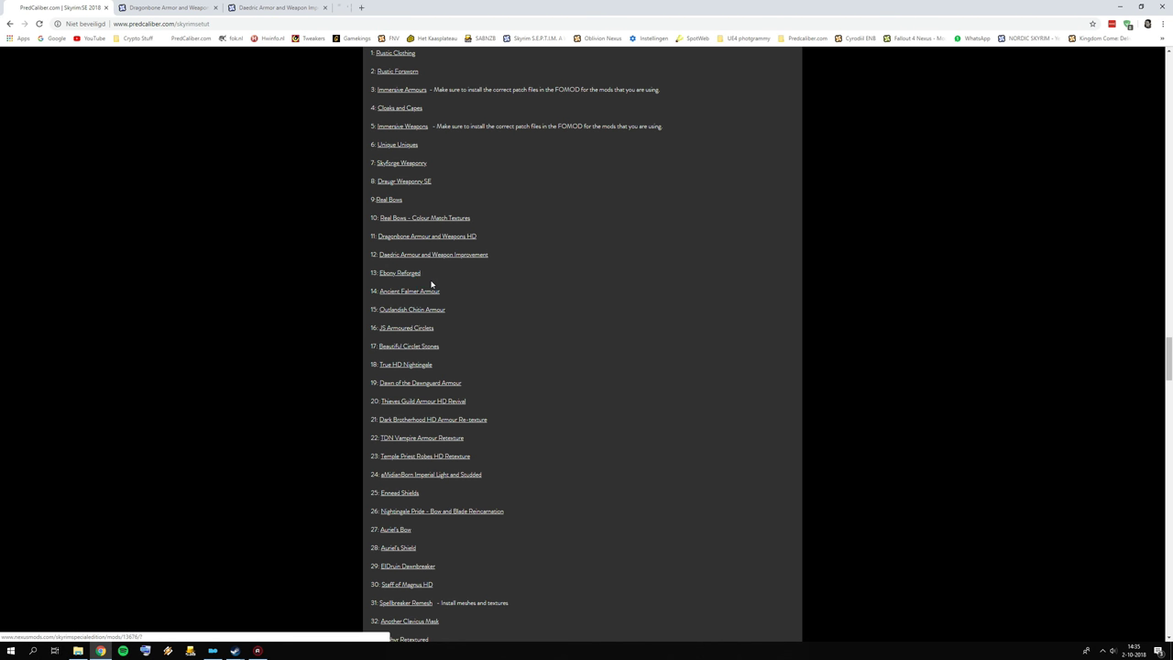
right_click(423, 296)
click(442, 303)
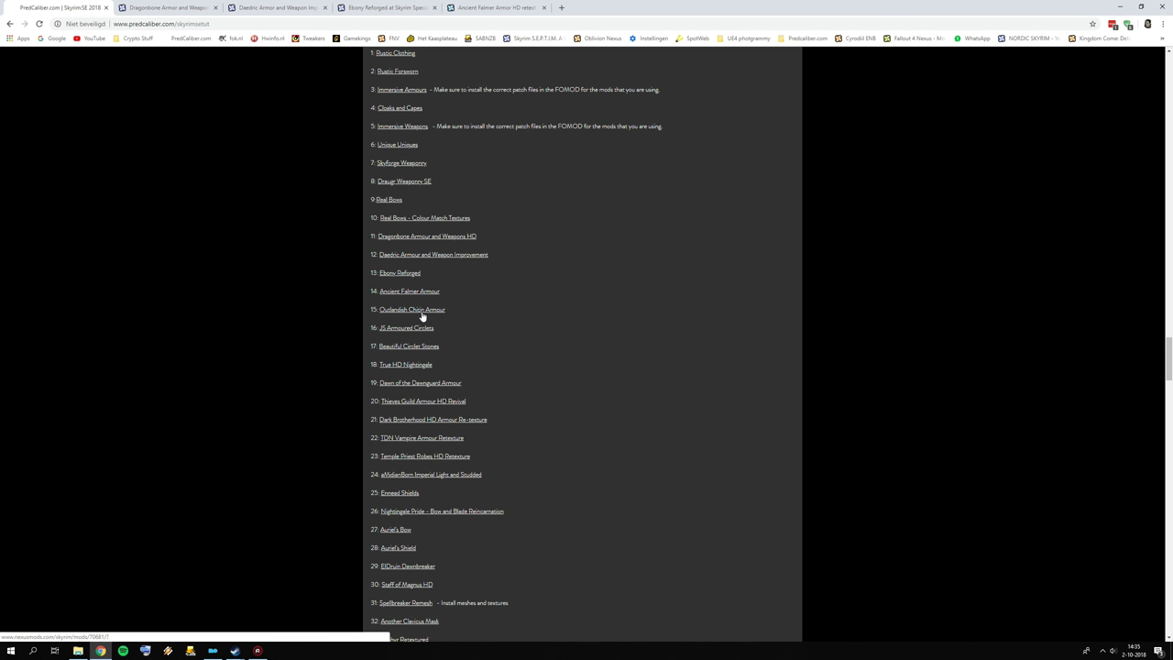
right_click(421, 316)
click(445, 321)
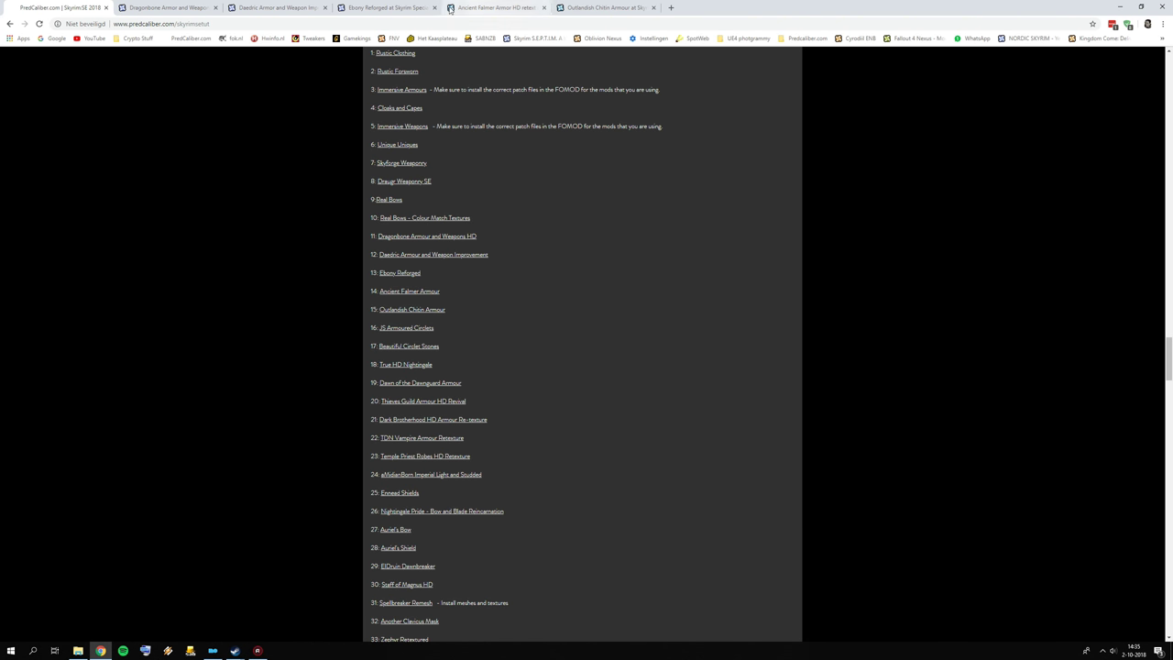
Step: View the main and optional files offered on the Dragonbone Armor and Weapons HD mod page
click(168, 8)
scroll(340, 370, down, 1)
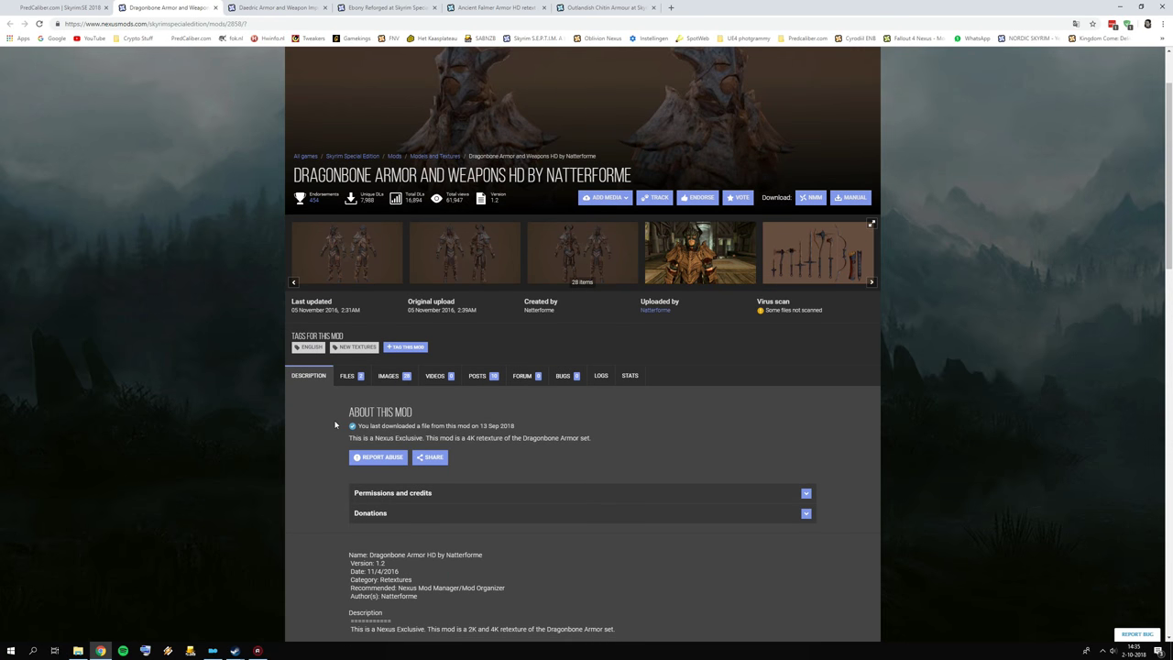
click(349, 374)
scroll(357, 371, down, 2)
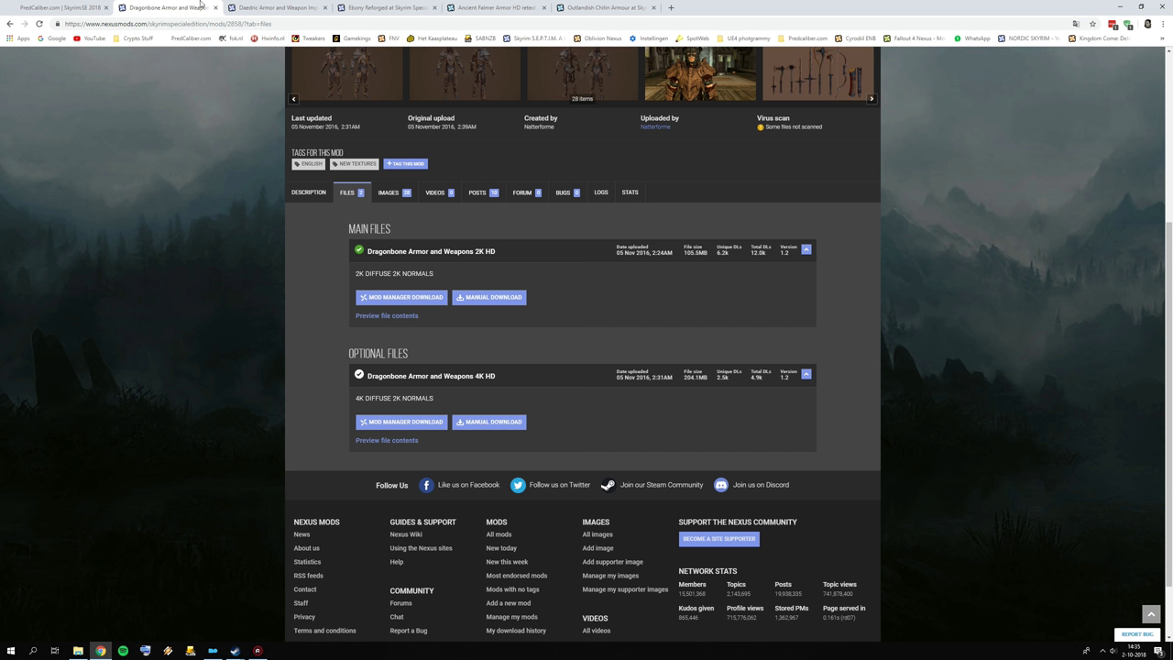
Step: Review the Daedric Armor and Weapon Improvement page's files, comparing the standalone pack, the glow replacers and the optional Daedra Huntress files
click(275, 7)
click(369, 456)
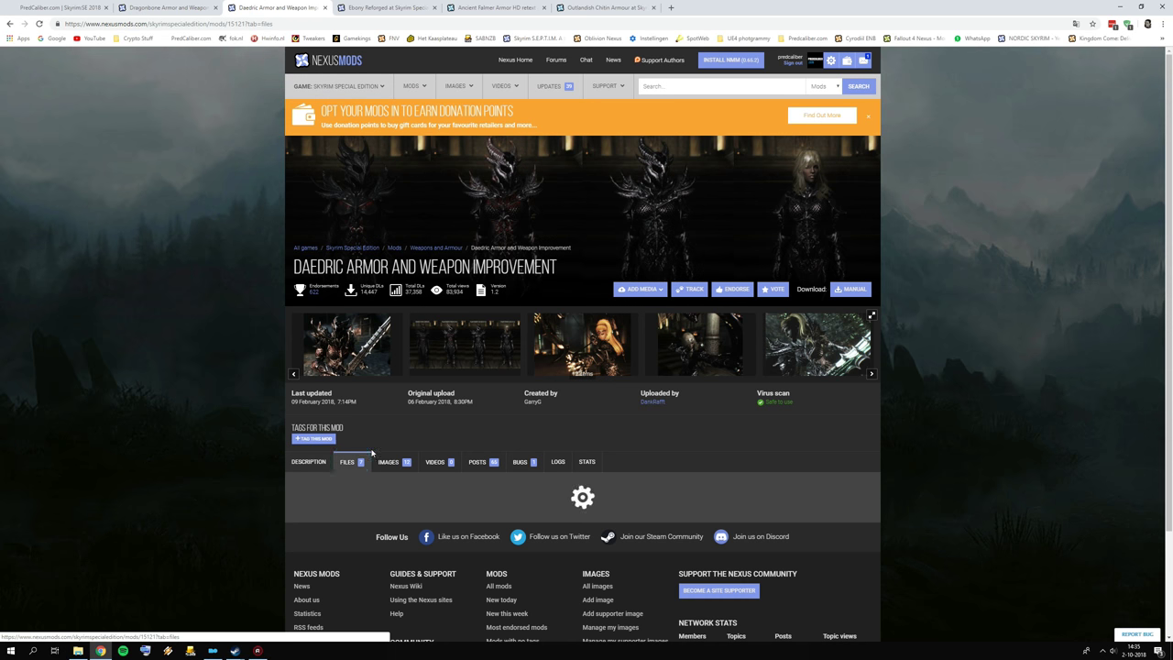
scroll(372, 451, down, 4)
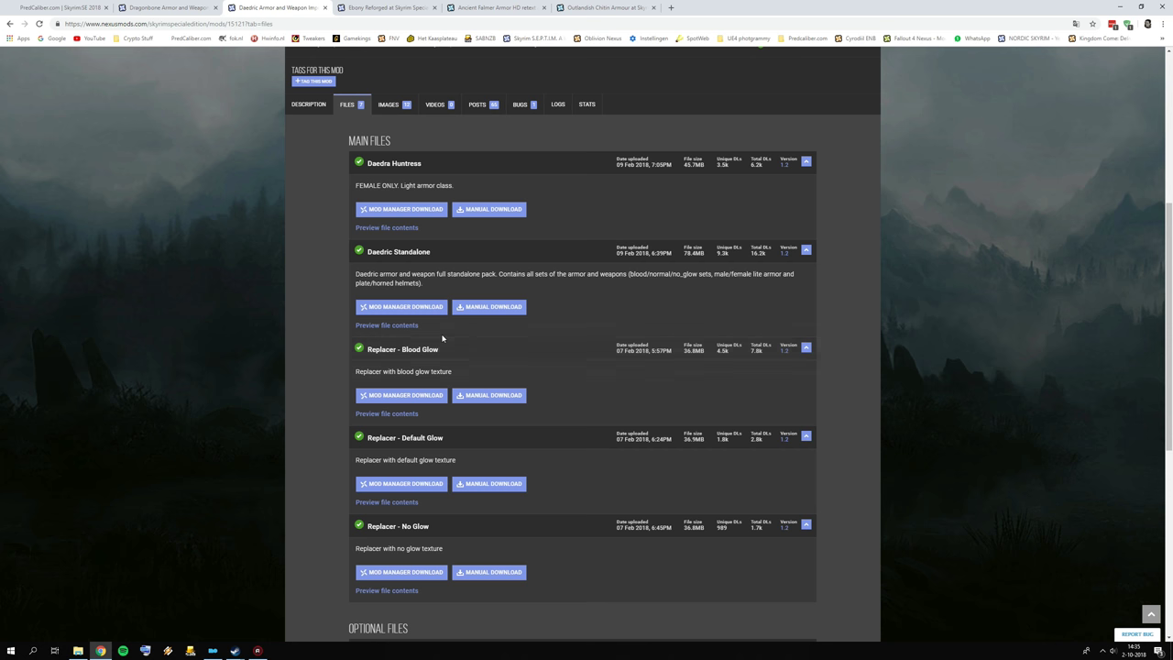
scroll(484, 426, down, 2)
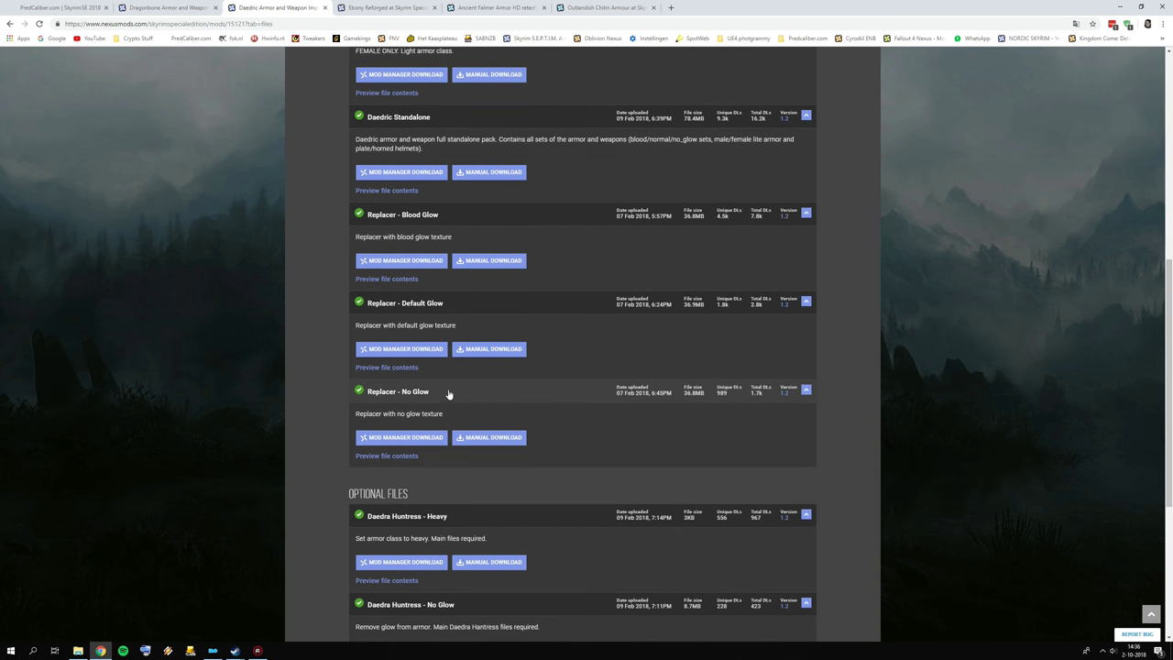
scroll(448, 394, up, 2)
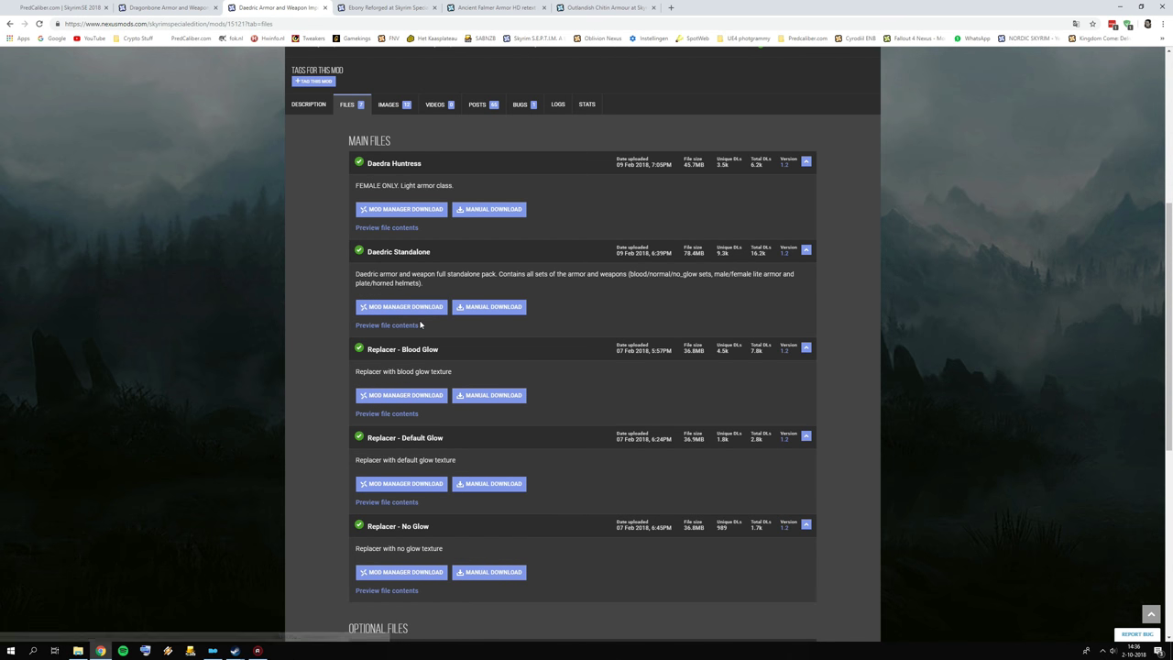
scroll(440, 340, down, 1)
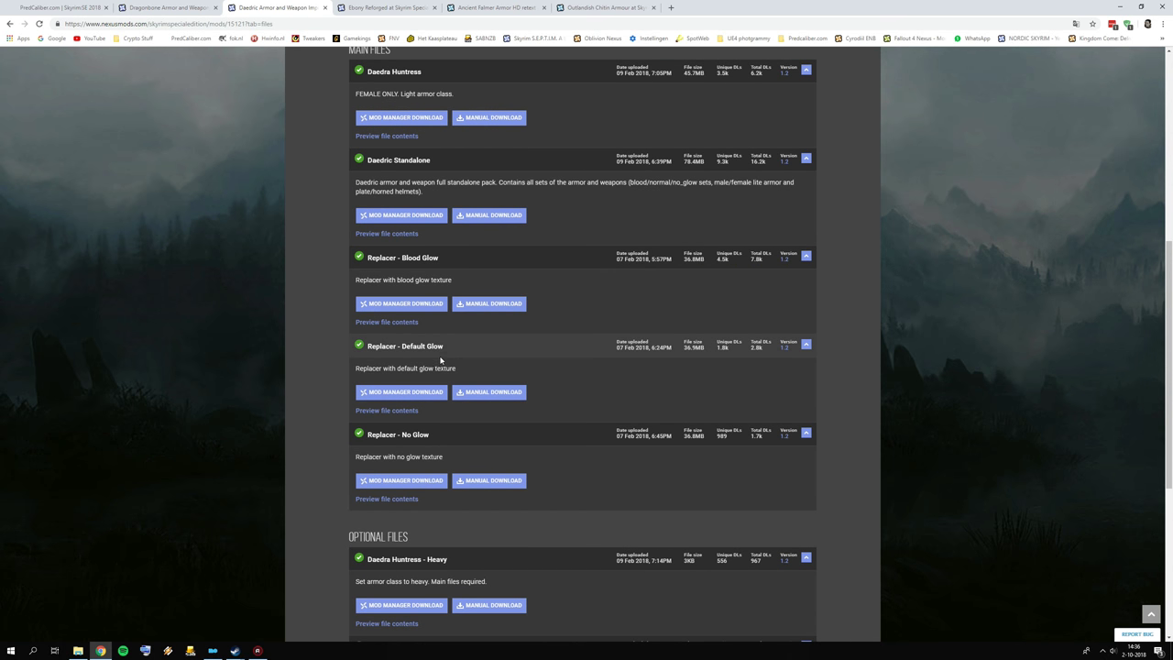
scroll(440, 362, up, 1)
scroll(464, 430, down, 3)
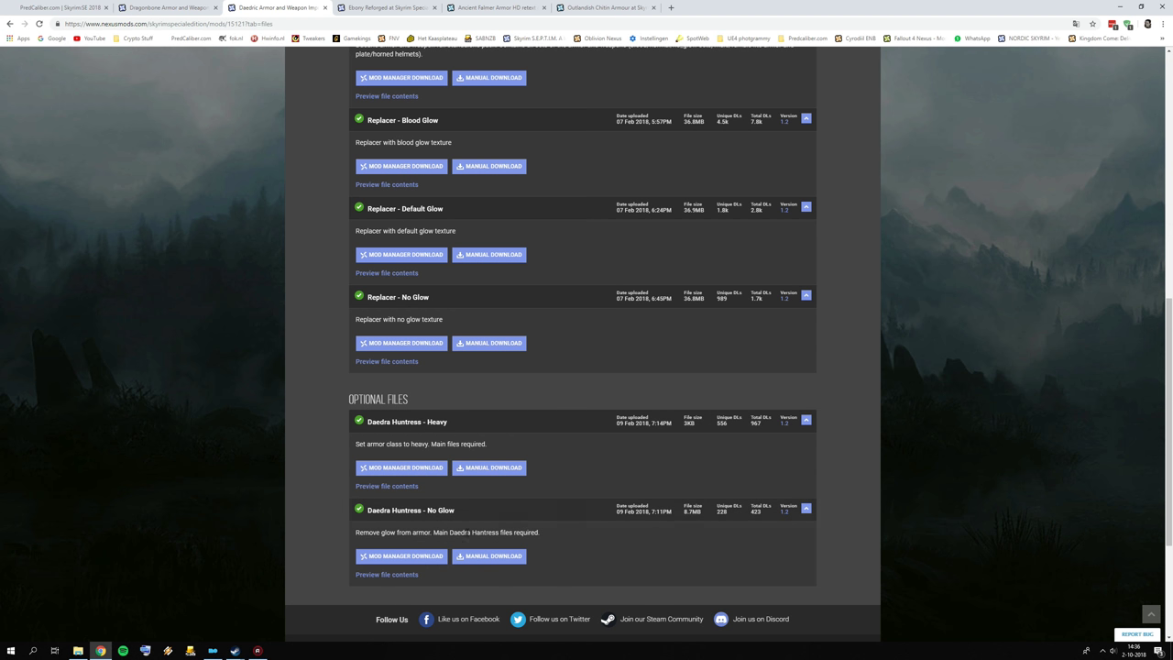
scroll(514, 505, up, 3)
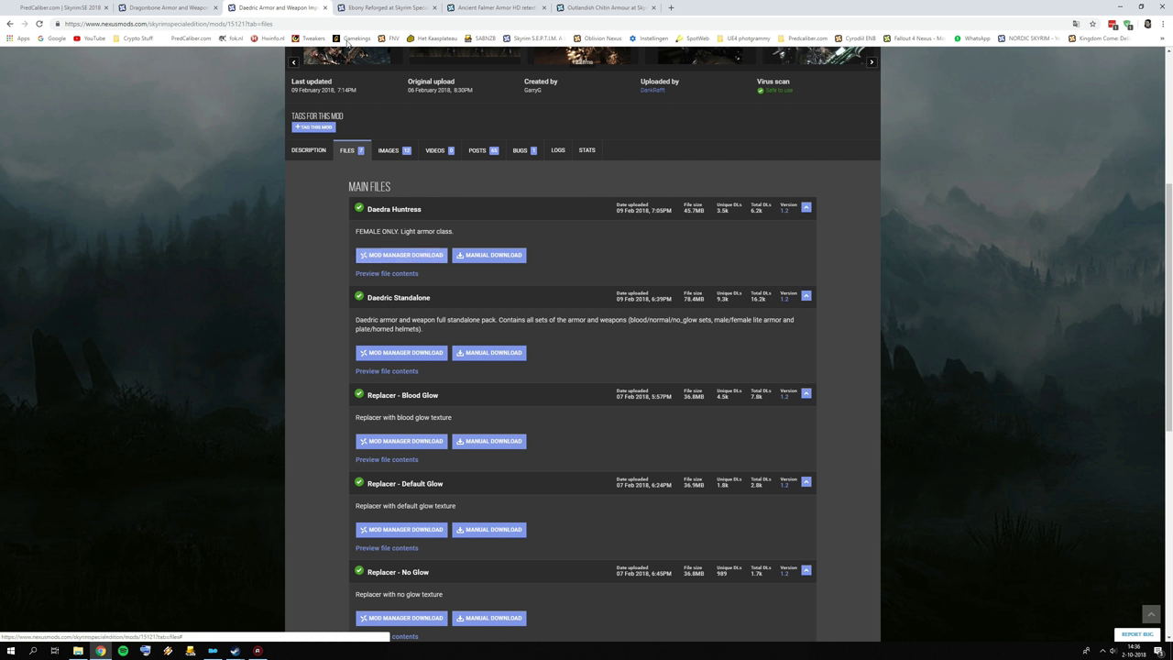
Step: Check the color scheme variants among the main files on the Ebony Reforged page
click(383, 7)
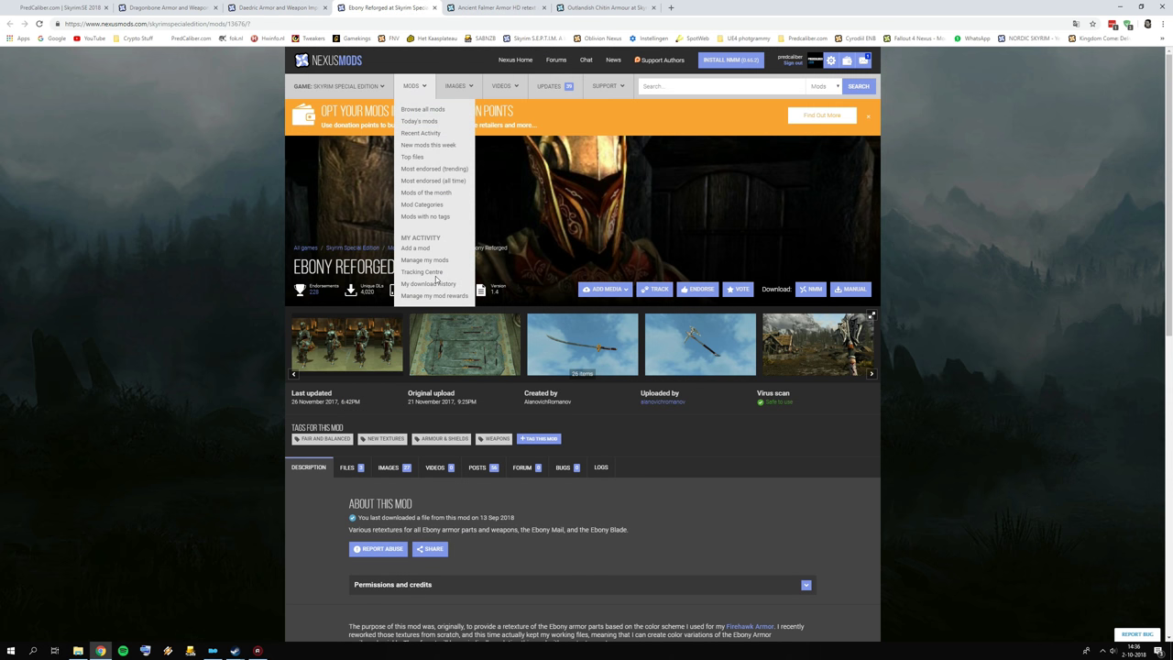
click(346, 468)
scroll(434, 440, down, 2)
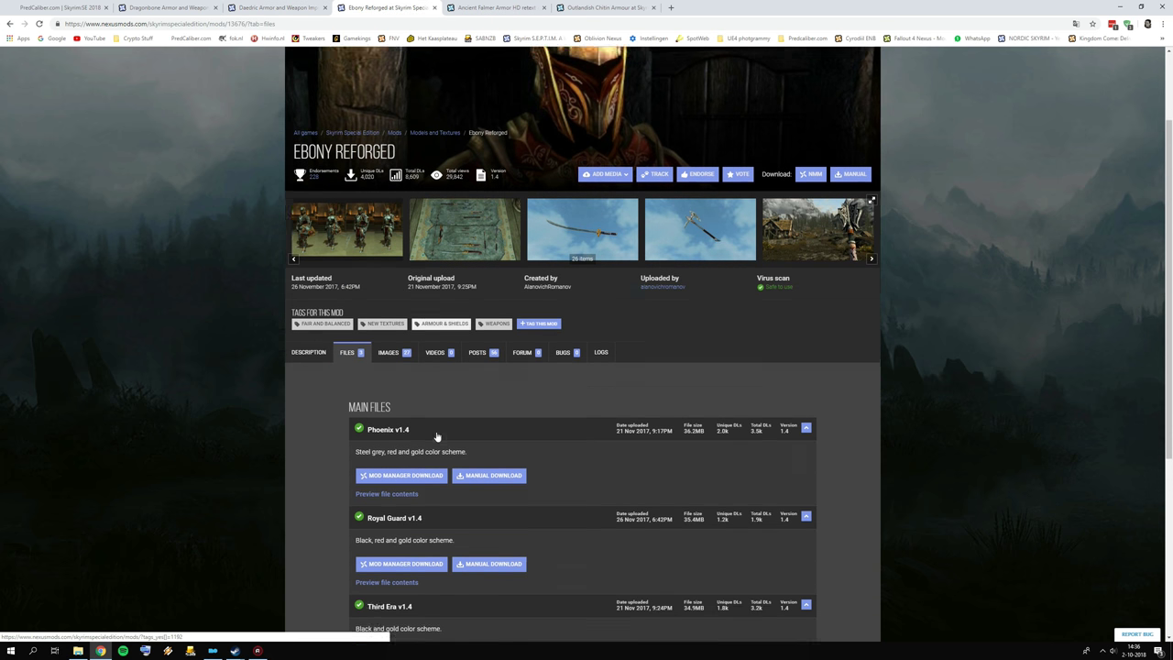
scroll(424, 396, down, 1)
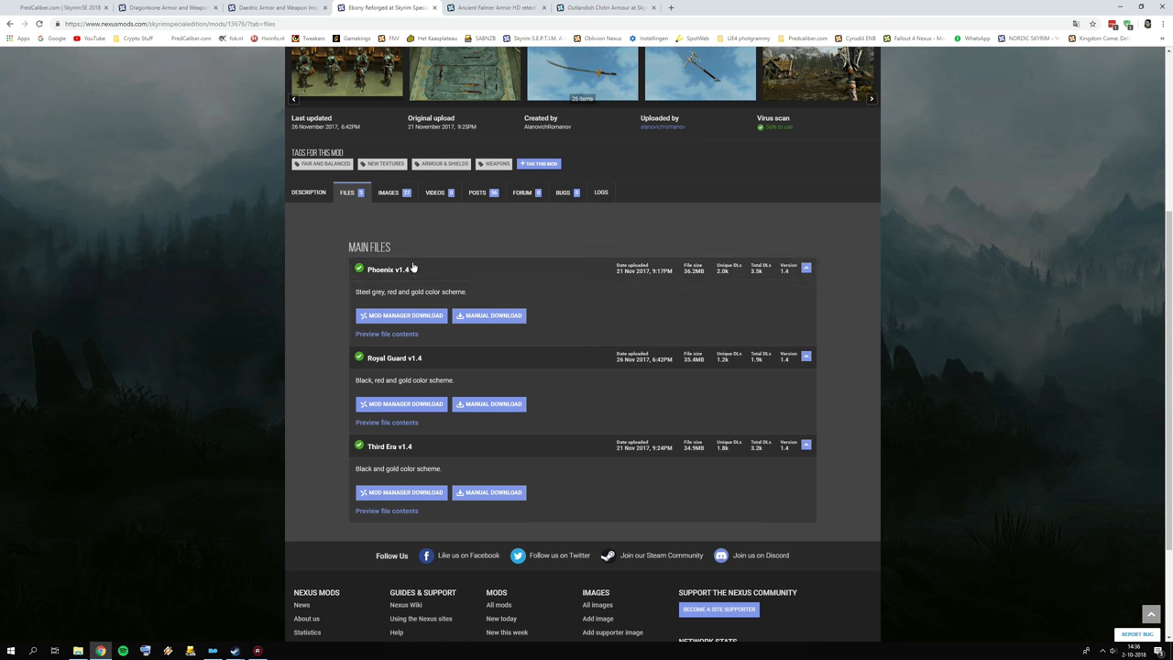
scroll(374, 270, up, 1)
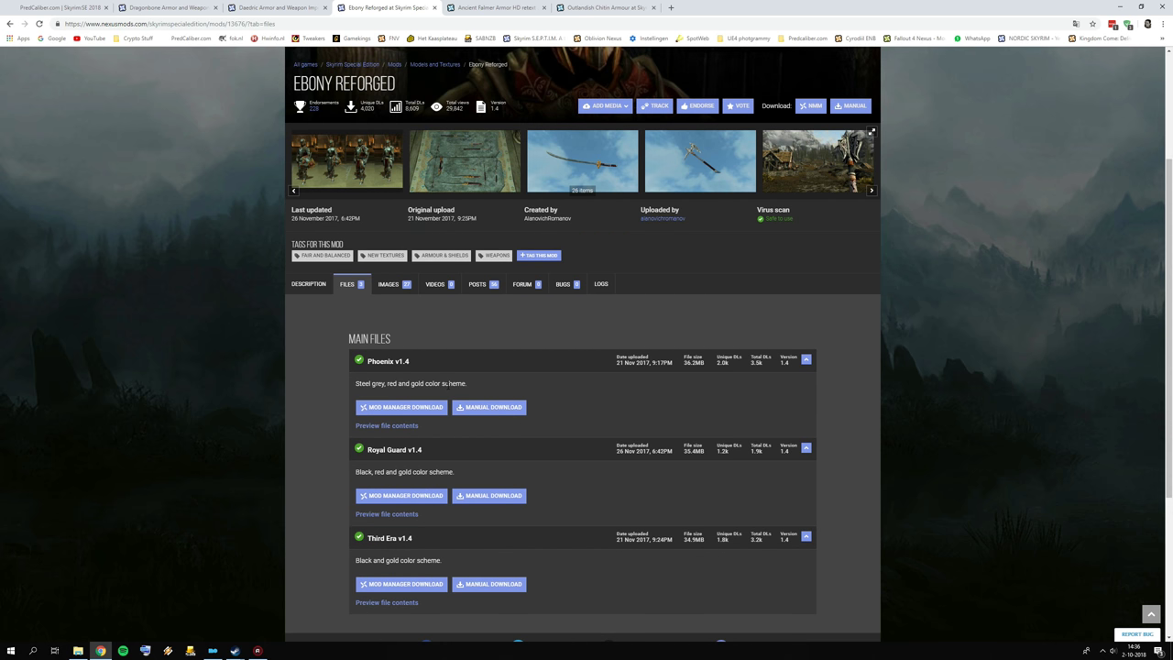
Step: View two Phoenix Armory screenshots in the Ebony Reforged gallery and compare them with the listed file variants
scroll(524, 359, up, 1)
click(872, 285)
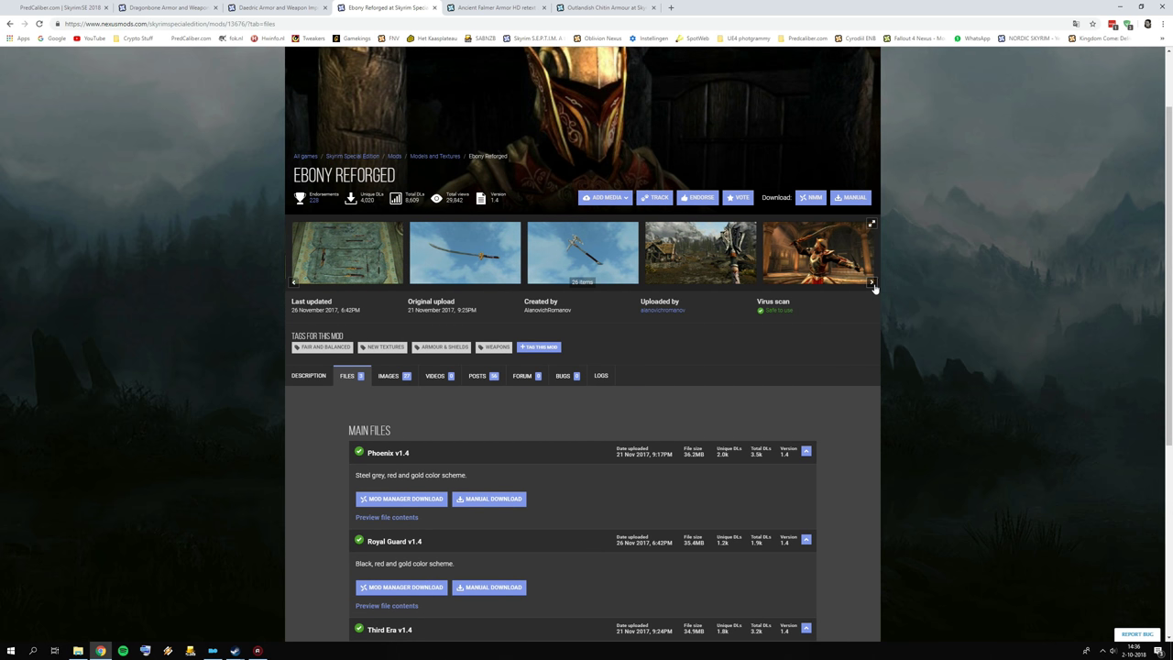
click(721, 258)
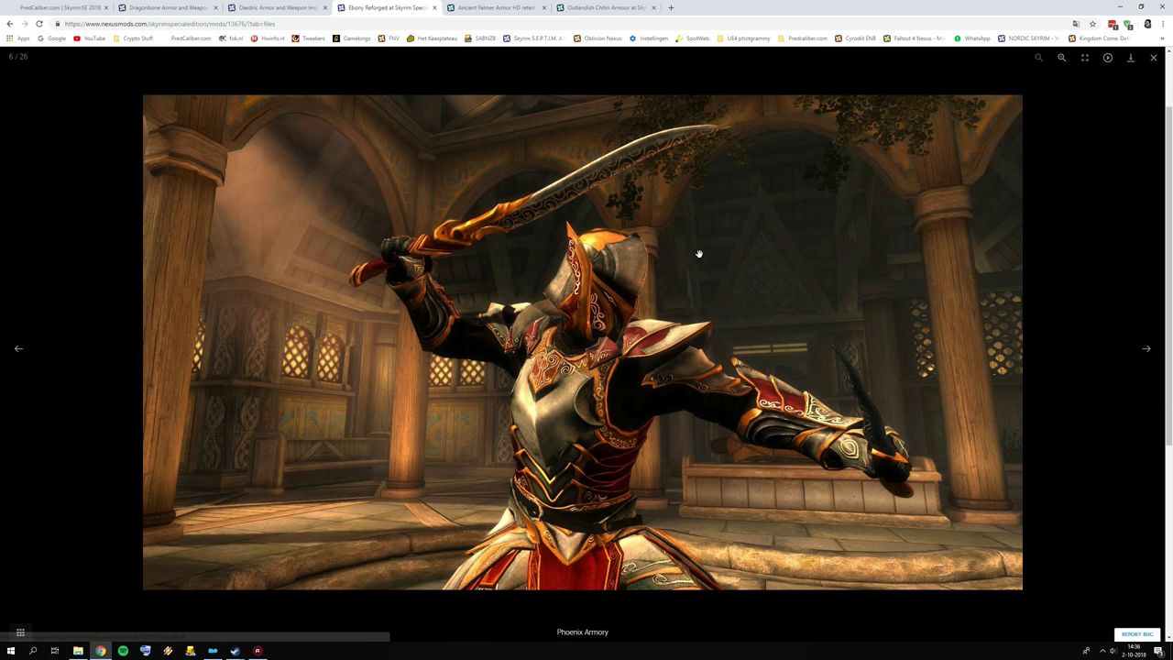
click(1152, 59)
click(821, 265)
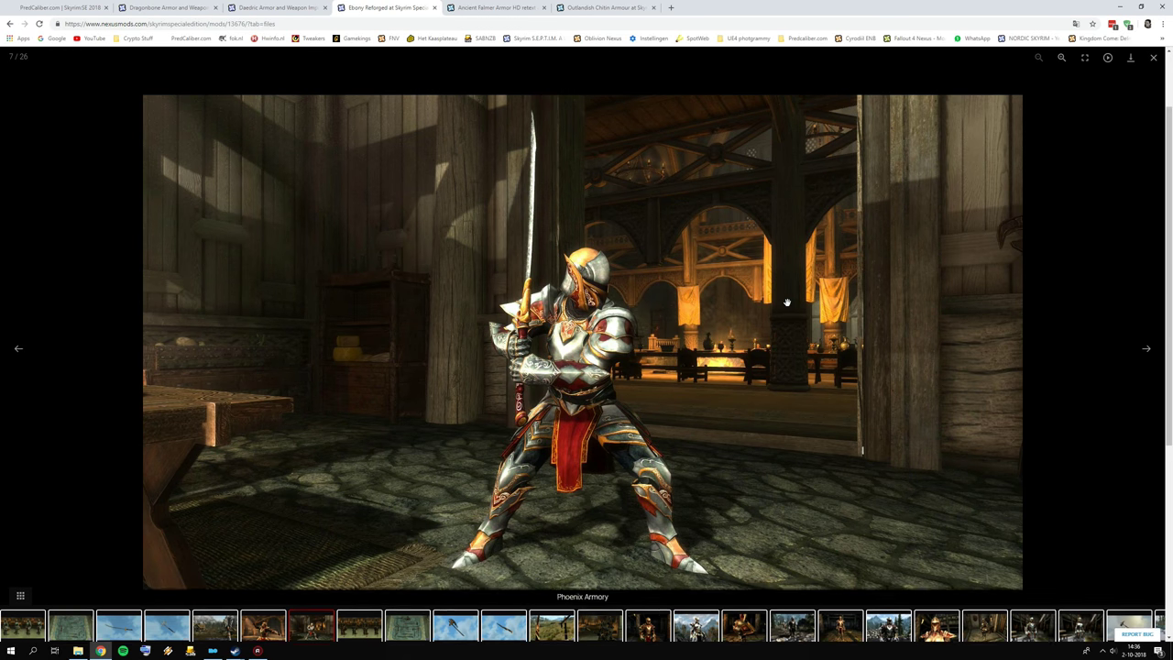
click(1153, 58)
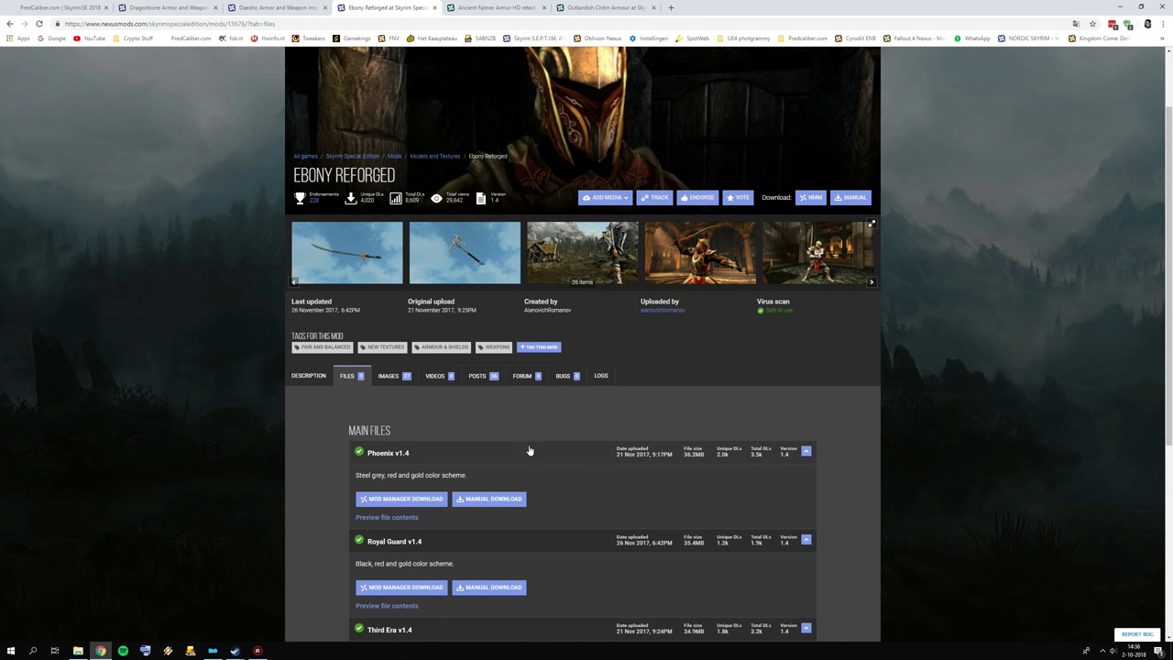
scroll(529, 451, down, 2)
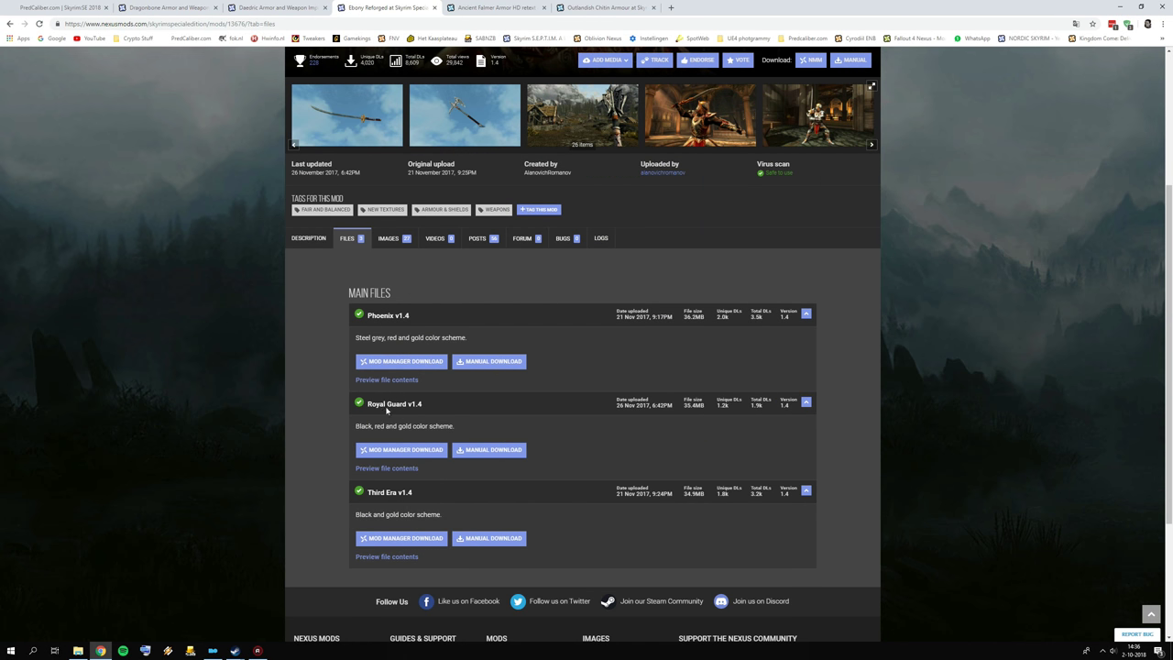
scroll(458, 359, up, 2)
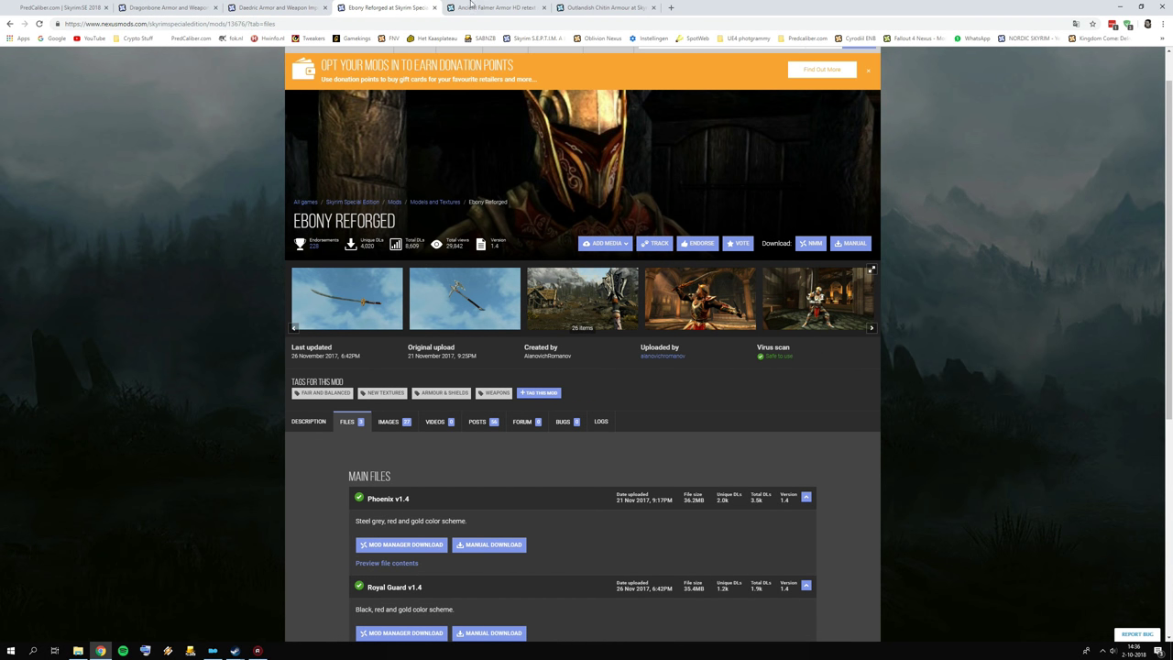
Step: Examine the main and miscellaneous files on the Ancient Falmer Armor HD page
click(470, 8)
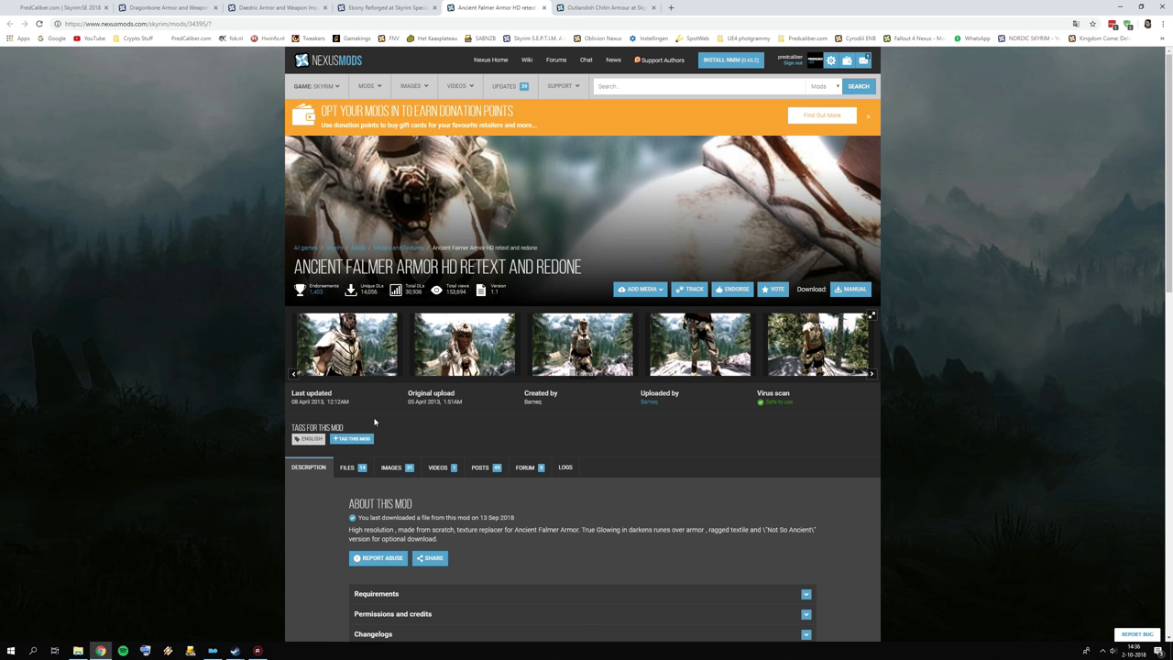
click(349, 468)
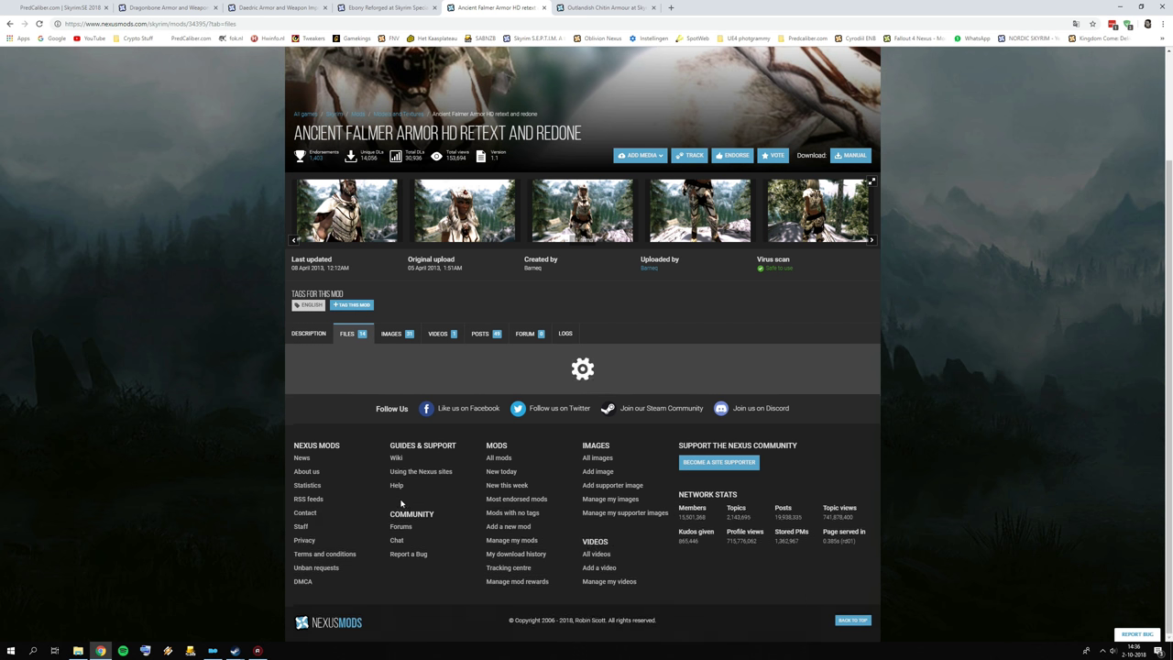
scroll(455, 469, down, 2)
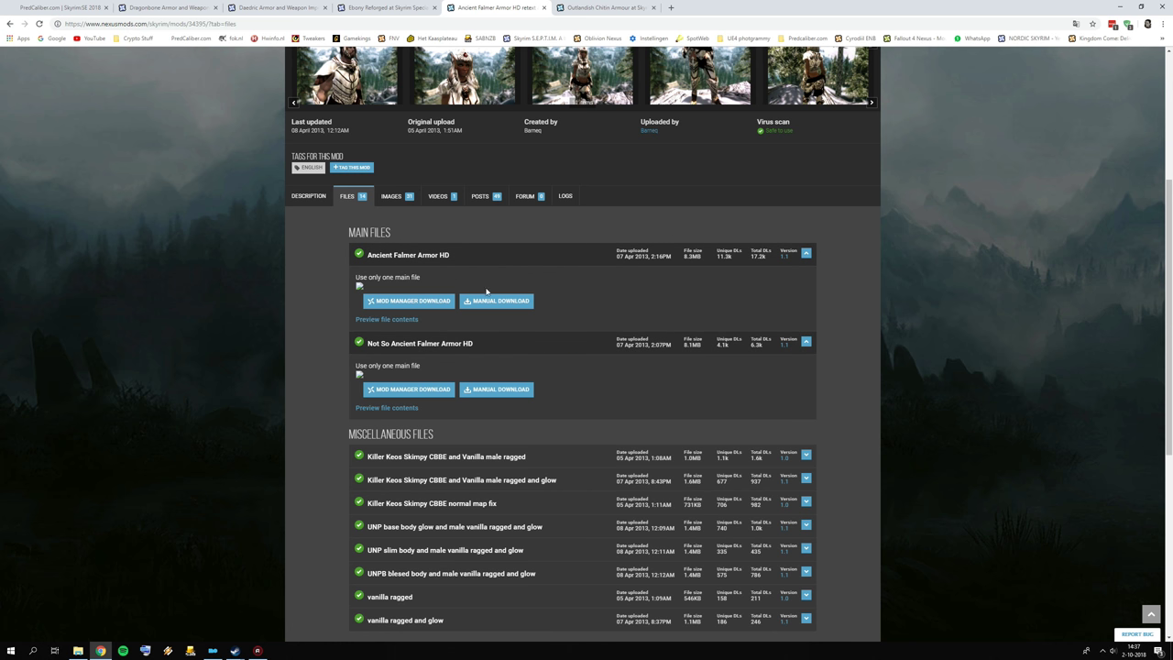
scroll(467, 357, down, 1)
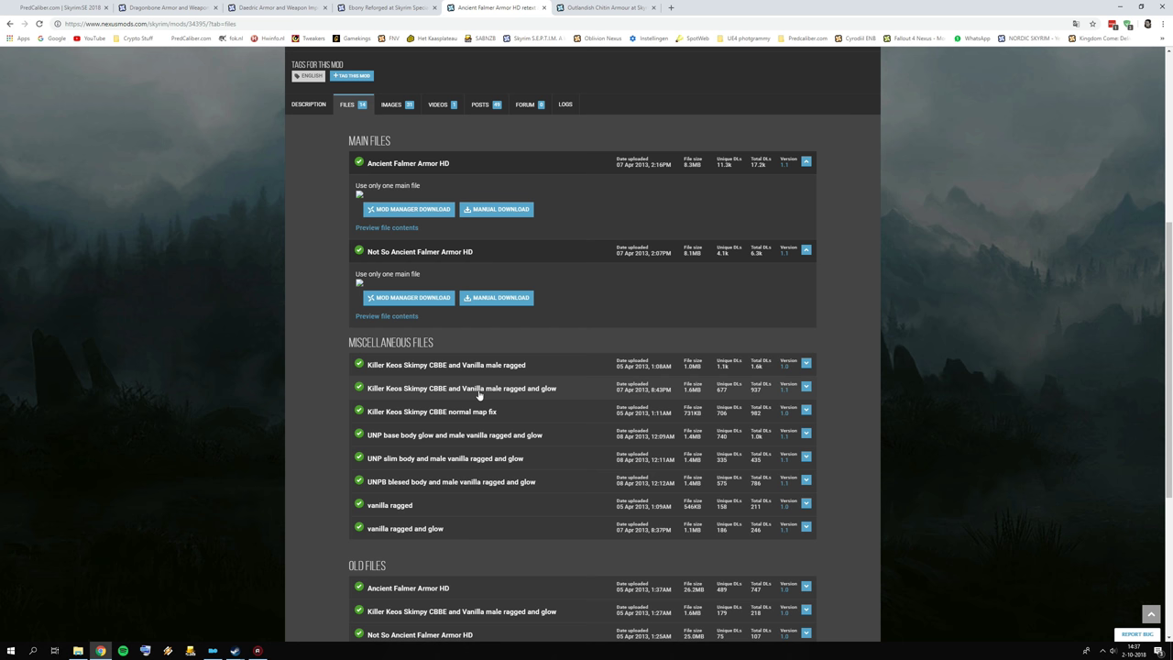
scroll(444, 510, up, 2)
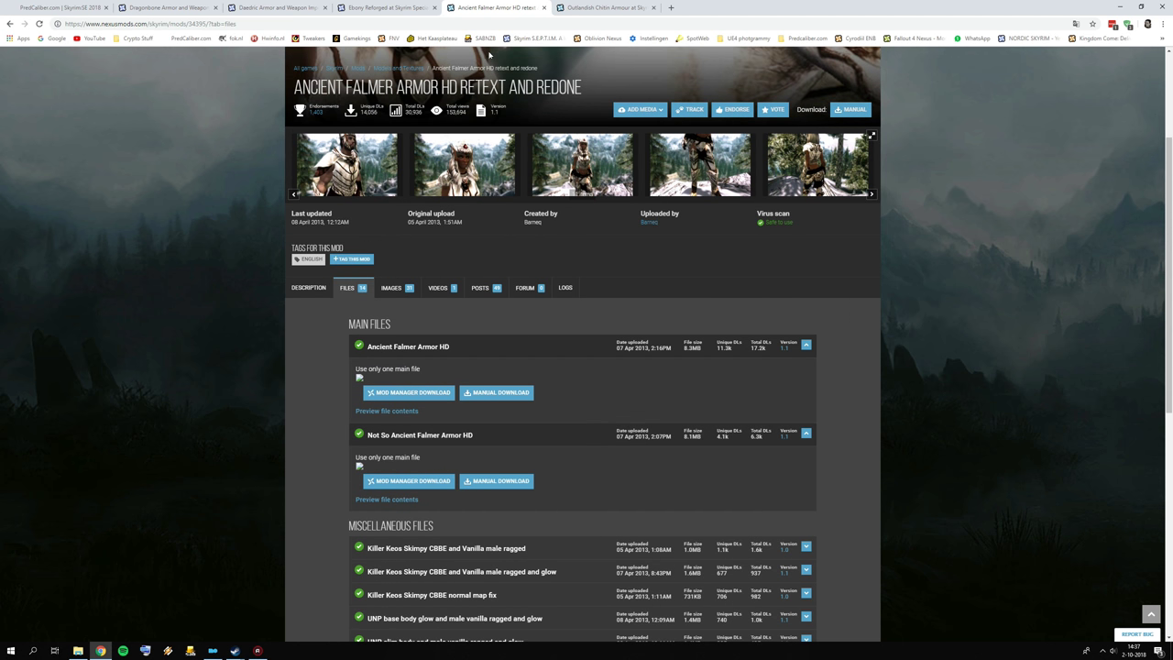
Step: View the files offered on the Outlandish Chitin Armour mod page
click(597, 9)
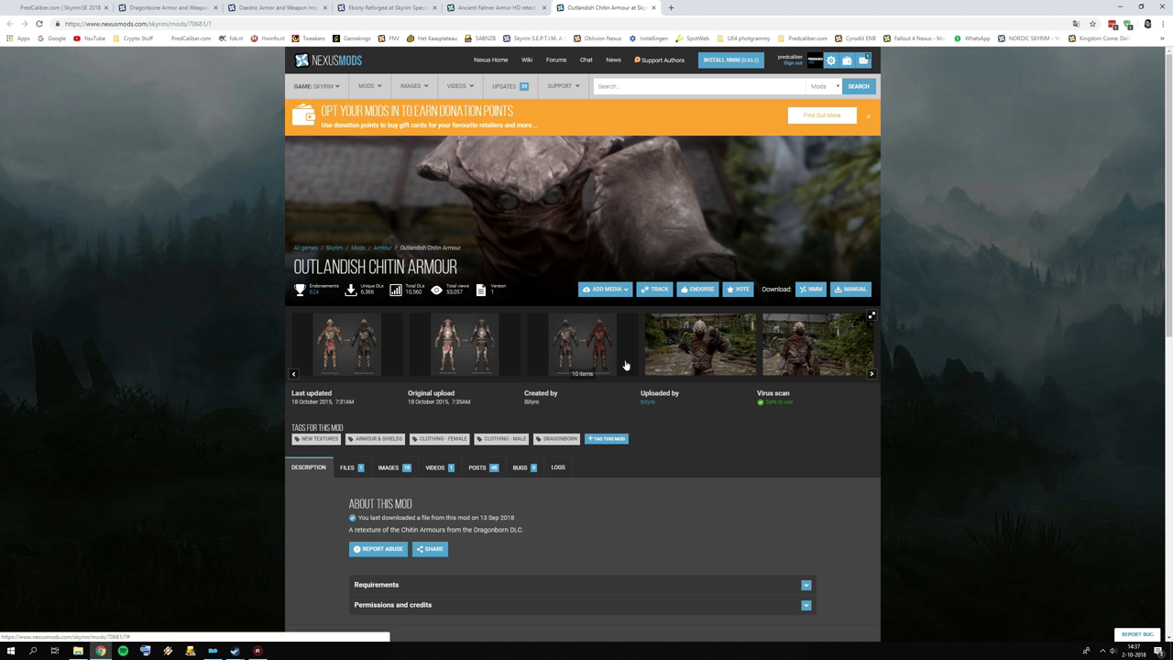
scroll(439, 377, down, 2)
click(347, 284)
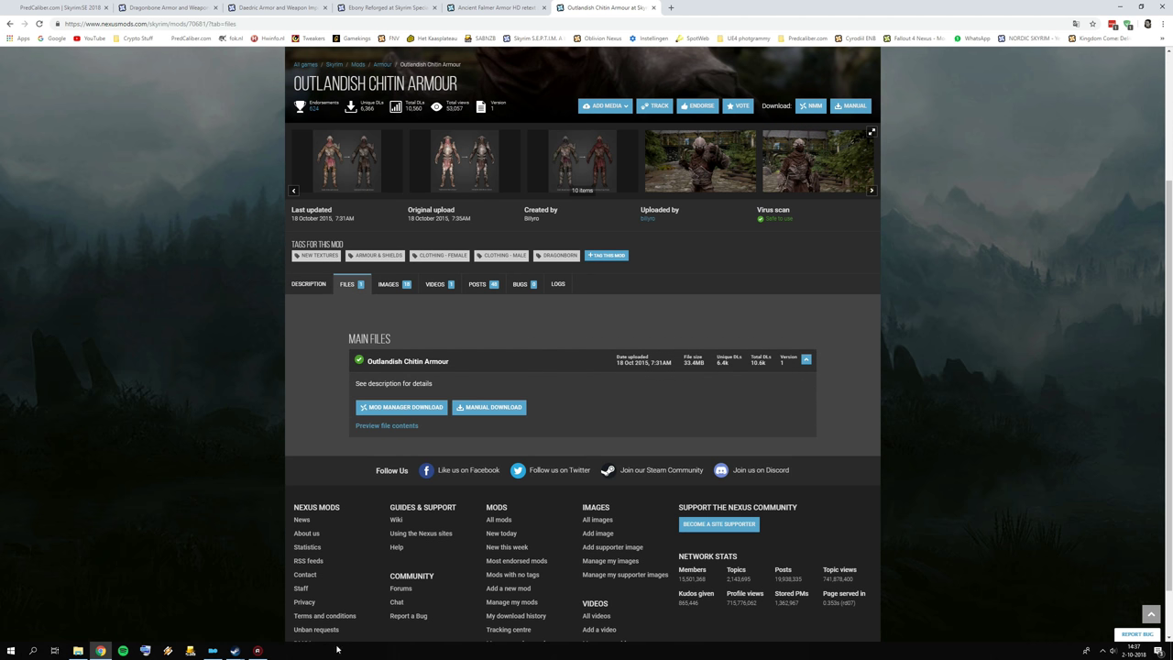
Step: Switch to Mod Organizer and install and enable the 11 Dragonbone Weapons 4K HD archive, setting its Dragonbone Armor and Weapons HD 4K folder as data directory
click(221, 652)
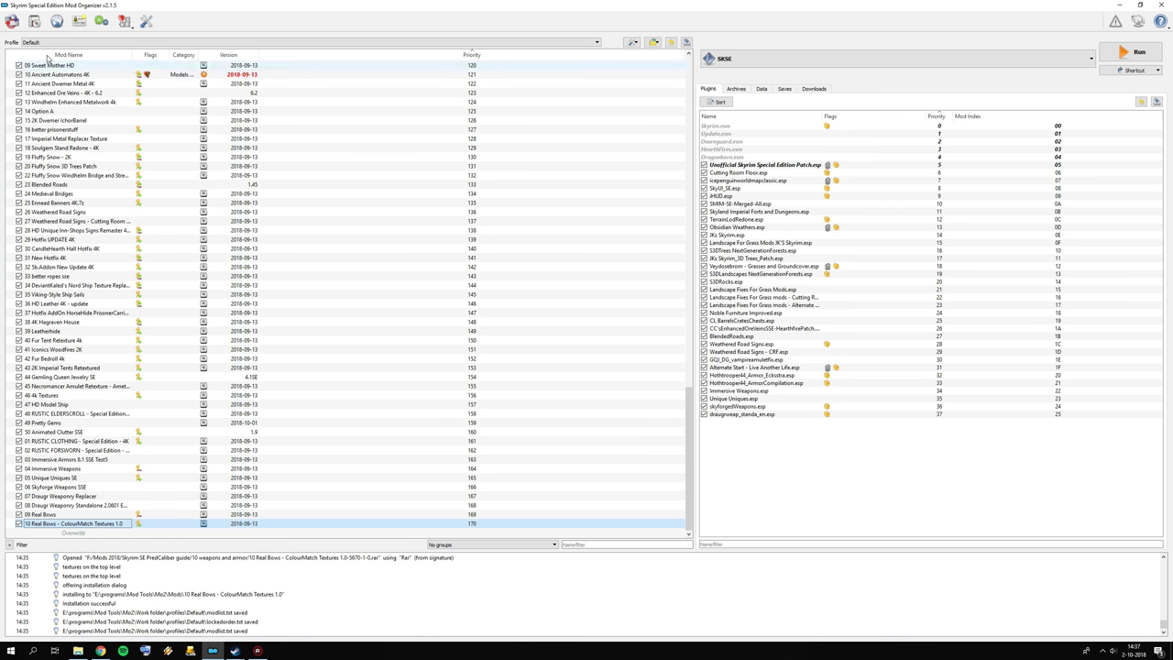
click(39, 27)
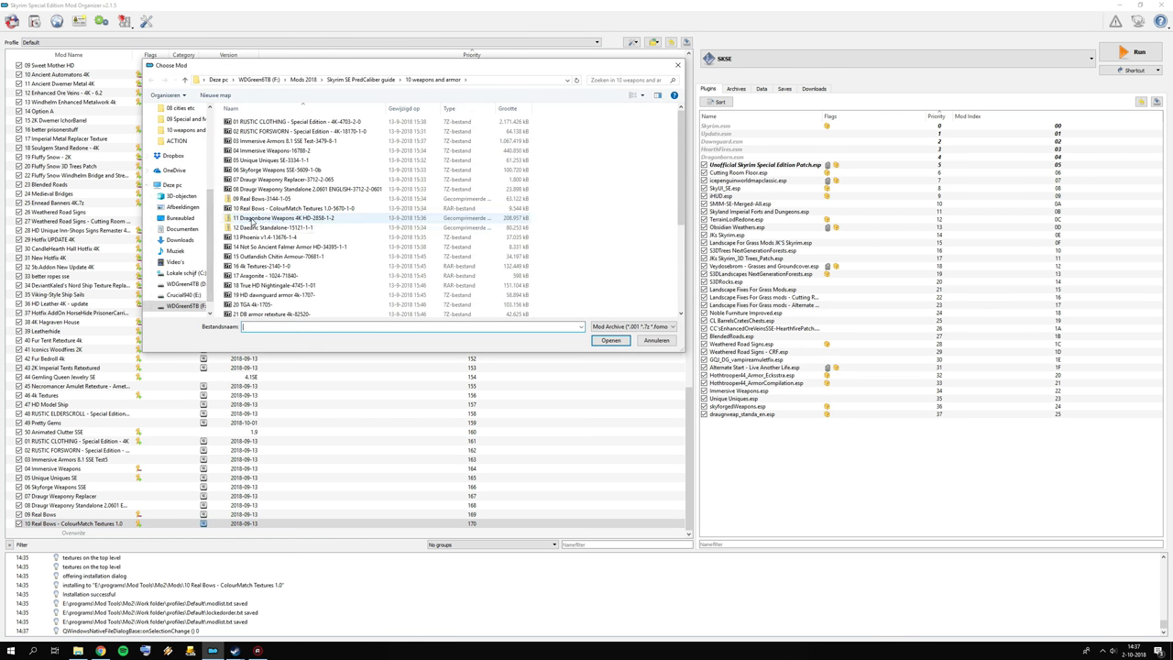
double_click(252, 221)
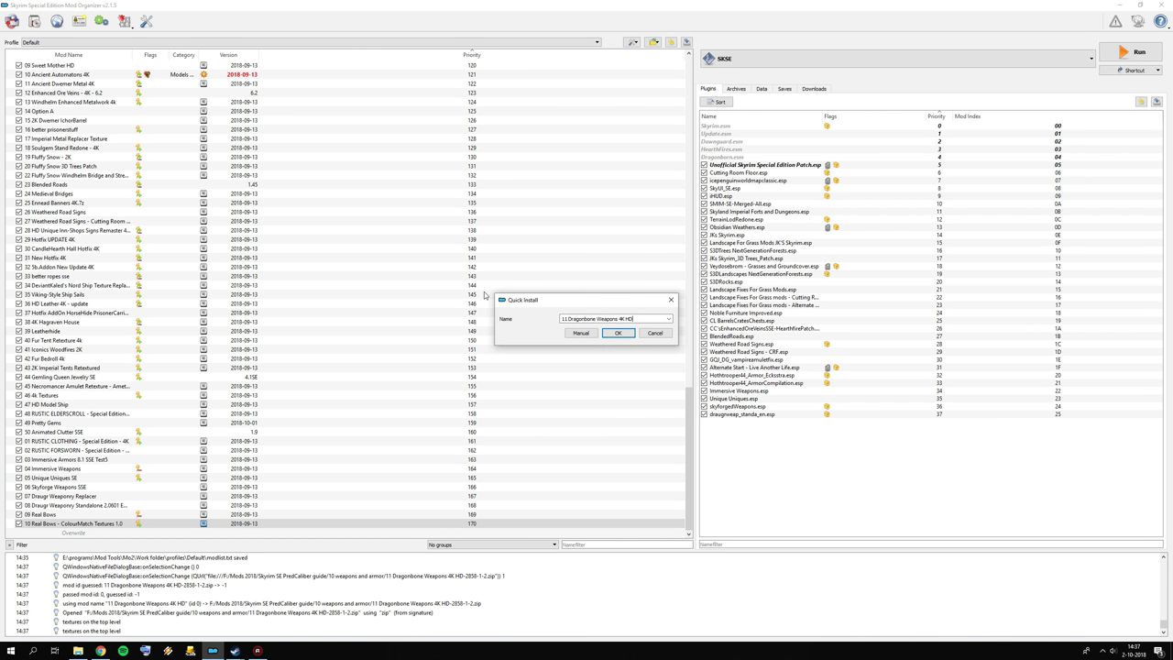
click(580, 334)
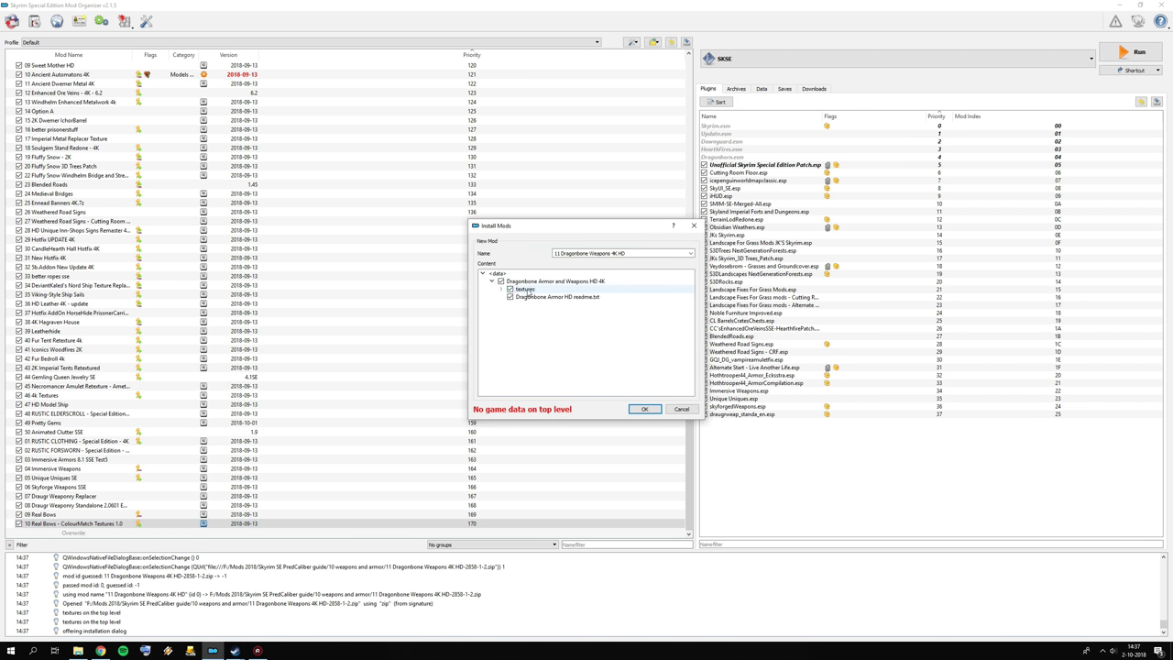
right_click(533, 284)
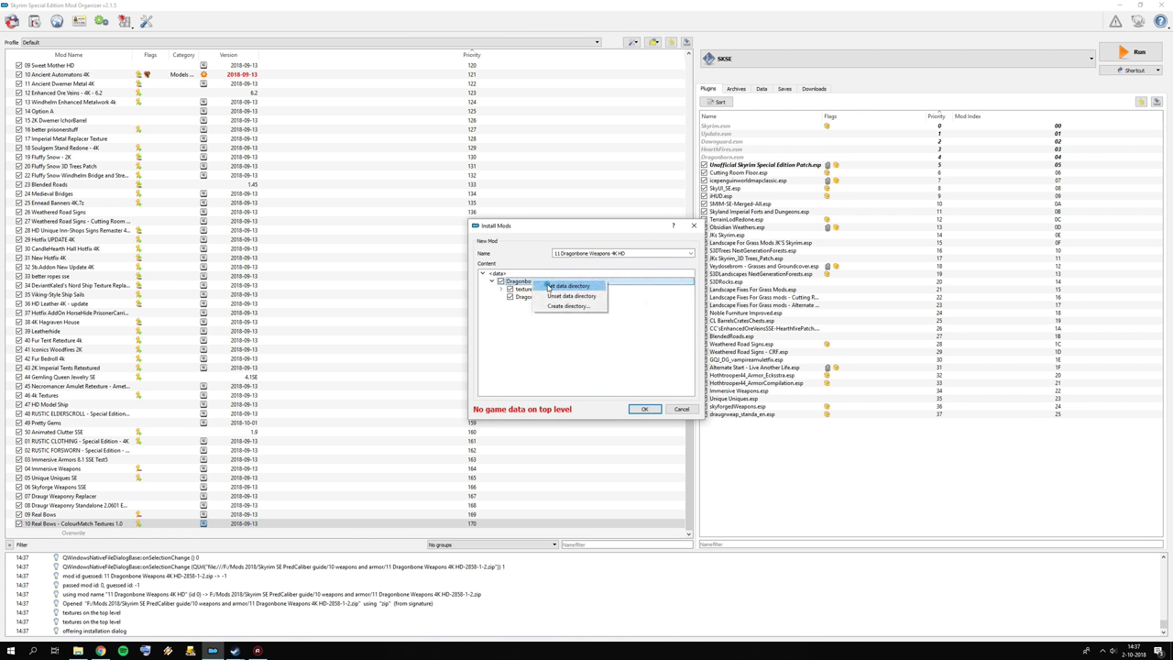
click(560, 289)
click(644, 409)
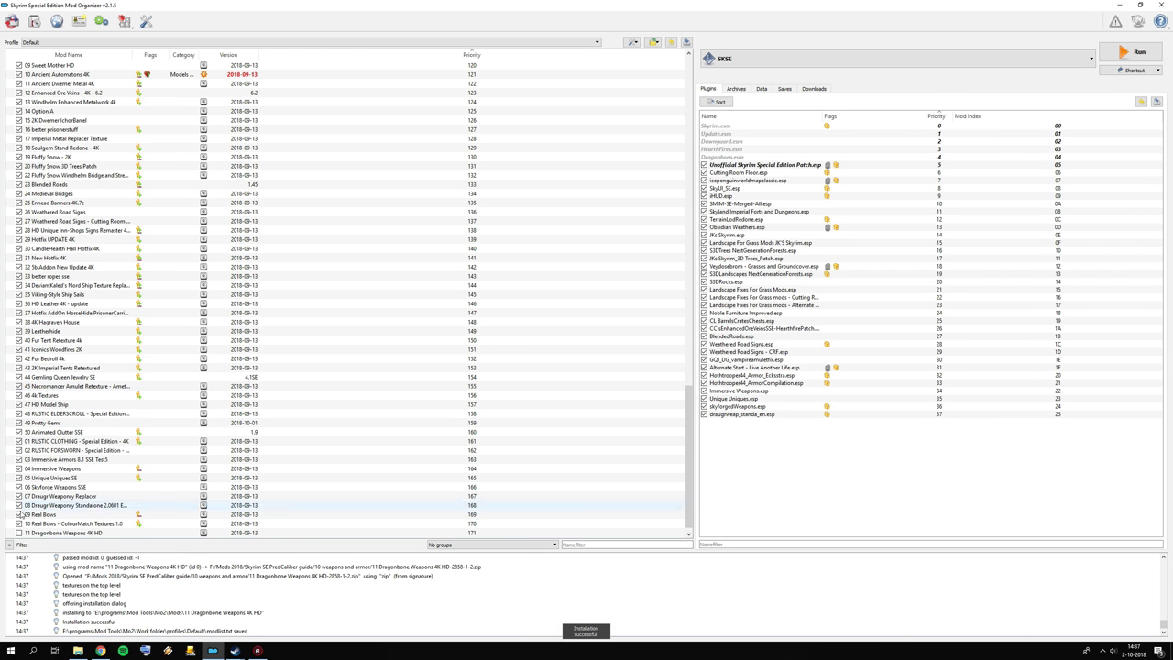
Step: Install and enable the 12 Daedric Standalone archive manually, inspecting its meshes and textures folders and keeping all content selected
click(37, 14)
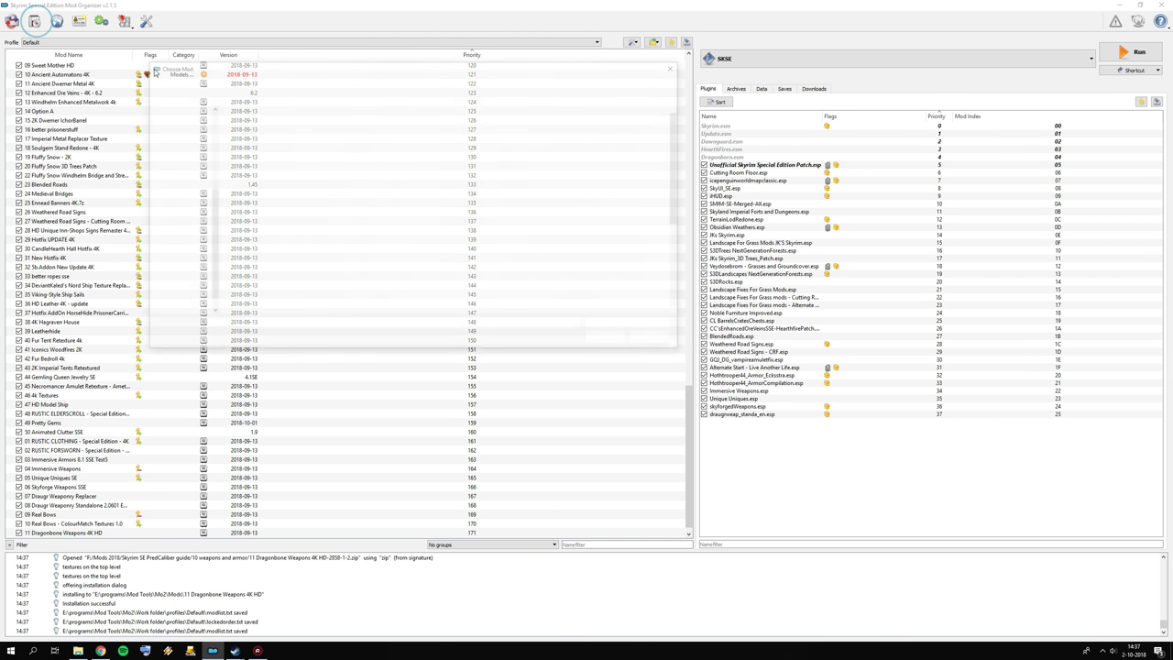
double_click(272, 230)
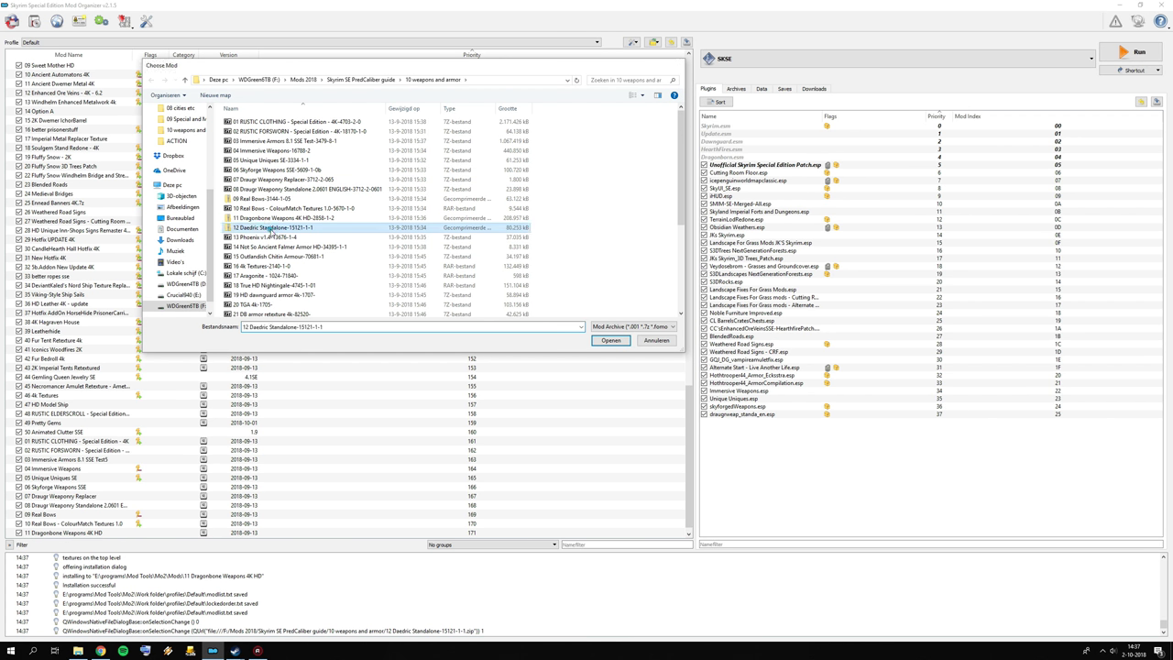
click(587, 332)
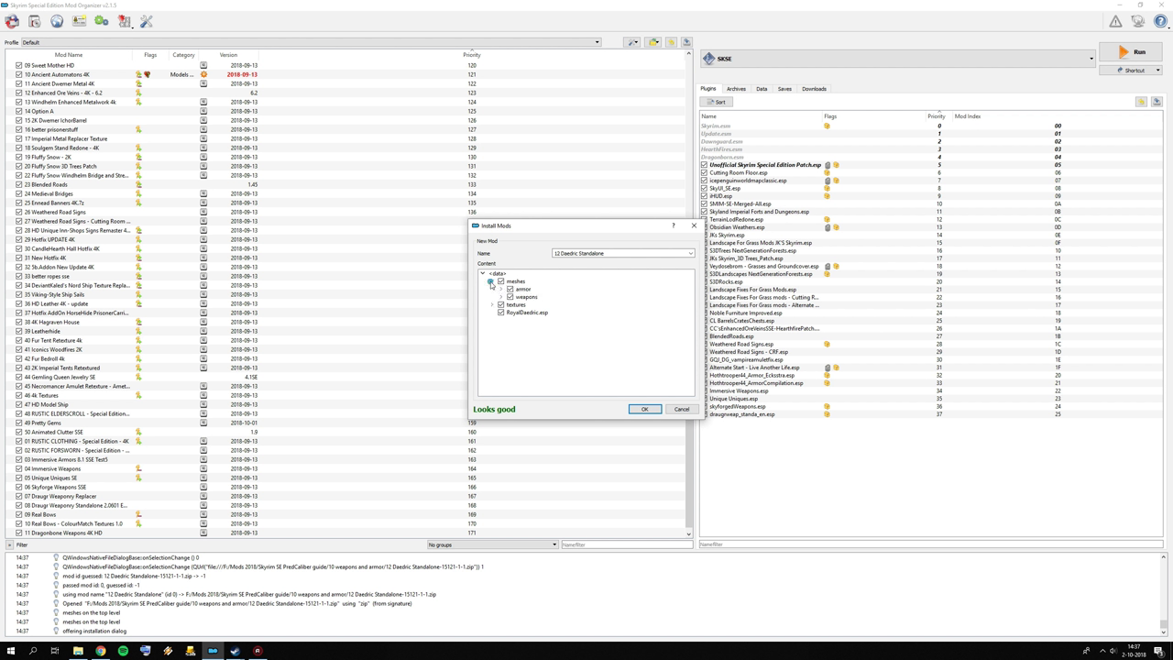
click(500, 289)
click(501, 289)
click(492, 282)
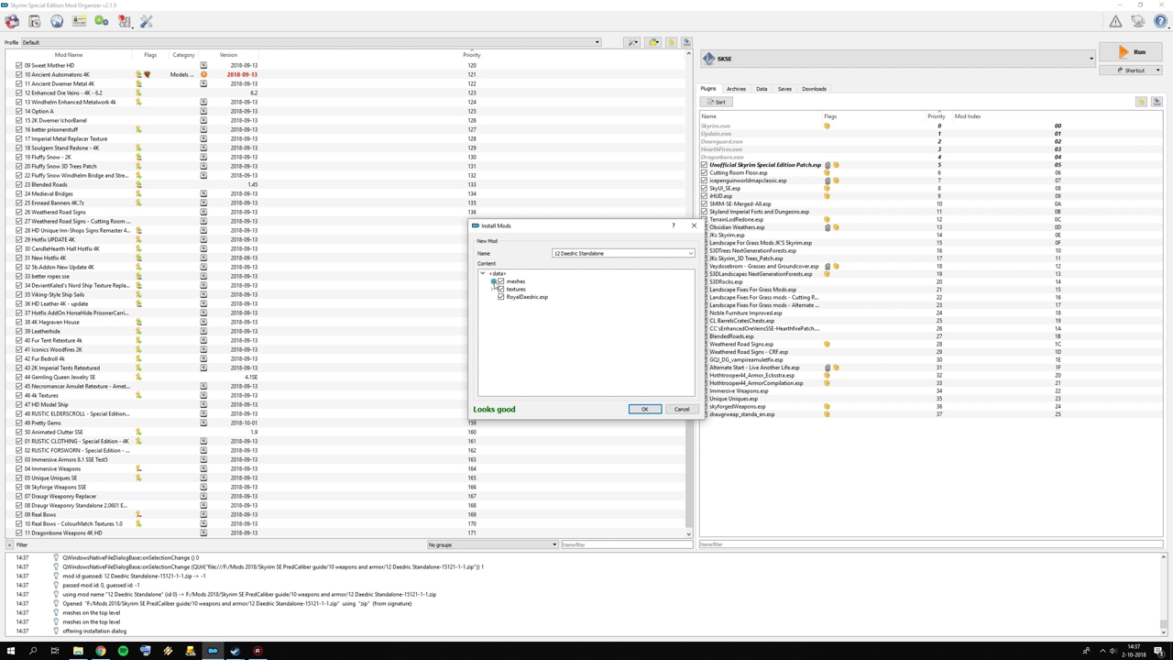
click(492, 290)
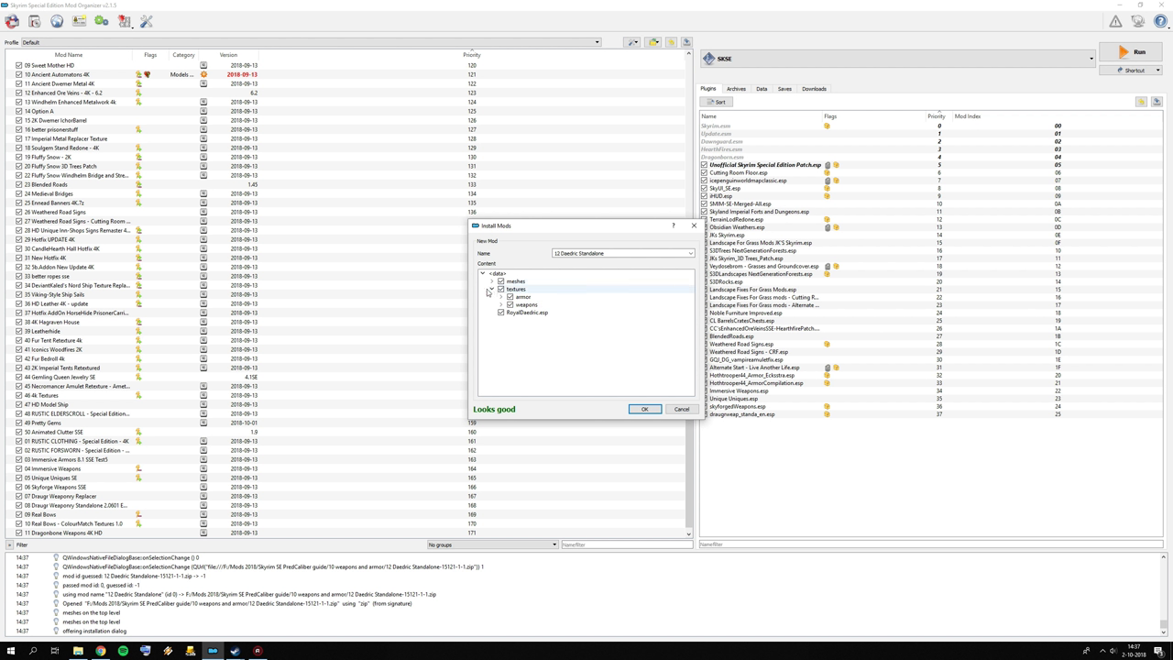
click(490, 289)
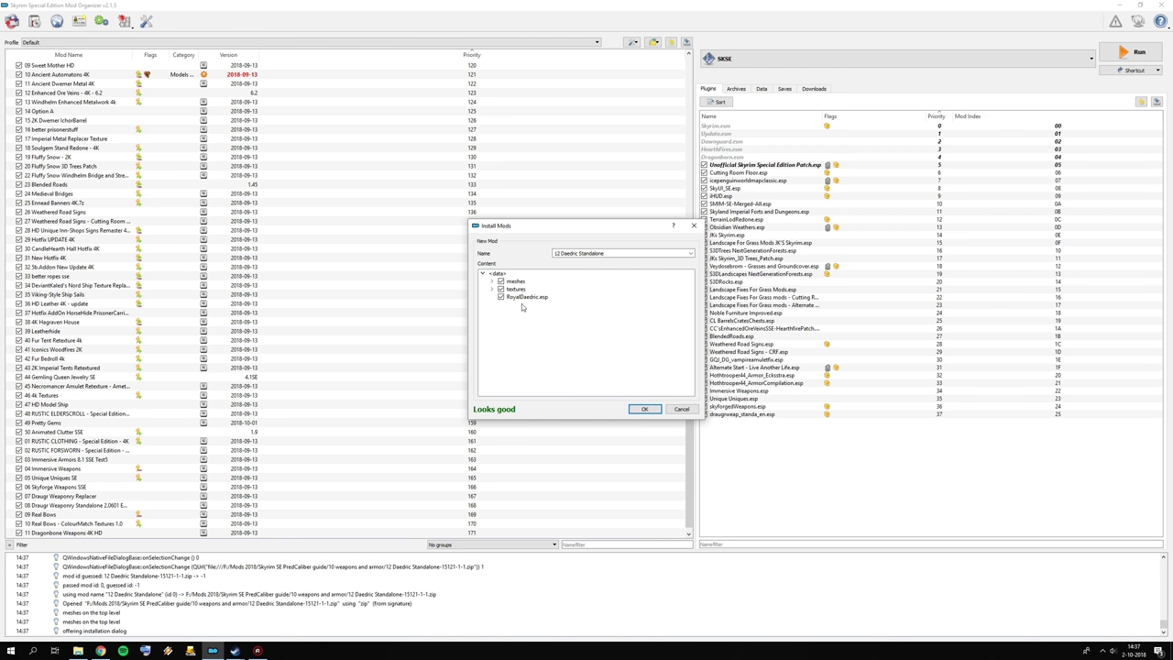
click(644, 408)
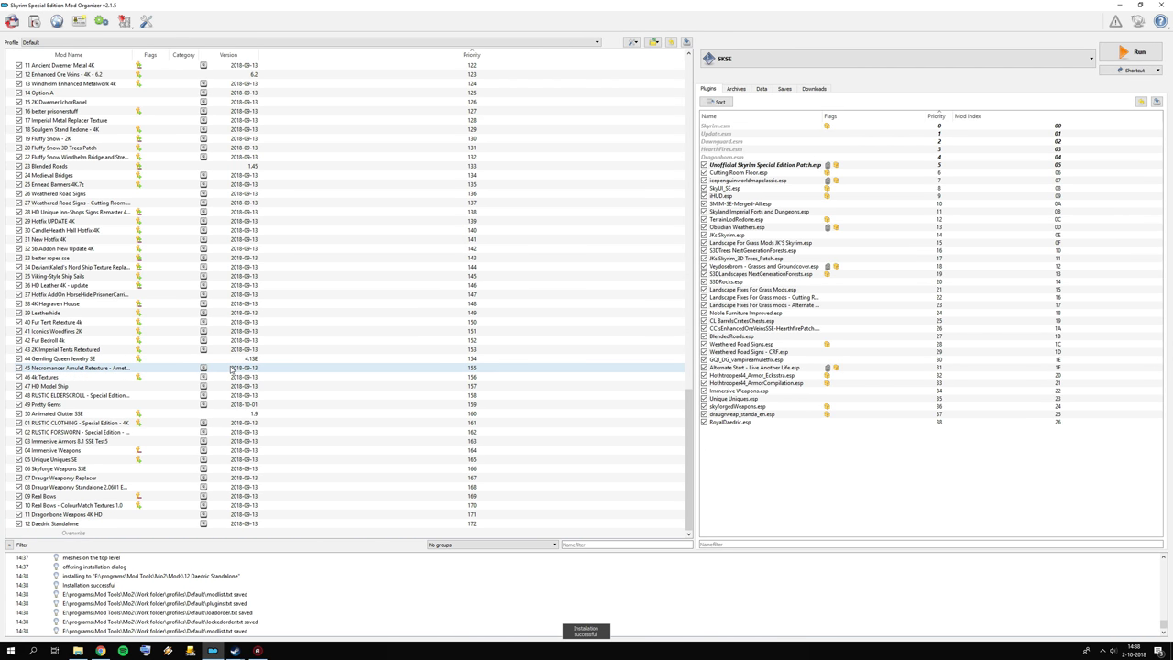
Step: Install and enable the 13 Phoenix v1.4 archive through the manual installer
click(35, 21)
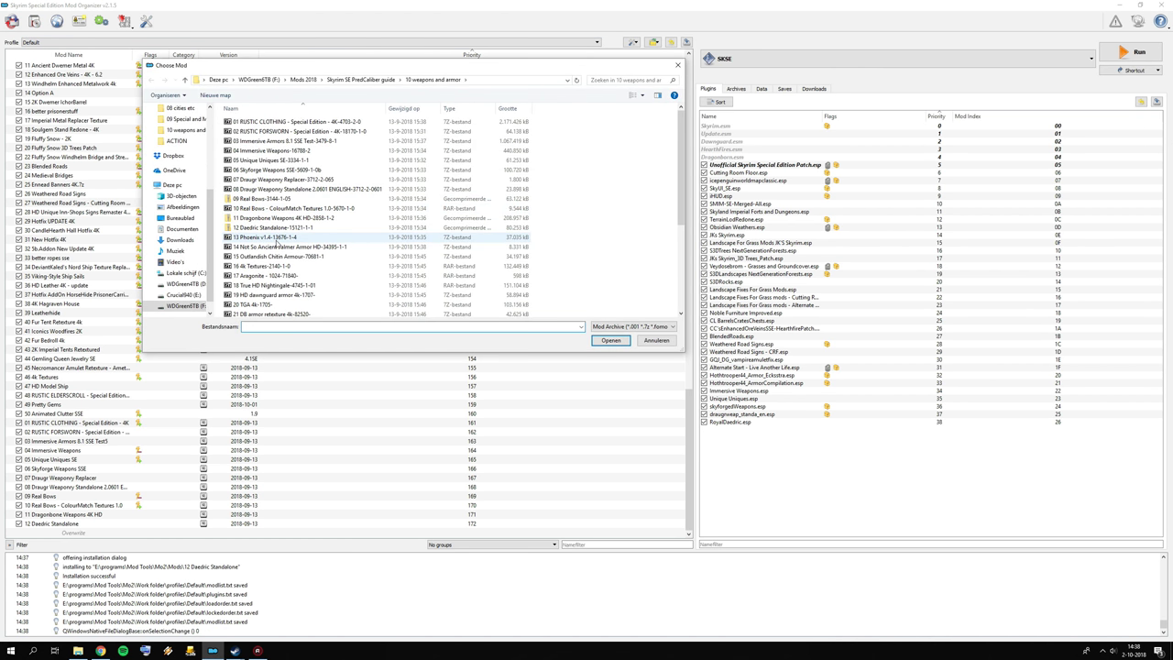
double_click(281, 237)
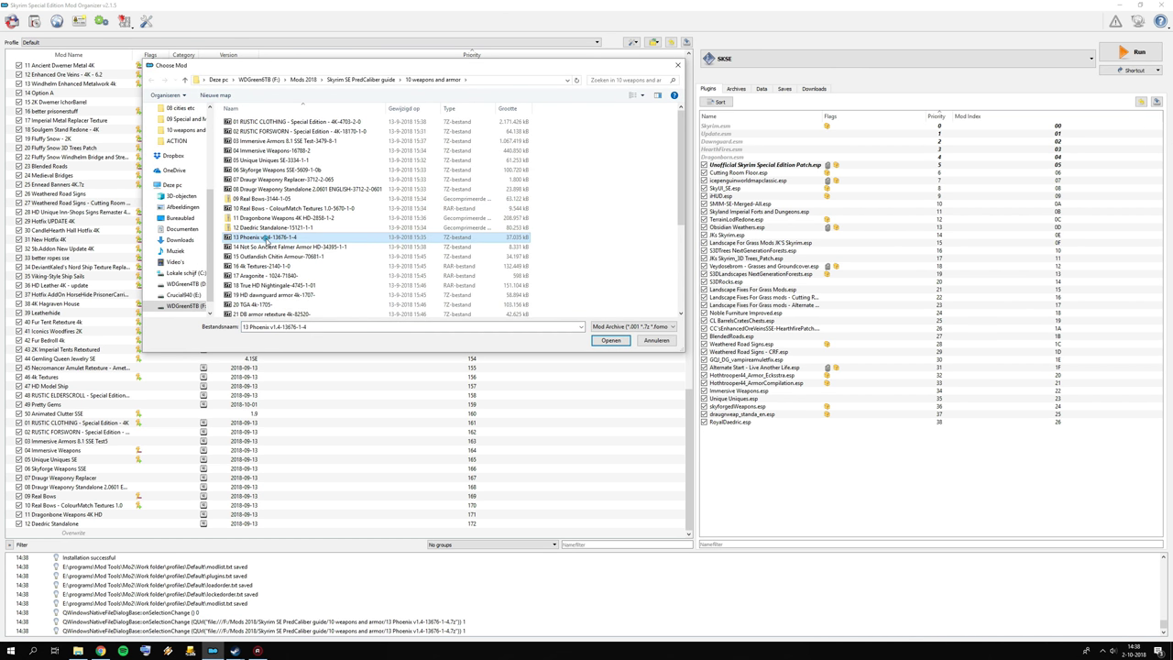
click(104, 650)
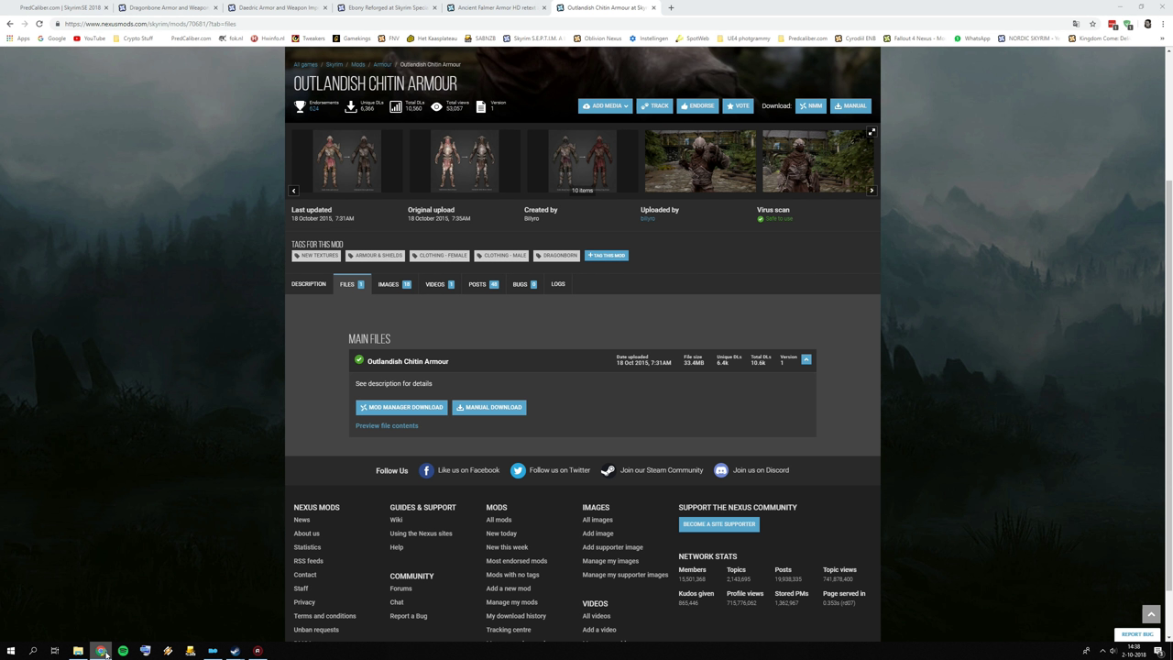
click(103, 650)
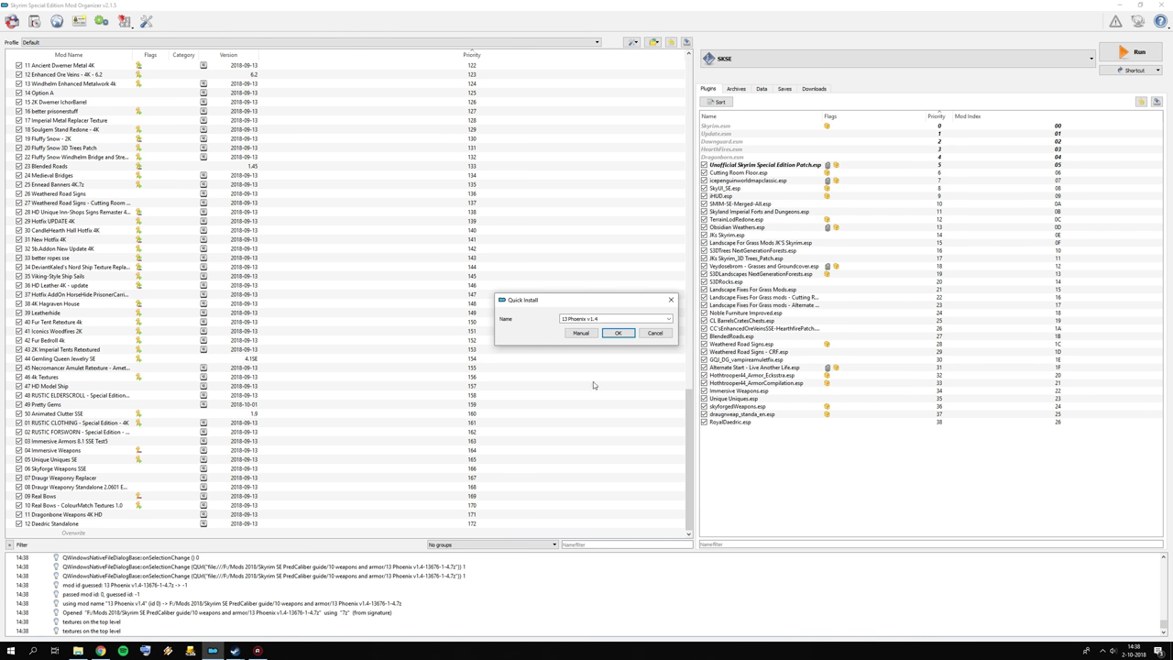
click(580, 333)
click(645, 410)
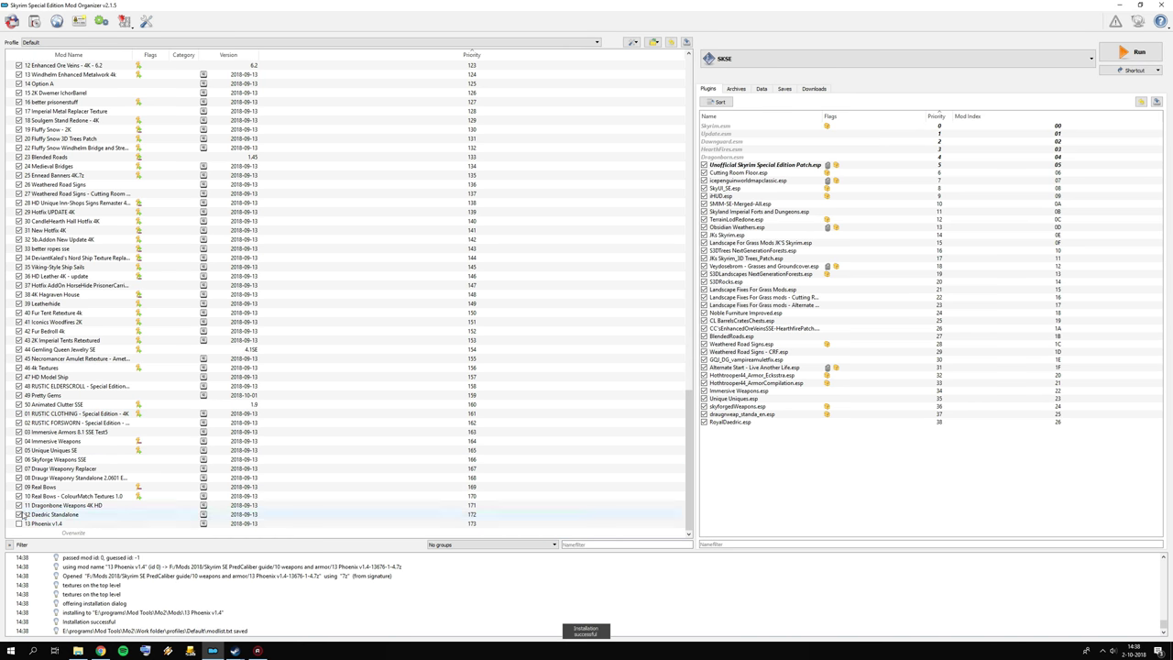
Step: Install and enable the 14 Not So Ancient Falmer Armor HD archive manually, setting its Data folder as the data directory
click(11, 21)
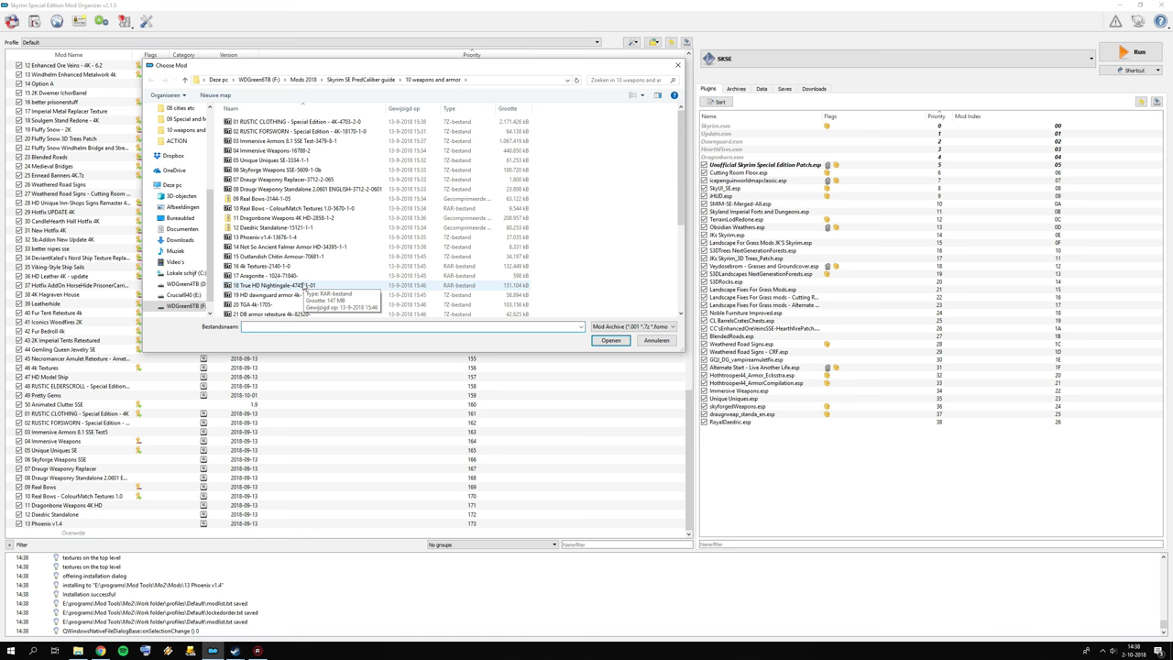
double_click(266, 249)
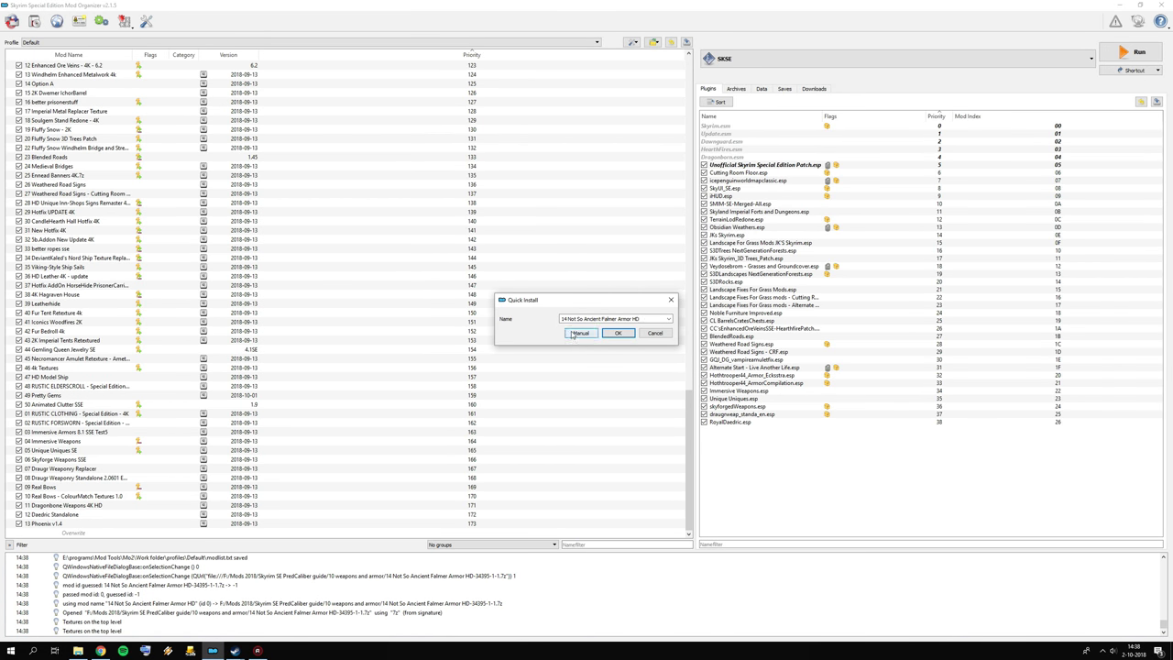
click(580, 333)
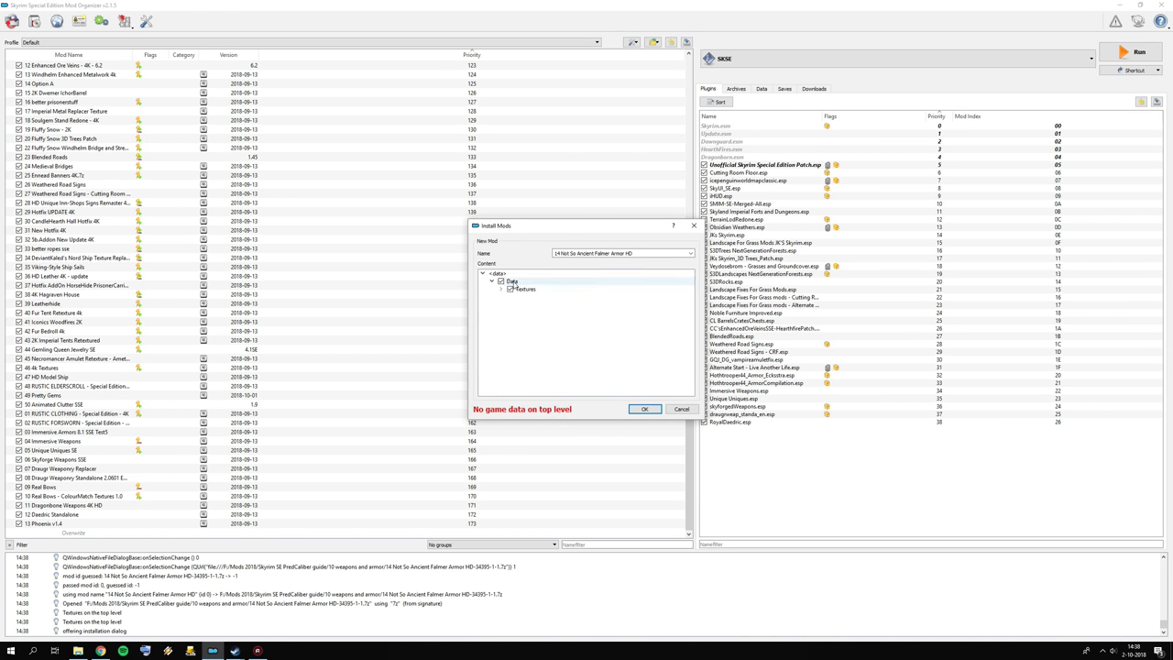
right_click(511, 281)
click(540, 286)
click(644, 409)
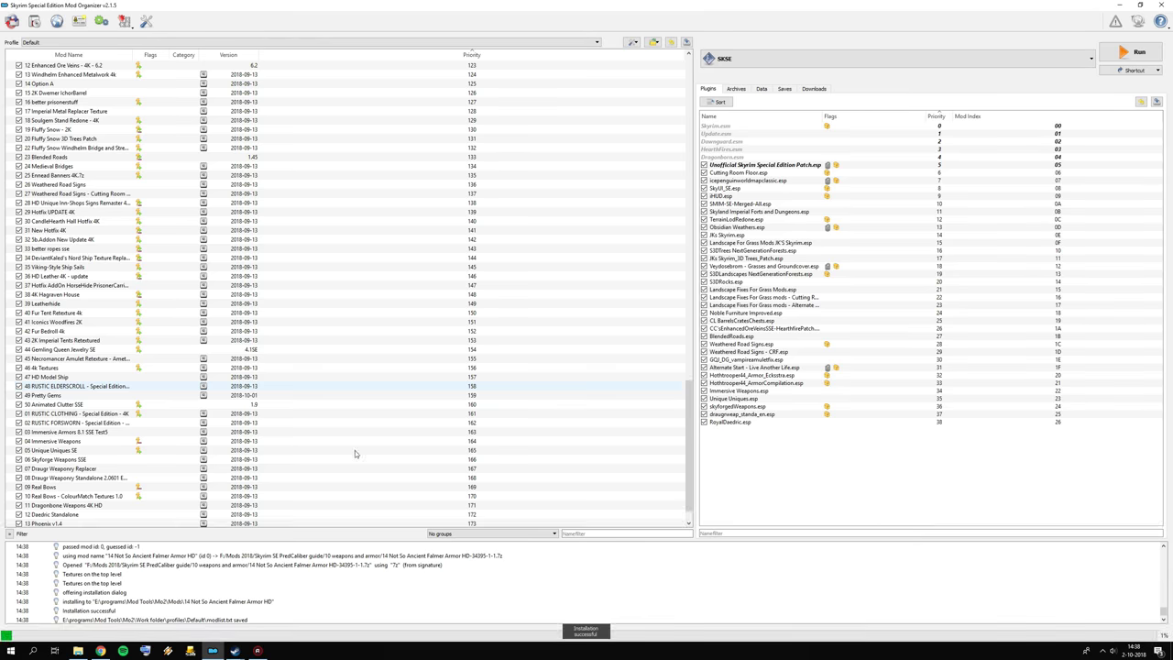
Step: Glance at the Outlandish Chitin Armour page, and install and enable the 15 Outlandish Chitin Armour archive
click(100, 651)
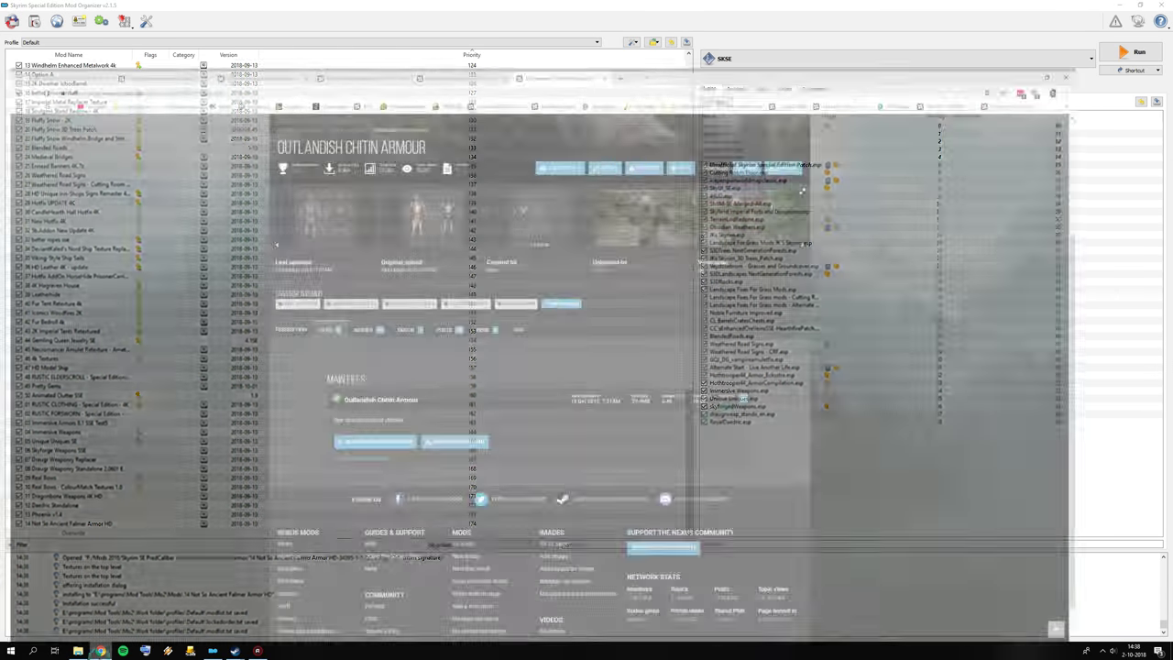
click(101, 650)
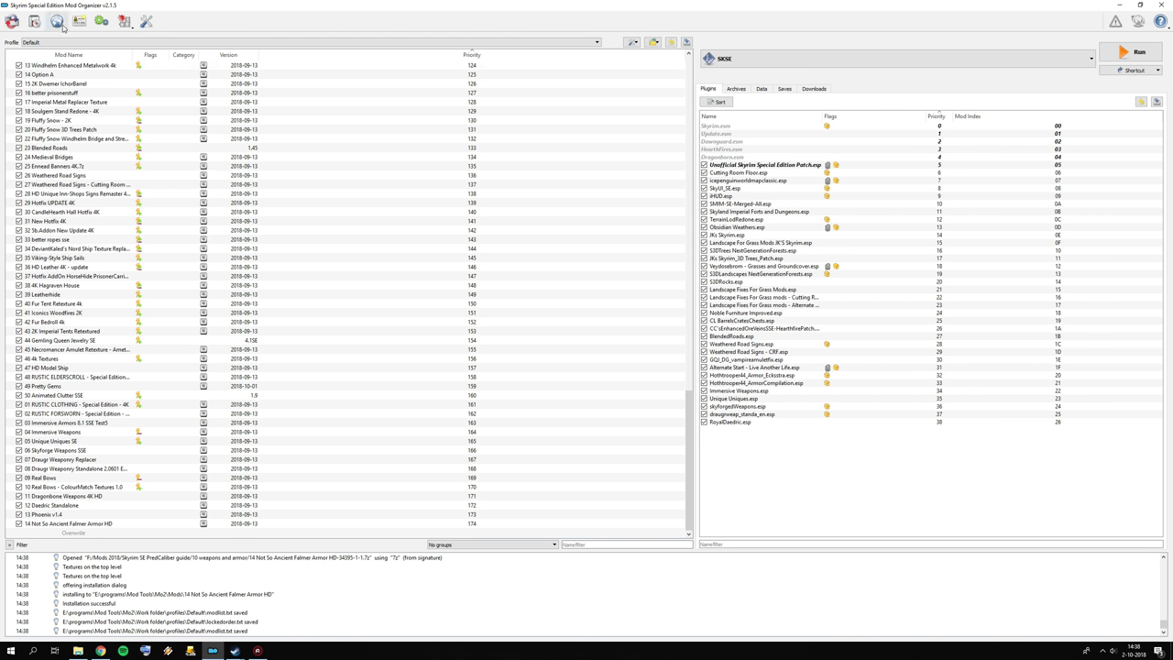
click(35, 23)
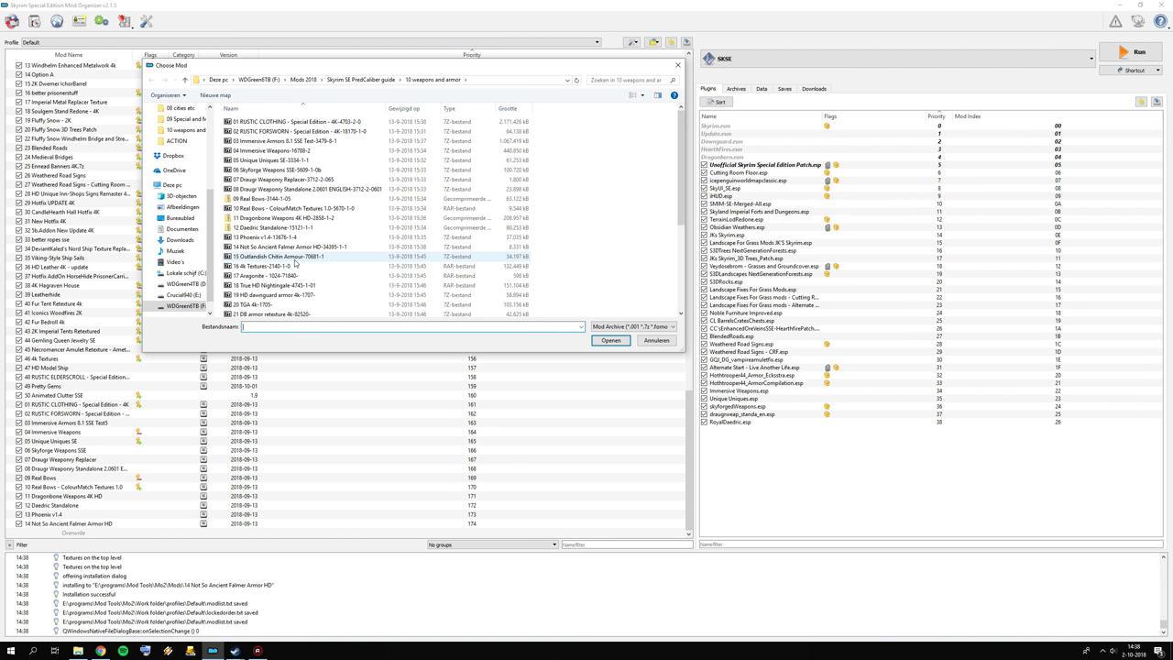
double_click(295, 257)
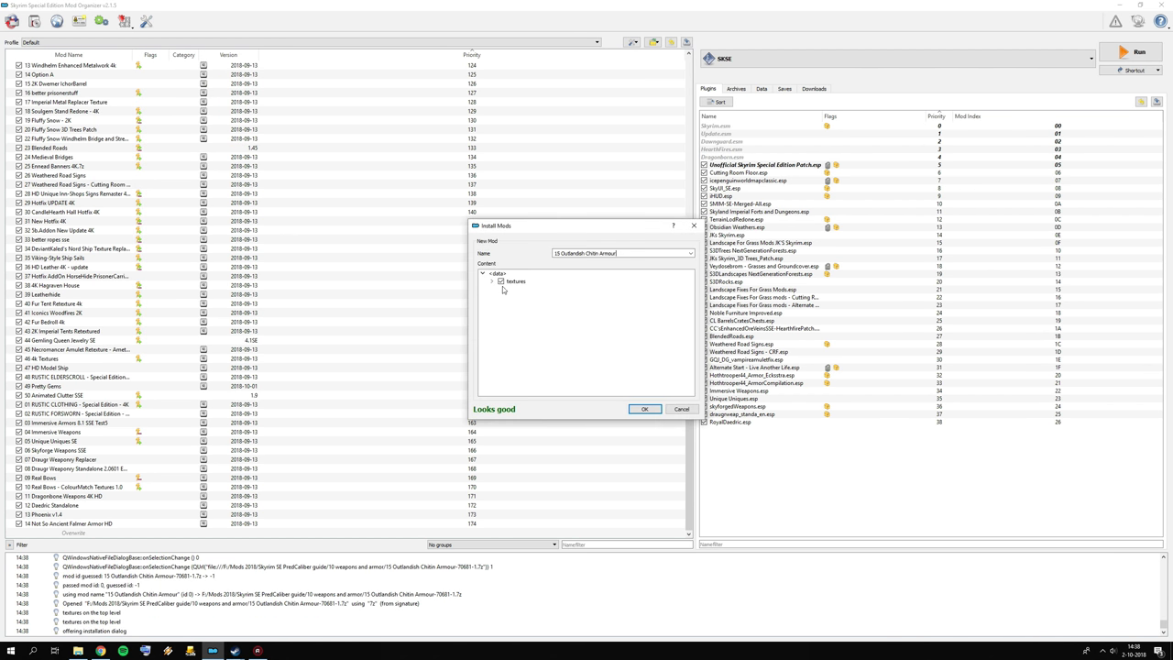
click(643, 410)
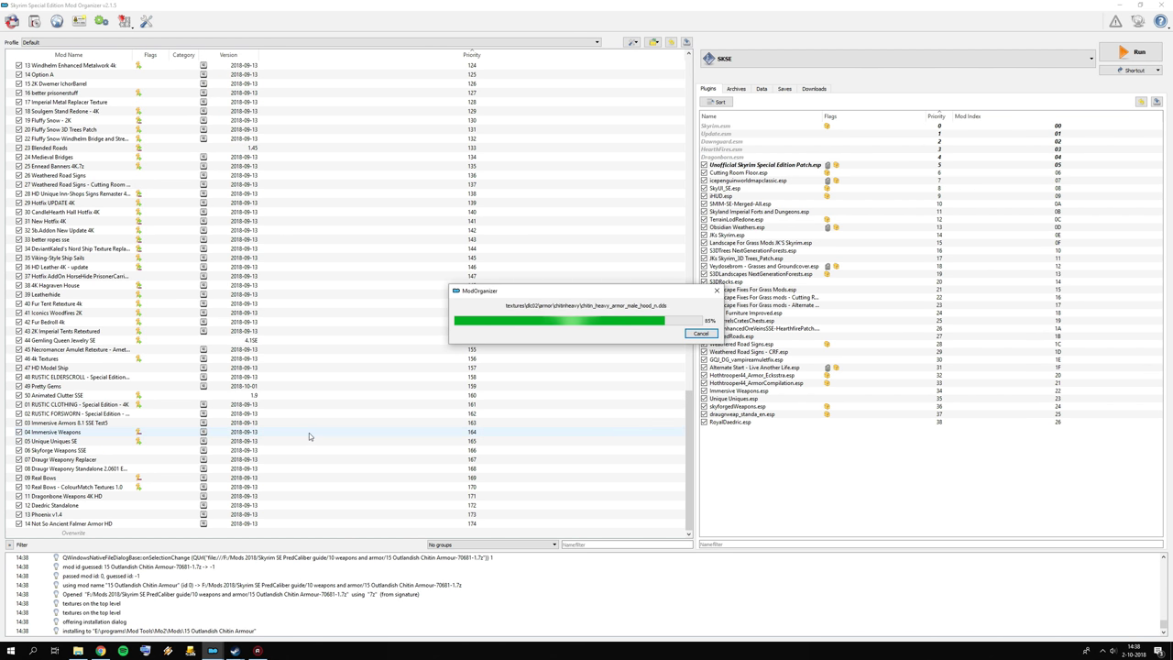
click(15, 526)
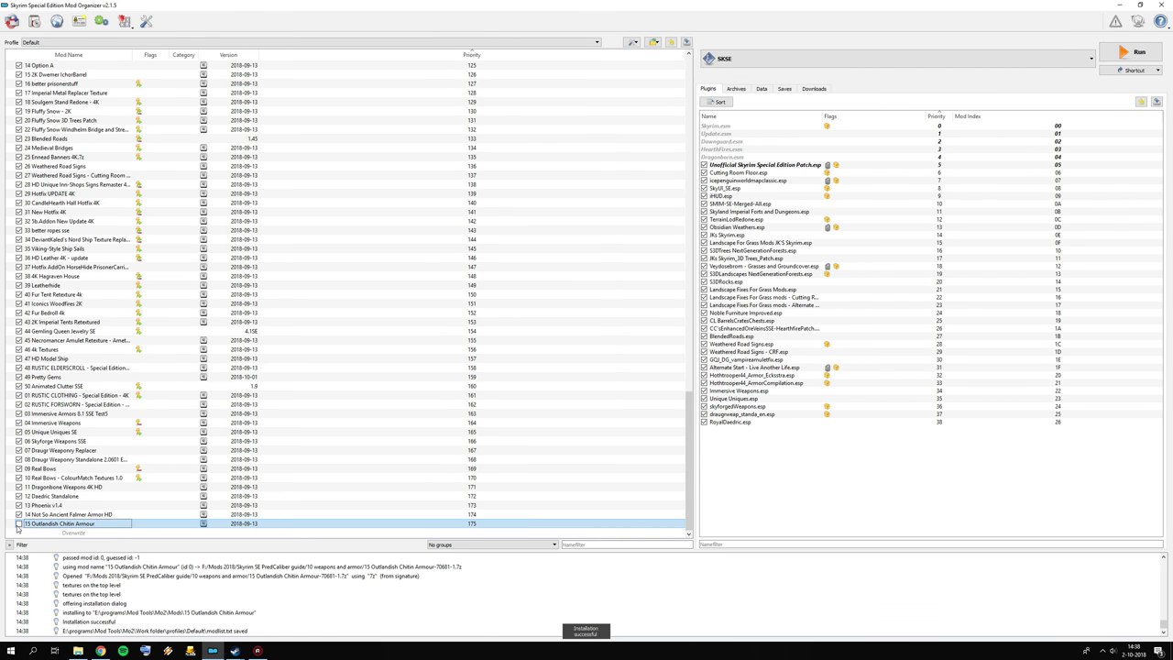
Step: Switch to the browser and close the five finished mod pages to return to the PredCaliber guide list
click(100, 651)
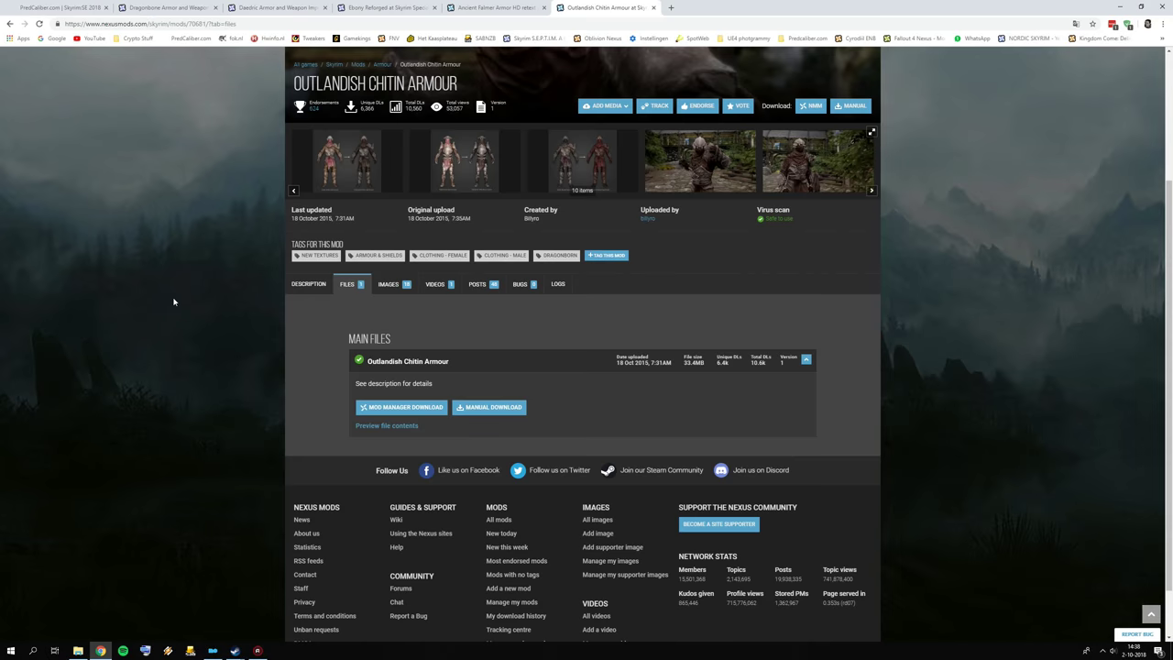
click(218, 8)
click(217, 8)
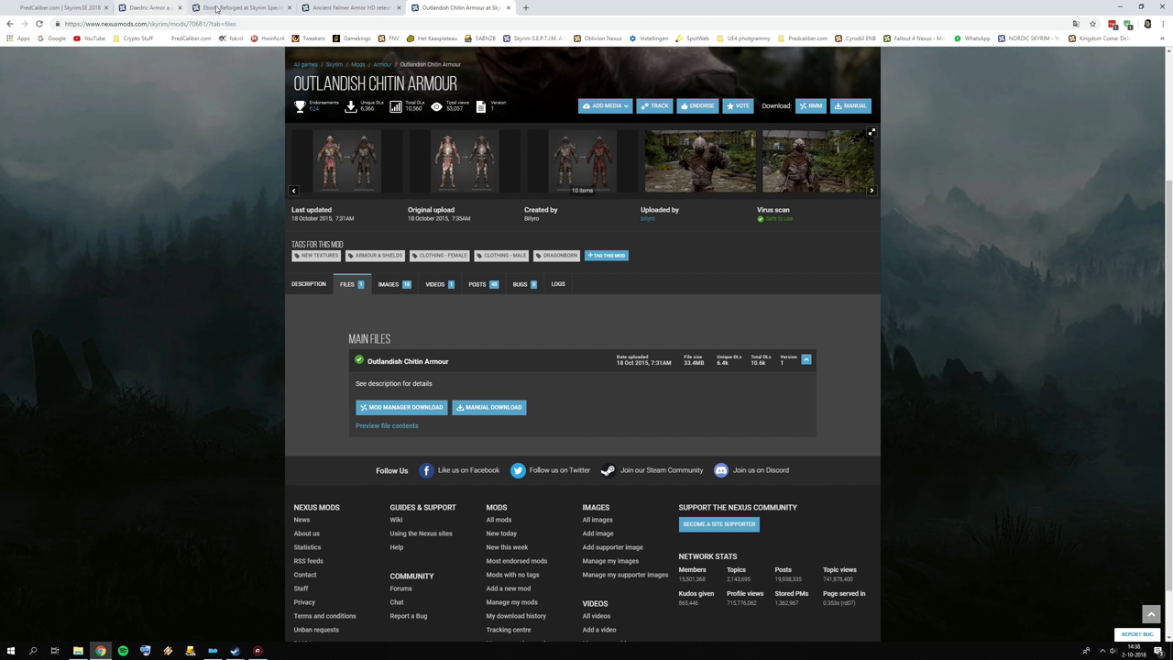
click(218, 7)
click(217, 7)
click(217, 7)
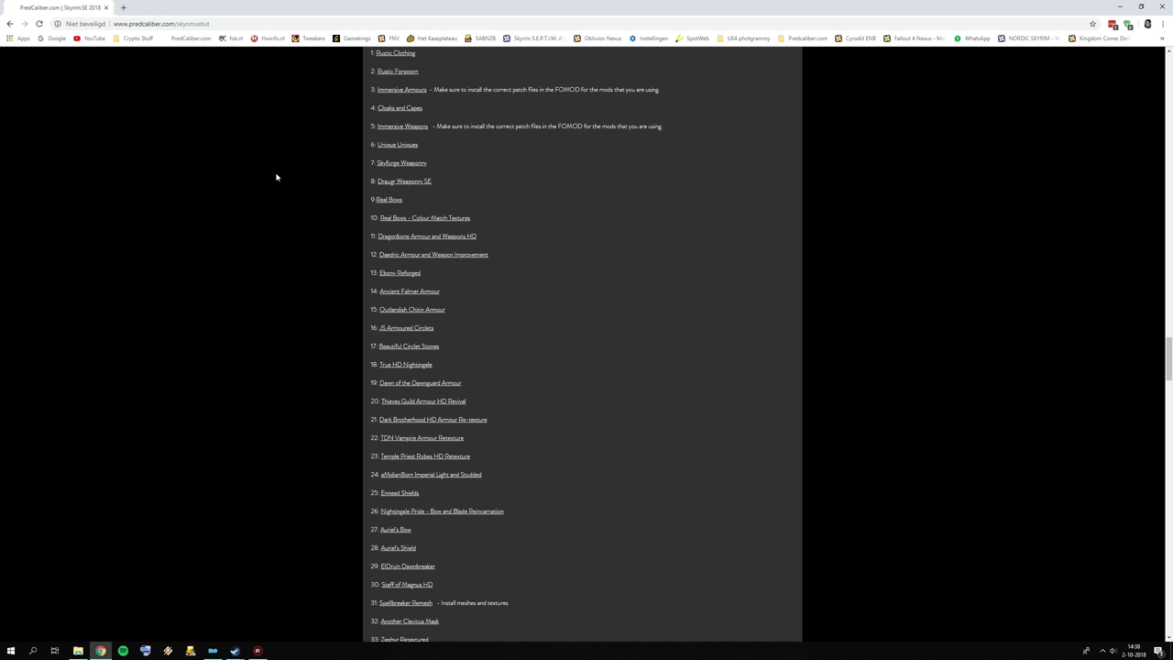
Step: Open the guide's JS Armoured Circlets, Beautiful Circlet Stones and True HD Nightingale links in new tabs
right_click(422, 322)
click(454, 328)
right_click(421, 348)
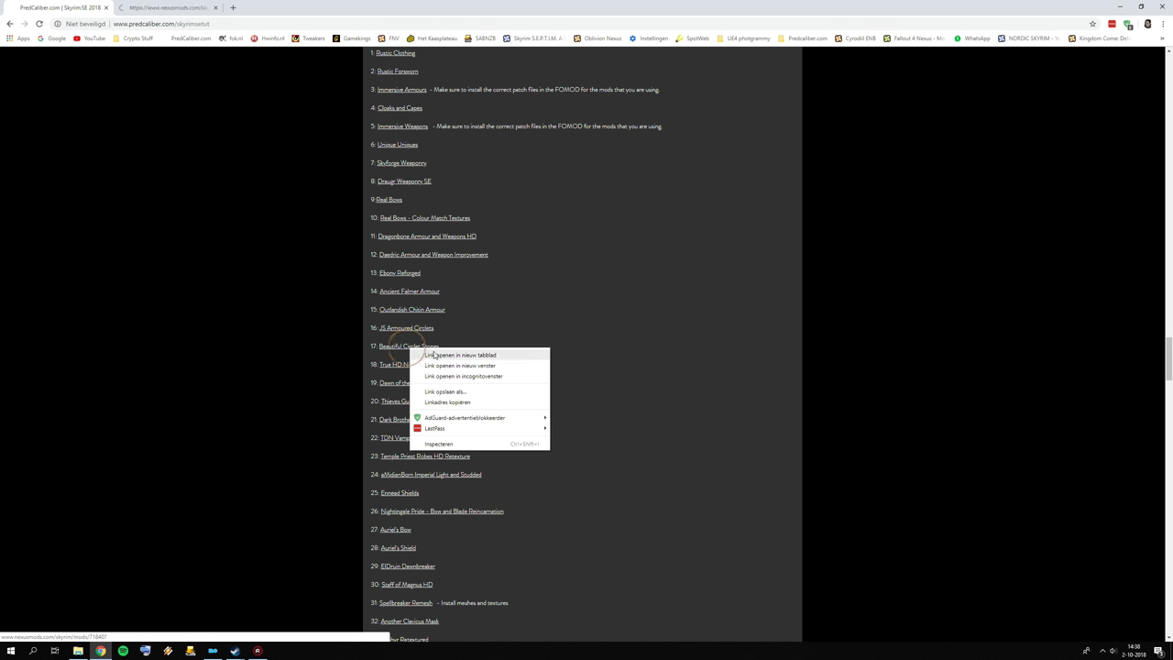
click(439, 356)
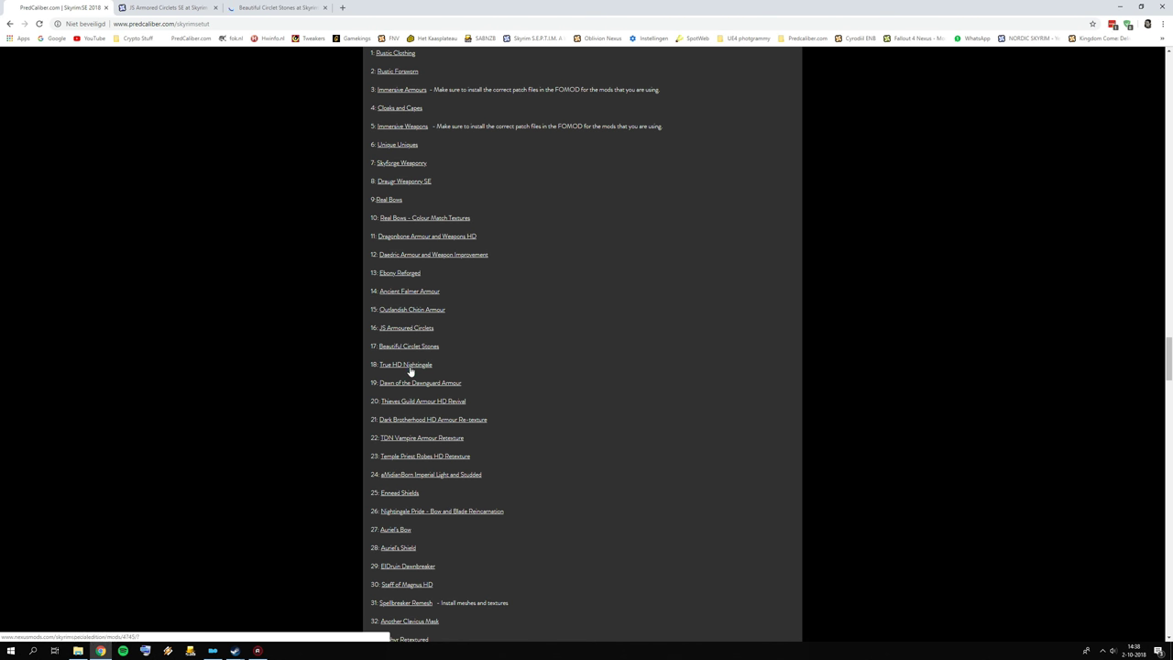
right_click(409, 370)
click(438, 376)
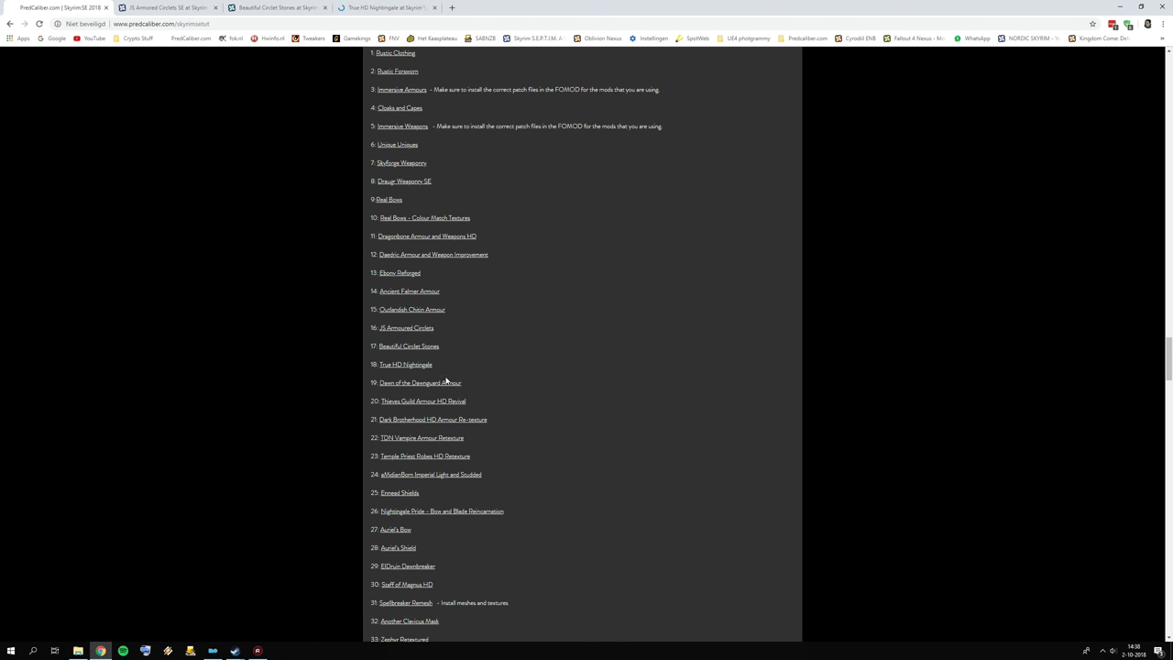
Step: Open the guide's Dawn of the Dawnguard Armour, Thieves Guild Armour HD Revival and Dark Brotherhood HD Armour Re-texture links in new tabs
right_click(427, 390)
click(436, 393)
right_click(434, 402)
click(452, 409)
right_click(427, 422)
click(448, 426)
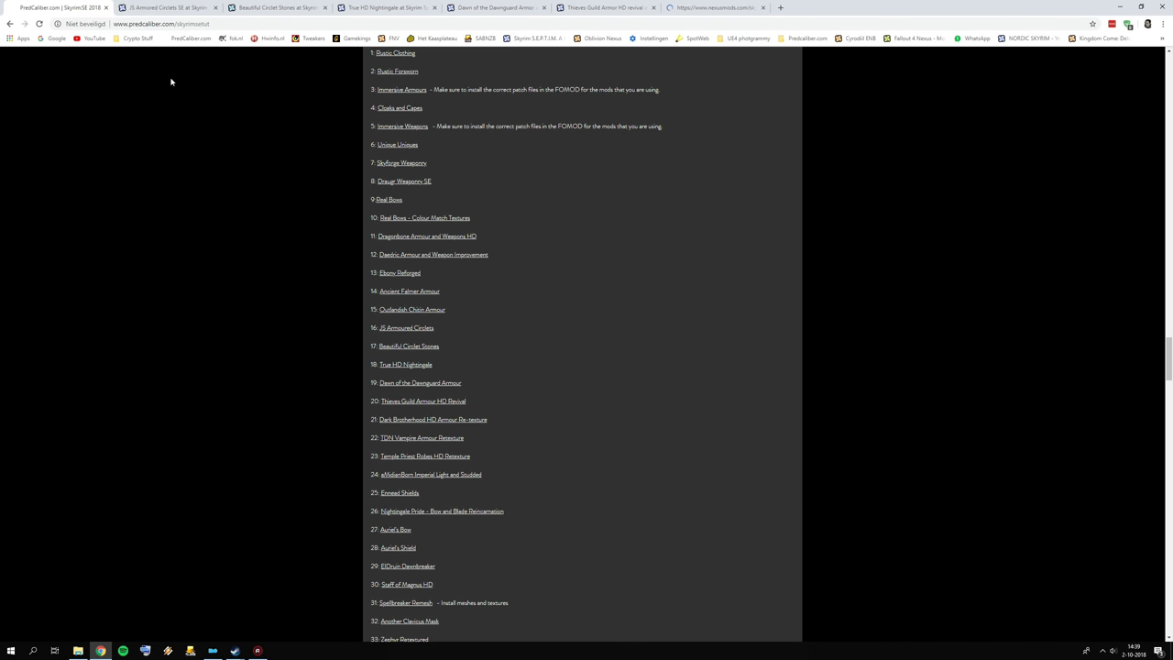
Step: Look through the texture-size variants offered among the JS Armored Circlets SE main files
click(158, 7)
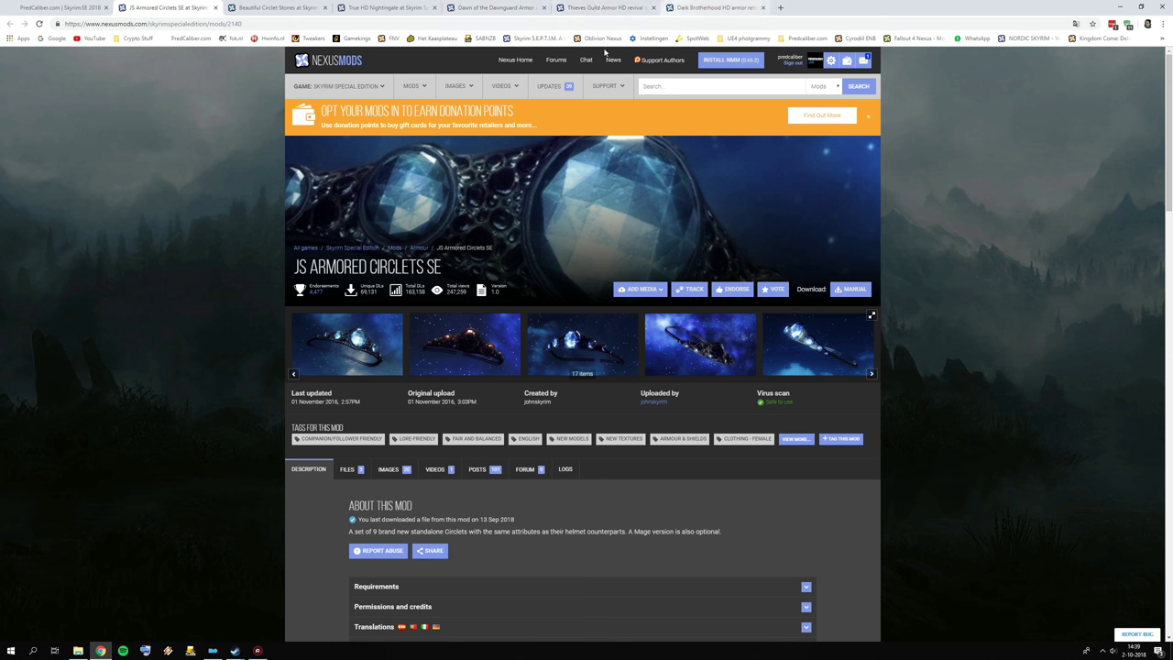
scroll(365, 372, down, 1)
scroll(366, 373, down, 1)
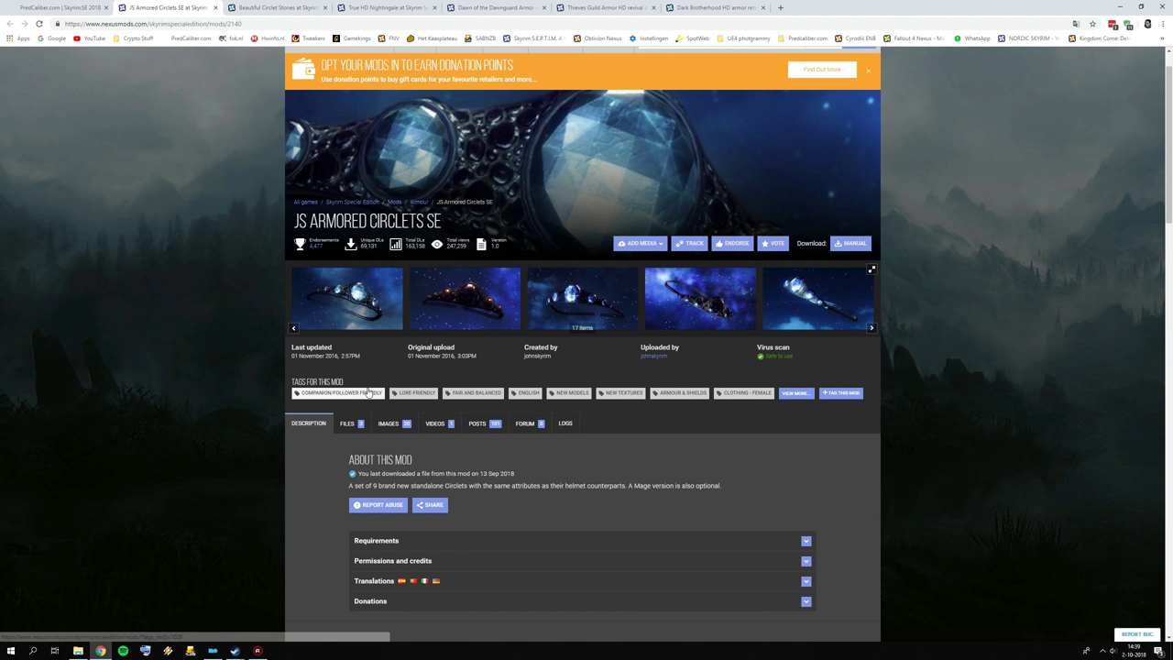
click(354, 444)
scroll(409, 438, down, 2)
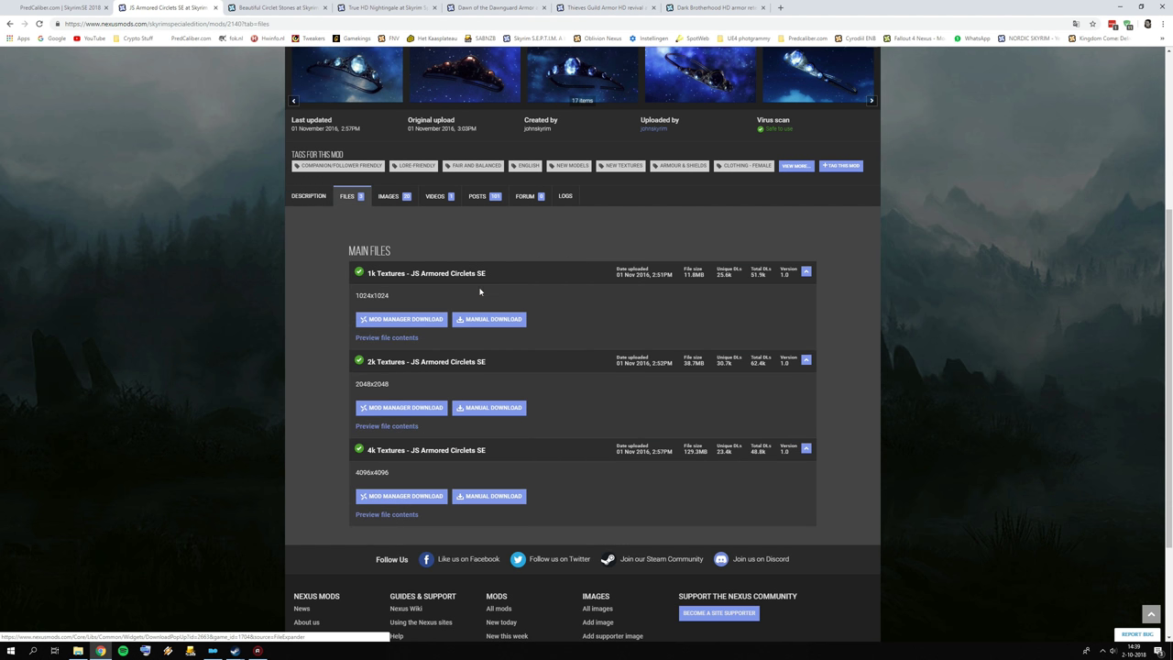
scroll(394, 417, up, 2)
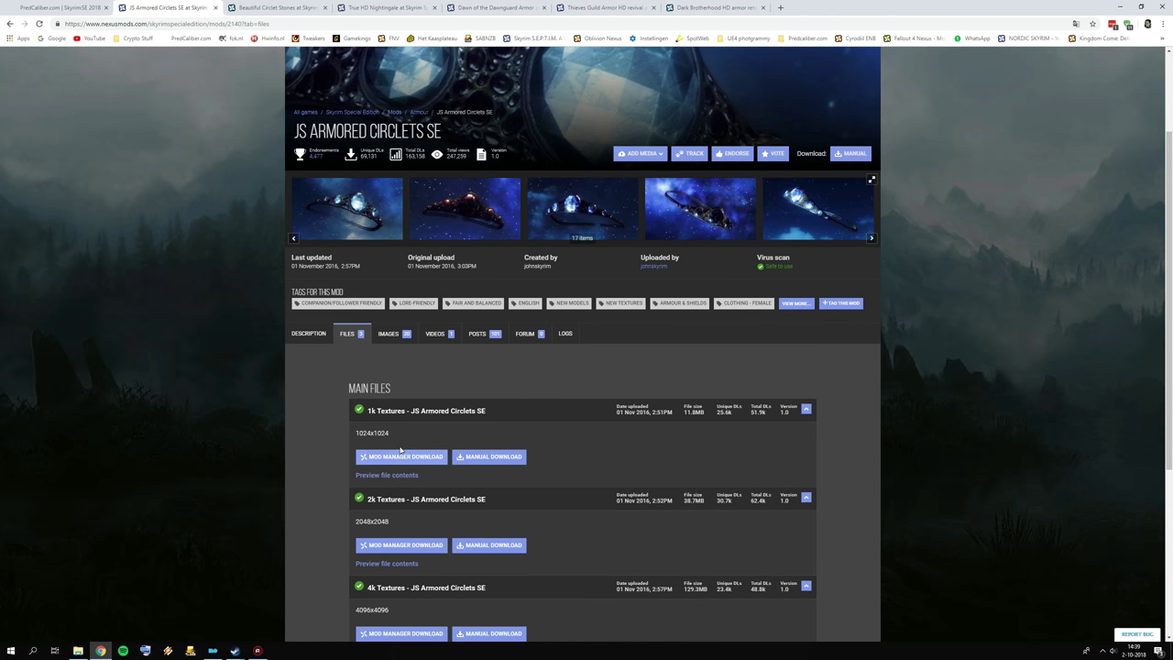
scroll(403, 504, down, 2)
scroll(449, 458, up, 1)
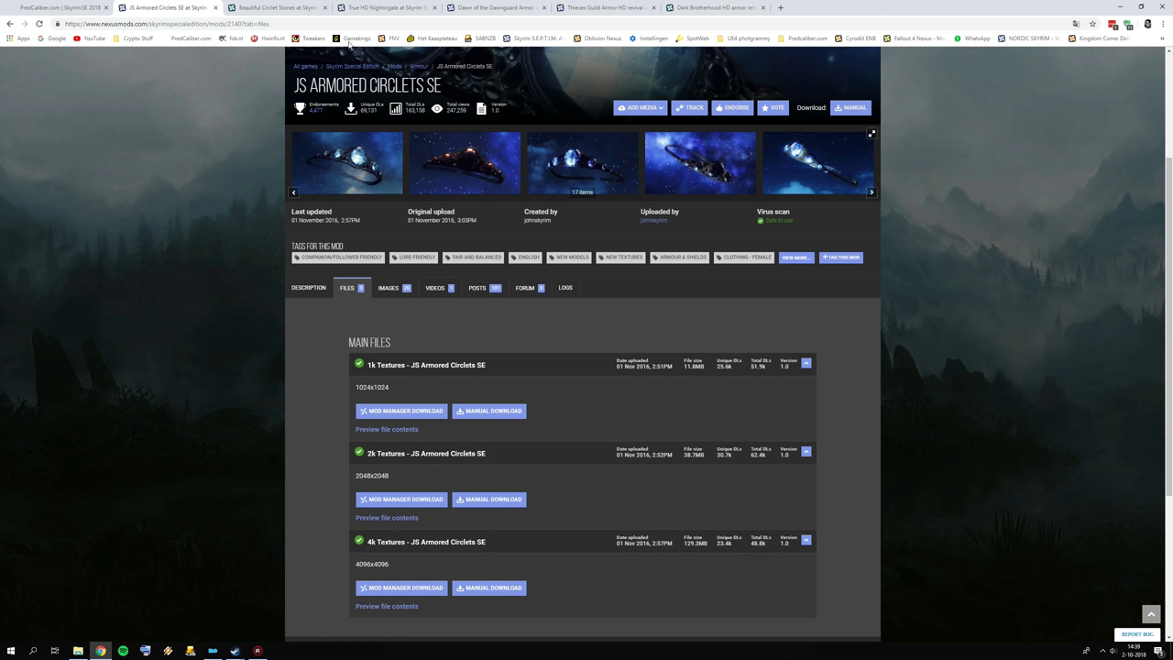
Step: Look through the gem variants and texture sizes among the Beautiful Circlet Stones main files
click(274, 8)
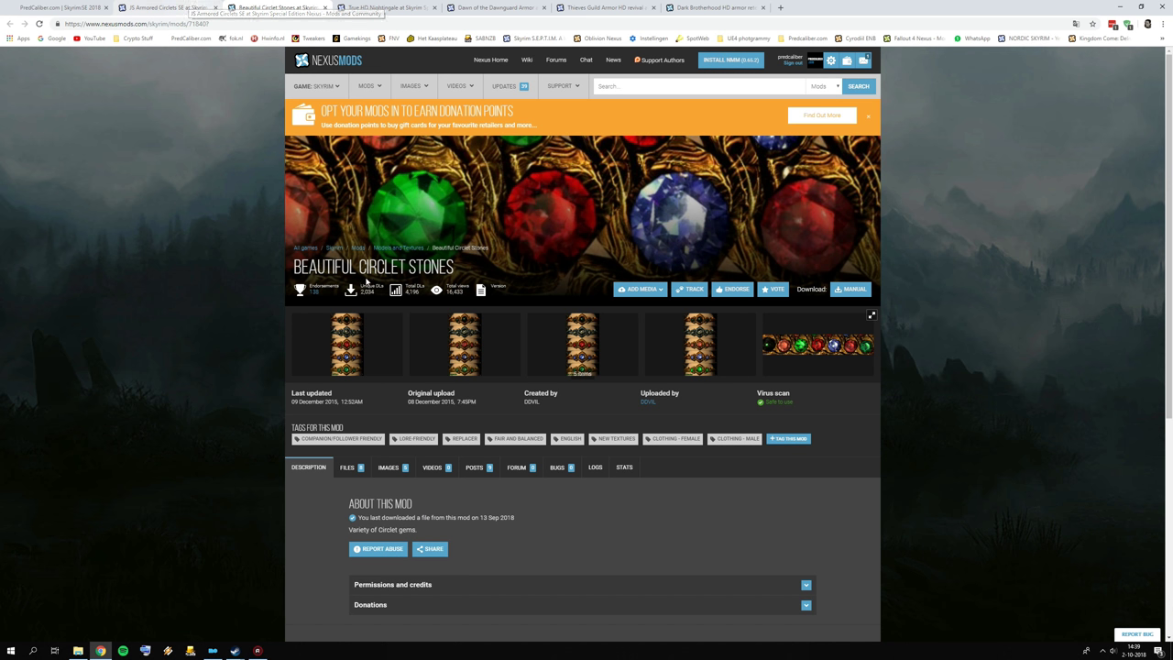
click(354, 469)
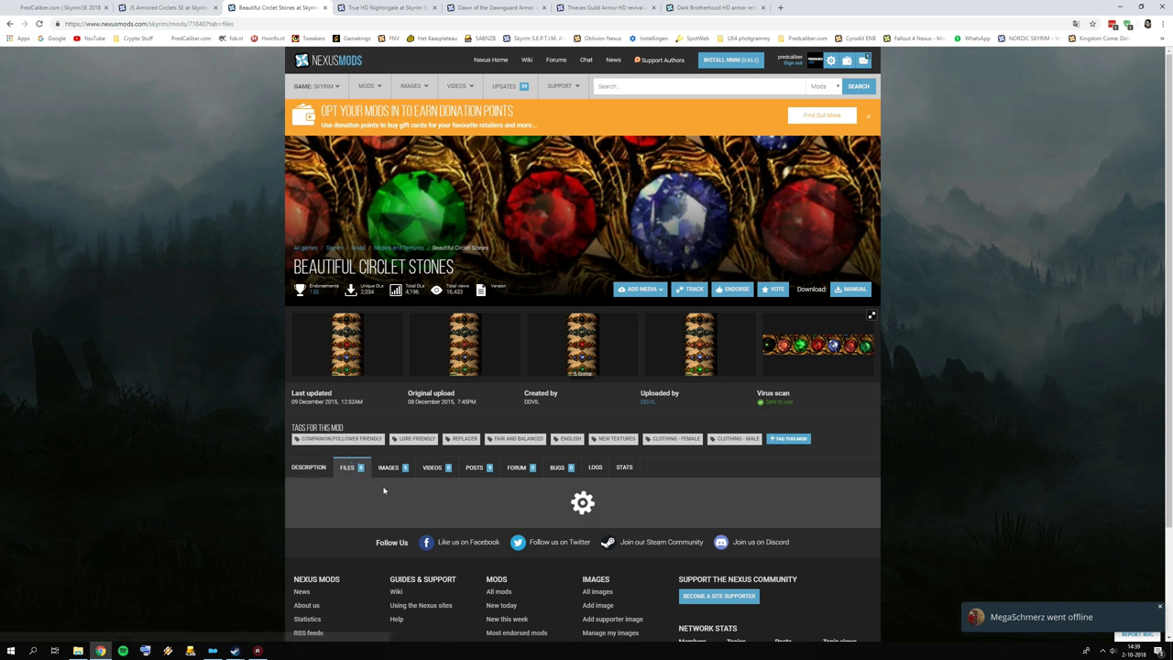
scroll(367, 469, down, 3)
scroll(377, 460, down, 4)
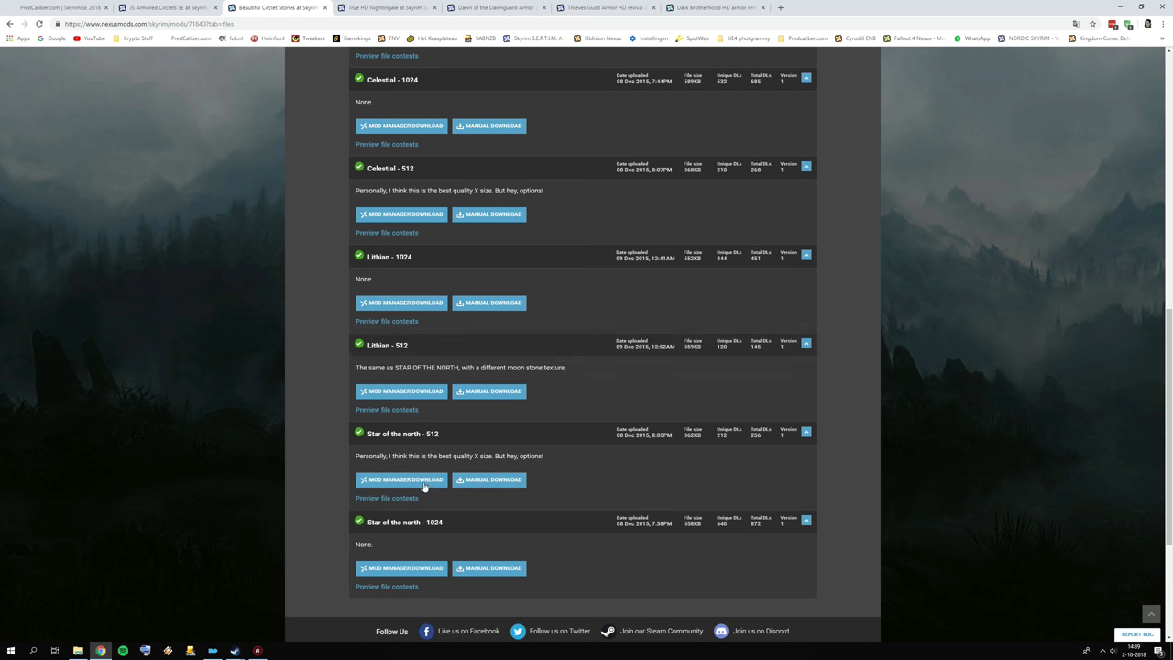
scroll(426, 466, up, 1)
scroll(426, 465, up, 5)
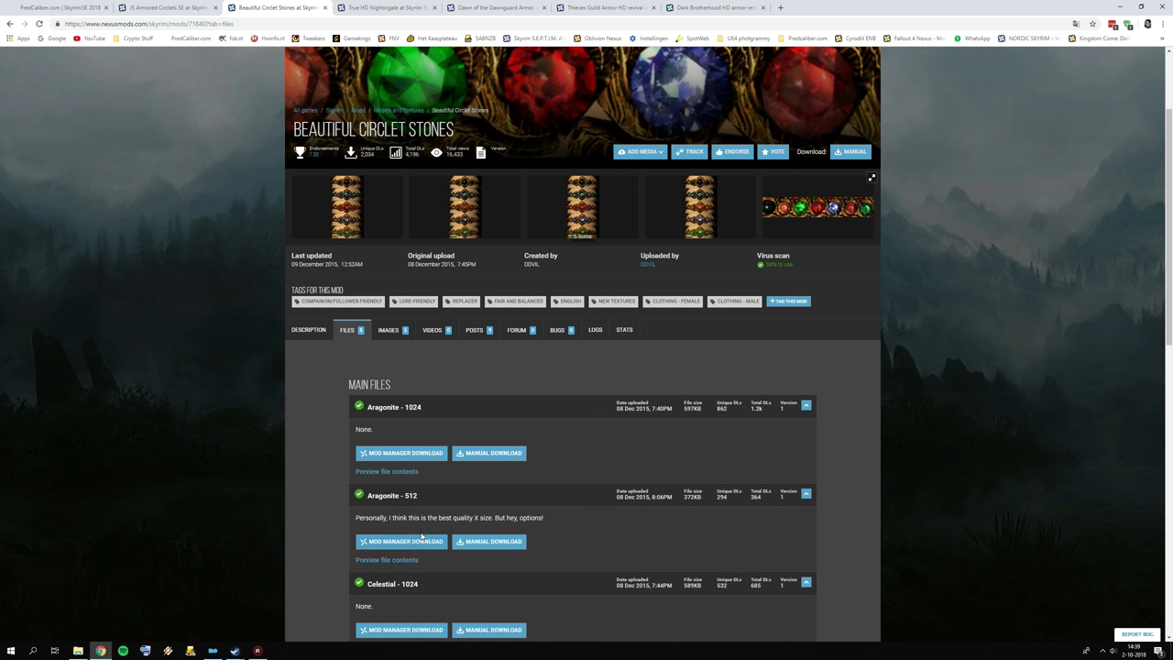
scroll(421, 536, down, 5)
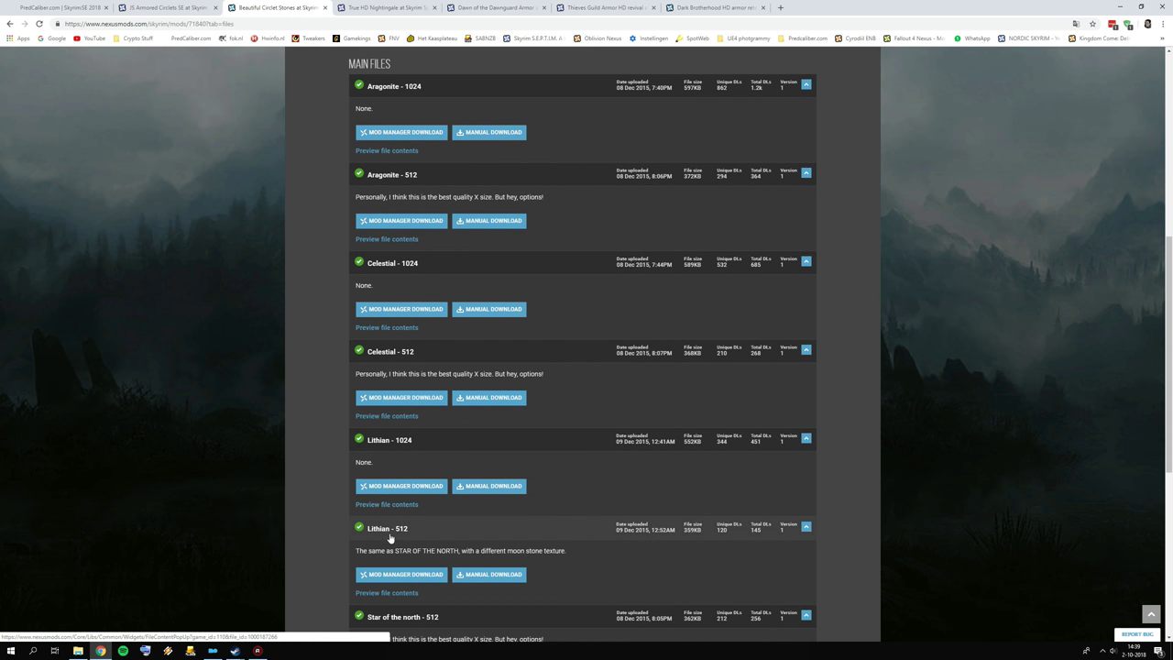
scroll(427, 479, up, 5)
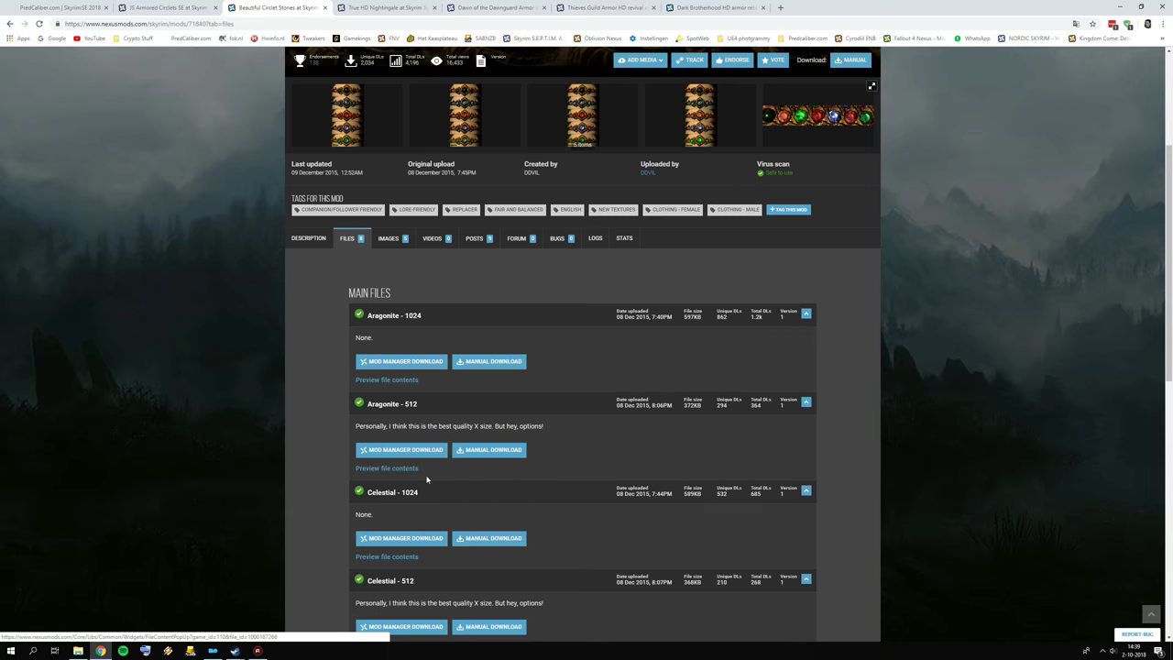
Step: Check Mod Organizer's archive list for the Beautiful Circlet Stones variant, dismiss it without installing, and review the mod's files in the browser again
click(211, 650)
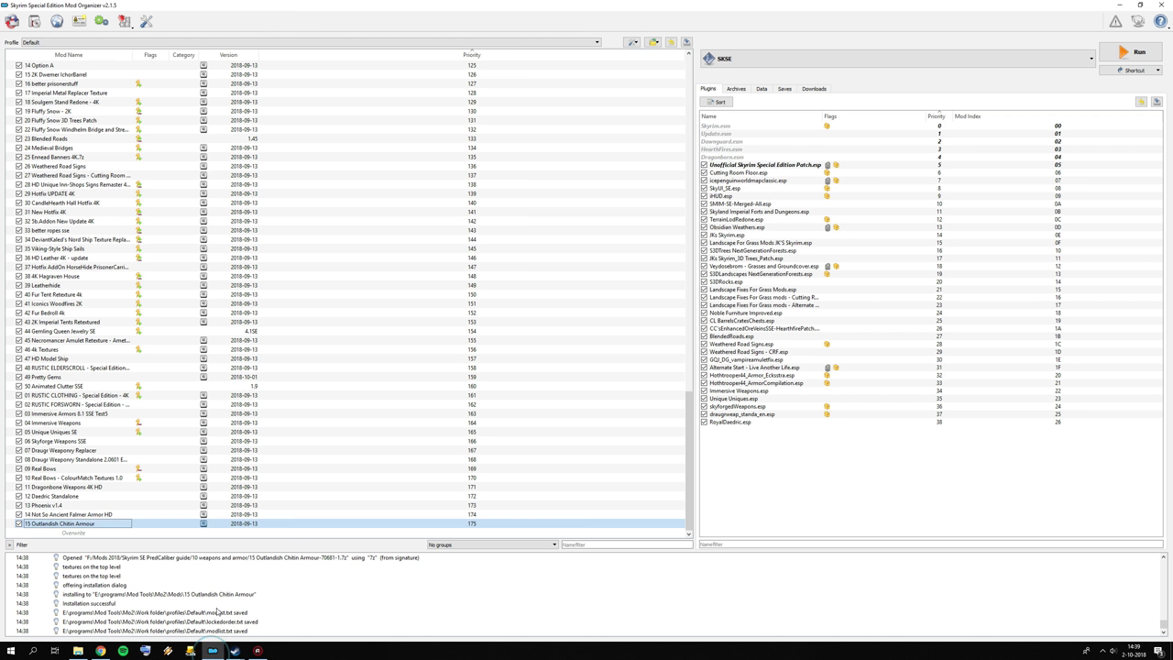
click(34, 21)
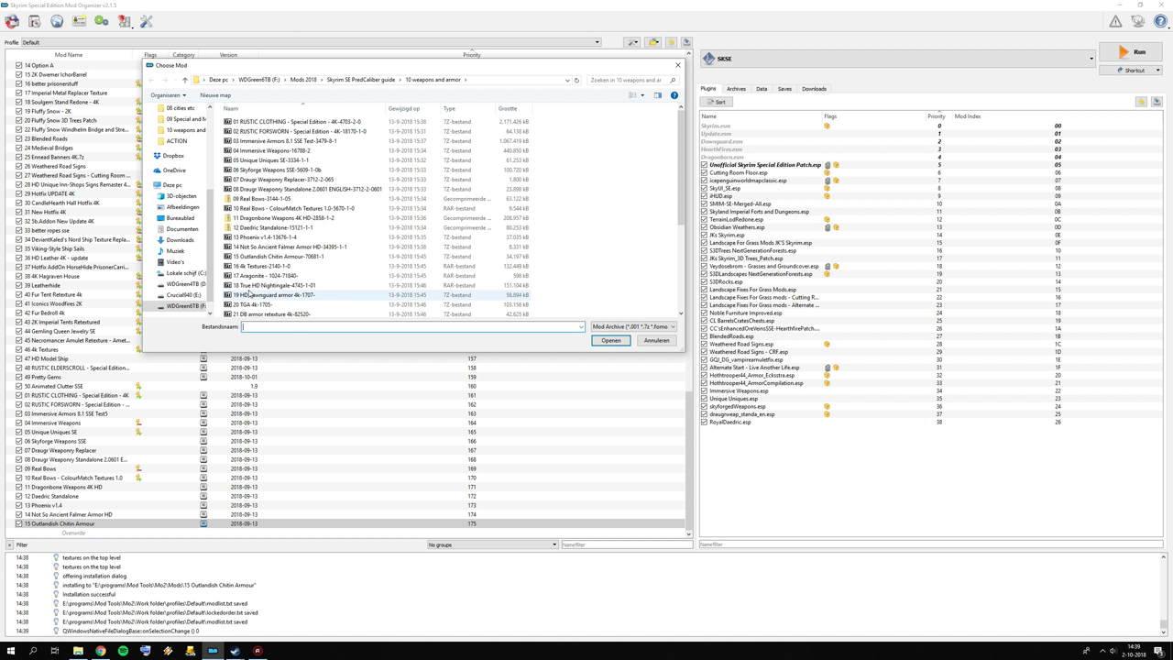
click(656, 340)
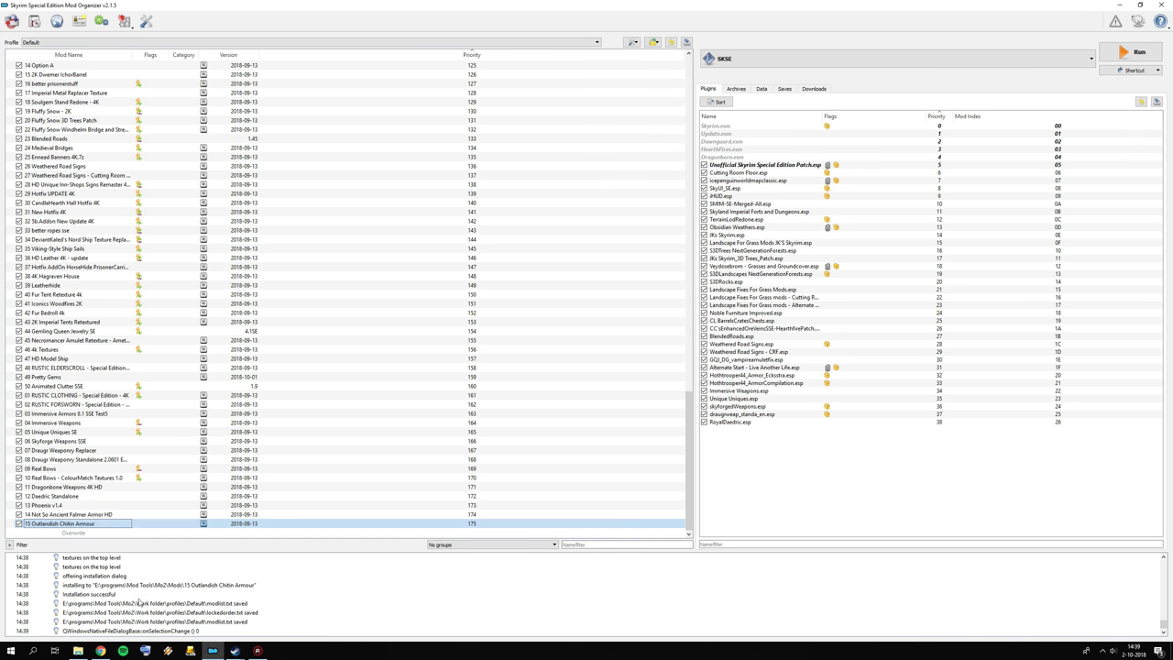
click(101, 650)
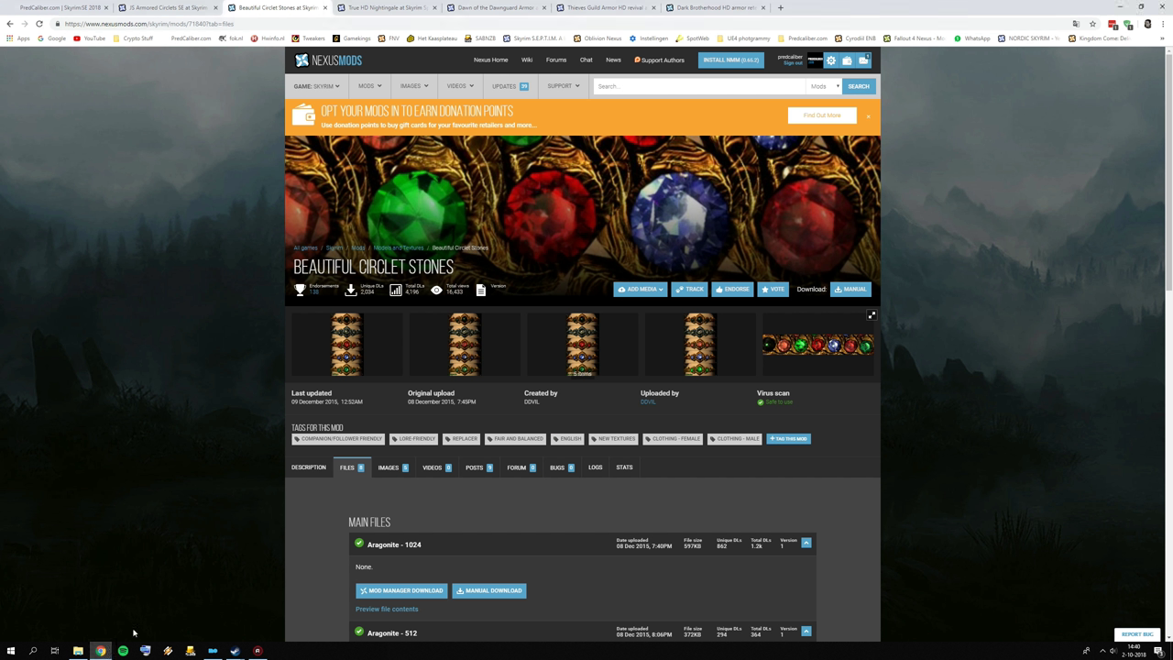
scroll(373, 422, down, 3)
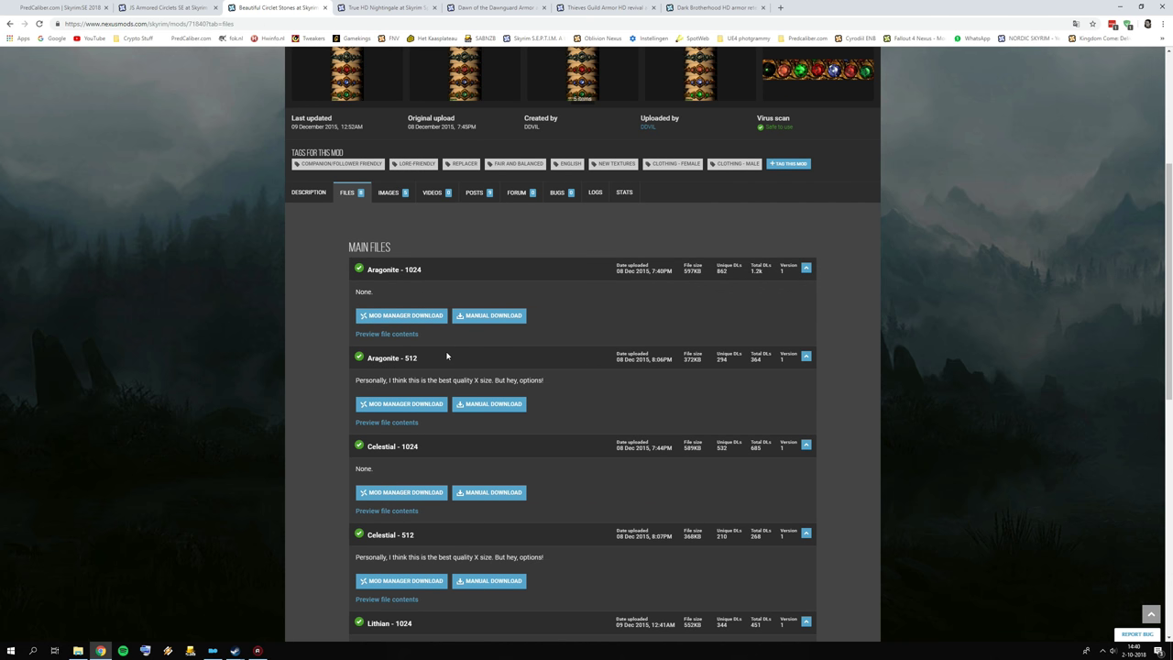
scroll(413, 294, up, 2)
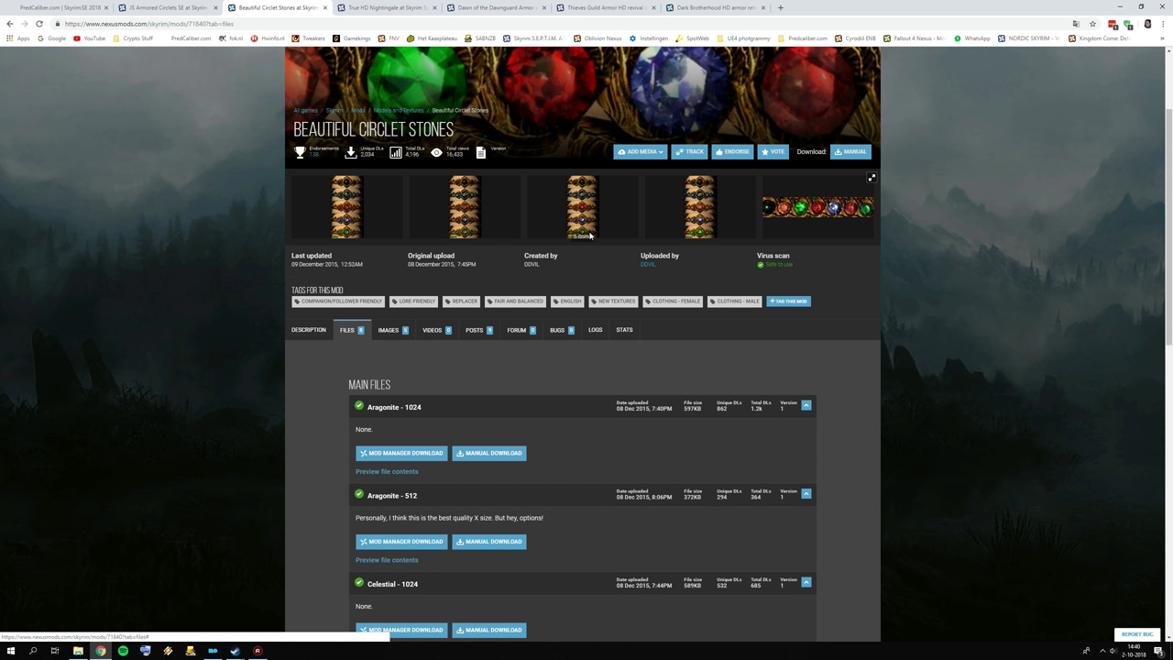
Step: View the hooded before-and-after comparison image on the True HD Nightingale page and look over the mod's main and old files
click(339, 11)
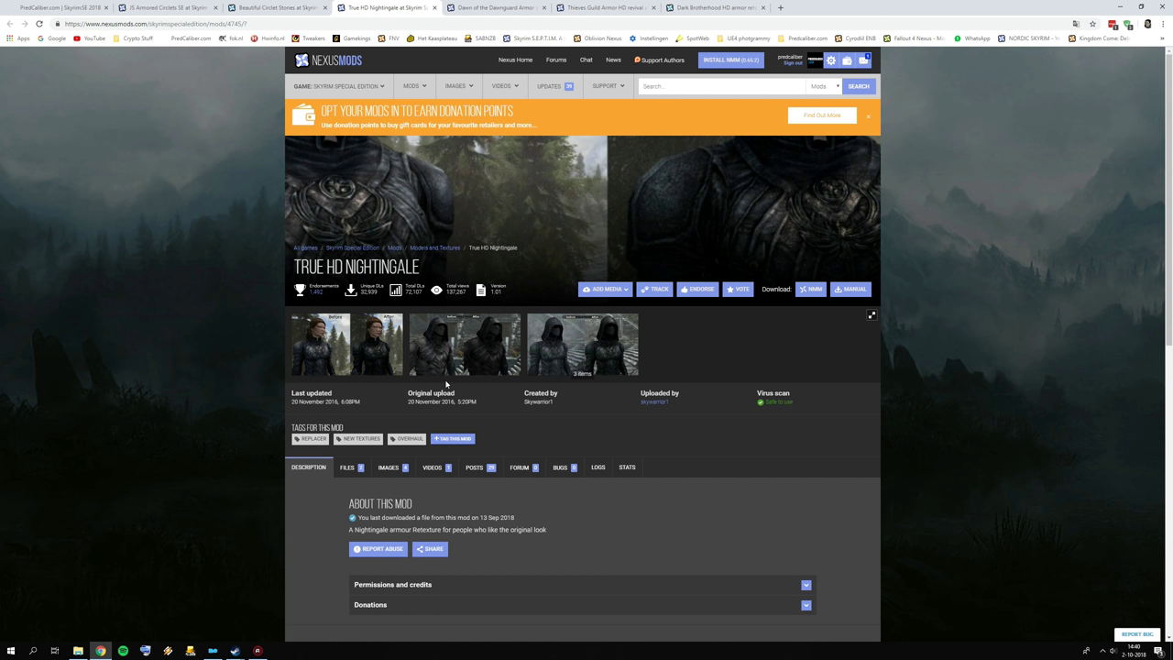
click(582, 339)
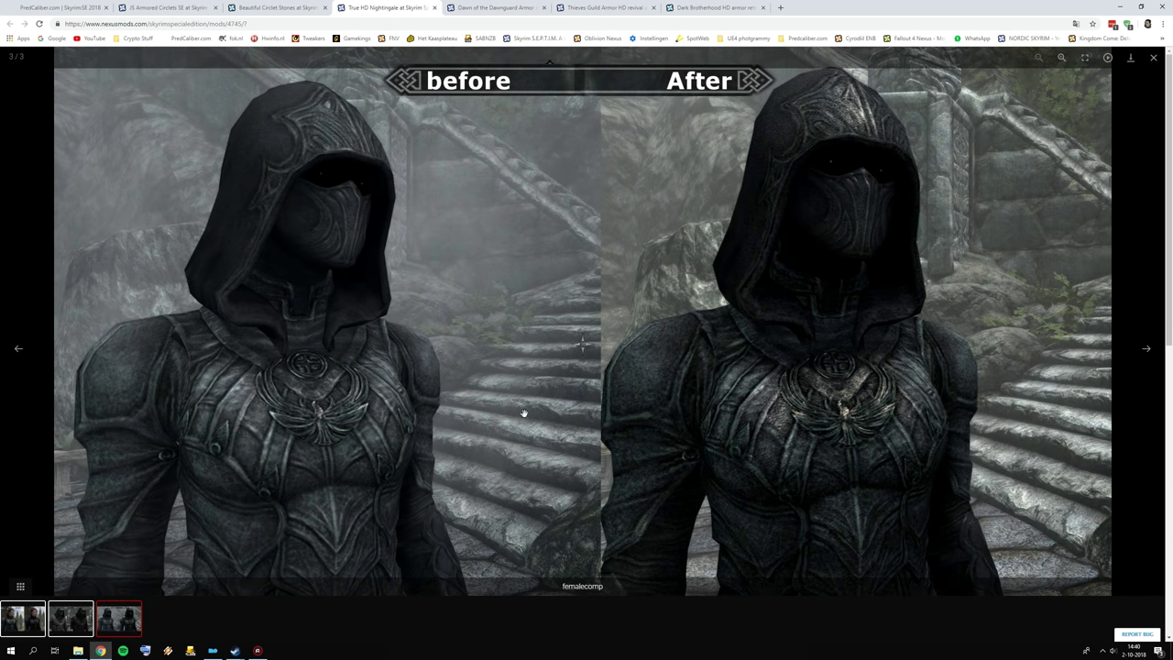
click(1152, 59)
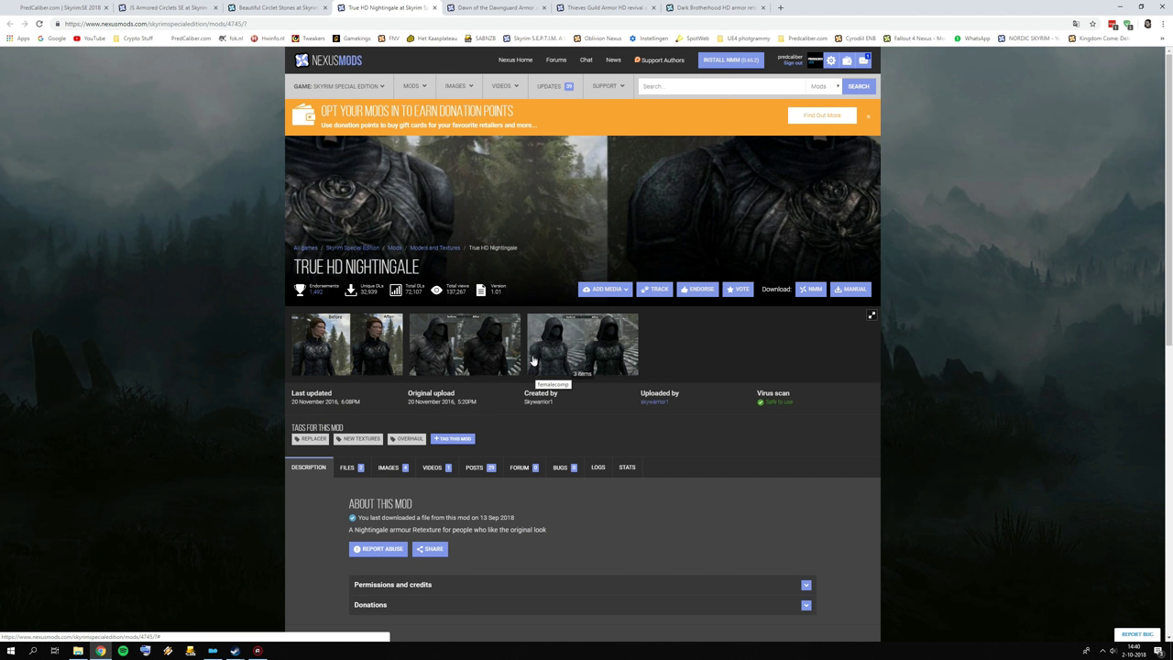
scroll(413, 366, down, 2)
click(348, 333)
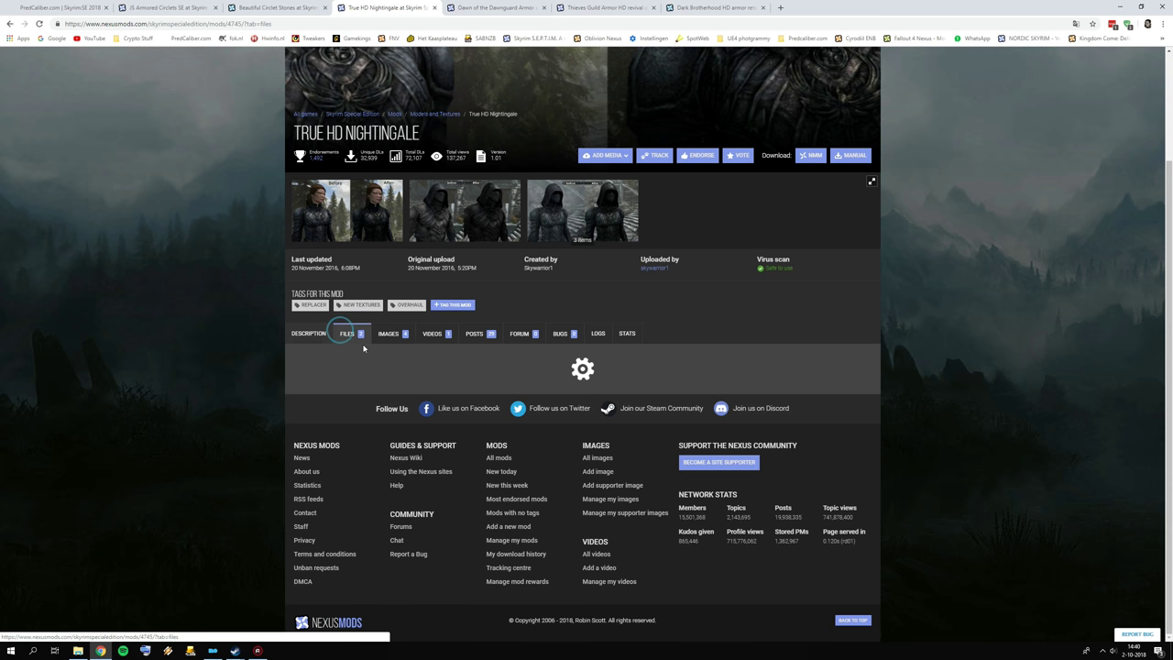
scroll(441, 365, down, 1)
scroll(441, 365, down, 1)
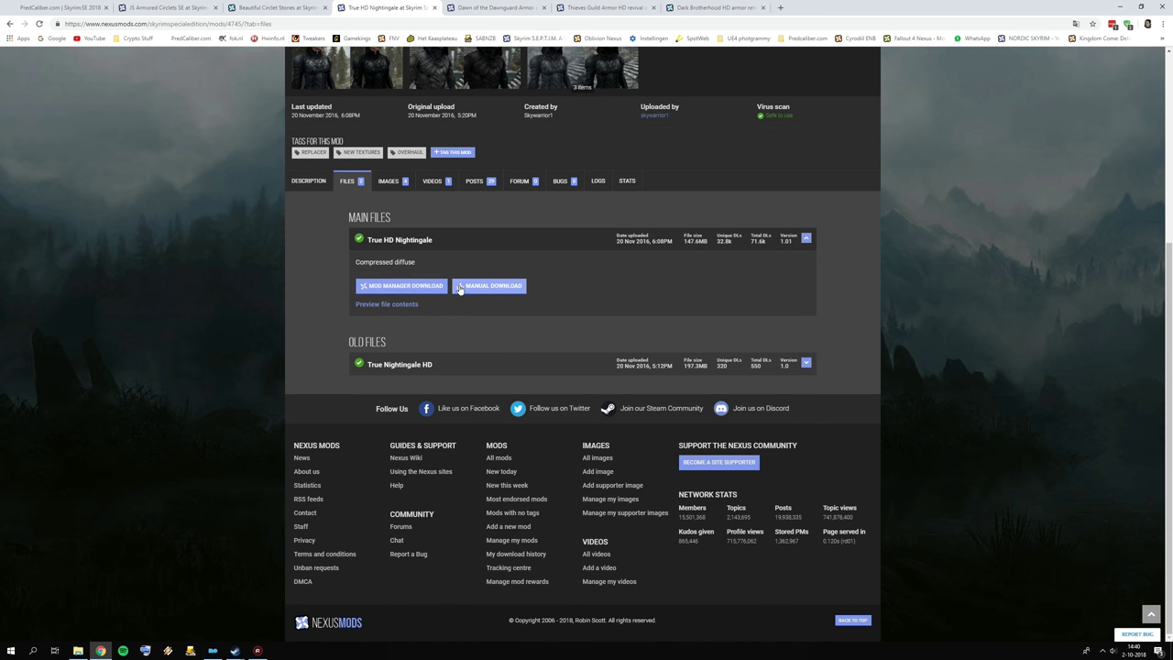
Step: Look over the Dawn of the Dawnguard Armor mod page
click(470, 7)
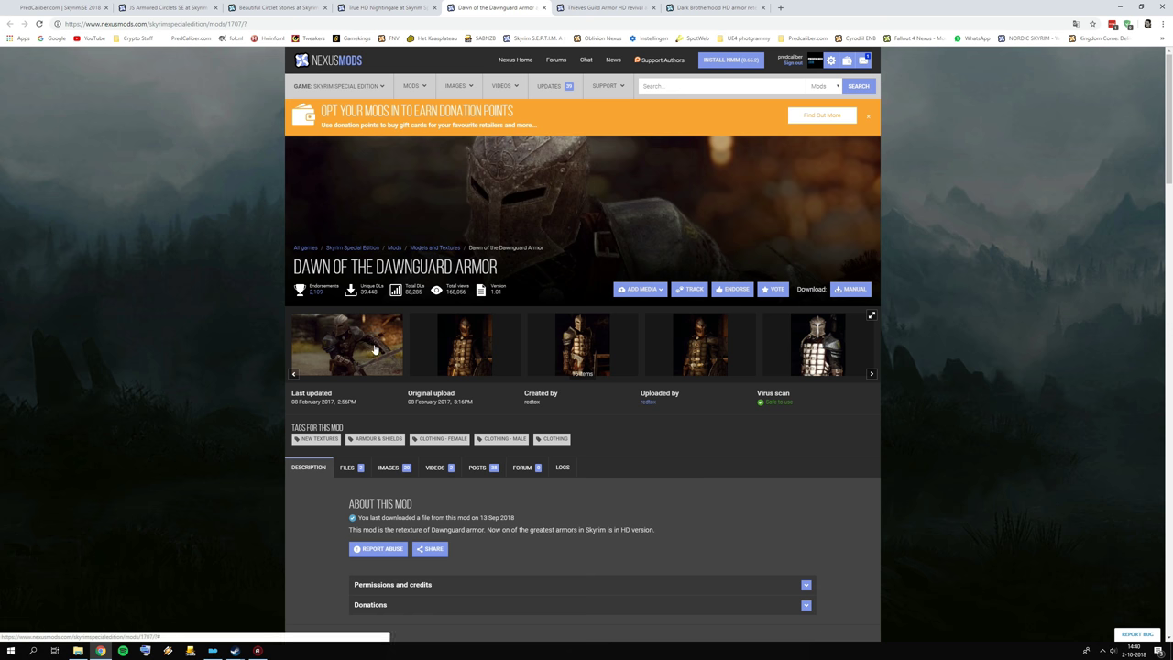
Step: Examine a preview image and the available main files of the Dawn of the Dawnguard Armor mod
click(468, 356)
click(1153, 57)
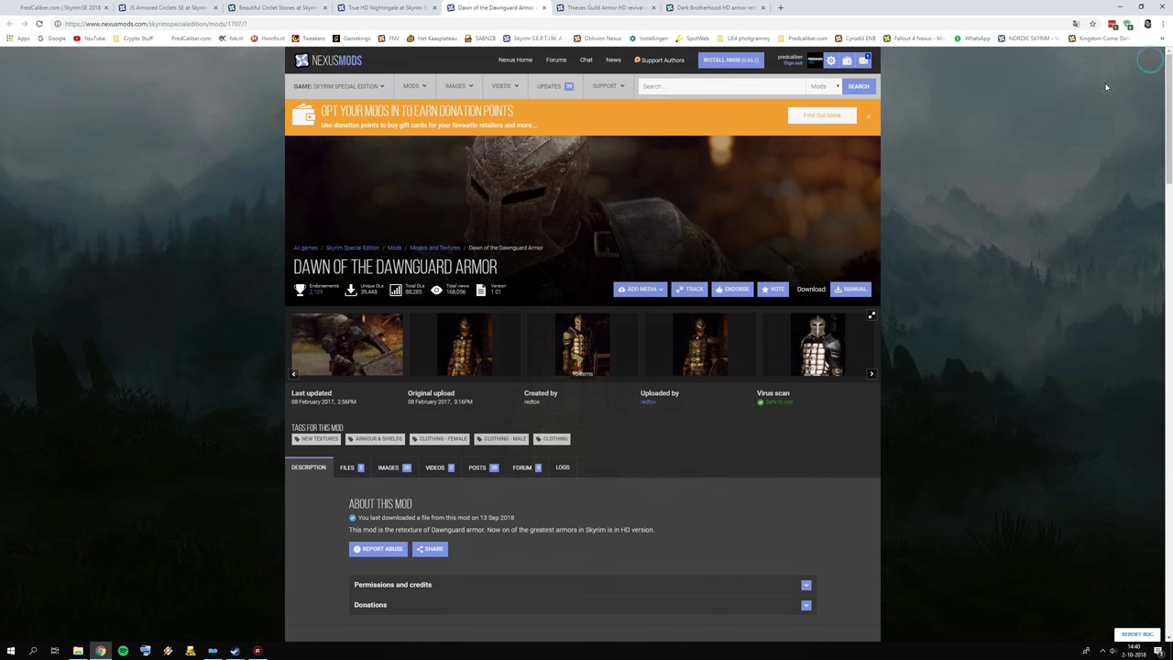
click(348, 466)
scroll(430, 443, down, 2)
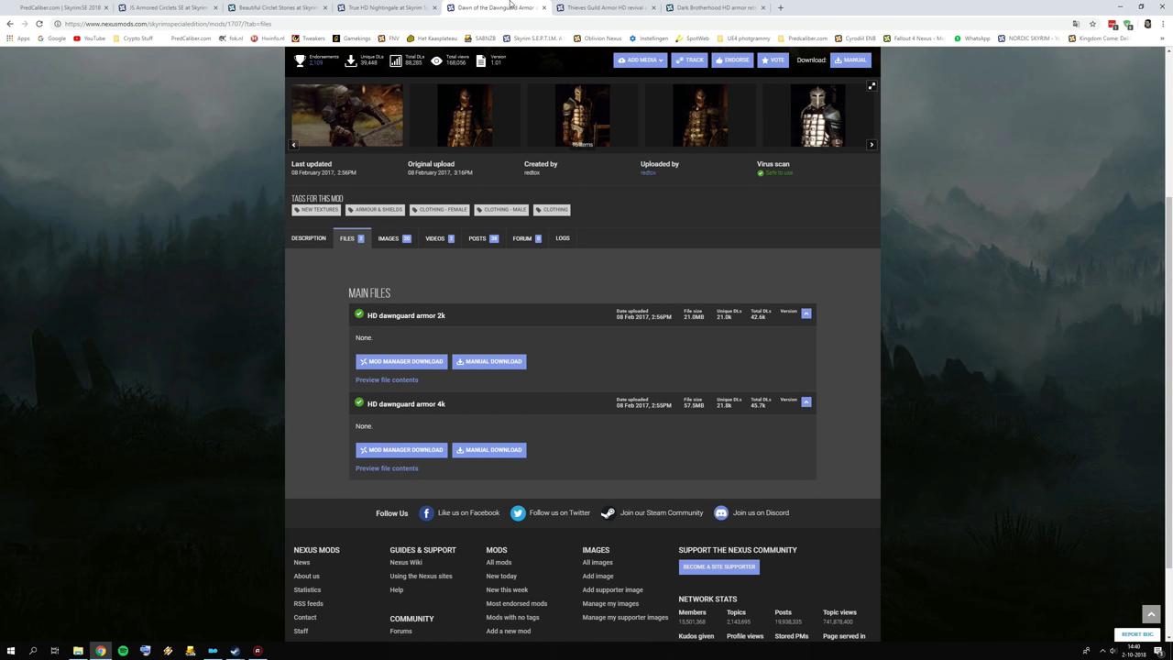
Step: Examine the first preview image and the available main files of the Thieves Guild Armor HD revival mod
click(595, 7)
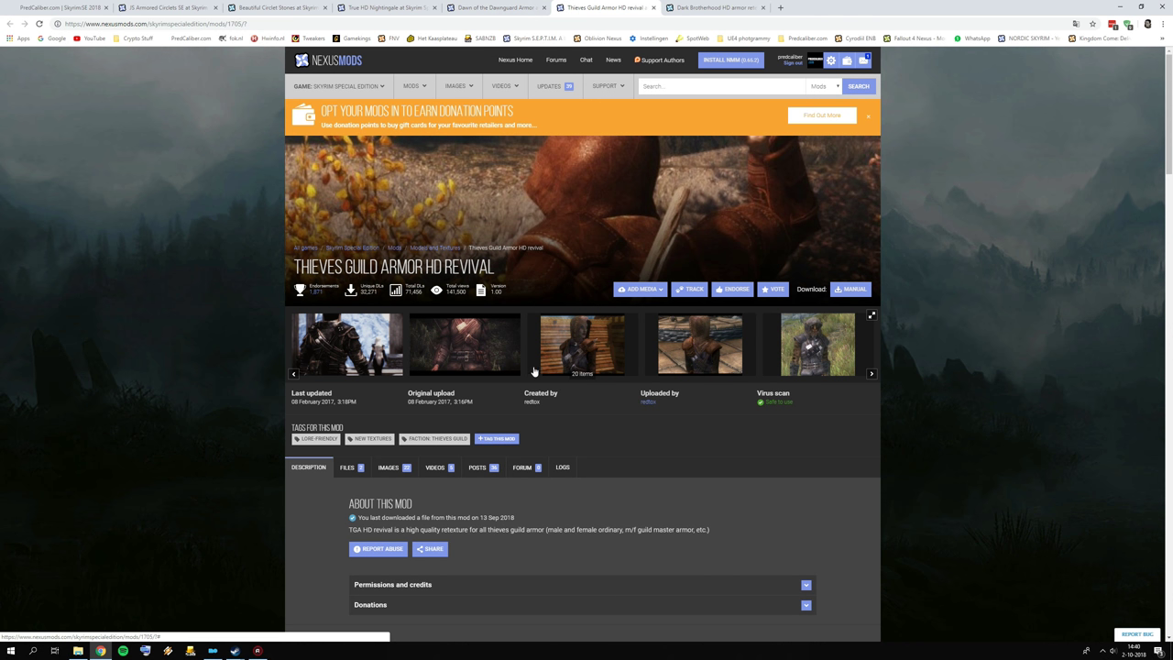
click(340, 346)
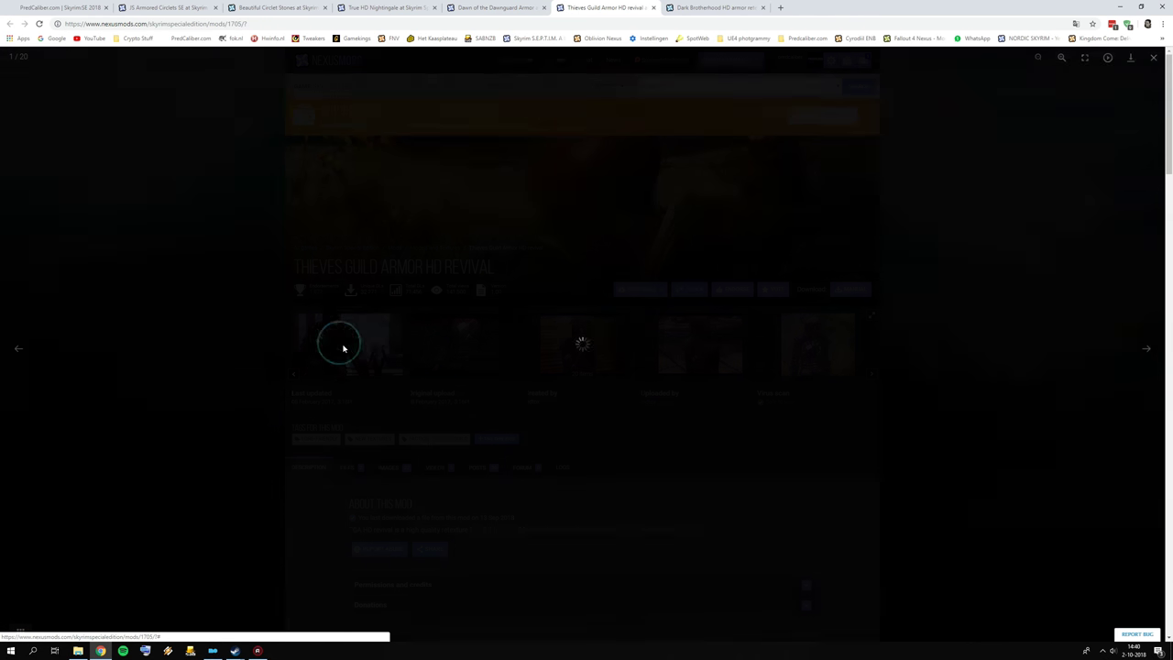
click(1153, 57)
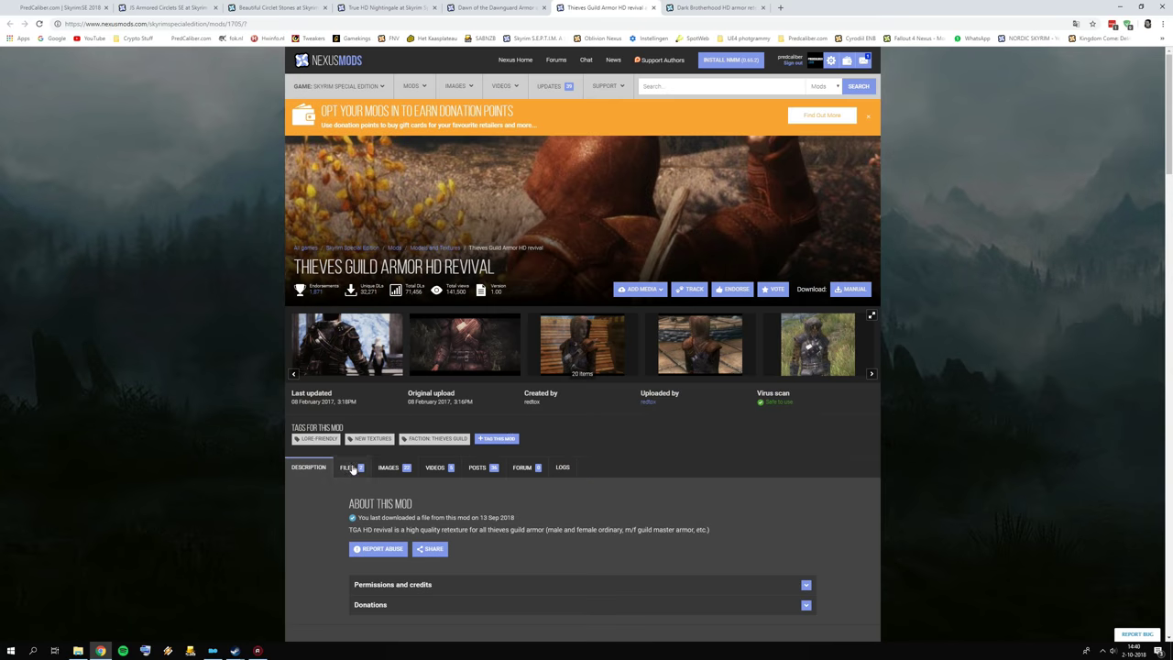
click(348, 468)
scroll(405, 472, down, 3)
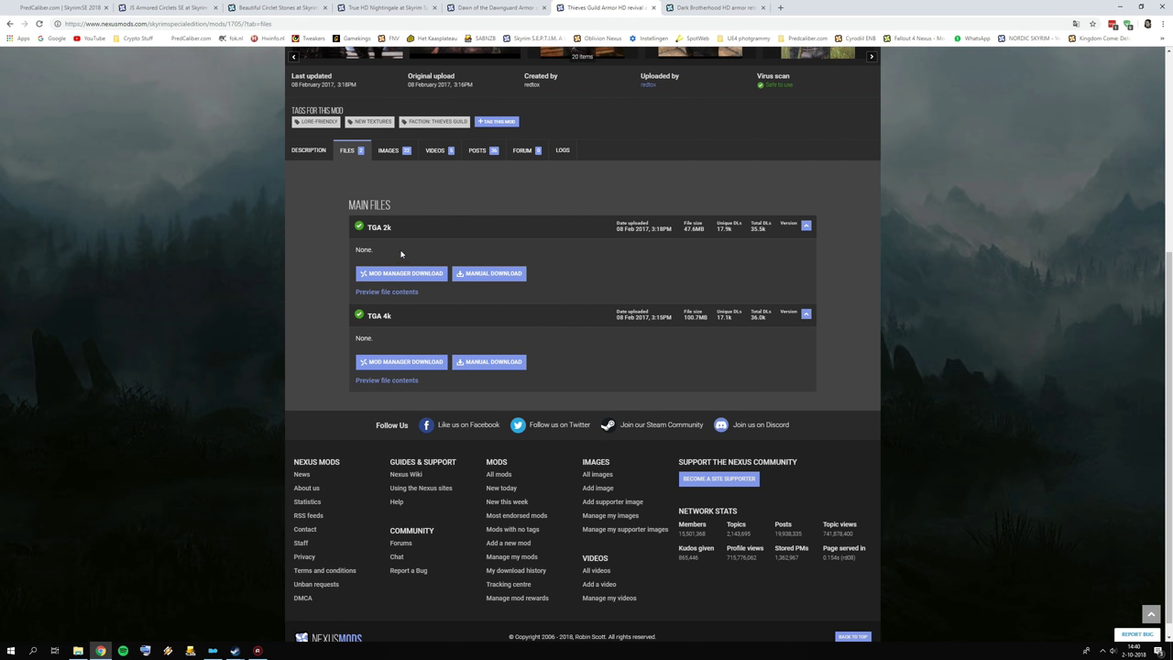
Step: Examine the first preview image and the main and optional files of the Dark Brotherhood HD armor retexture mod
click(705, 7)
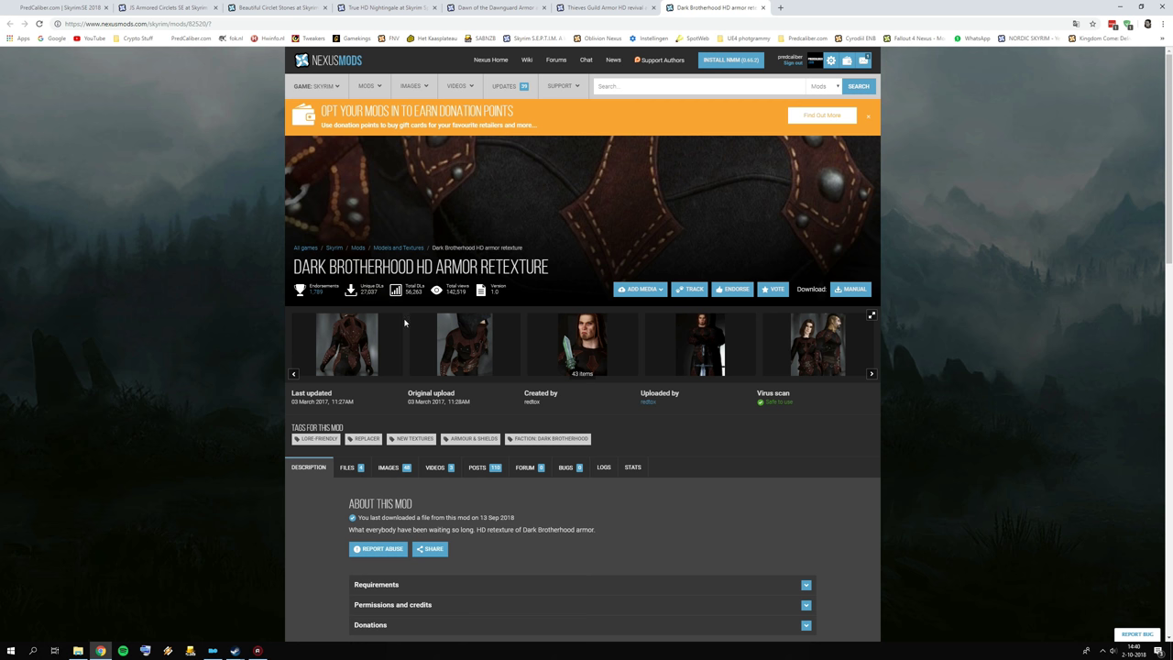
scroll(364, 374, down, 1)
click(372, 308)
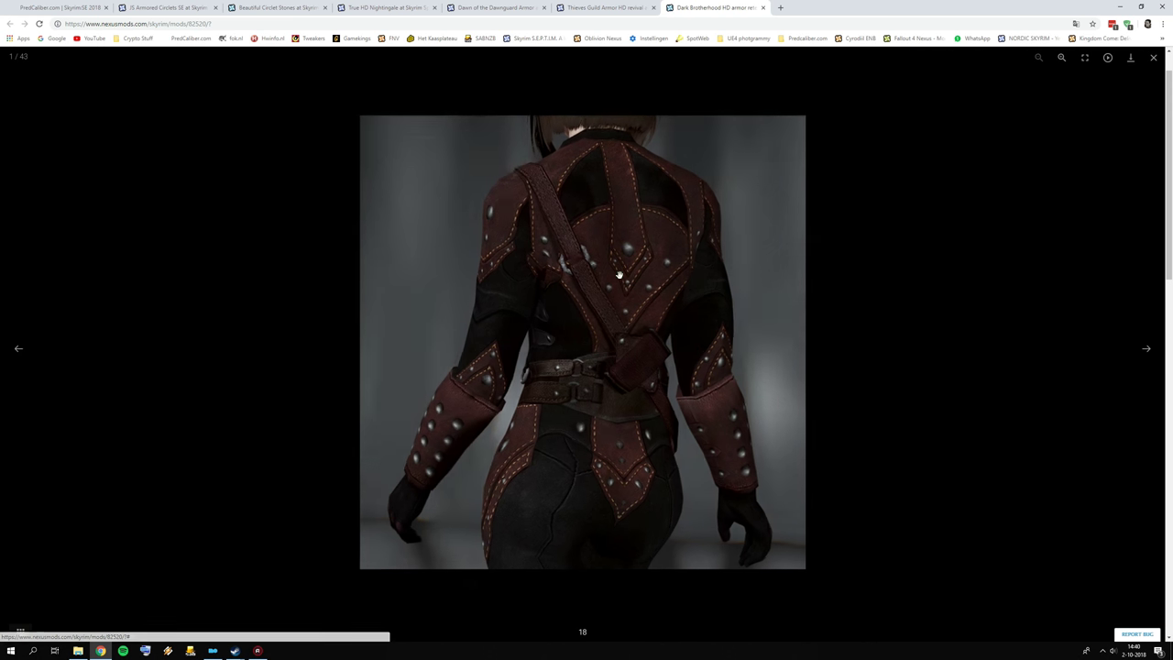
click(1152, 61)
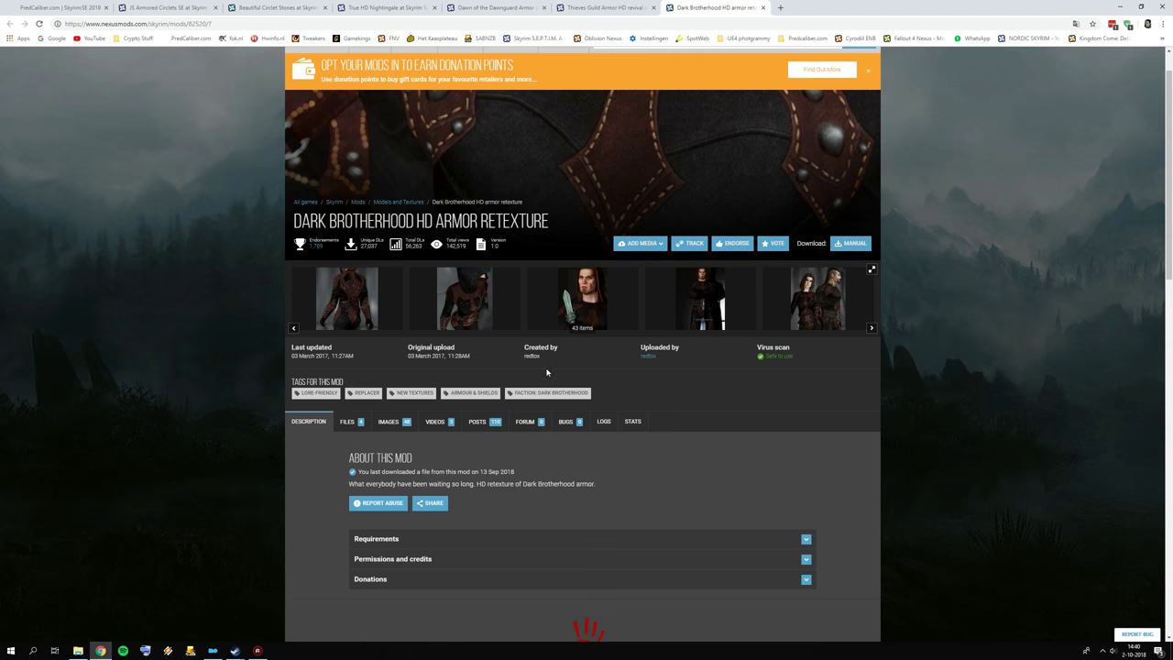
scroll(586, 366, down, 3)
click(348, 332)
scroll(470, 363, down, 2)
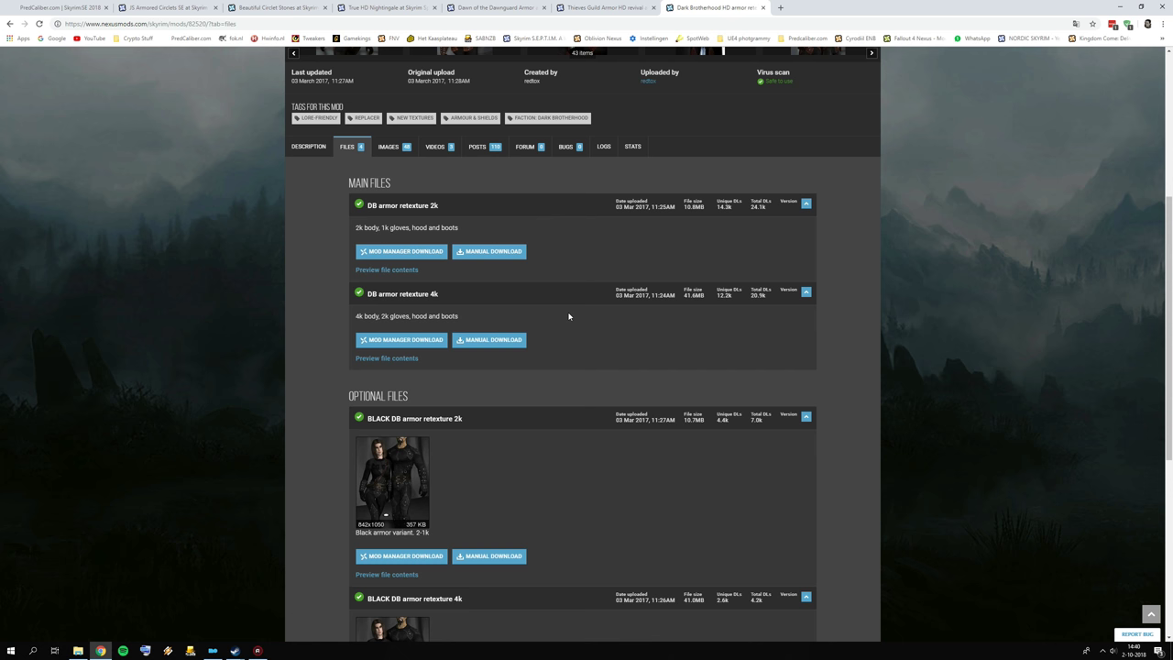
scroll(569, 316, down, 3)
scroll(519, 375, up, 3)
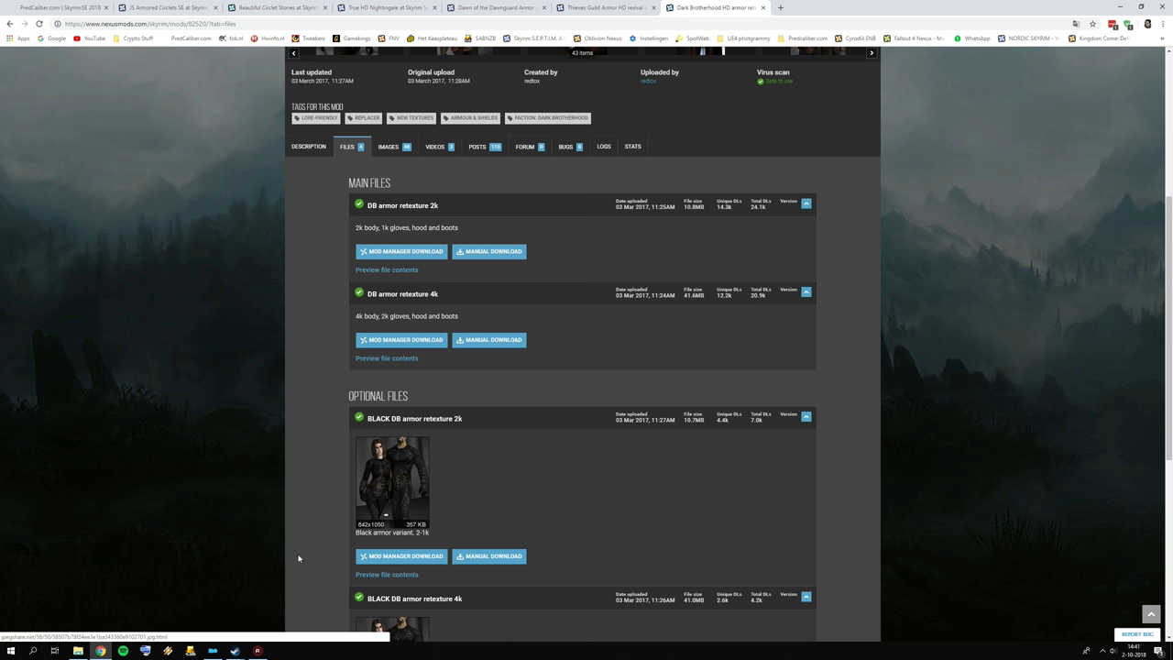
Step: Switch to Mod Organizer, install the archive 16 4k Textures-2140-1-0 with manual content review, and enable the mod
click(212, 649)
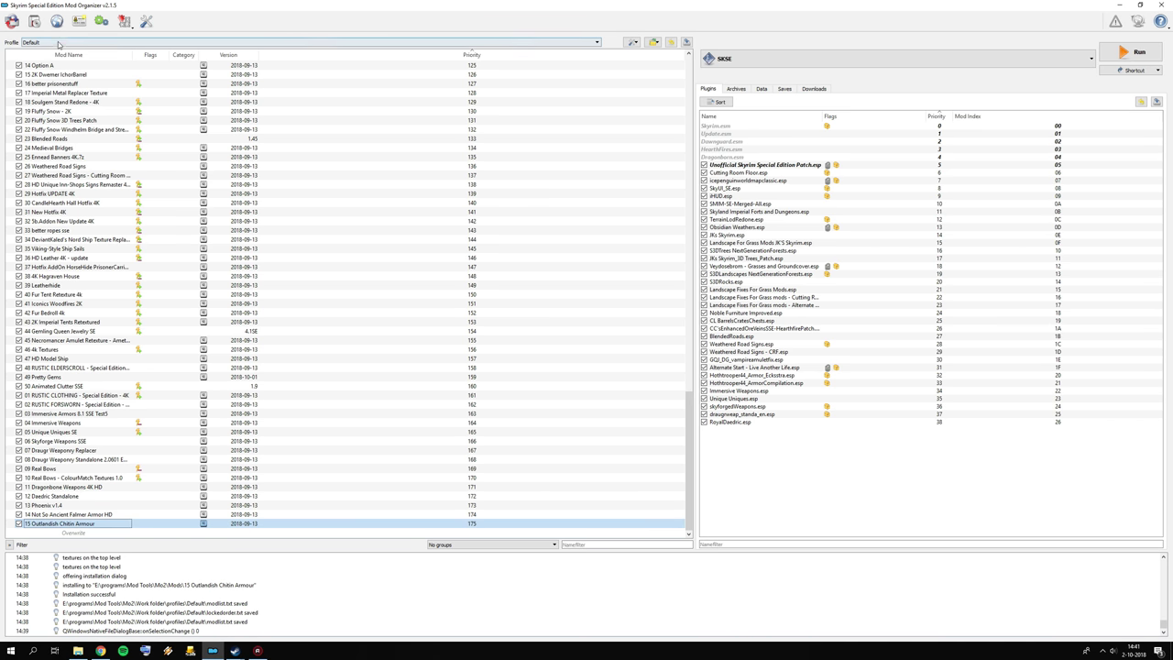
click(35, 22)
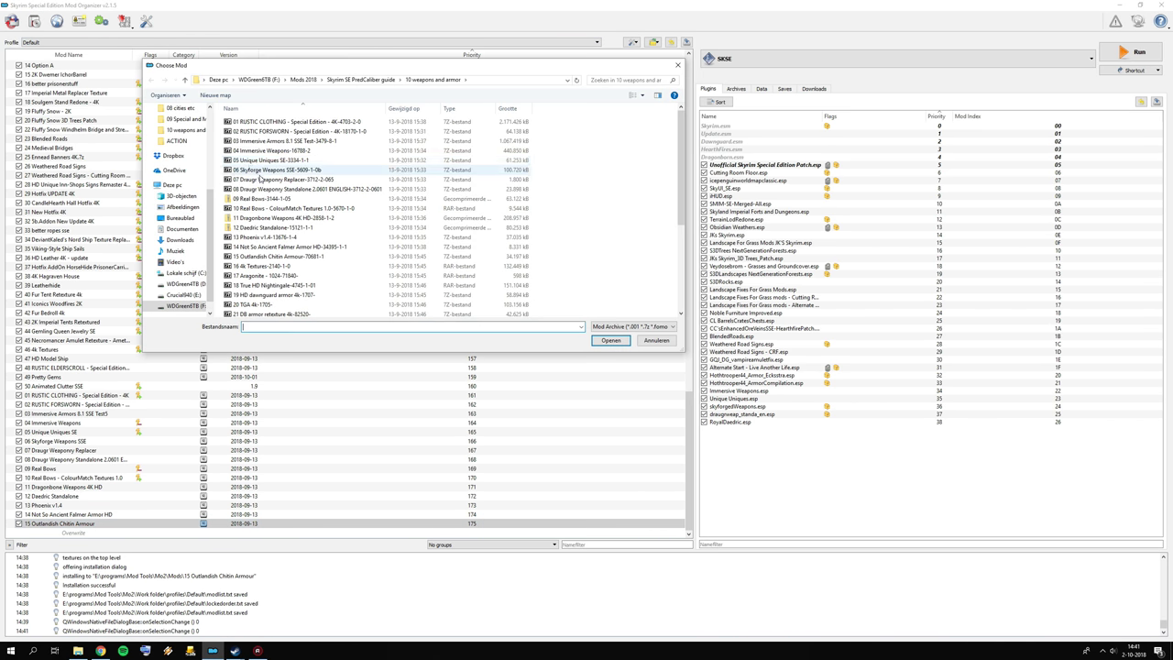
click(284, 266)
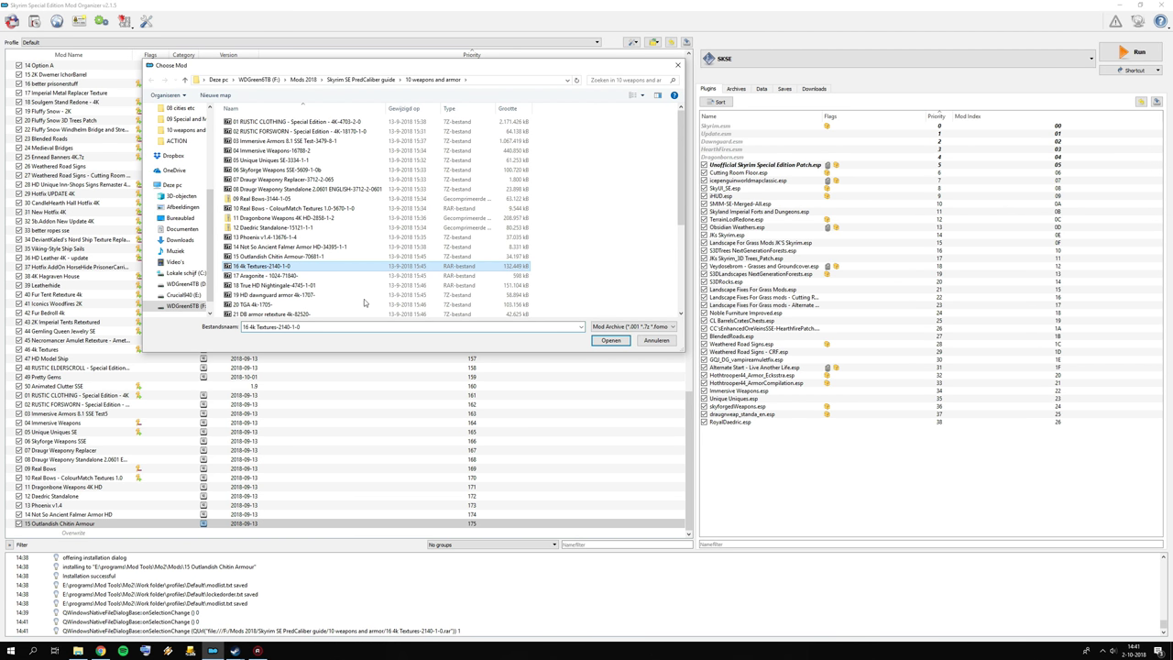
key(Return)
click(578, 333)
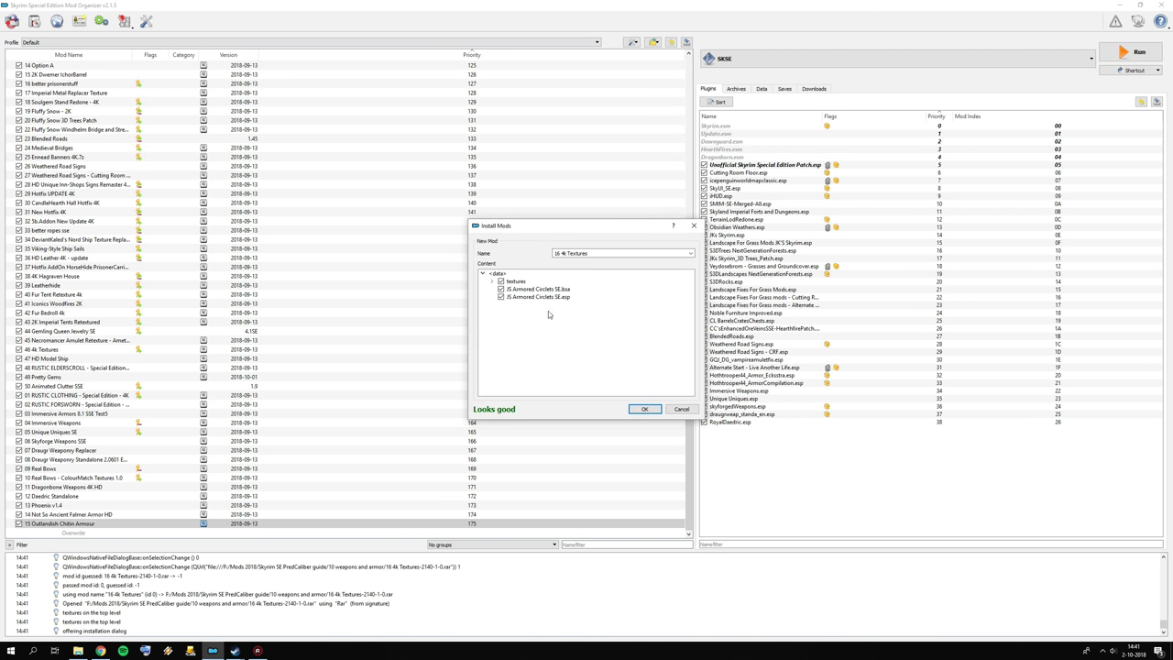
click(642, 410)
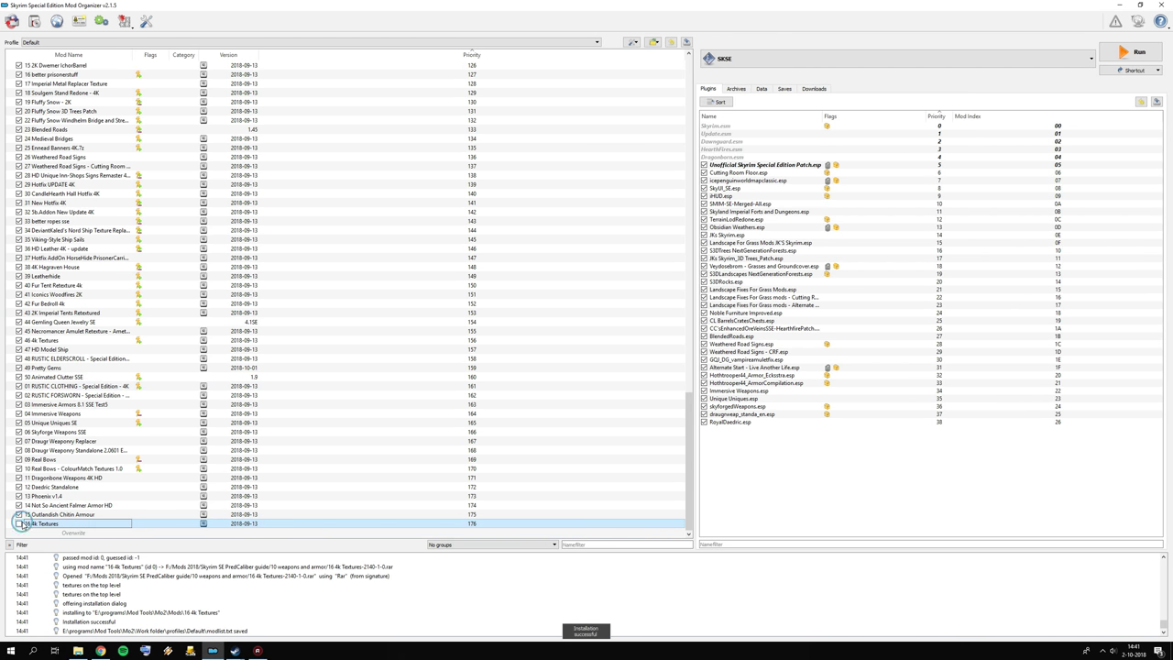
click(20, 524)
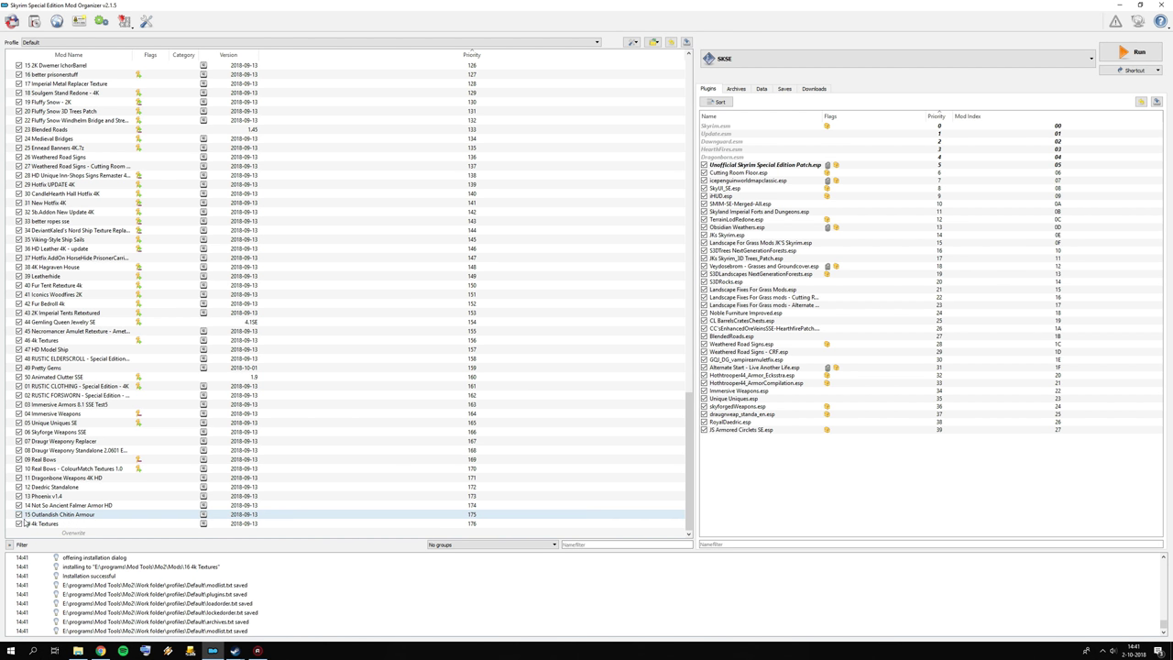
Step: Install the archive 17 Aragonite - 1024-71840- with manual review of its Textures content, and enable the mod
click(36, 23)
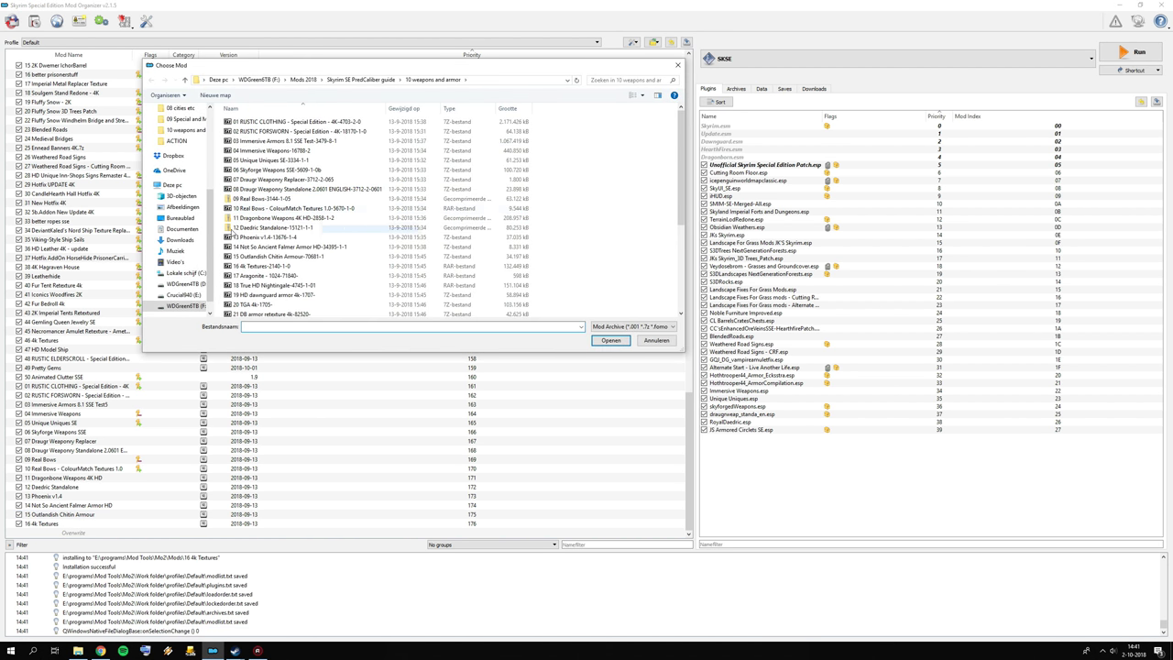
double_click(257, 277)
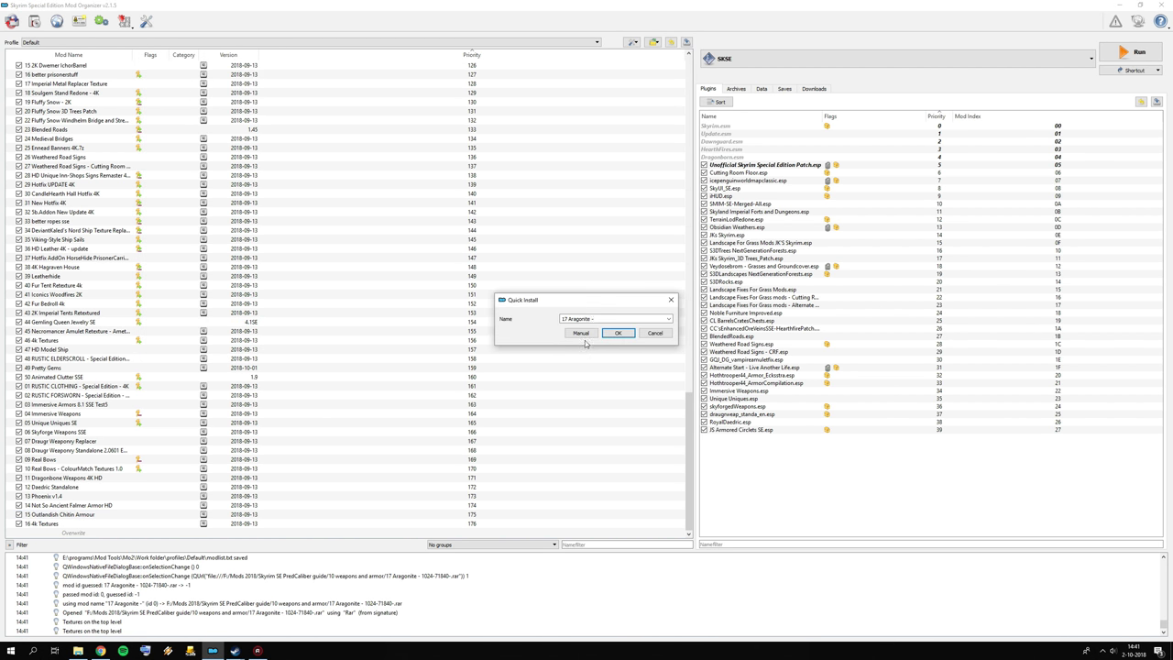
click(581, 333)
click(491, 281)
right_click(505, 280)
click(518, 289)
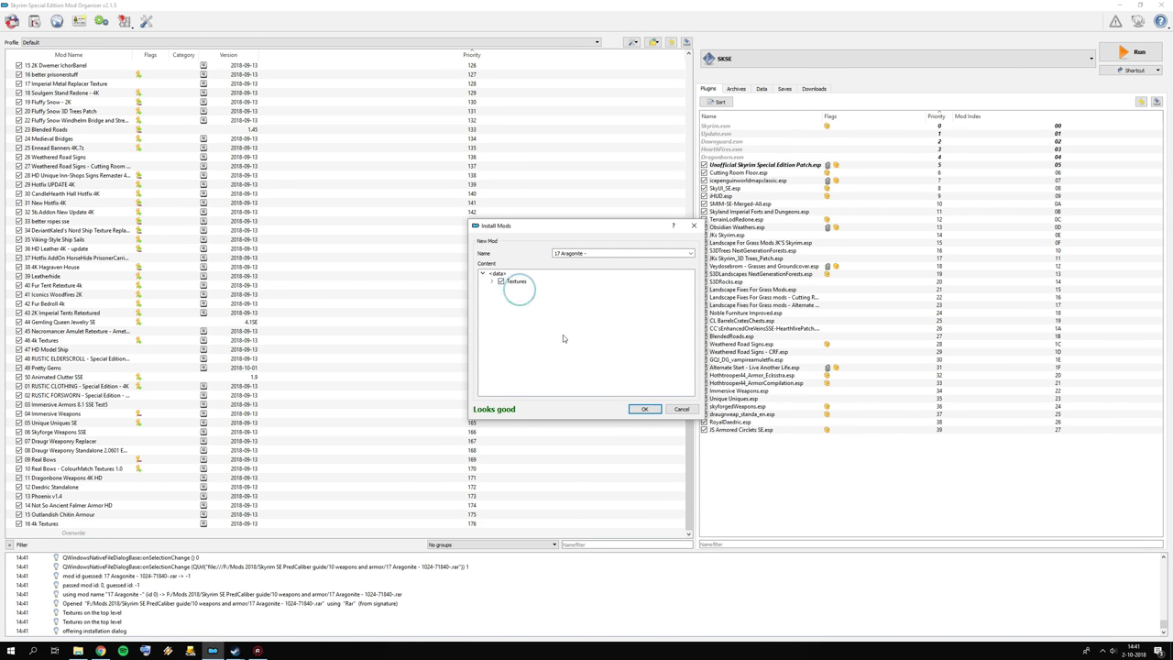
click(645, 409)
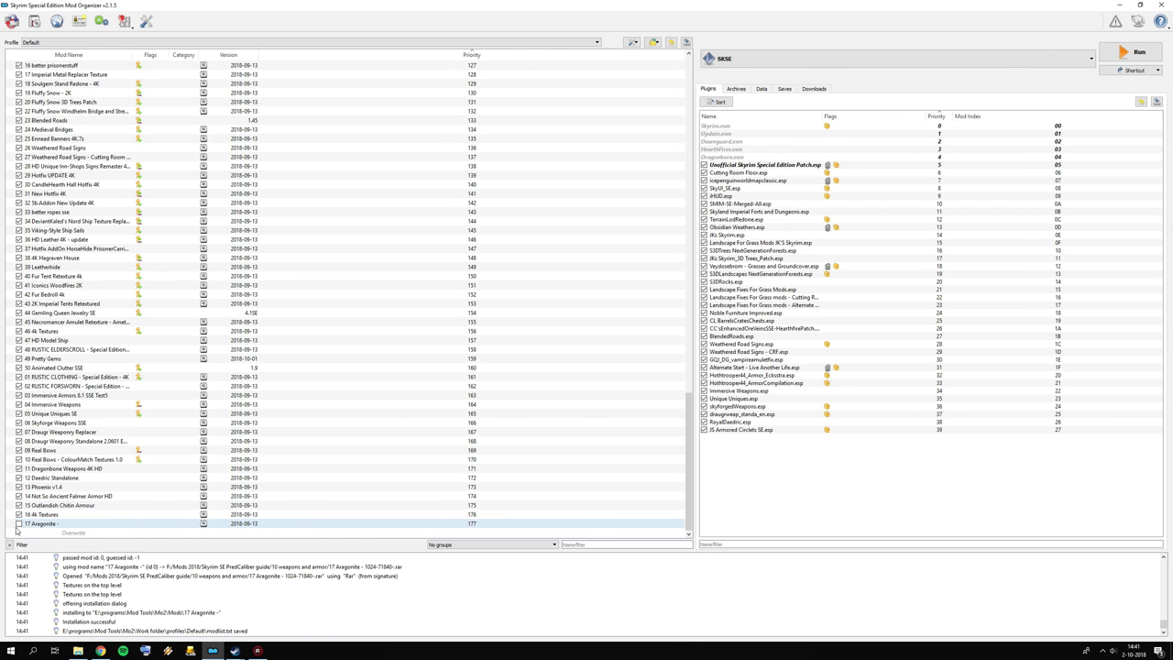
click(19, 526)
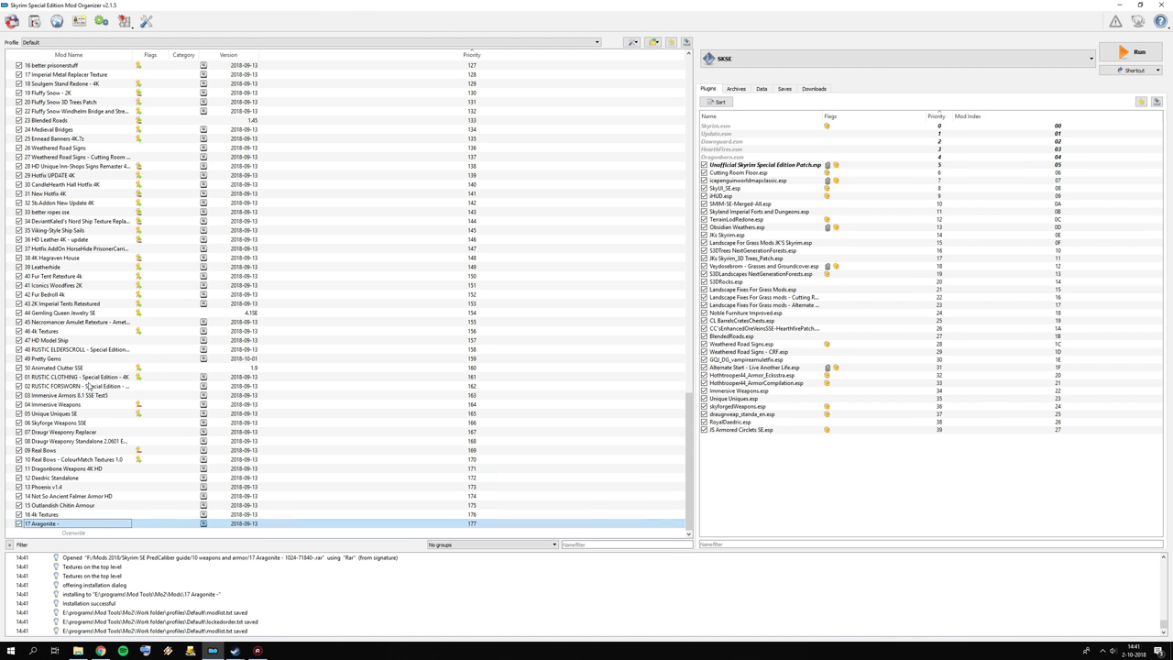
Step: Install the archive 18 True HD Nightingale-4745-1-01 with manual content review, and enable the mod
click(34, 20)
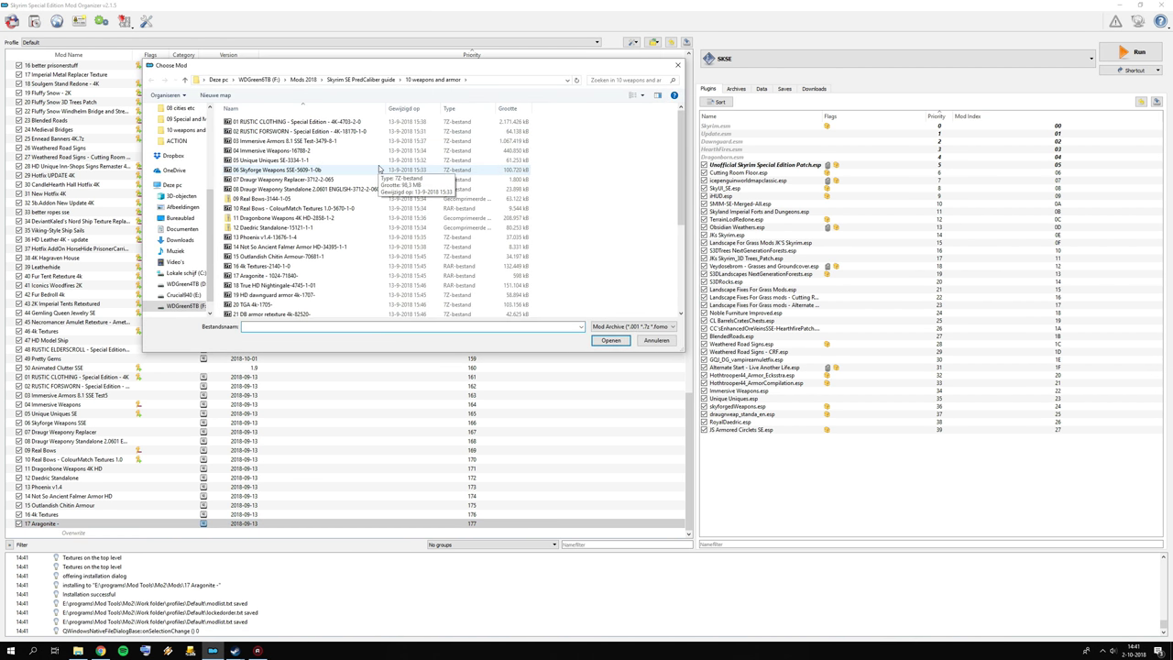
scroll(275, 262, down, 1)
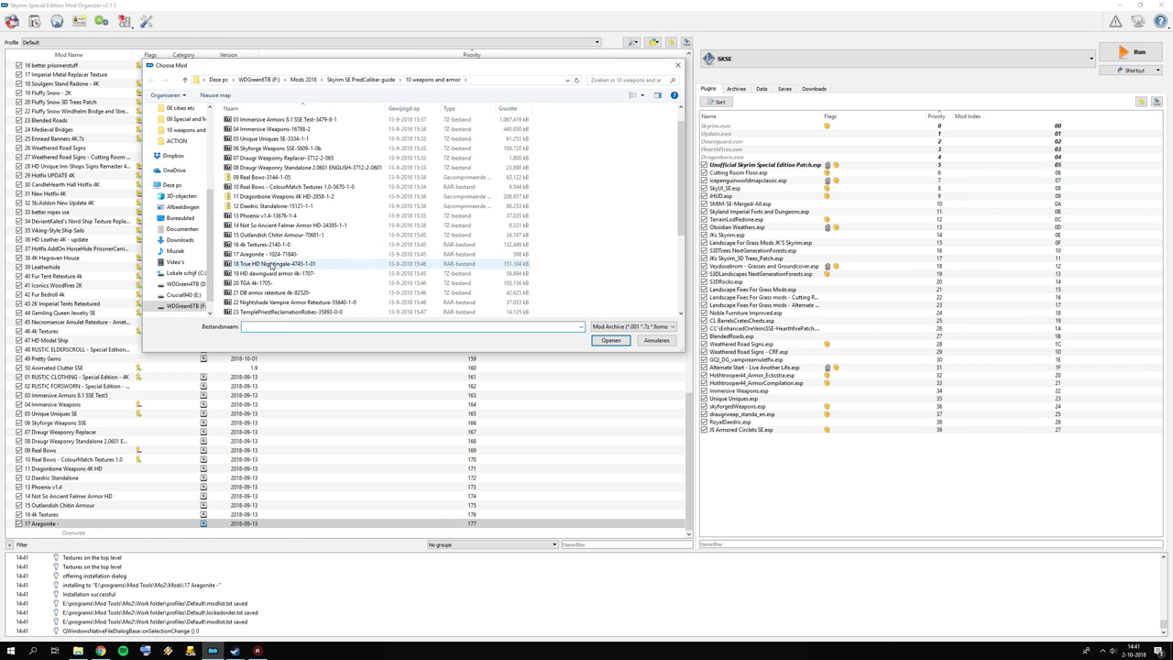
double_click(271, 264)
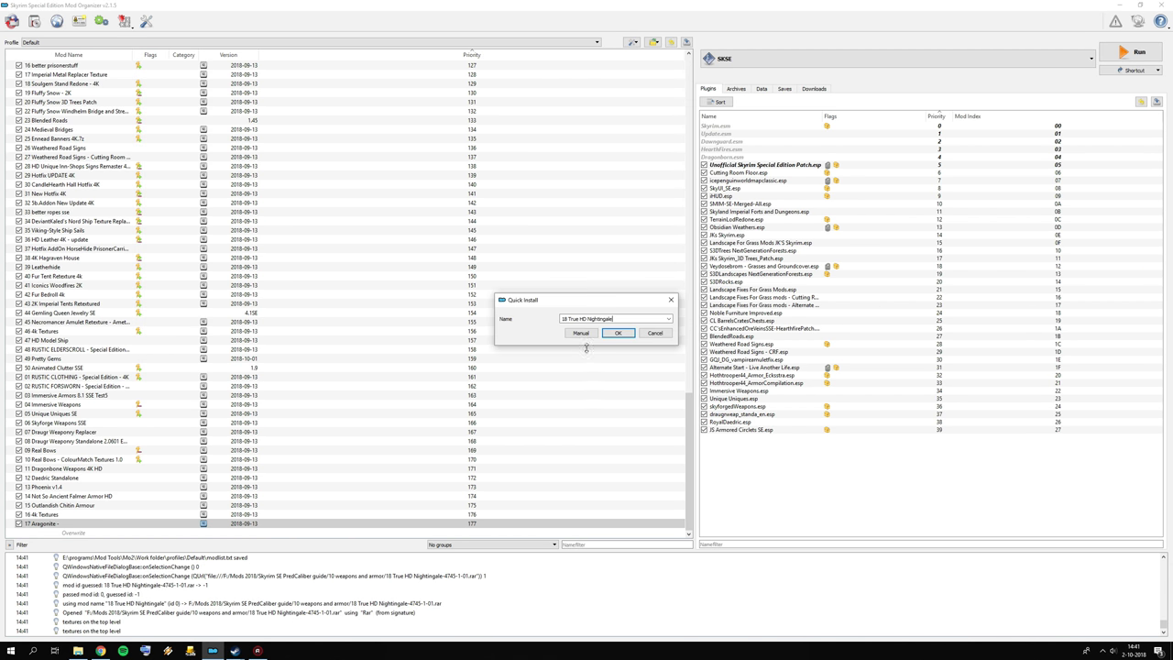
click(580, 332)
click(645, 410)
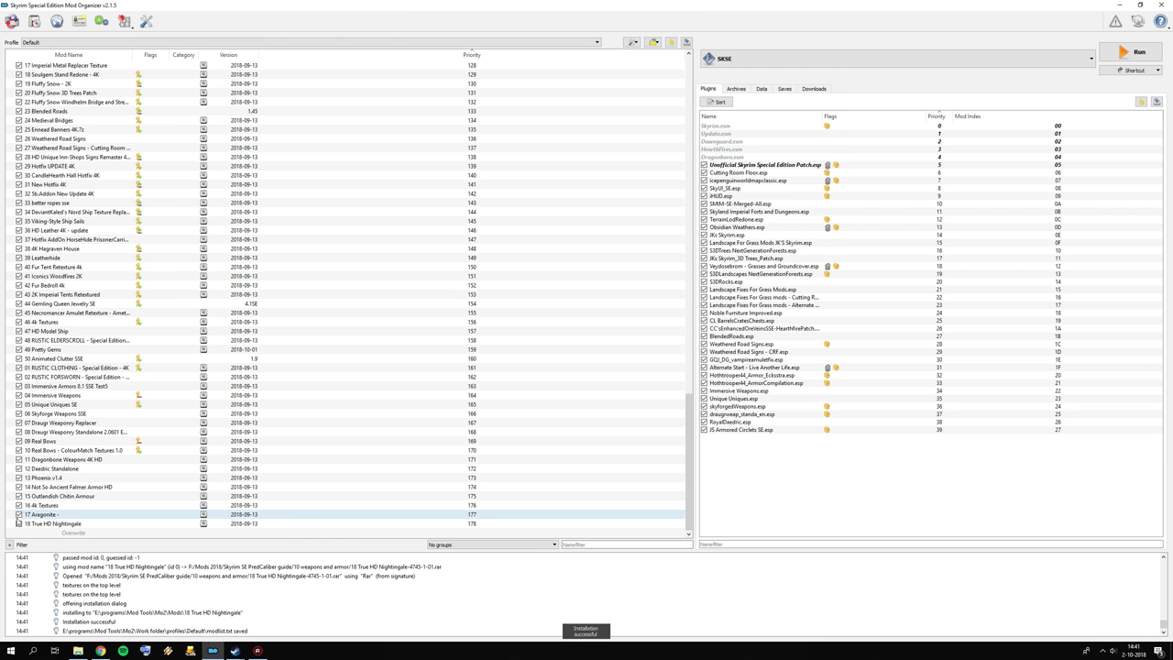
click(20, 523)
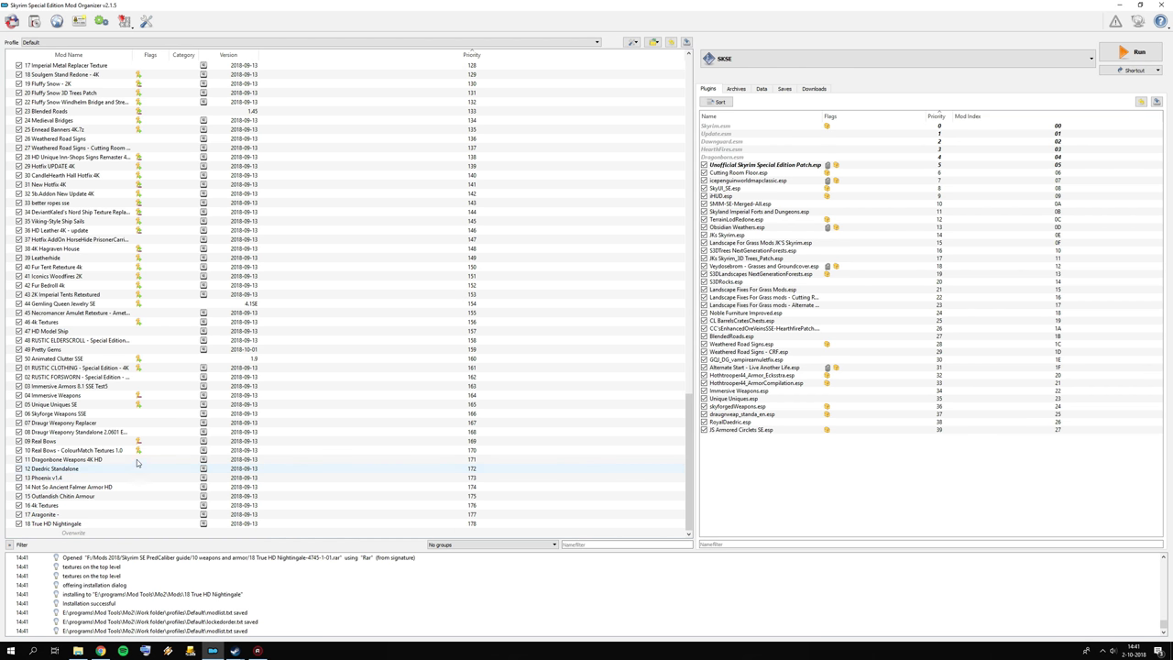
click(158, 390)
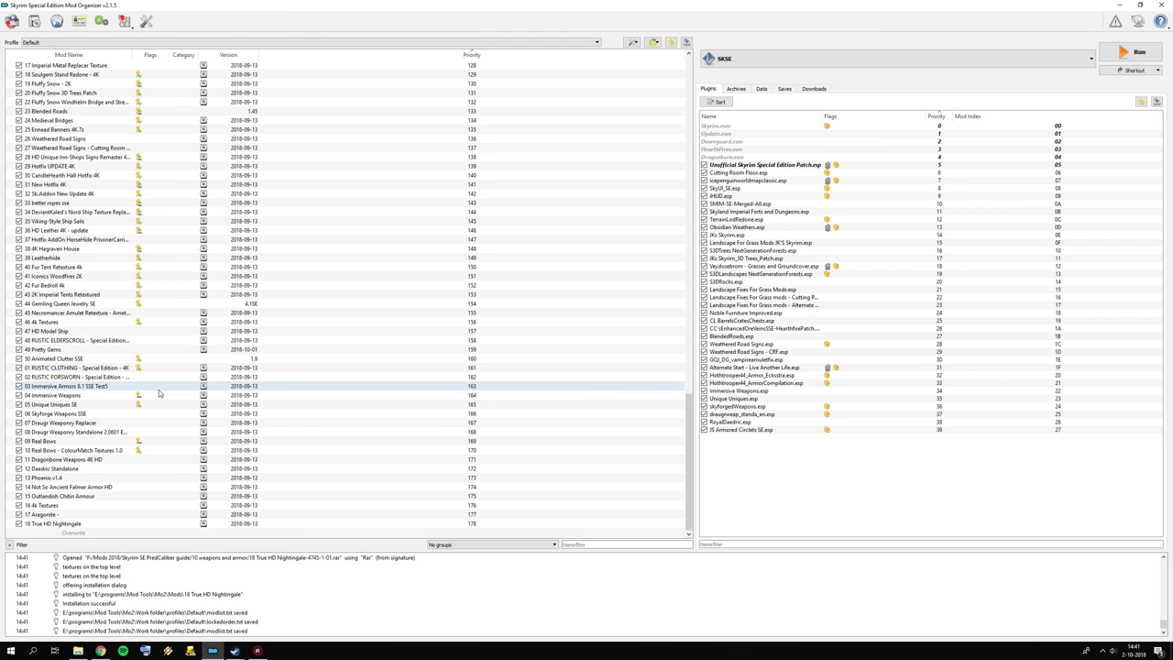
right_click(154, 375)
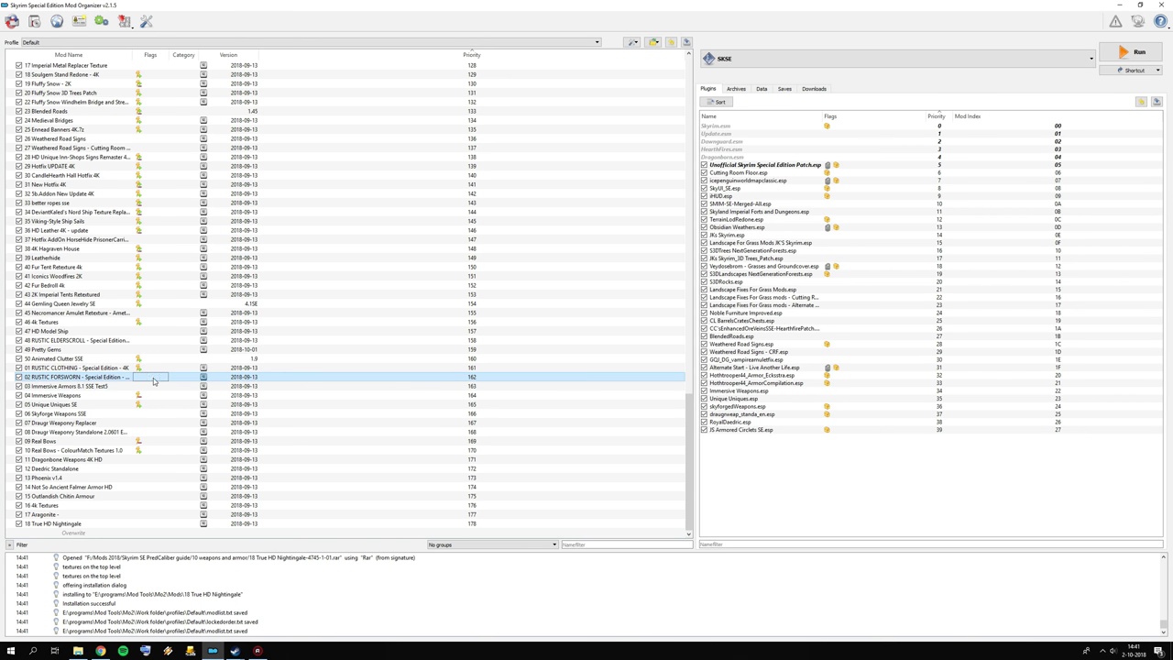
click(53, 522)
click(53, 522)
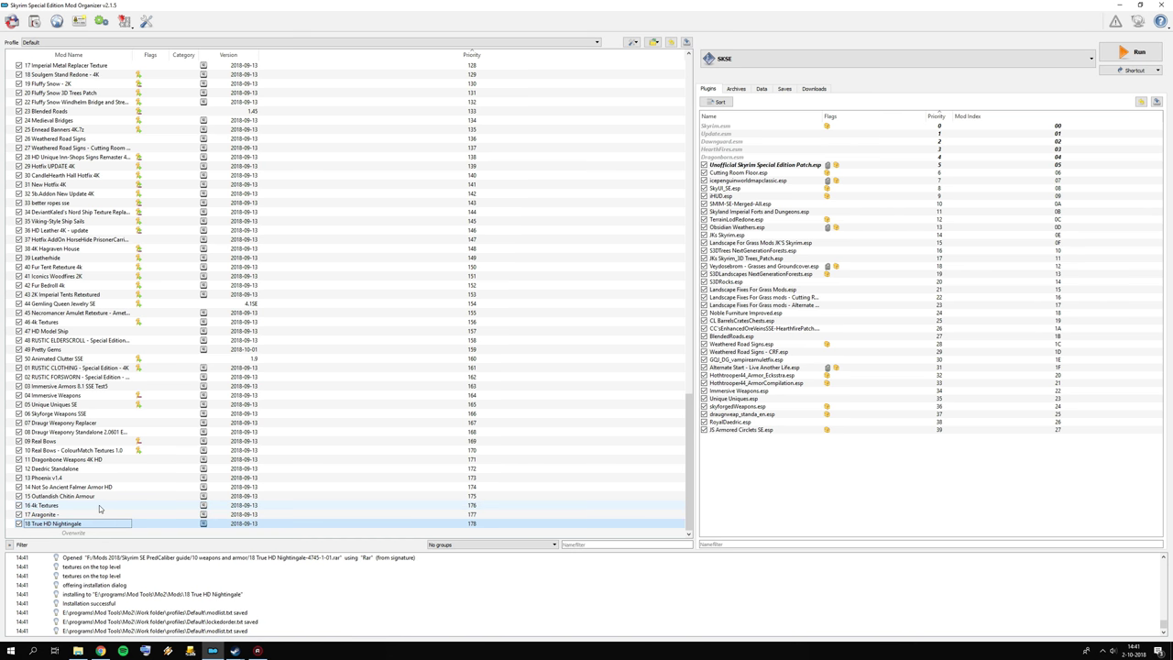
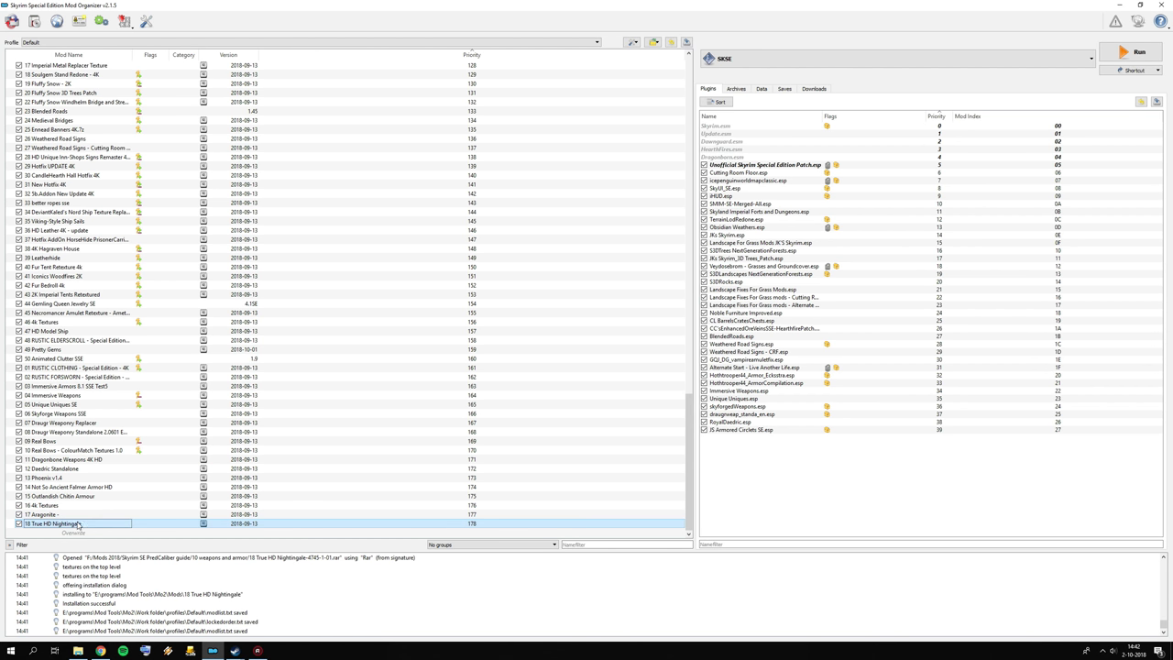
key(shift+Up)
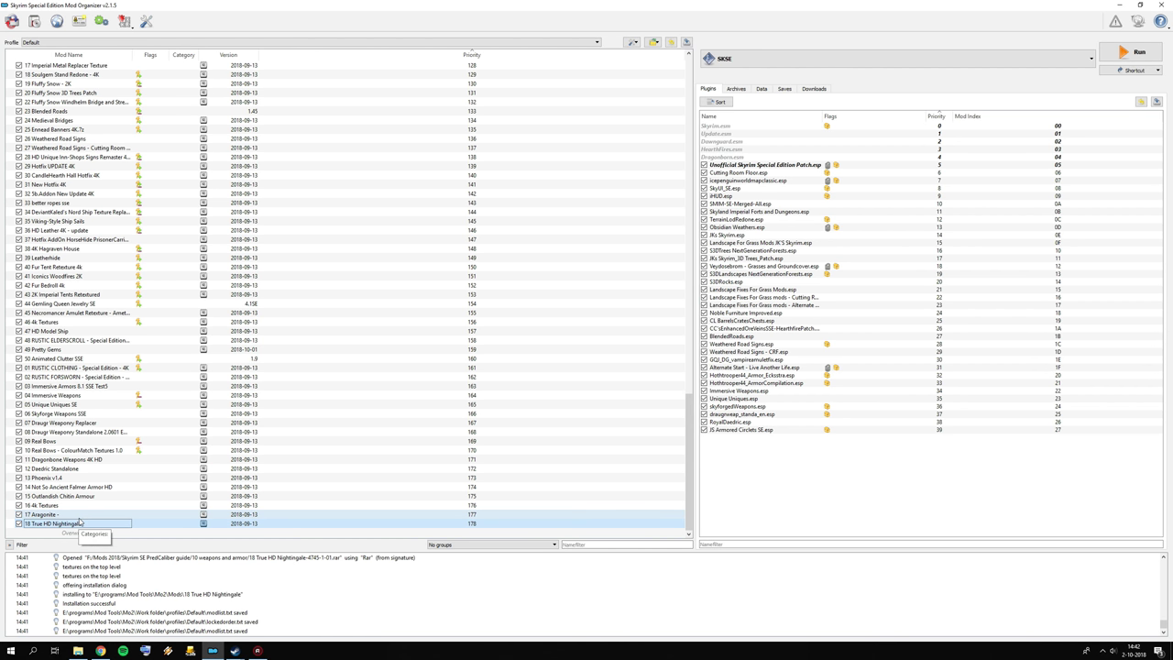
right_click(73, 526)
click(59, 530)
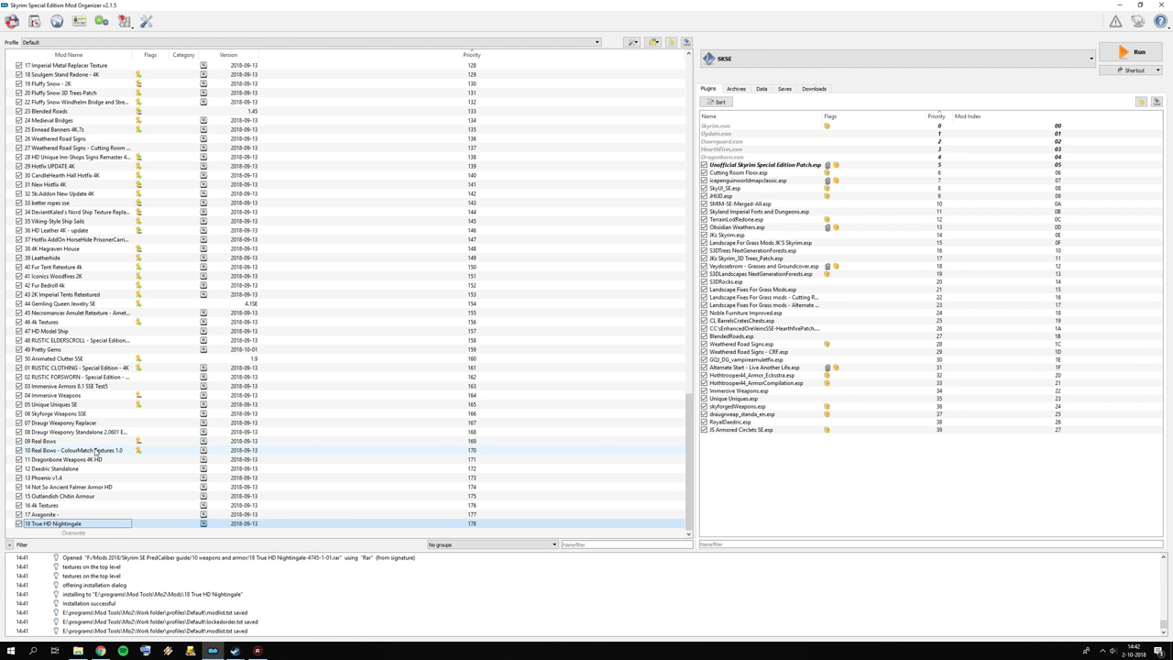
Step: Install the archive 19 HD dawnguard armor 4k-1707- with manual content review, and enable the mod
click(34, 20)
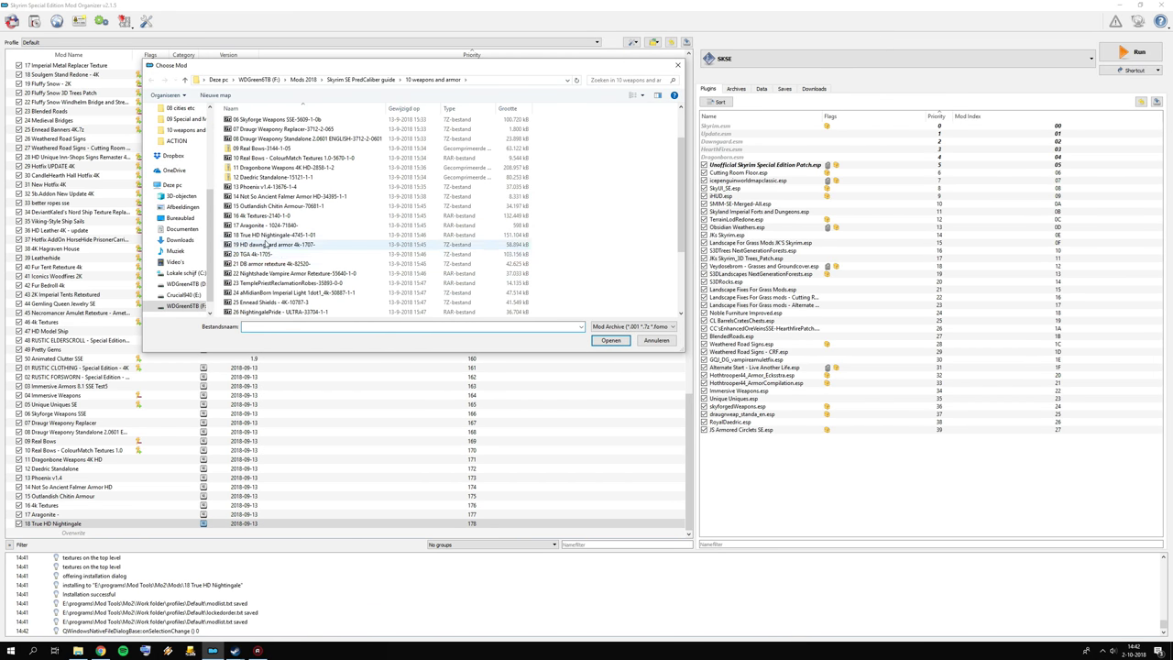
double_click(265, 245)
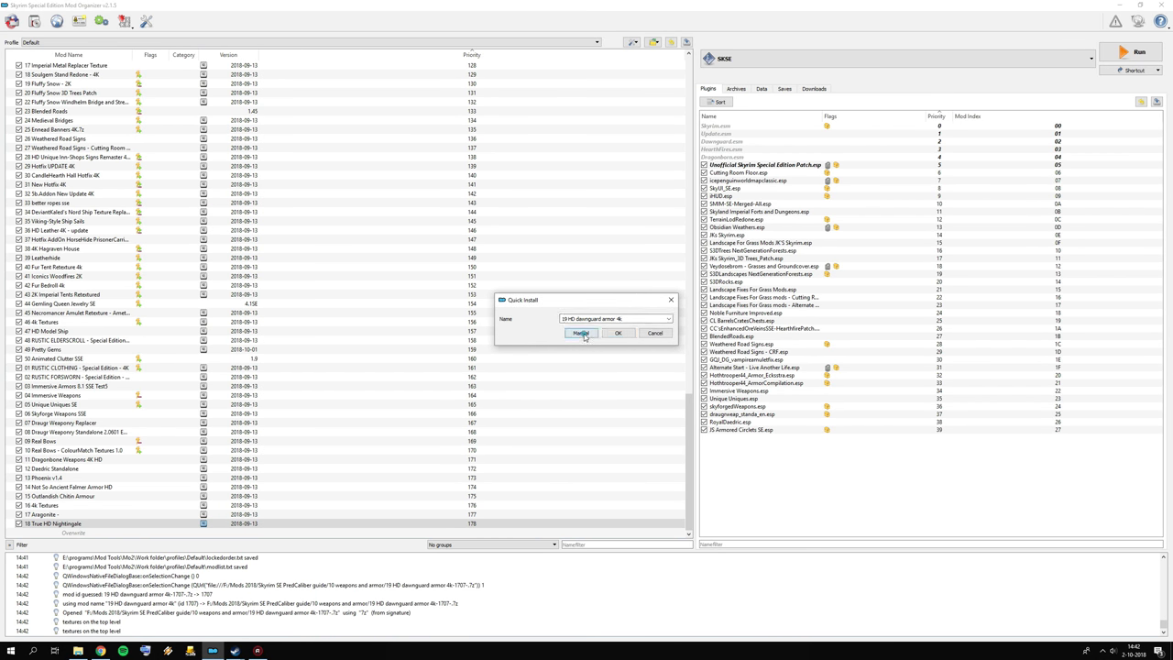
click(644, 408)
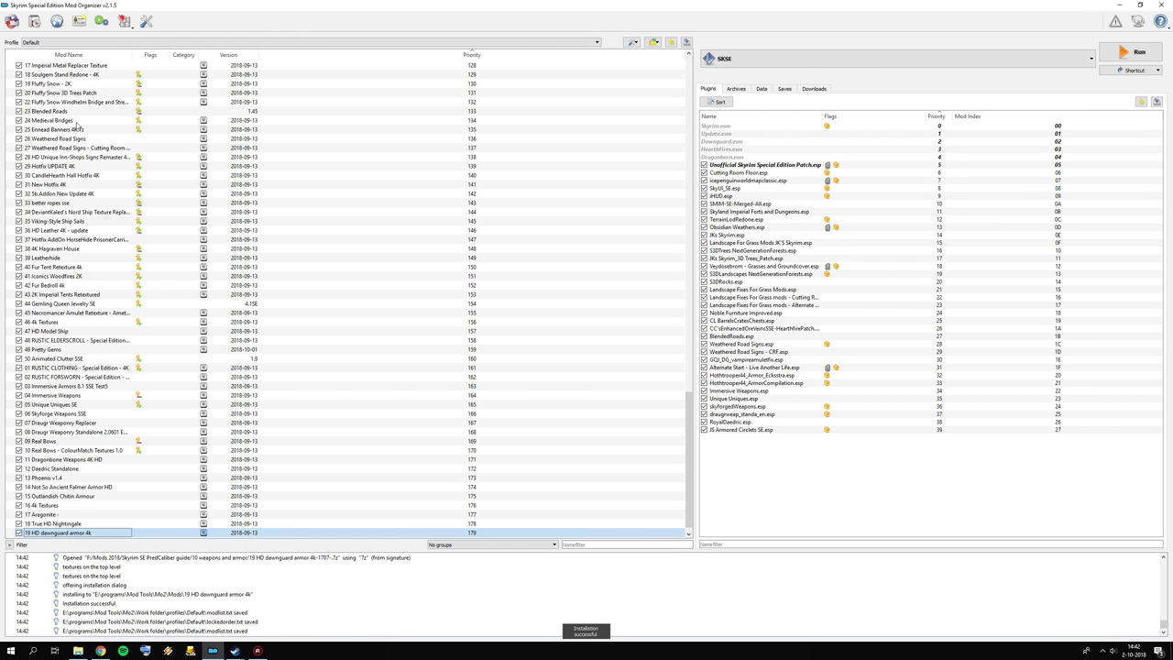
Step: Install the archive 20 TGA 4k-1705- manually with its TGA 4k folder set as the data directory, and enable the mod
click(34, 20)
scroll(328, 190, down, 4)
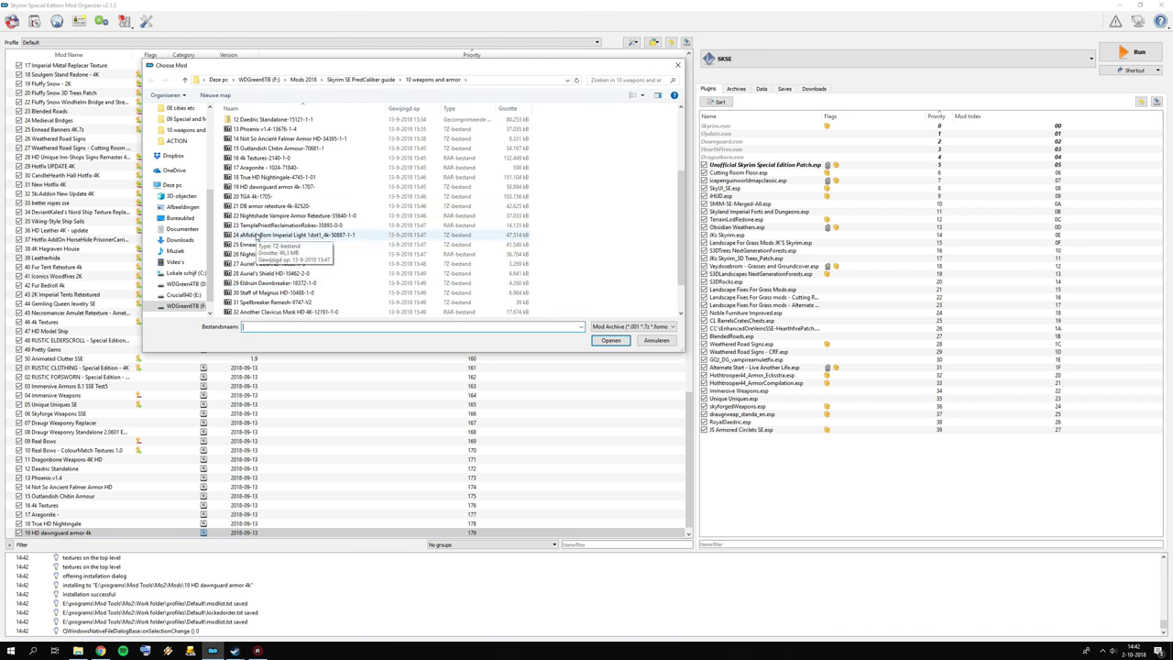
double_click(265, 196)
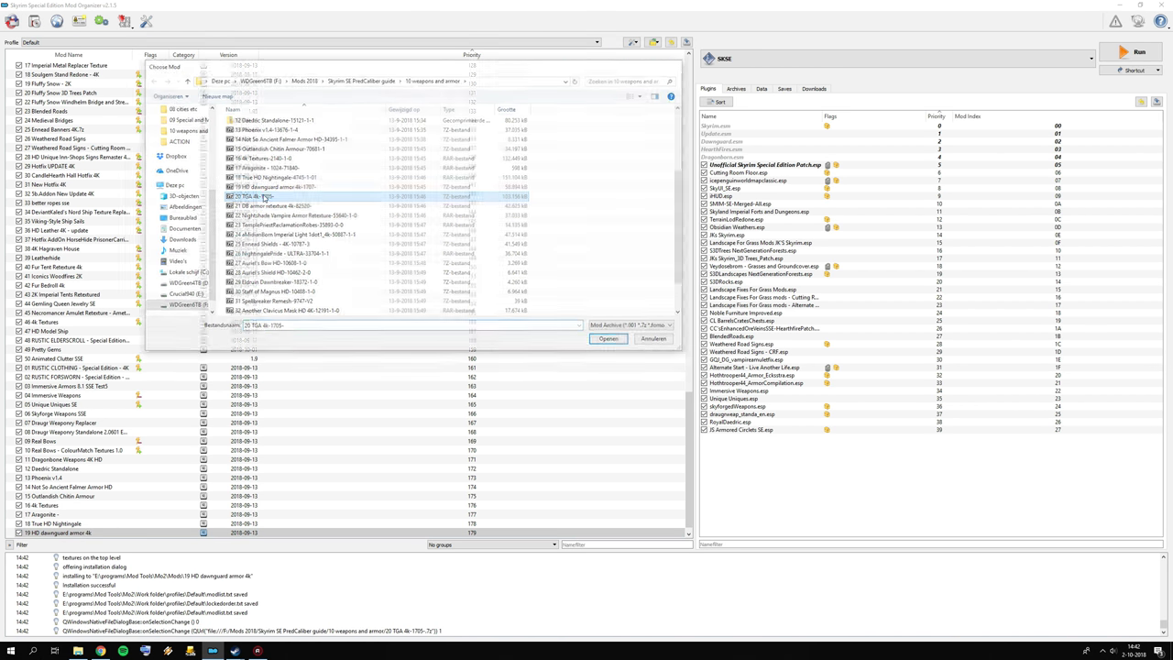
click(582, 334)
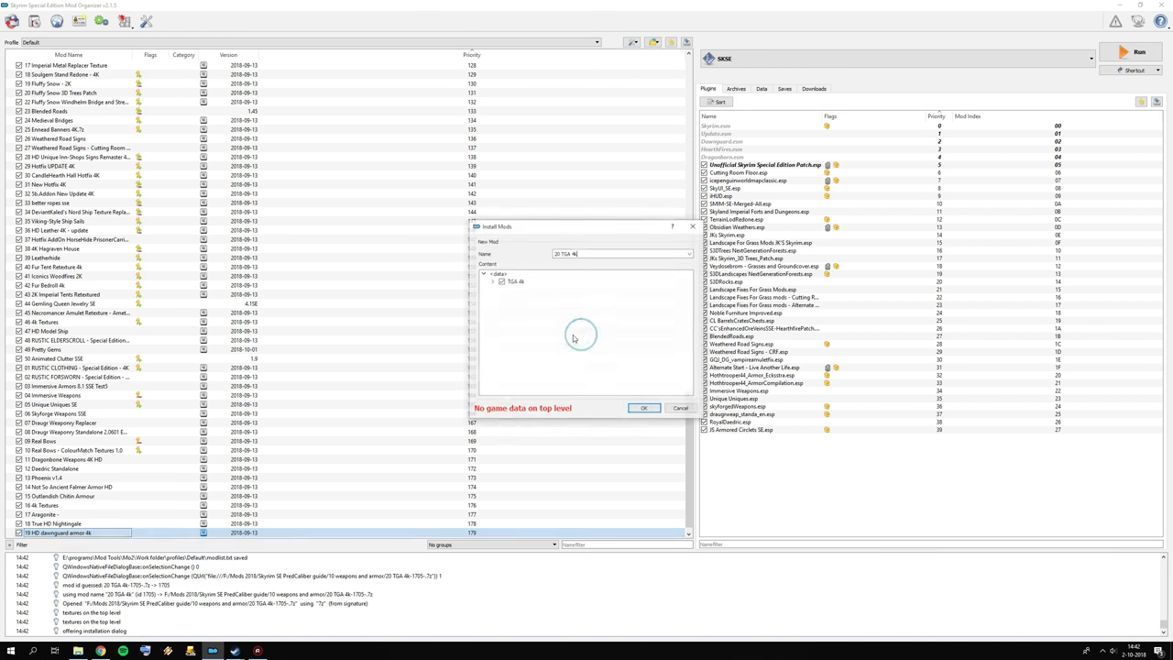
right_click(509, 281)
click(537, 288)
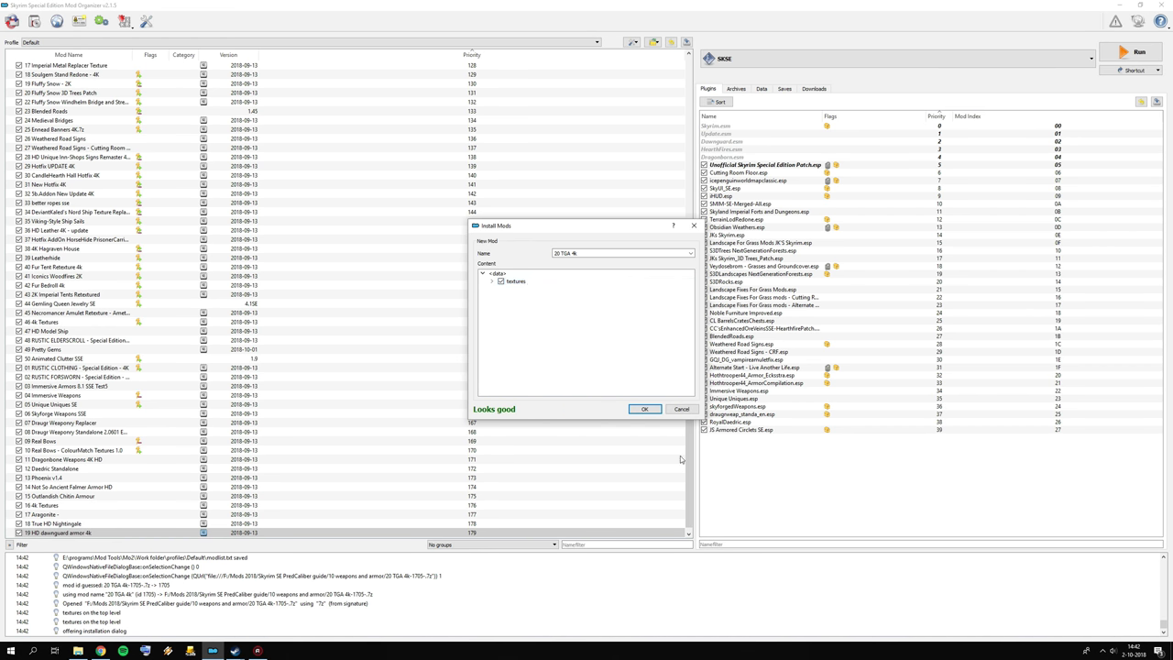
click(644, 409)
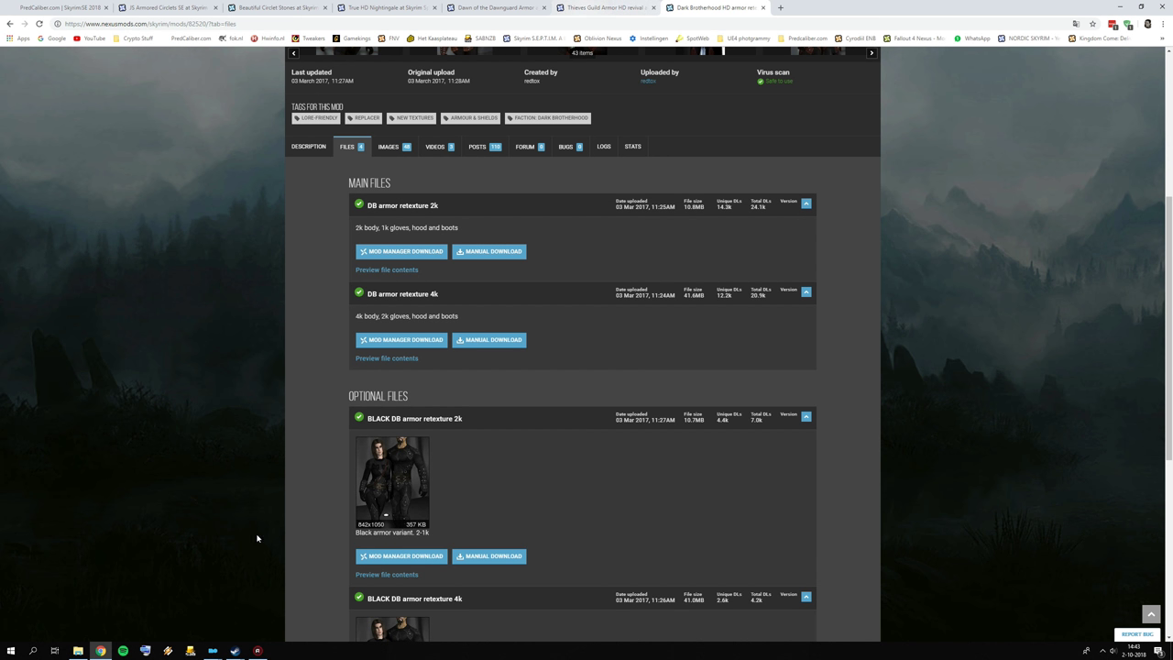
mouse_move(213, 651)
click(181, 612)
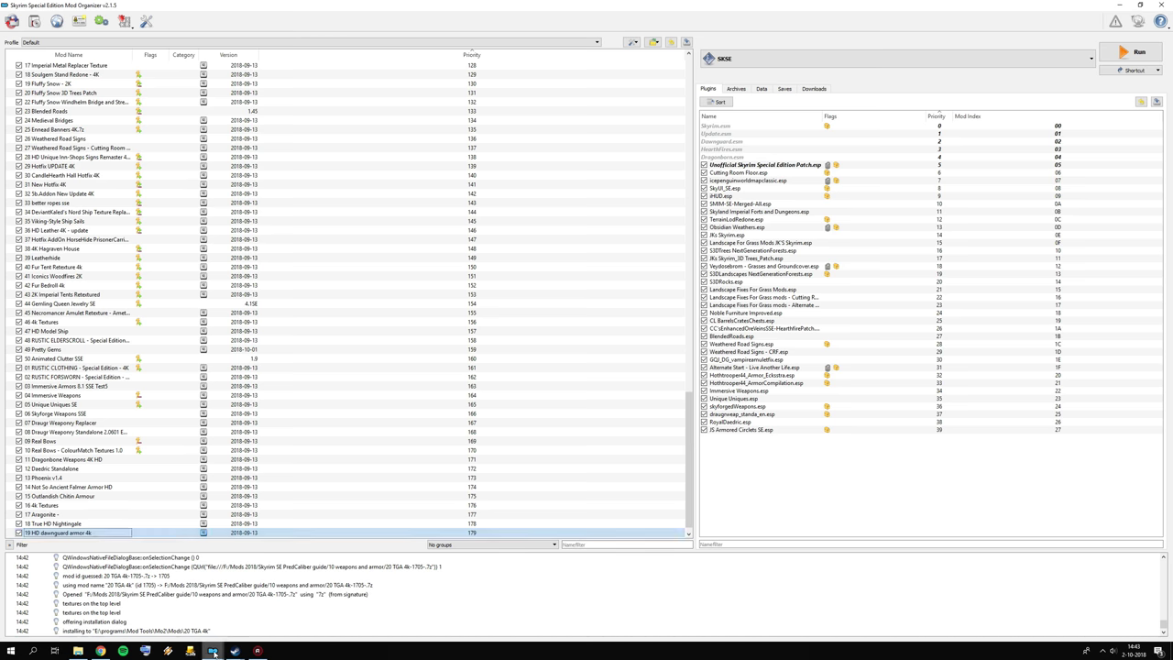
click(57, 507)
scroll(57, 506, down, 1)
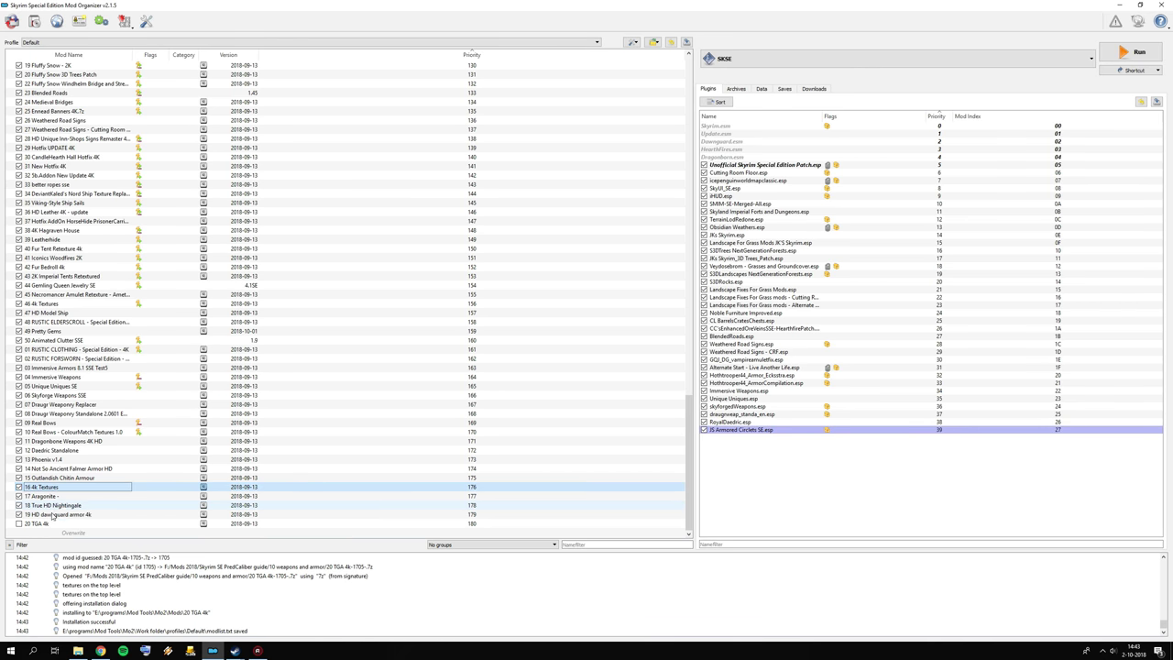
Step: Install the archive 21 DB armor retexture 4k-82520- manually with its 4k folder set as the data directory, and enable the mod
click(34, 20)
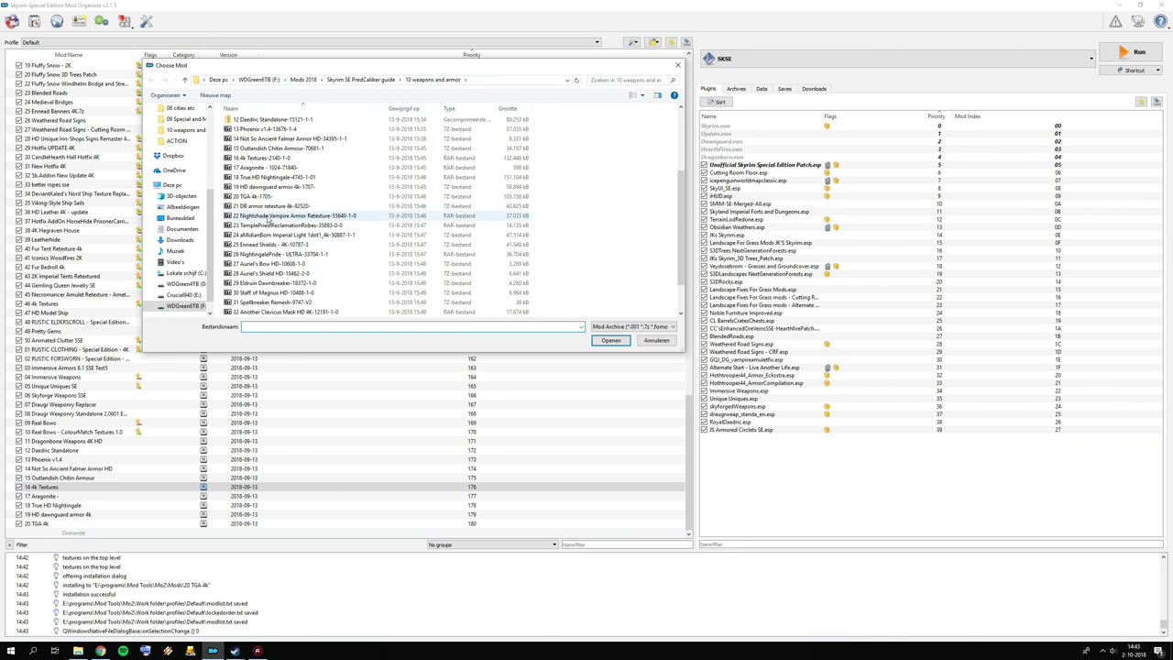
double_click(266, 207)
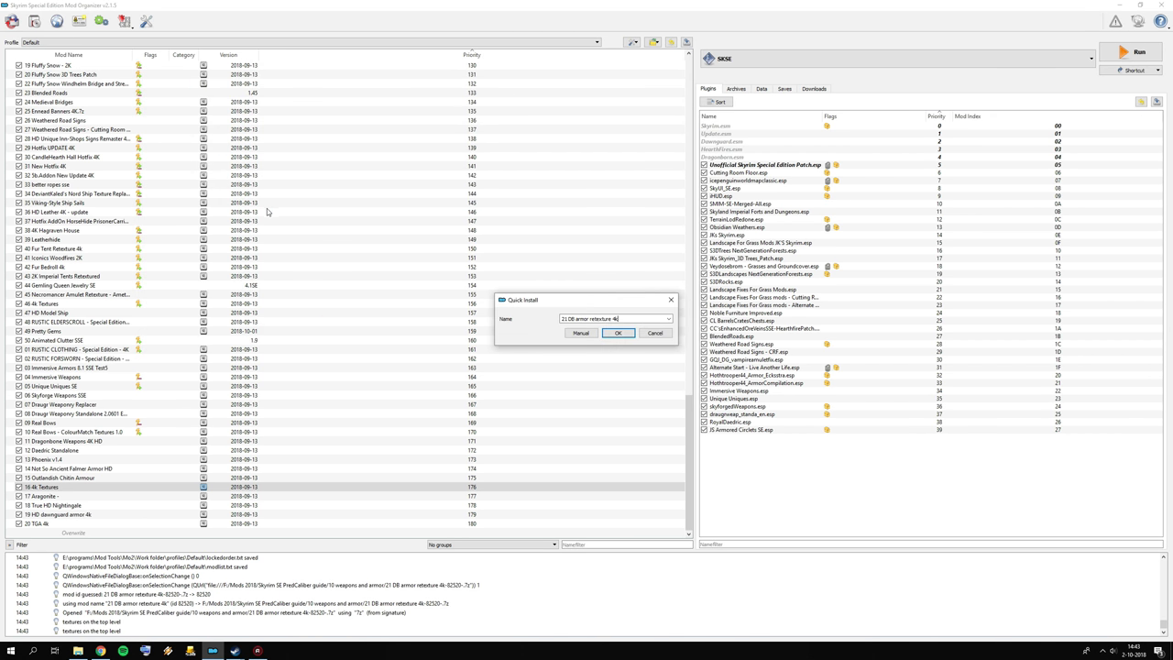
click(581, 333)
click(491, 280)
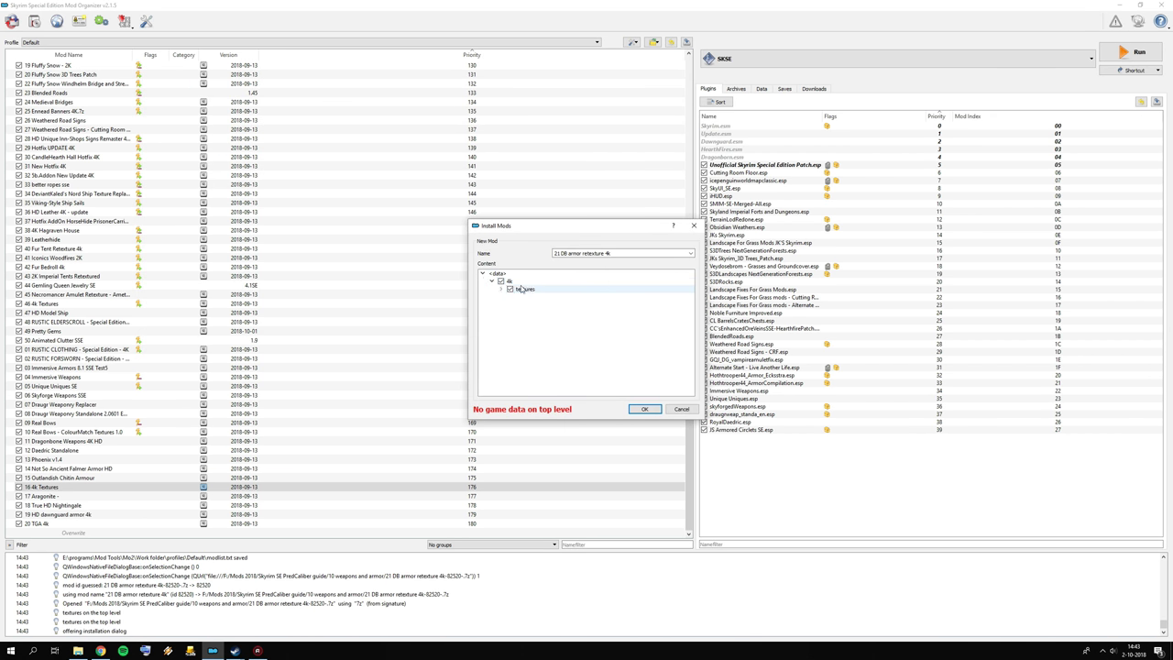
right_click(519, 284)
click(549, 285)
click(644, 409)
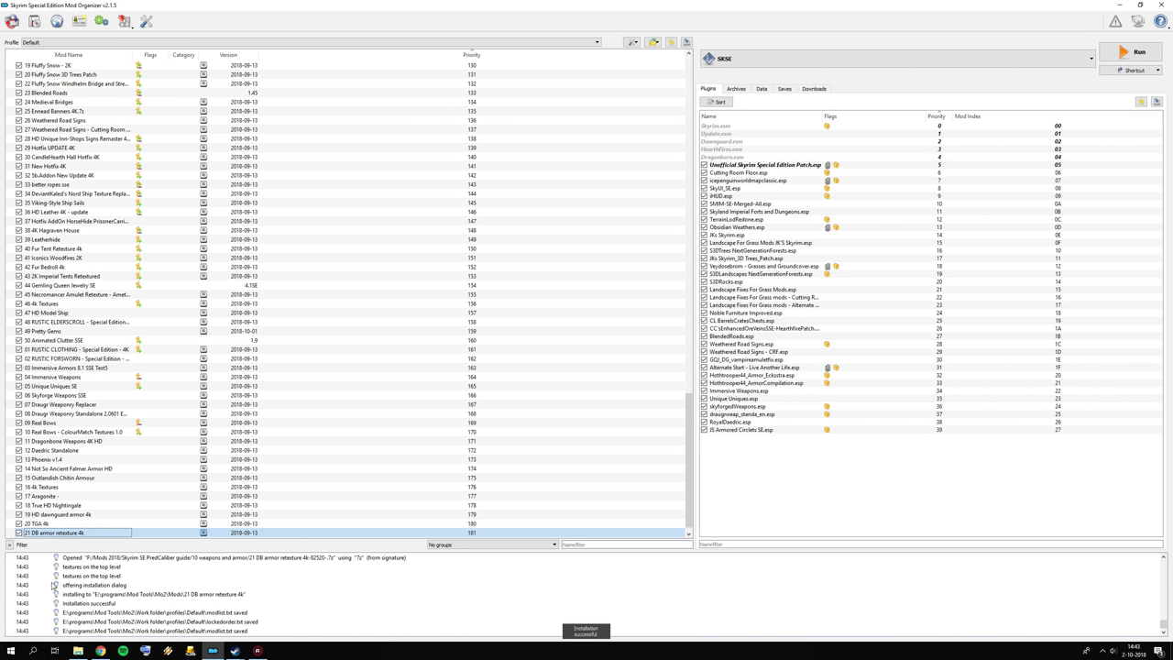
Step: Switch to Chrome and close all the Nexus Mods tabs, keeping the PredCaliber guide page open
click(99, 651)
click(172, 6)
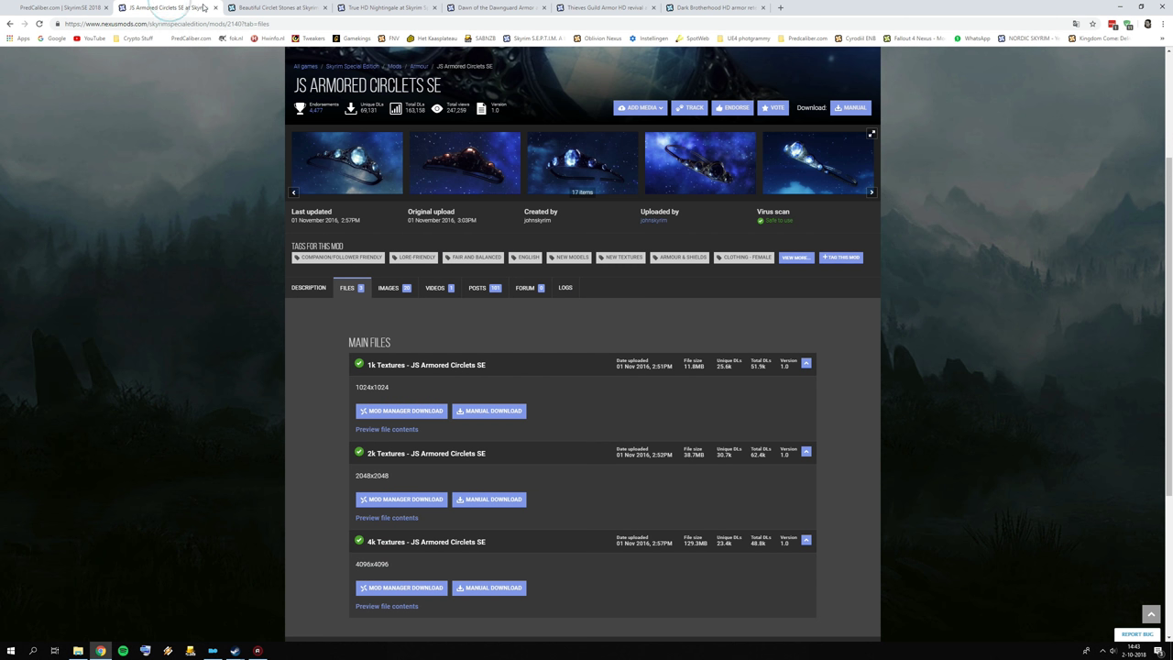
click(215, 7)
click(215, 8)
click(215, 7)
click(215, 8)
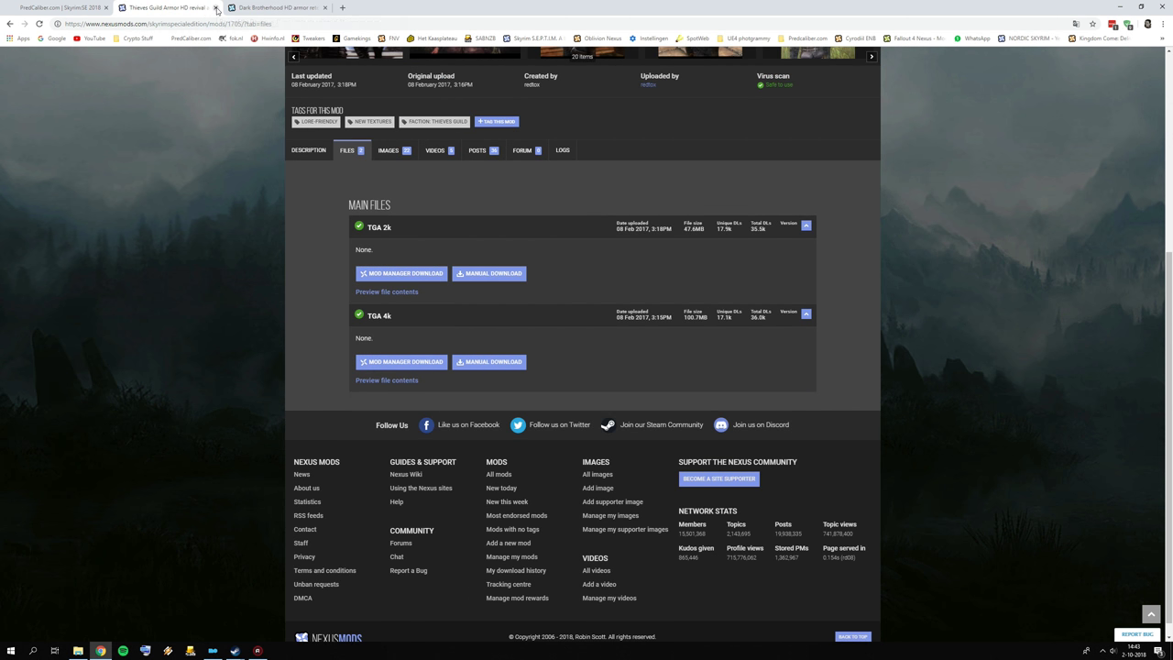
click(215, 8)
click(215, 7)
Step: Open guide entries 22 to 24, TDN Vampire Armour, Temple Priest Robes and aMidianBorn Imperial Light and Studded, in new browser tabs
scroll(468, 333, down, 3)
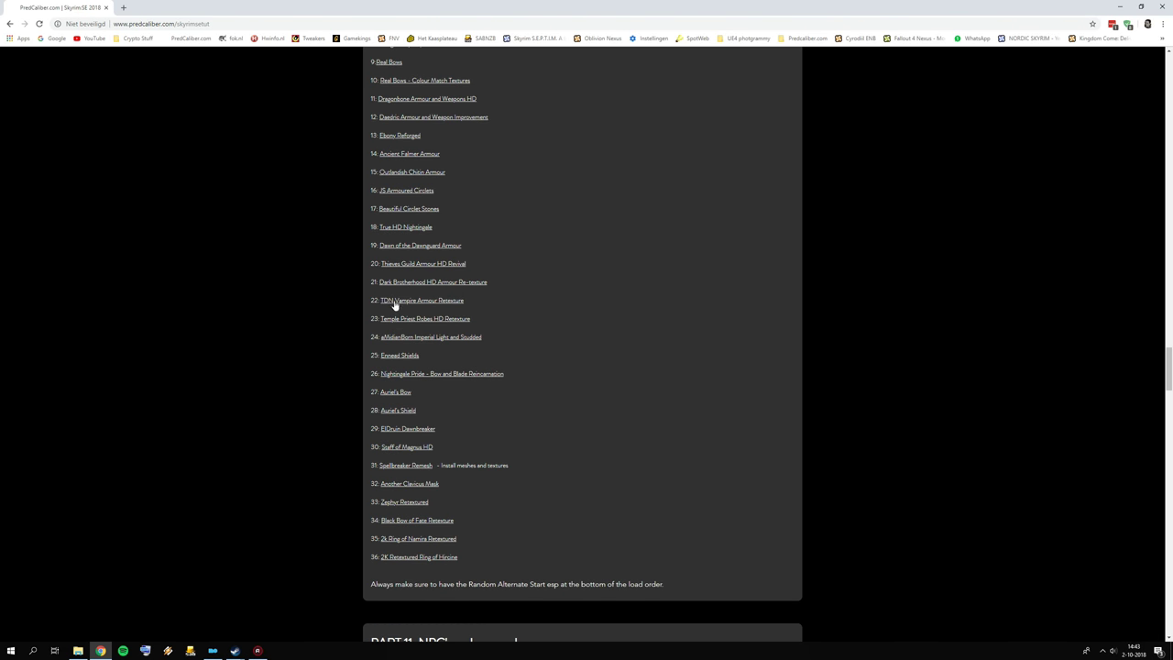
right_click(426, 301)
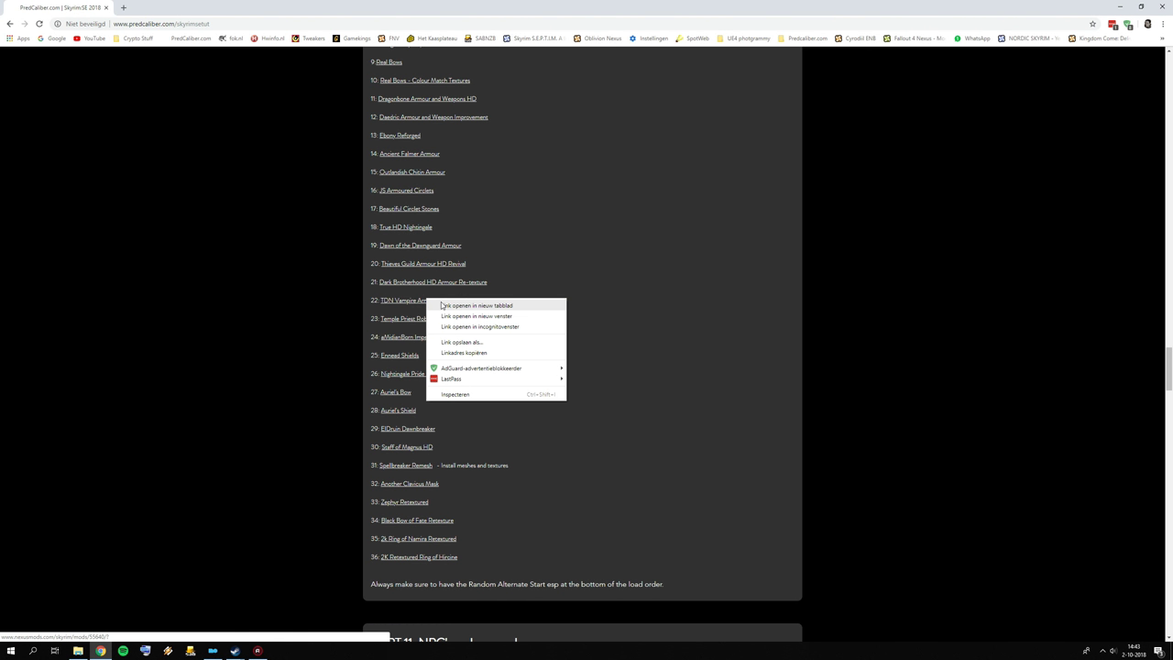
click(444, 307)
right_click(446, 321)
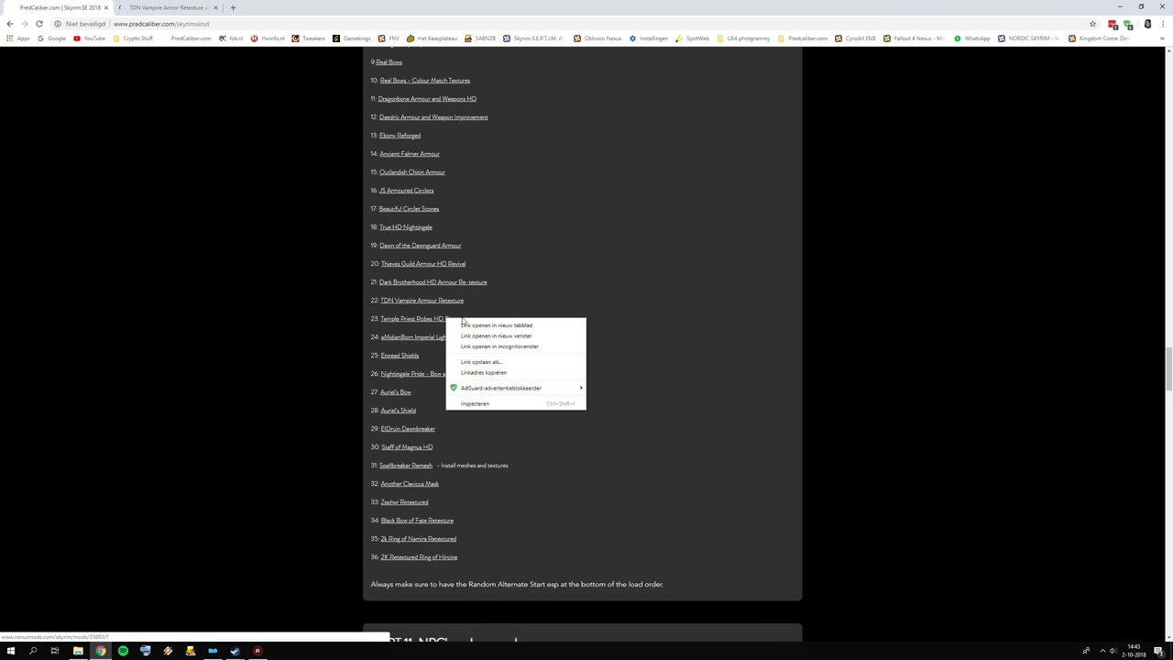
click(476, 326)
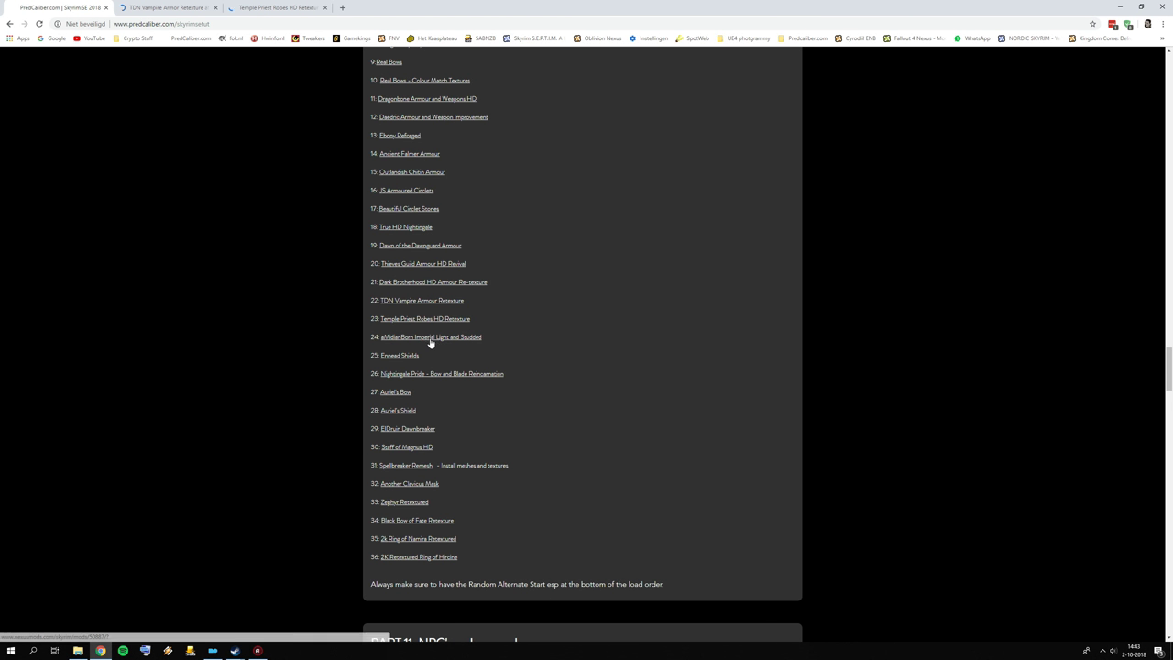
right_click(436, 337)
click(448, 345)
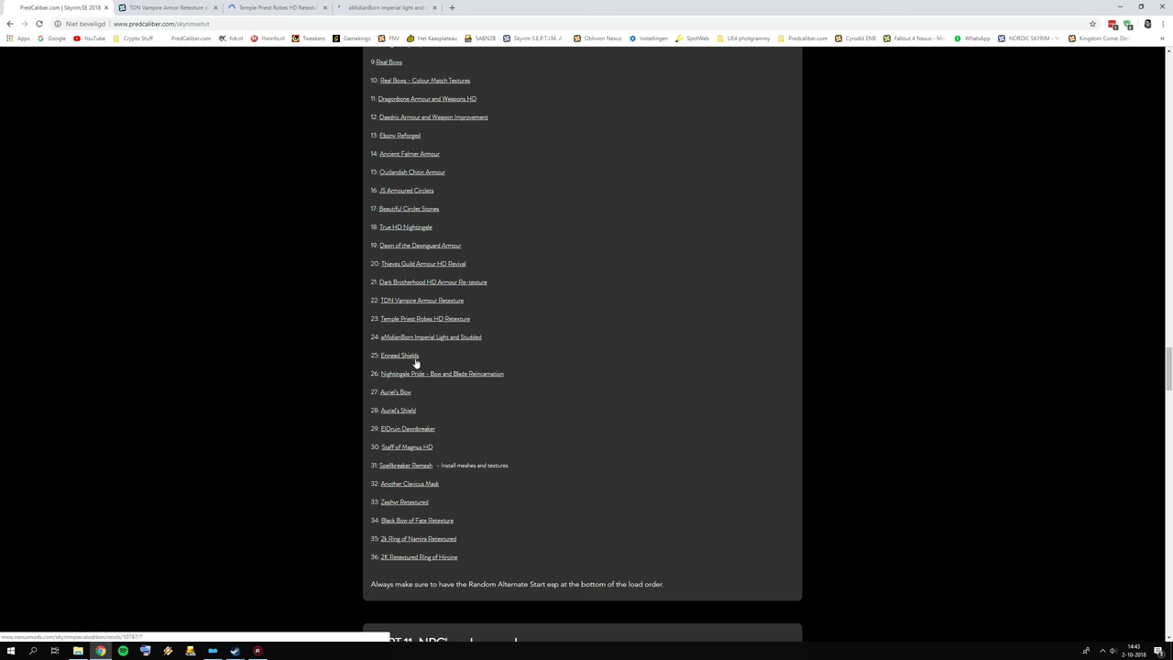
Step: Open guide entries 25 to 28, Ennead Shields, Nightingale Pride, Auriel's Bow and Auriel's Shield, in new browser tabs
right_click(407, 355)
click(438, 363)
right_click(424, 375)
click(454, 383)
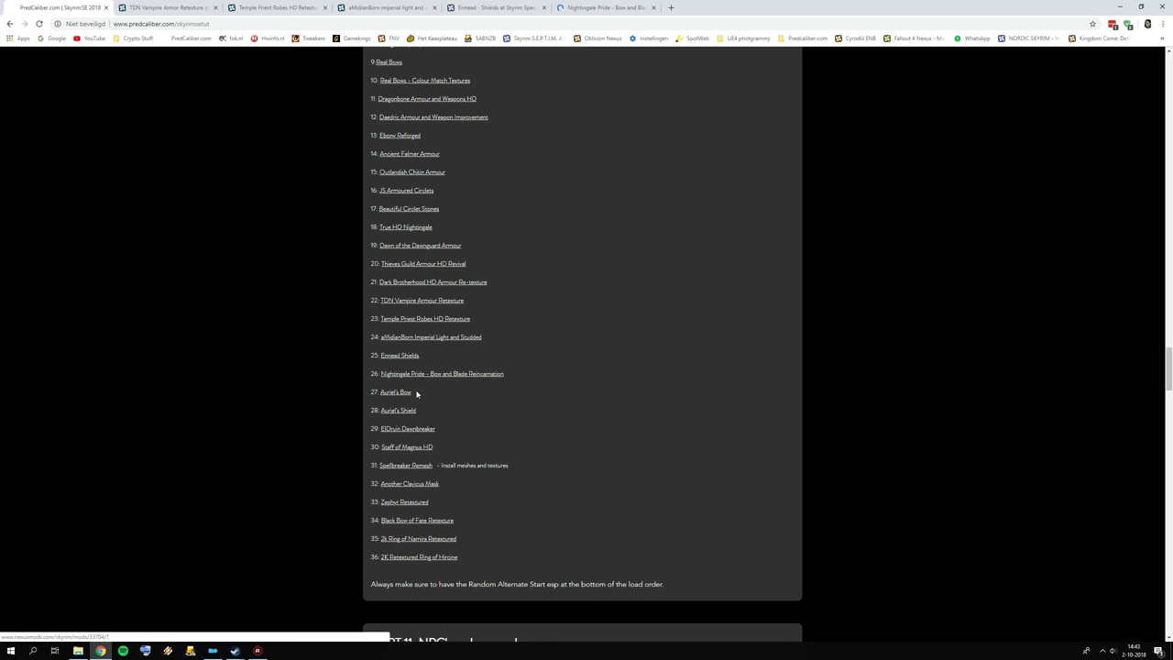
right_click(402, 392)
click(433, 401)
right_click(408, 412)
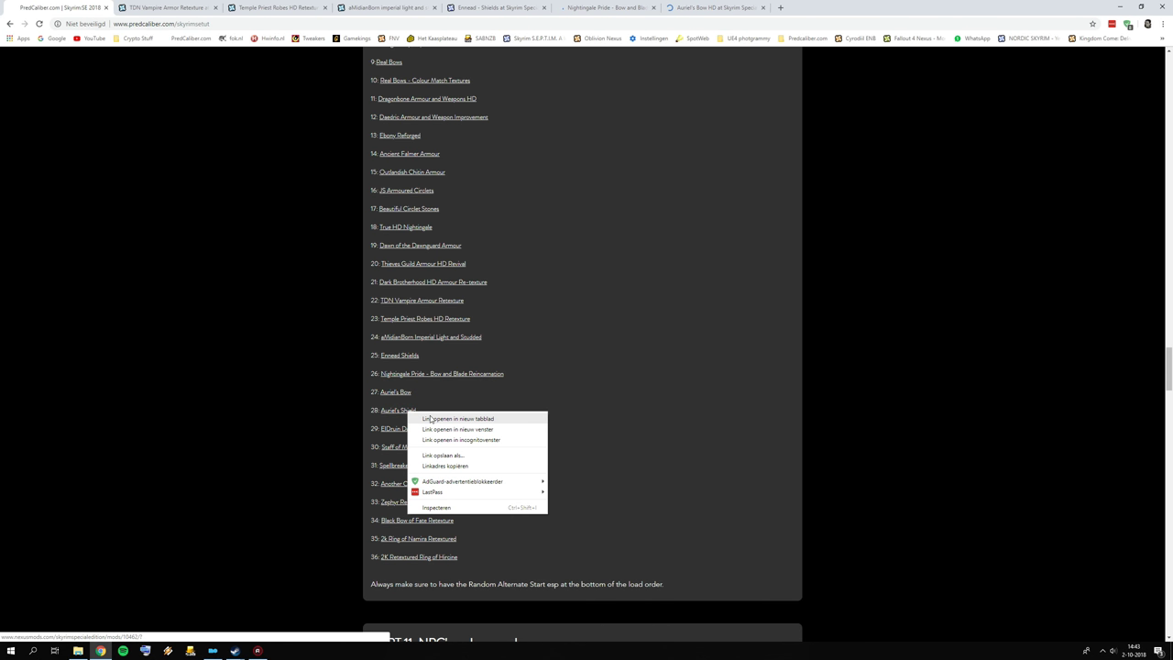
click(430, 418)
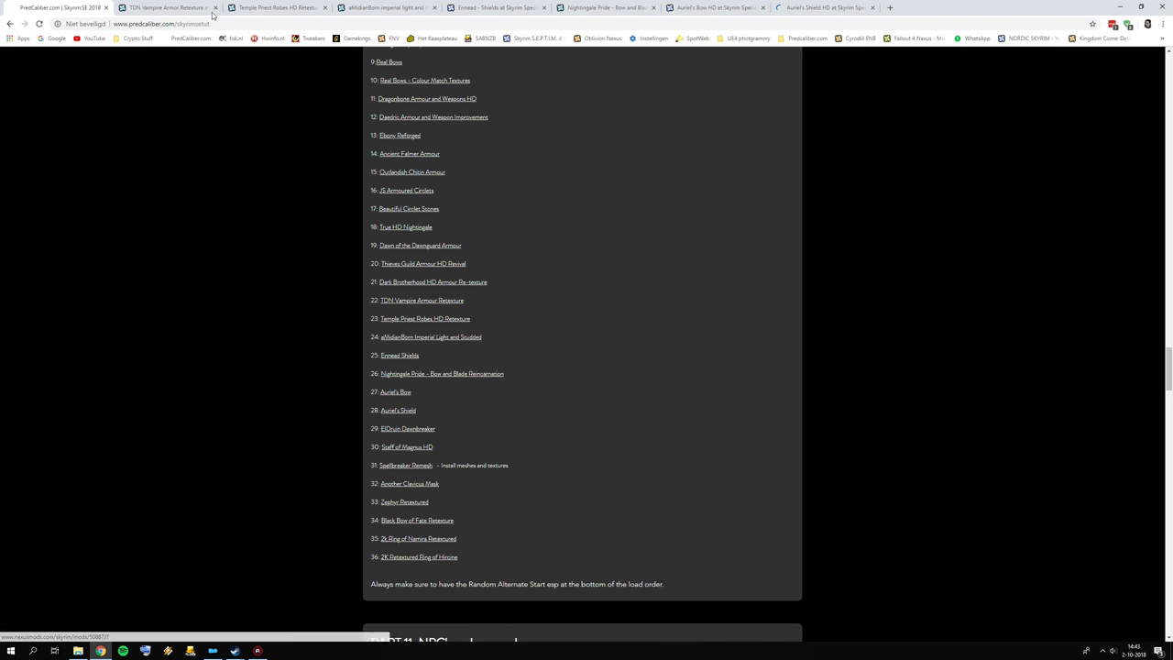
Step: Examine the third preview image and the main and optional files of the TDN Vampire Armor Retexture mod
click(174, 9)
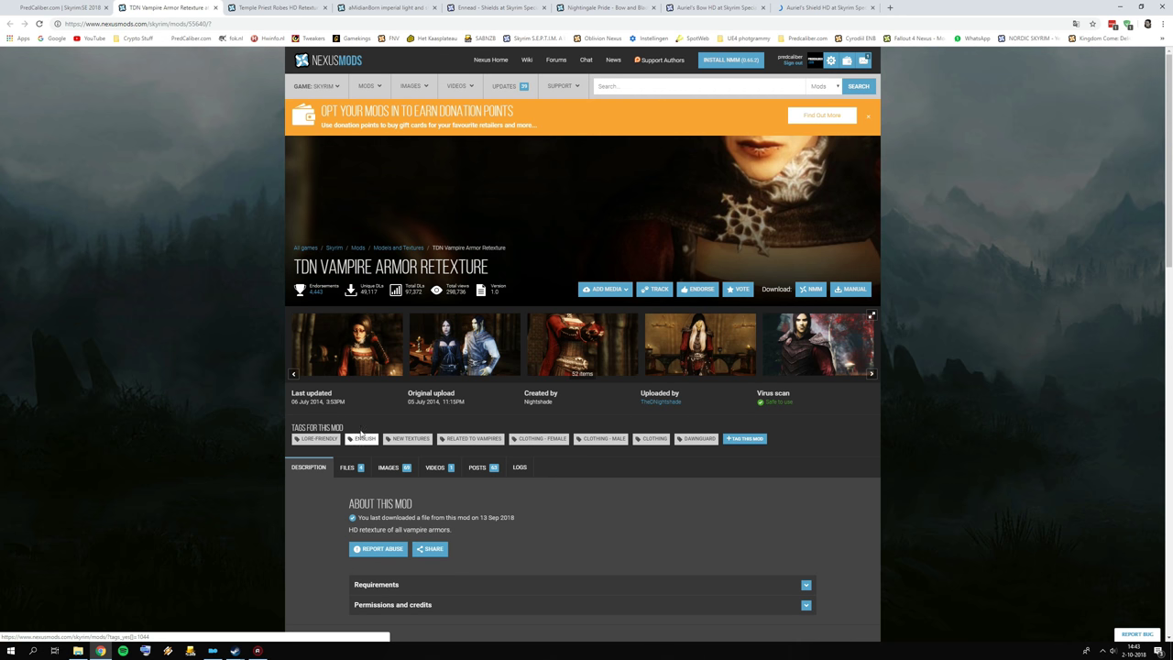
click(593, 345)
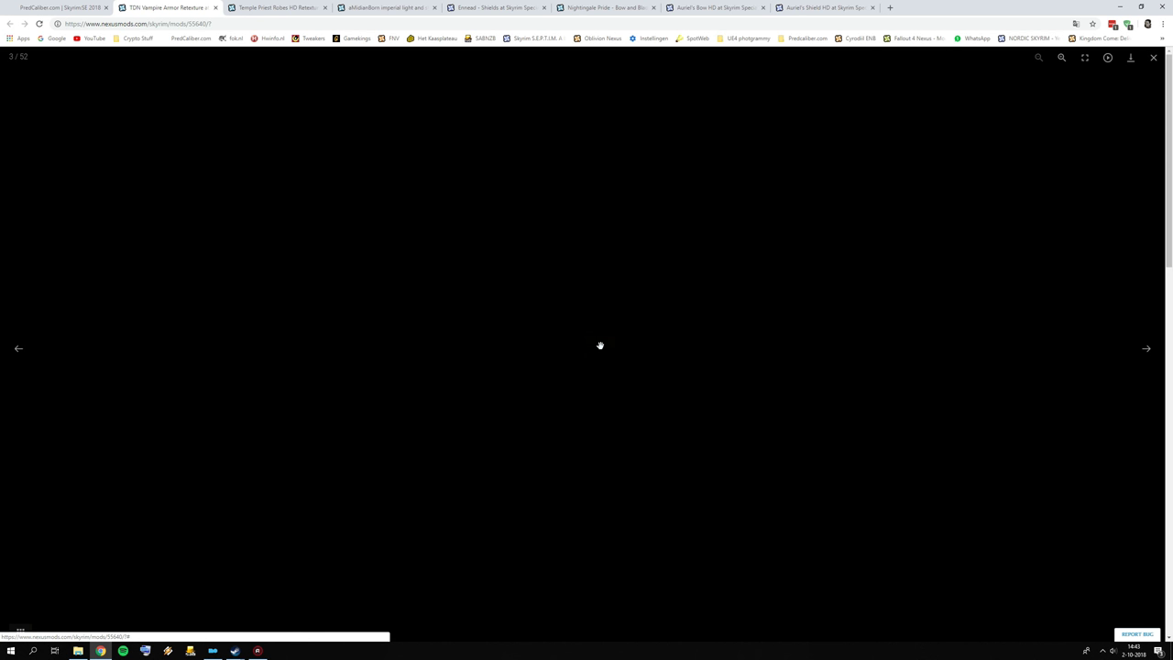
click(1154, 58)
scroll(639, 388, down, 2)
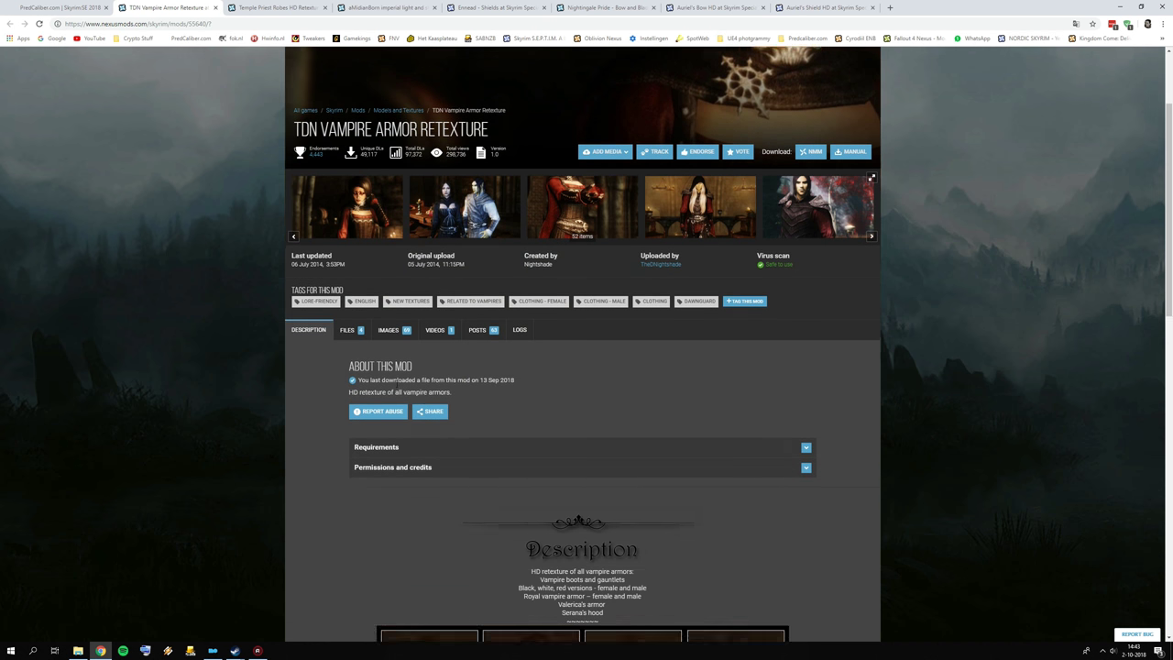
click(352, 328)
scroll(511, 358, down, 3)
scroll(511, 358, up, 2)
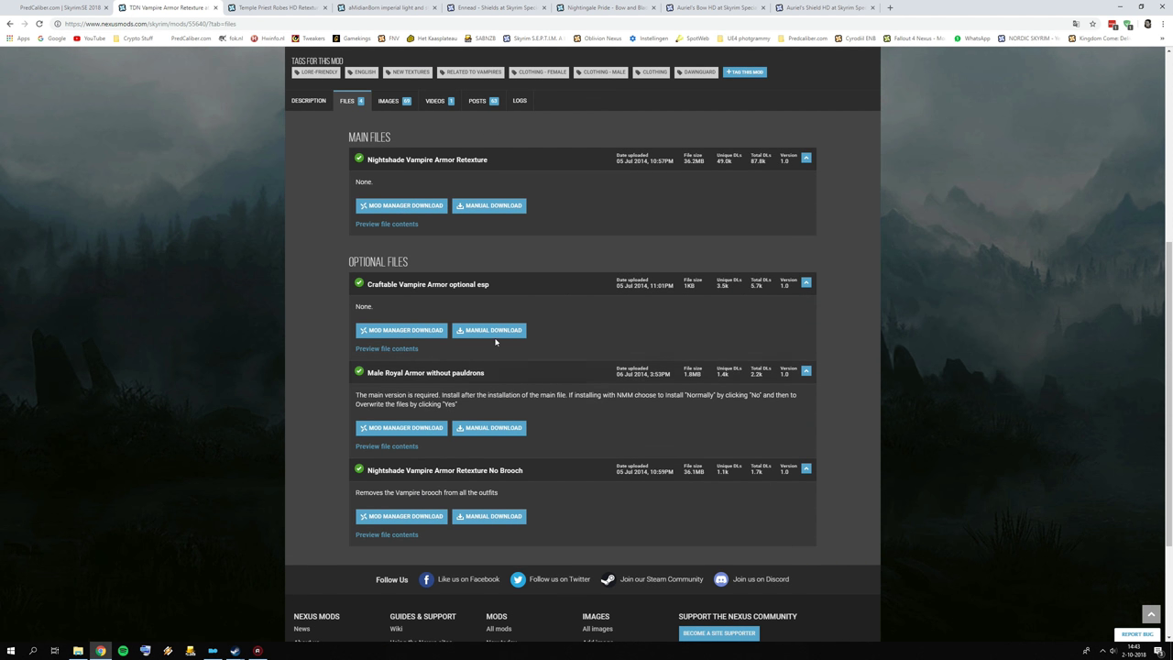
right_click(542, 321)
click(537, 297)
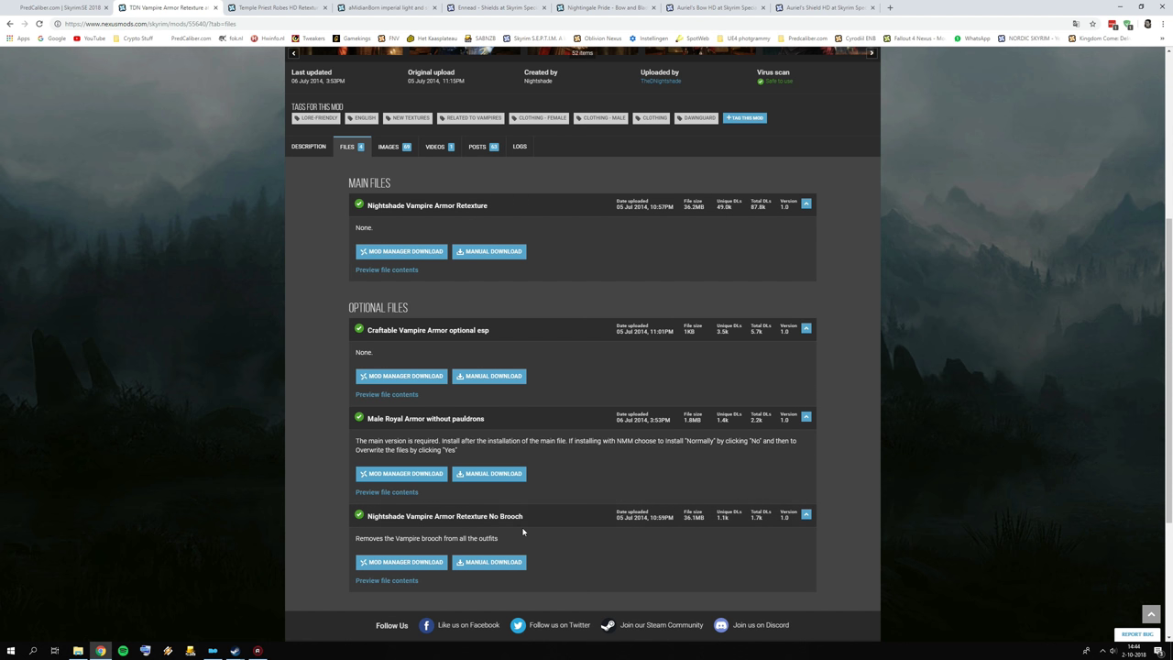
scroll(502, 486, up, 3)
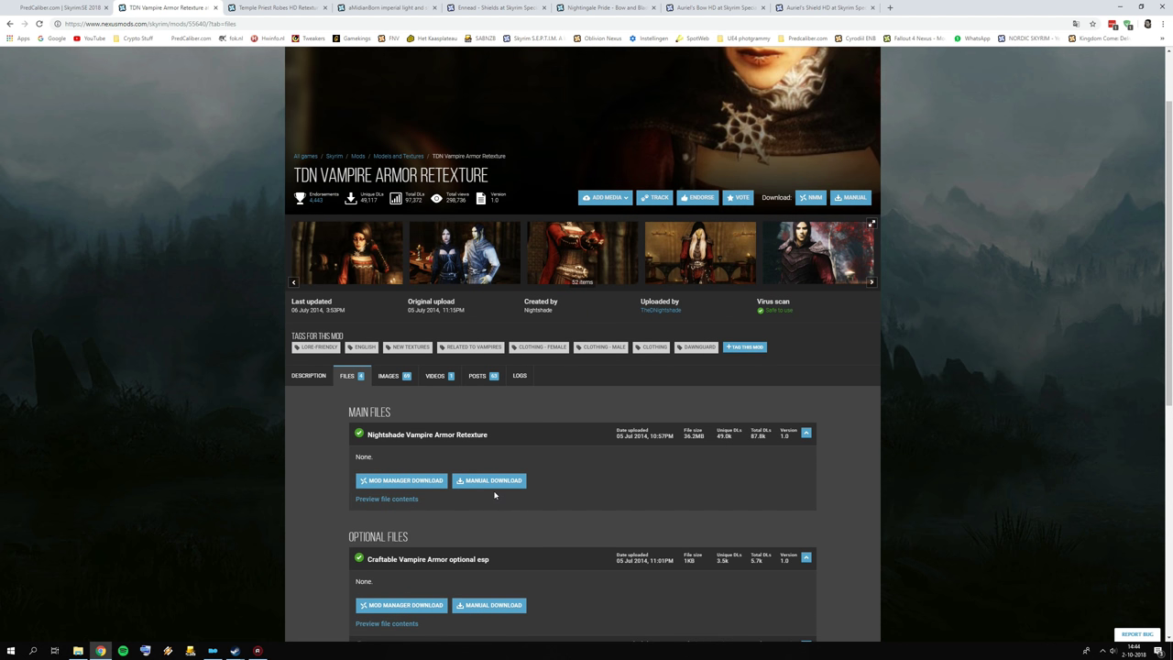
scroll(479, 458, down, 2)
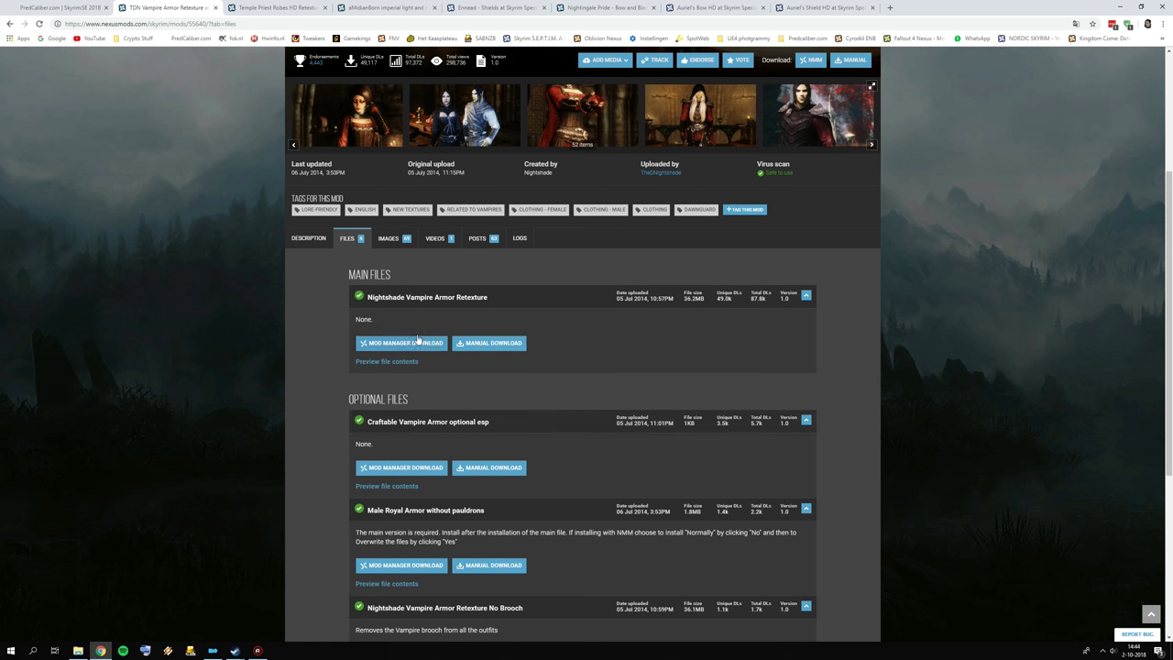
Step: Review the files of Temple Priest Robes HD Retexture and aMidianBorn imperial light and studded, and open the Ennead - Shields page
click(275, 7)
click(352, 466)
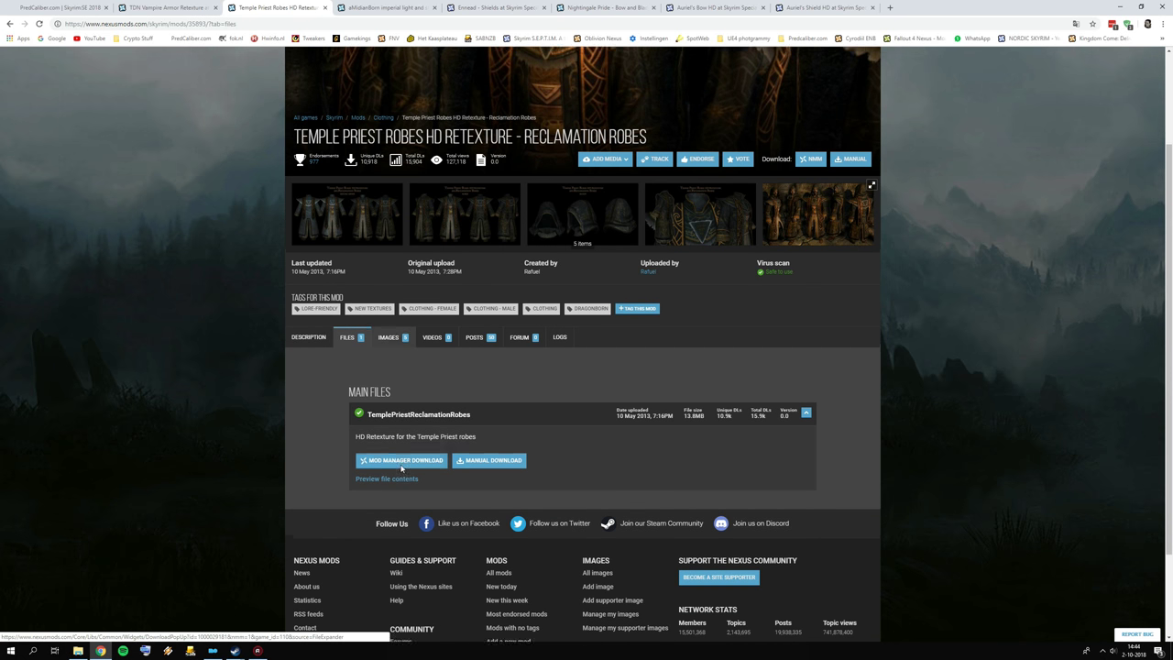
click(374, 3)
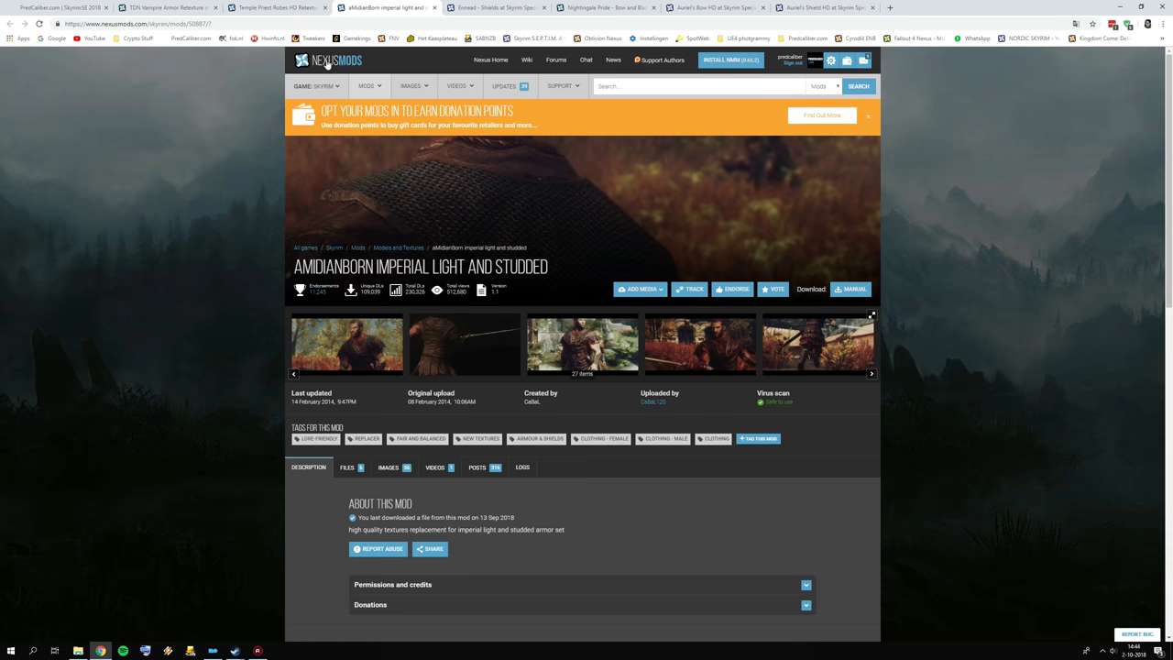
click(352, 470)
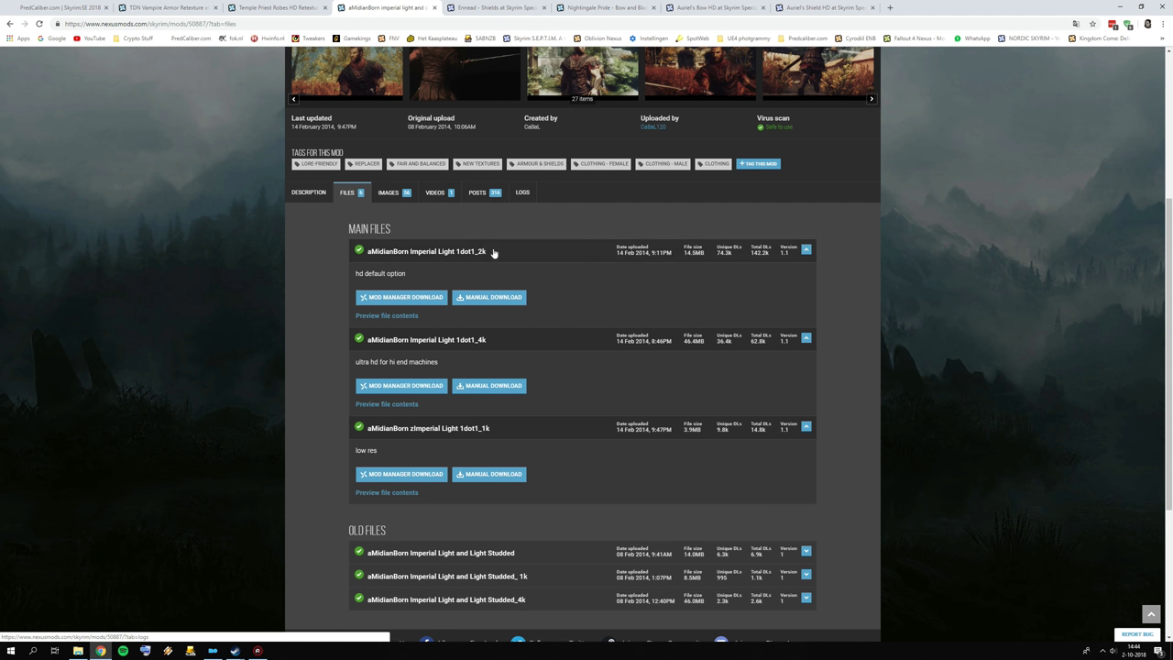
scroll(492, 251, up, 2)
click(495, 8)
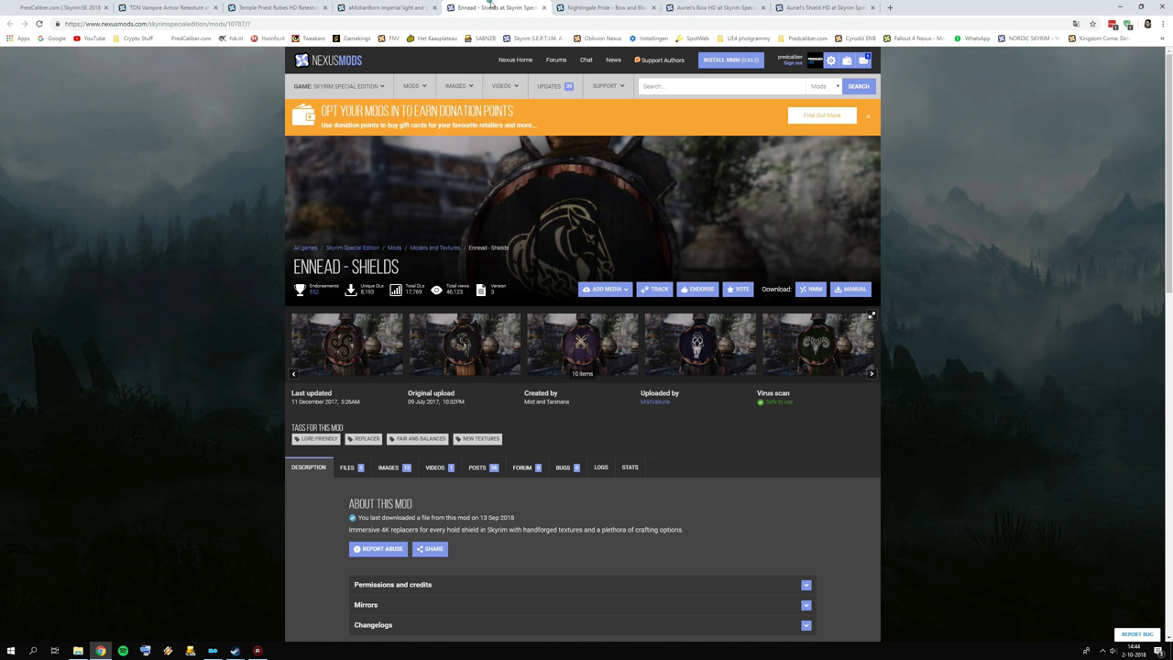
Step: Review the 1K, 2K and 4K main files of the Ennead - Shields mod
click(352, 468)
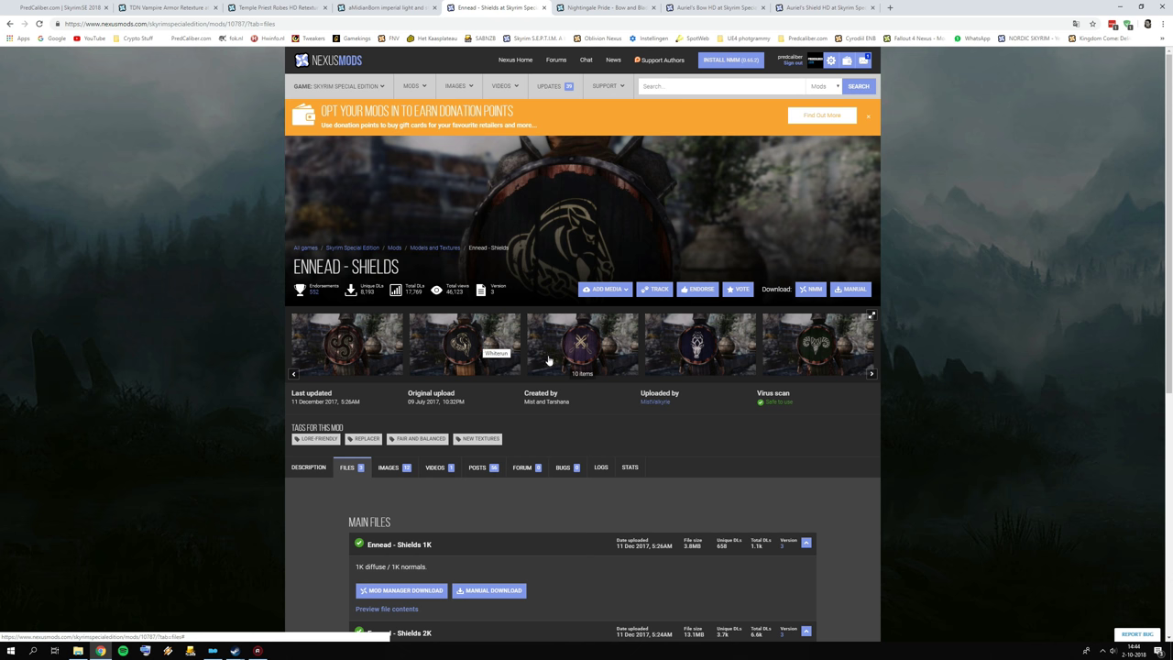
scroll(486, 367, down, 3)
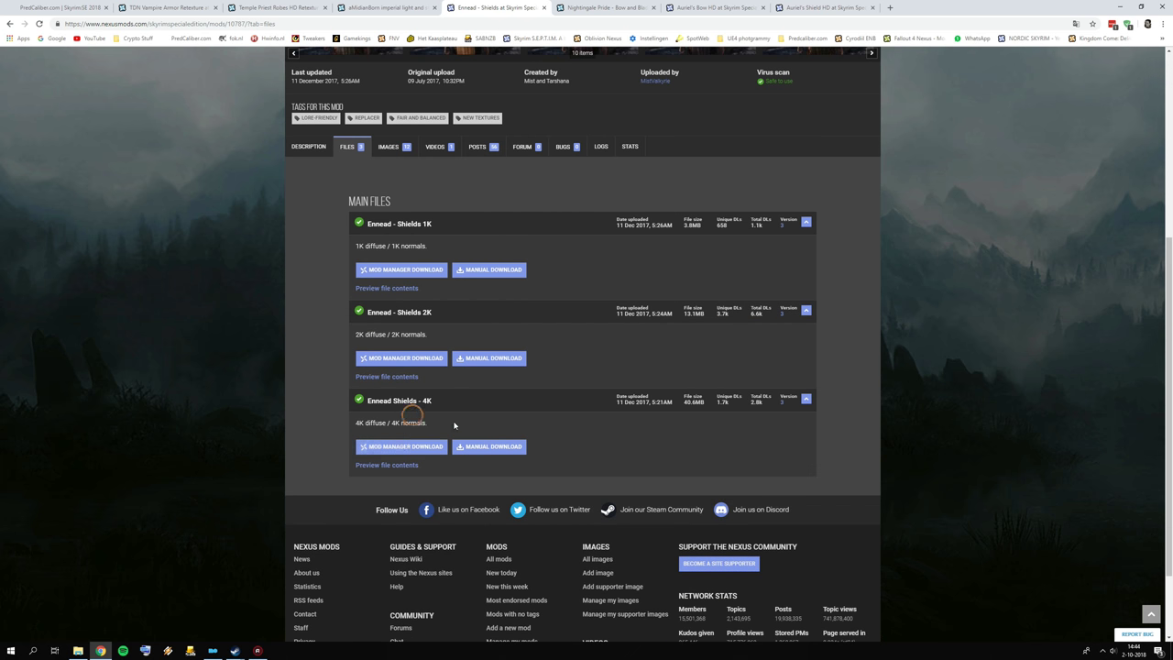
click(456, 416)
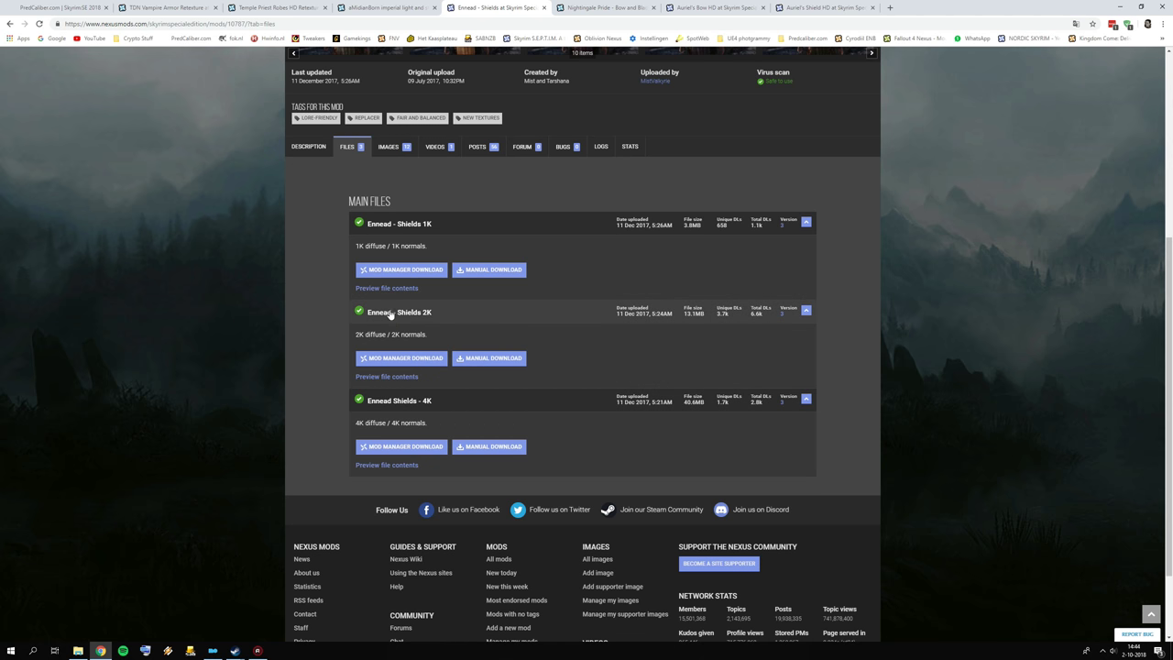
scroll(510, 343, up, 3)
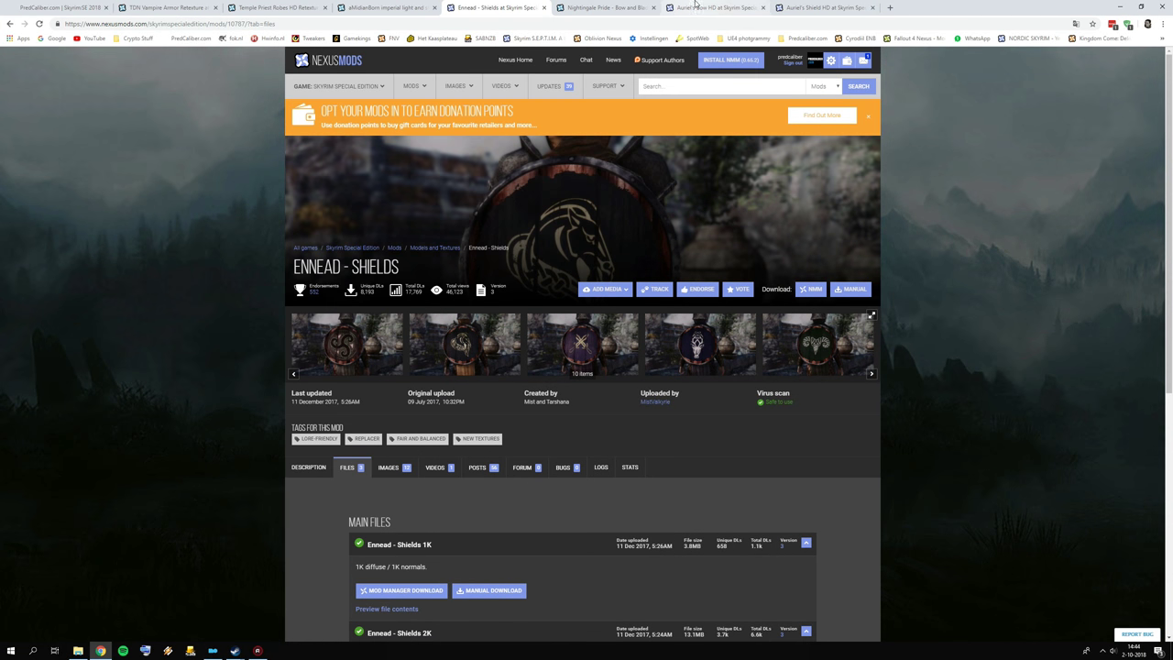
Step: Examine the third preview image and the main and optional files of the Nightingale Pride - Bow and Blade Reincarnation mod
click(604, 8)
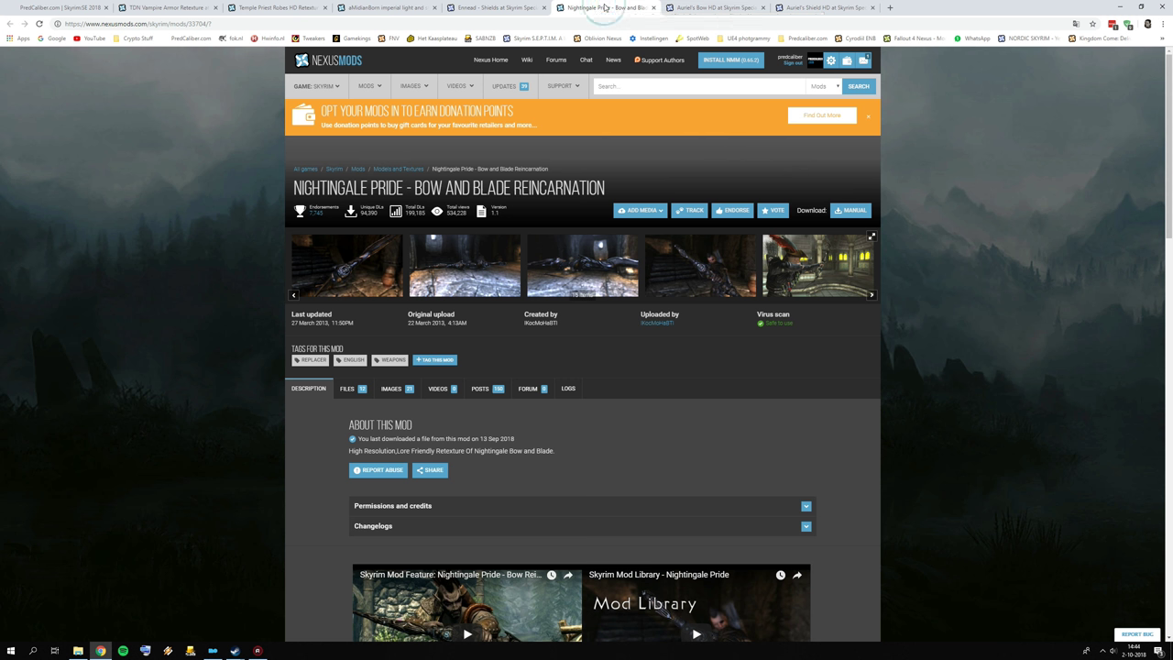
click(494, 8)
click(600, 5)
click(368, 385)
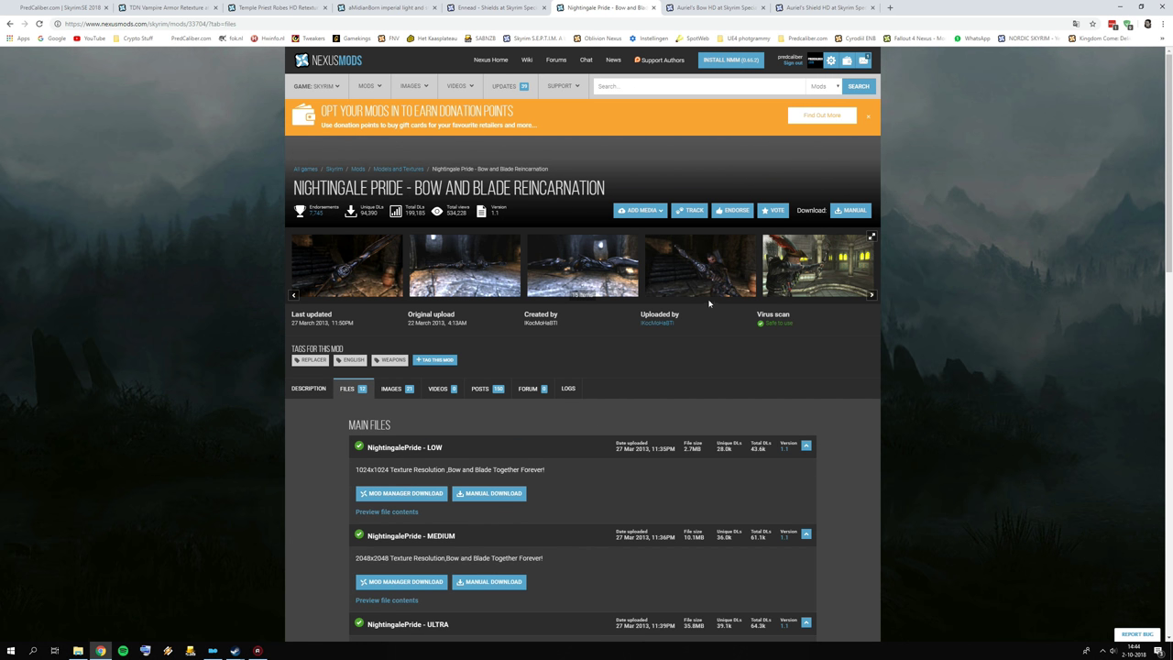
click(657, 291)
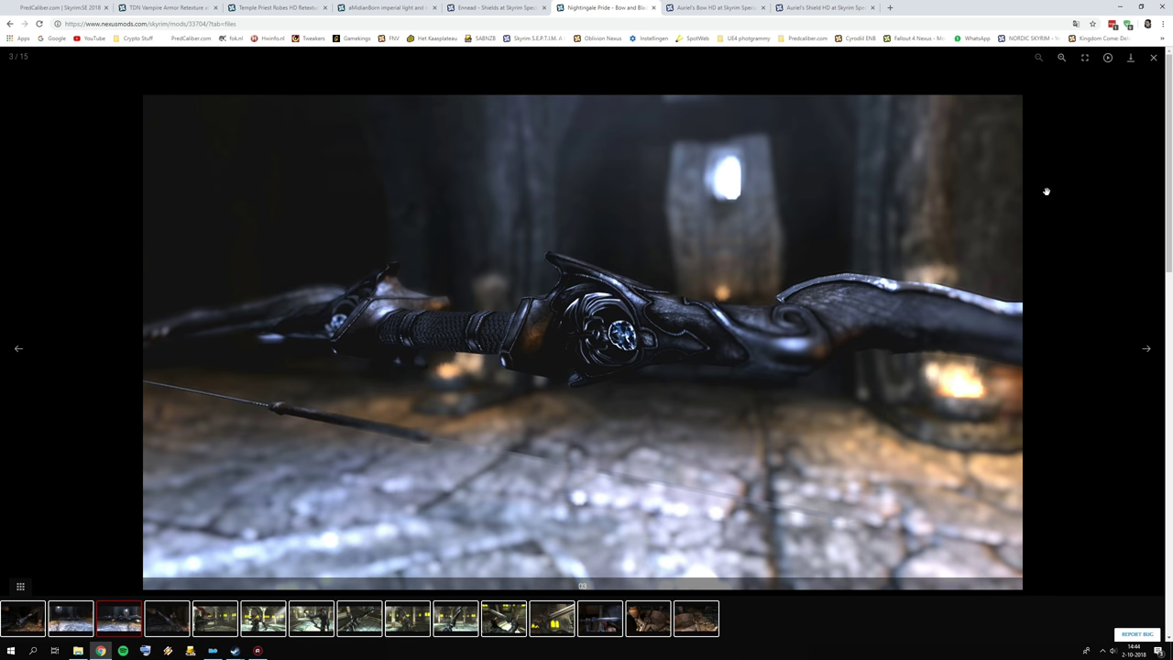
click(1151, 57)
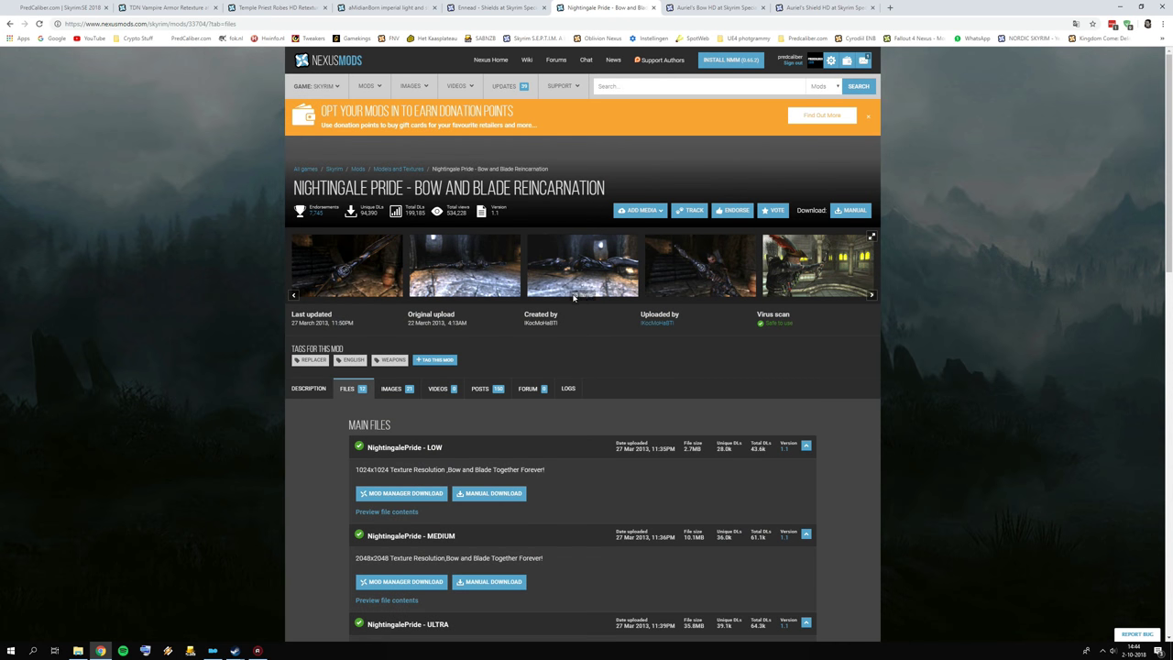
scroll(437, 364, down, 3)
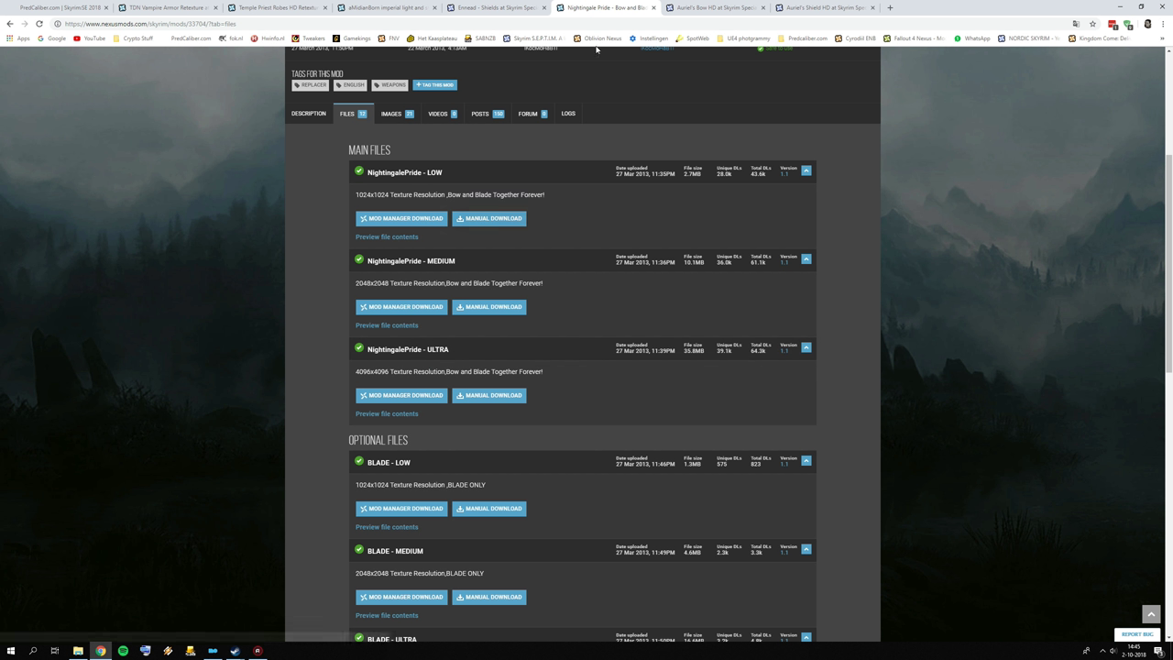
Step: View the third preview image of the Auriel's Bow HD mod at full size
click(693, 6)
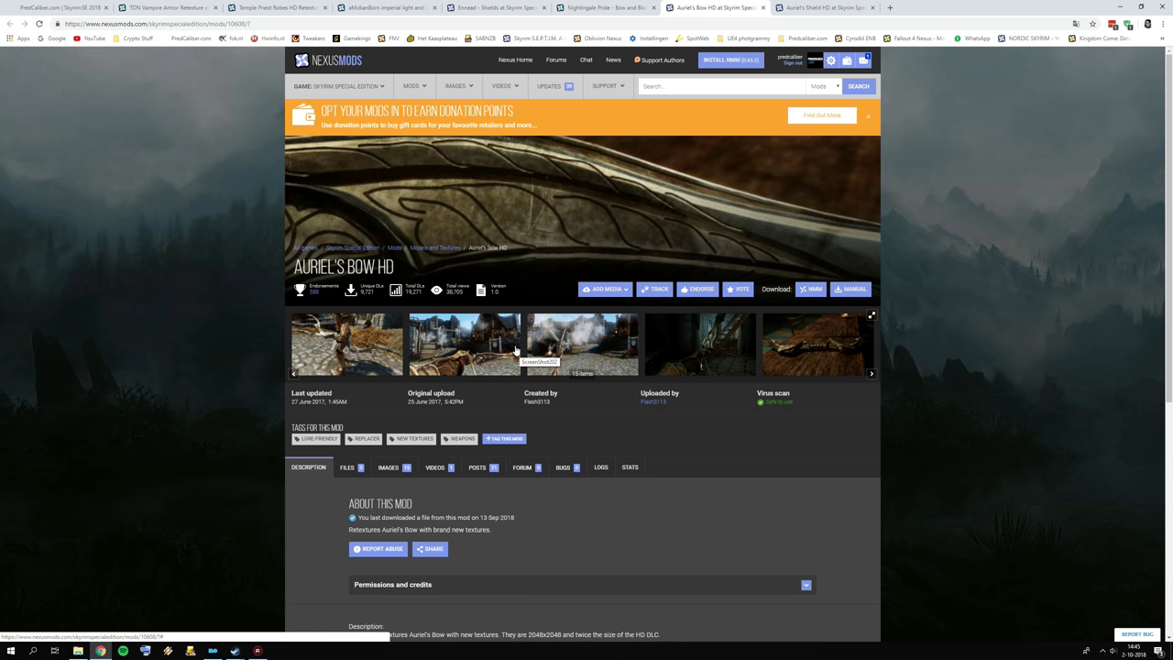
click(566, 348)
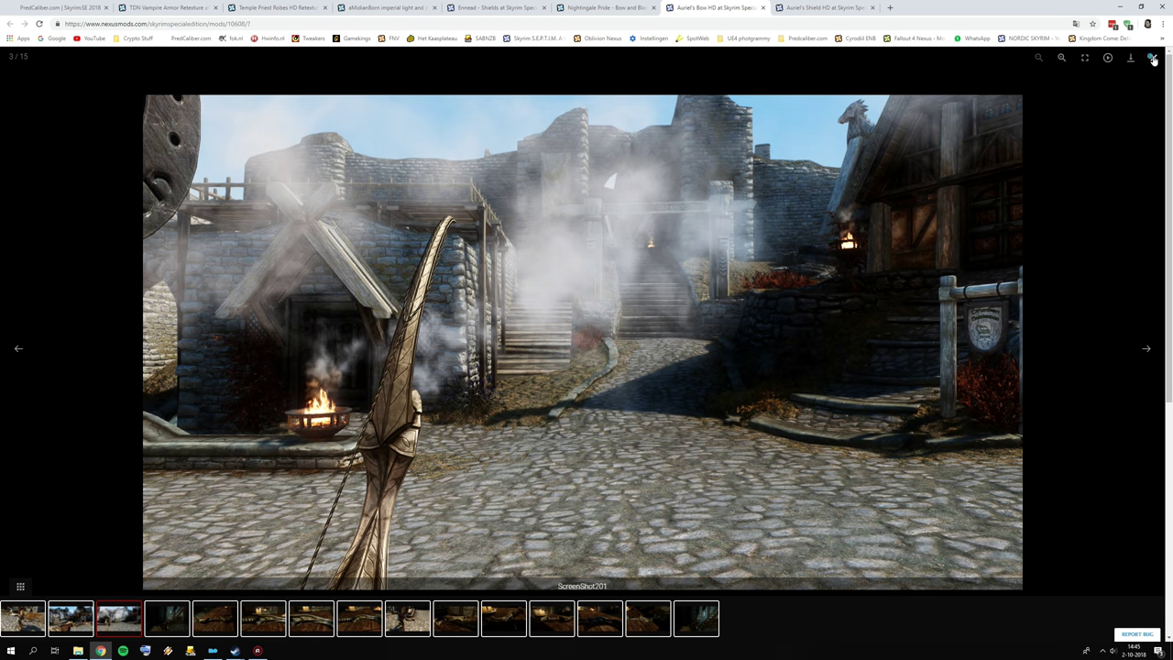
click(1153, 58)
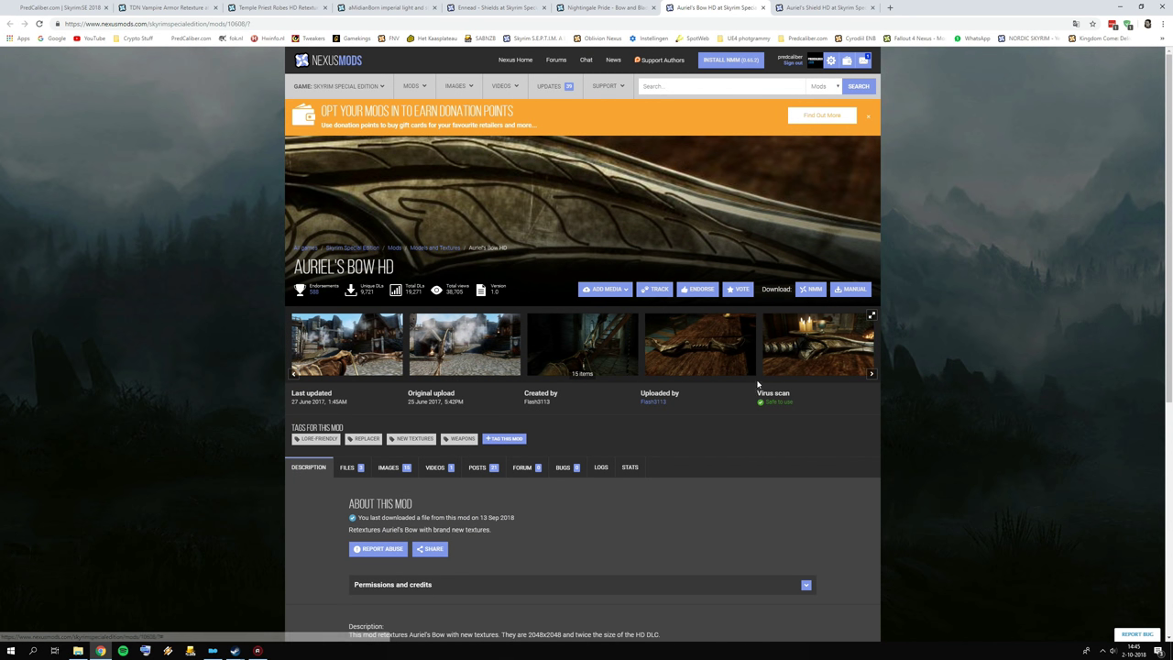
right_click(757, 381)
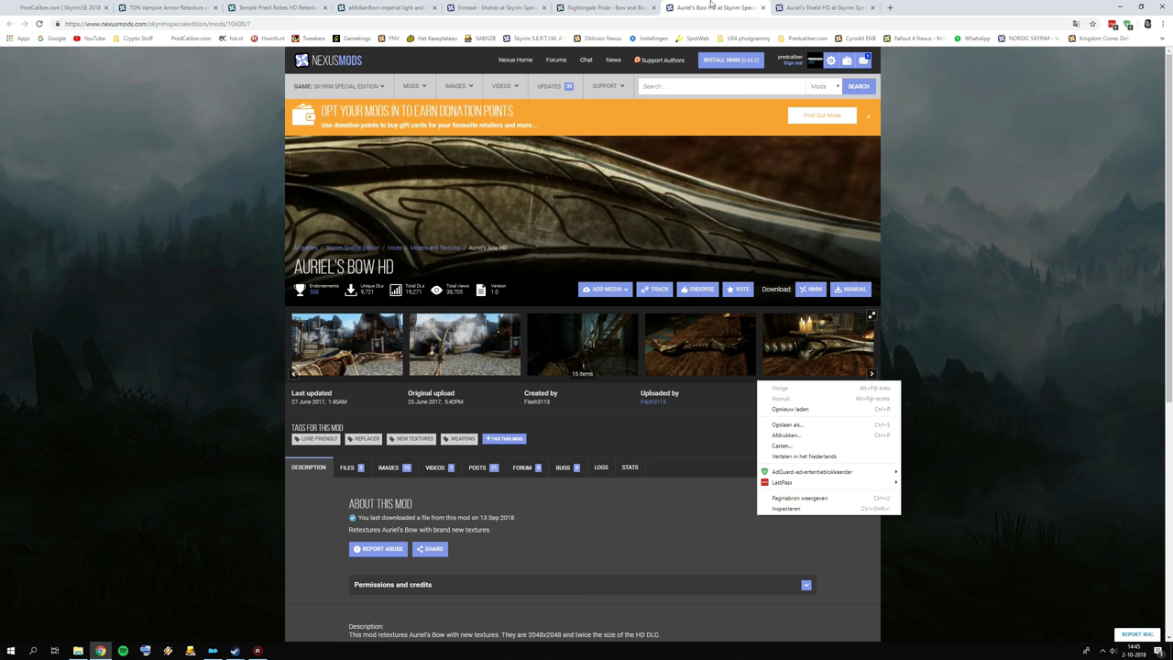
Step: Review the standard, Ebony and Worn main files of the Auriel's Shield HD mod
click(811, 8)
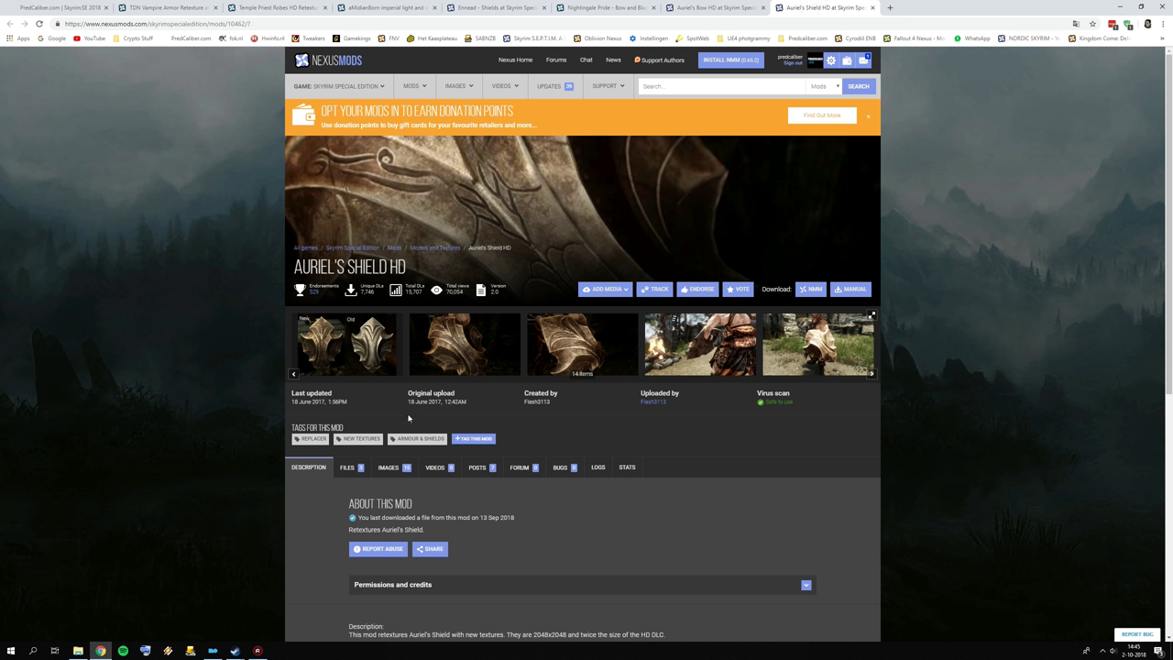
click(347, 467)
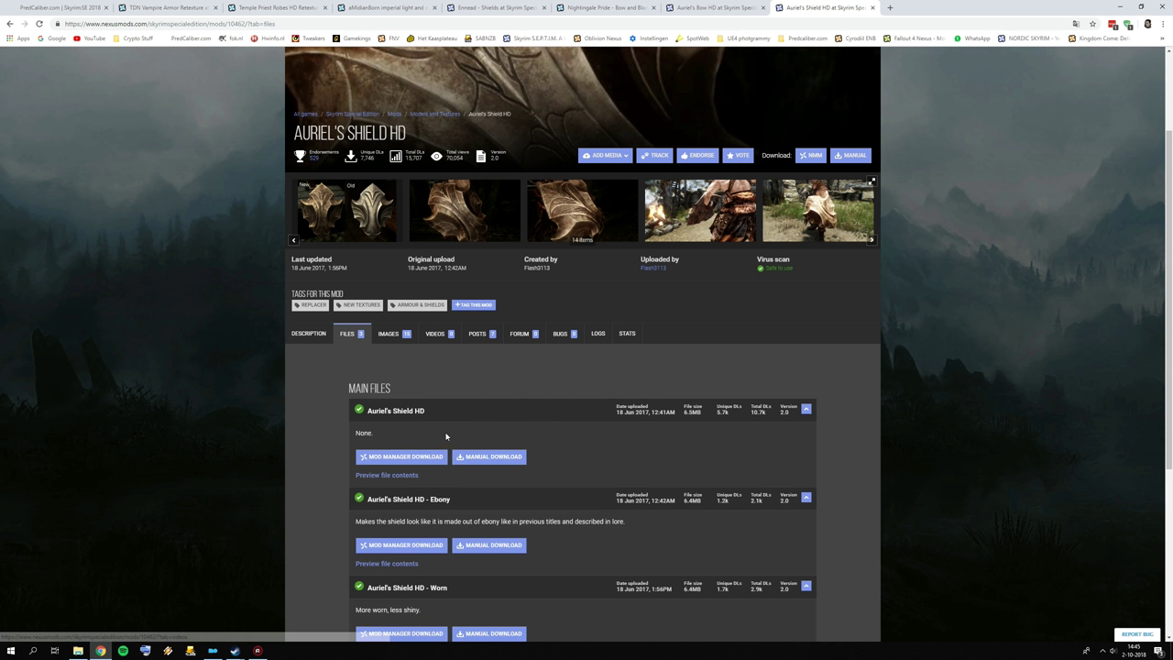
scroll(454, 413, down, 2)
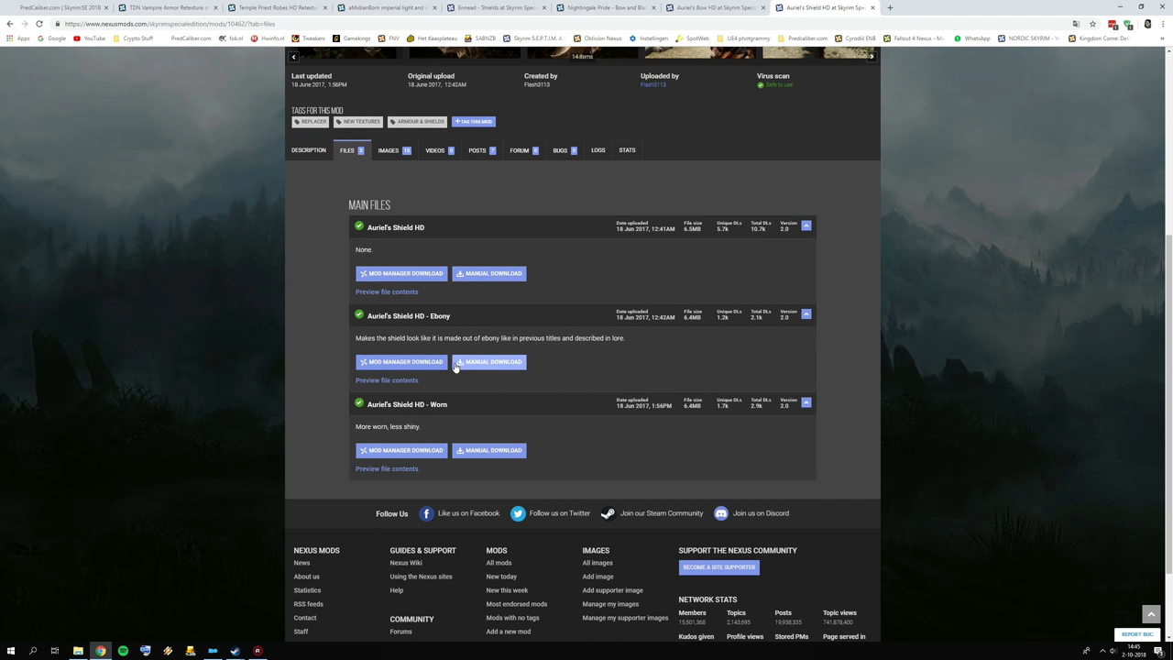
scroll(710, 168, up, 2)
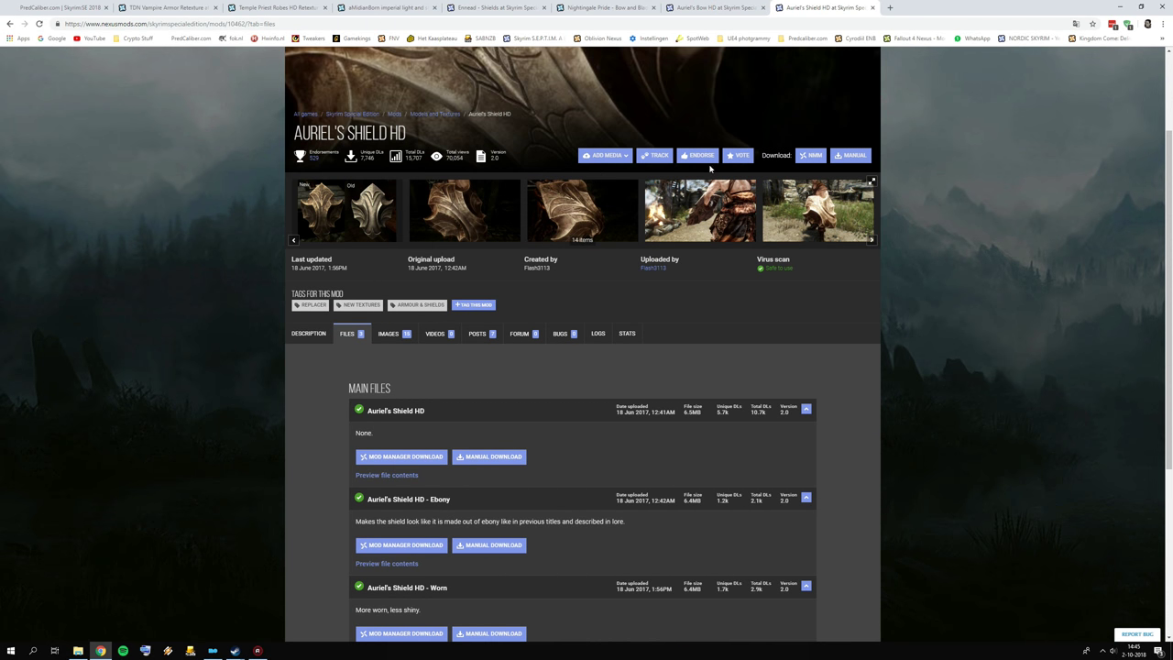
Step: Return to the Auriel's Bow HD page and review its standard, Ebony and Worn main files
click(720, 7)
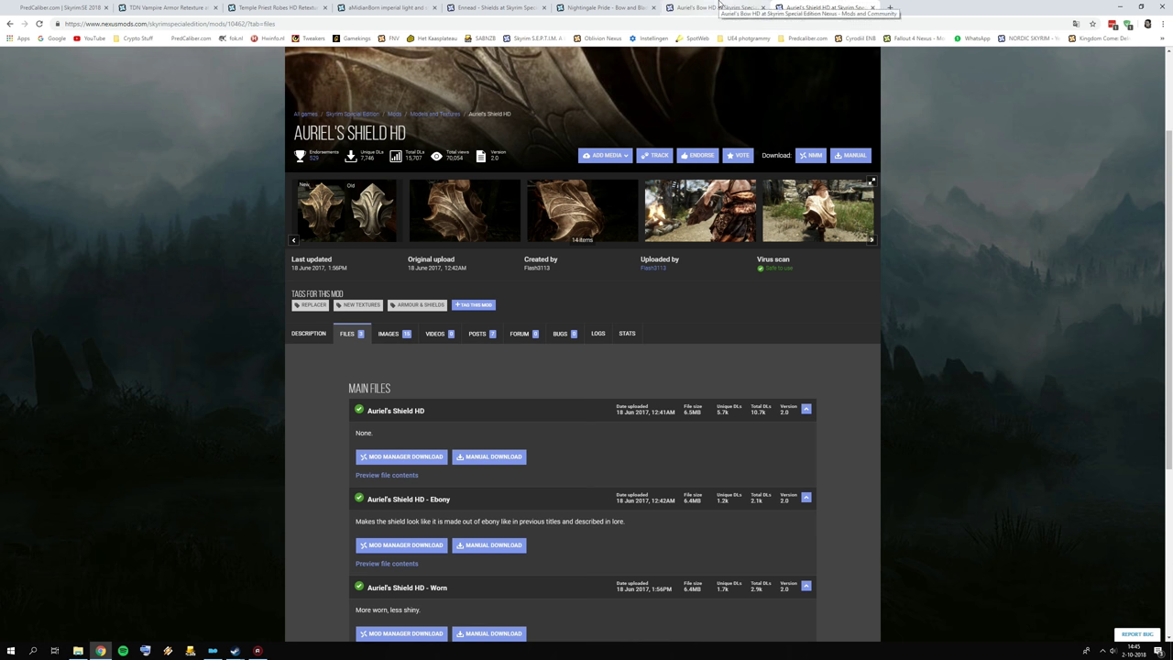
click(346, 467)
scroll(436, 385, down, 4)
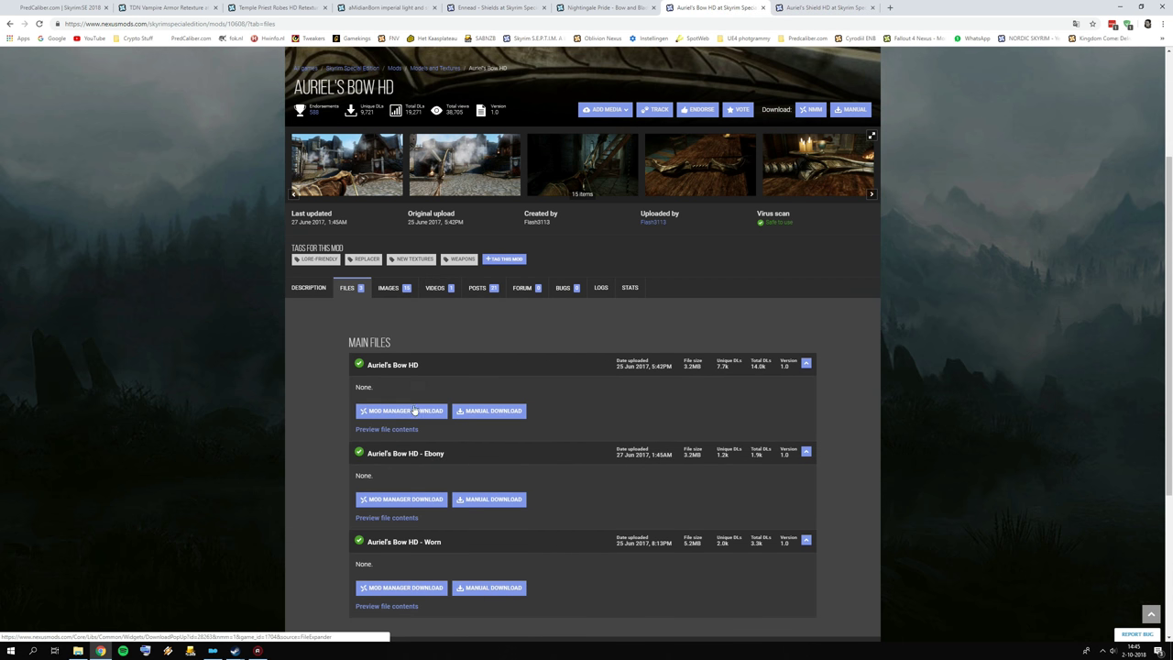
scroll(462, 259, up, 1)
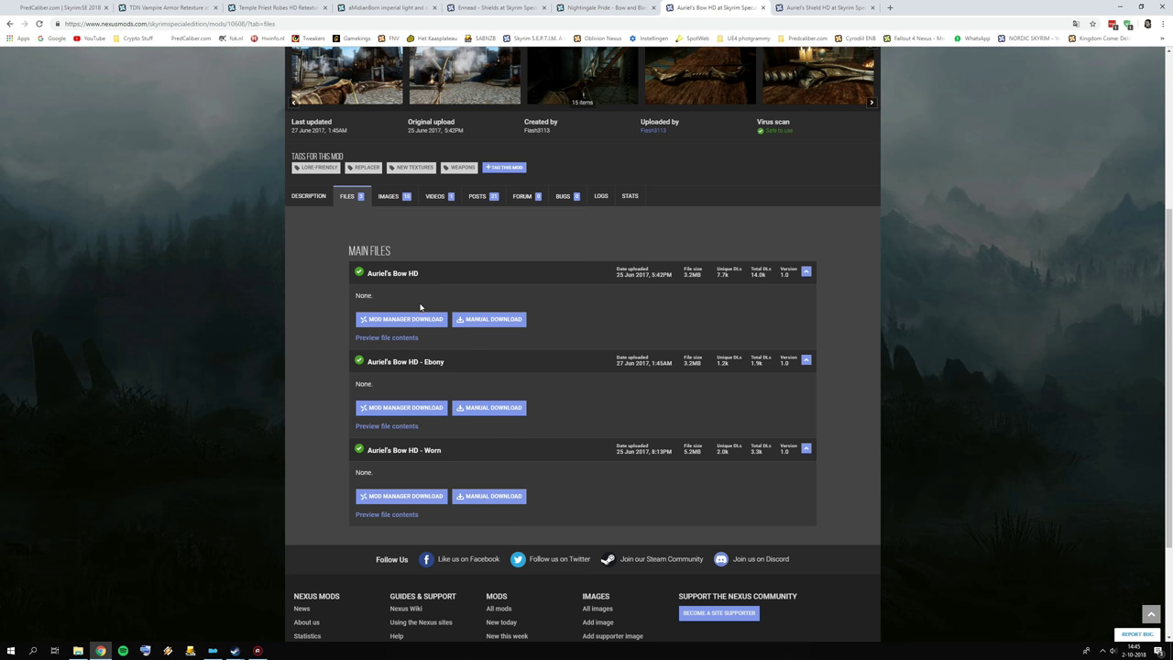
scroll(419, 307, up, 2)
scroll(466, 477, down, 1)
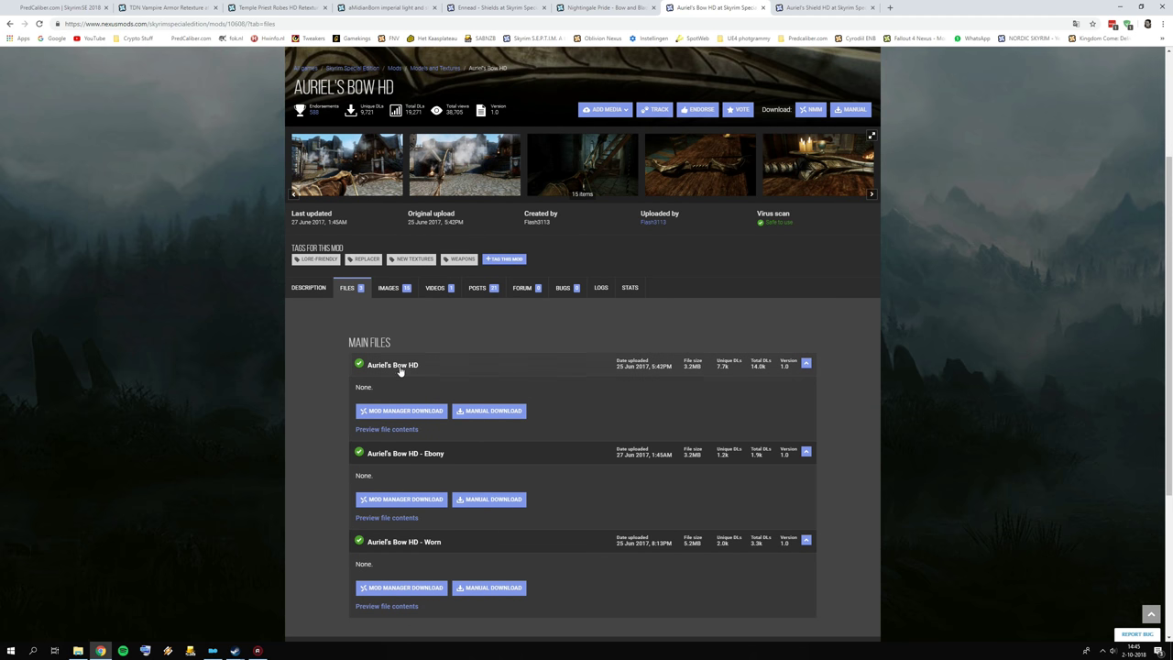
scroll(486, 366, up, 2)
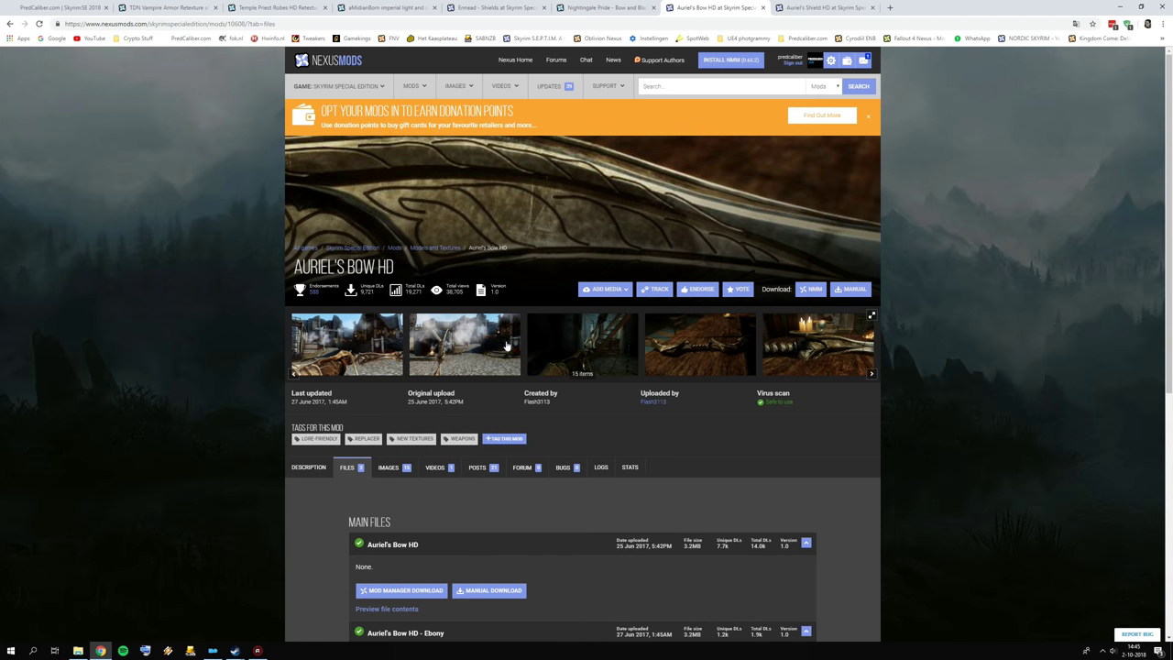
Step: Switch to Mod Organizer, install the archive 22 Nightshade Vampire Armor Retexture-55640-1-0 and enable the mod
click(213, 651)
scroll(167, 348, down, 1)
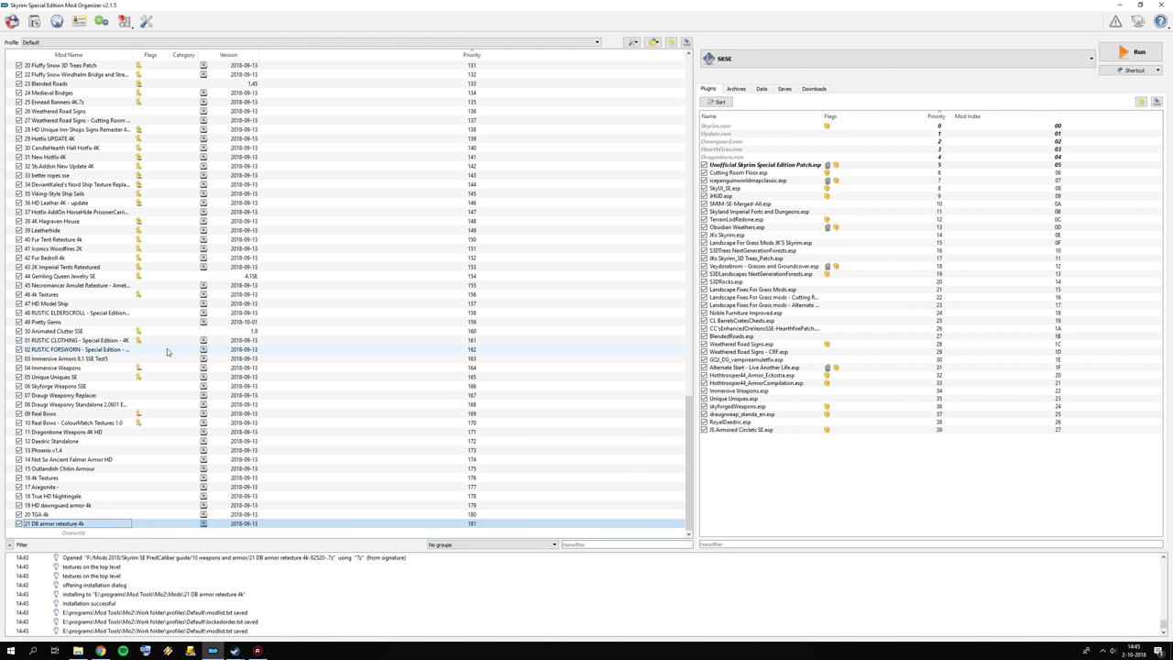
click(34, 20)
scroll(311, 260, down, 4)
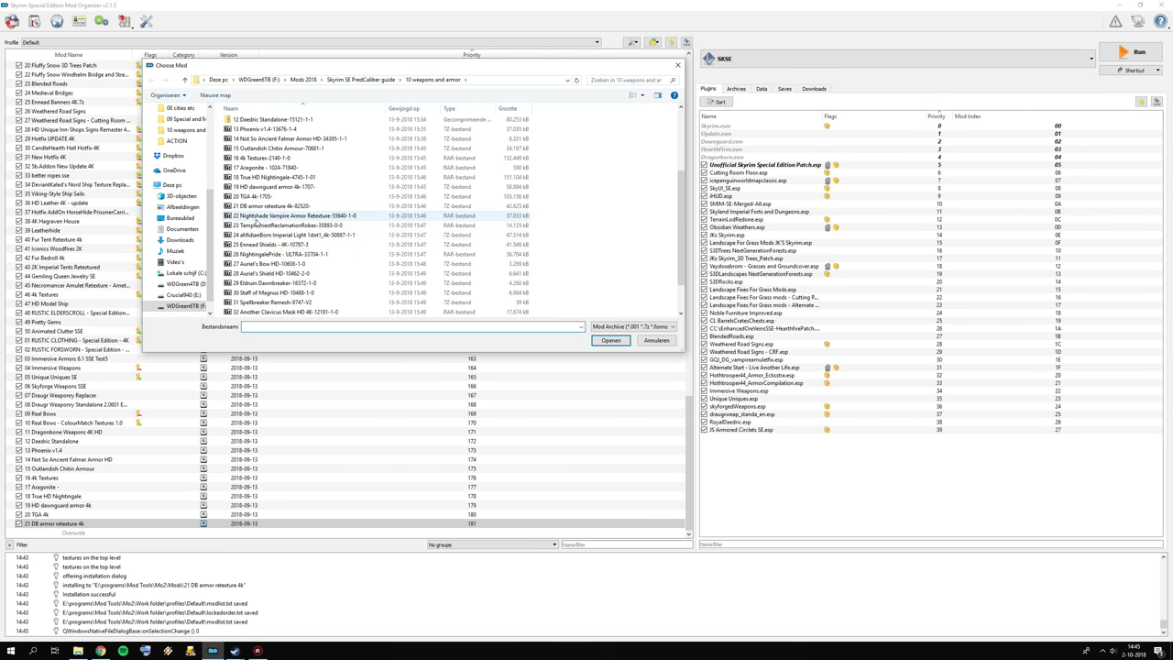
click(259, 216)
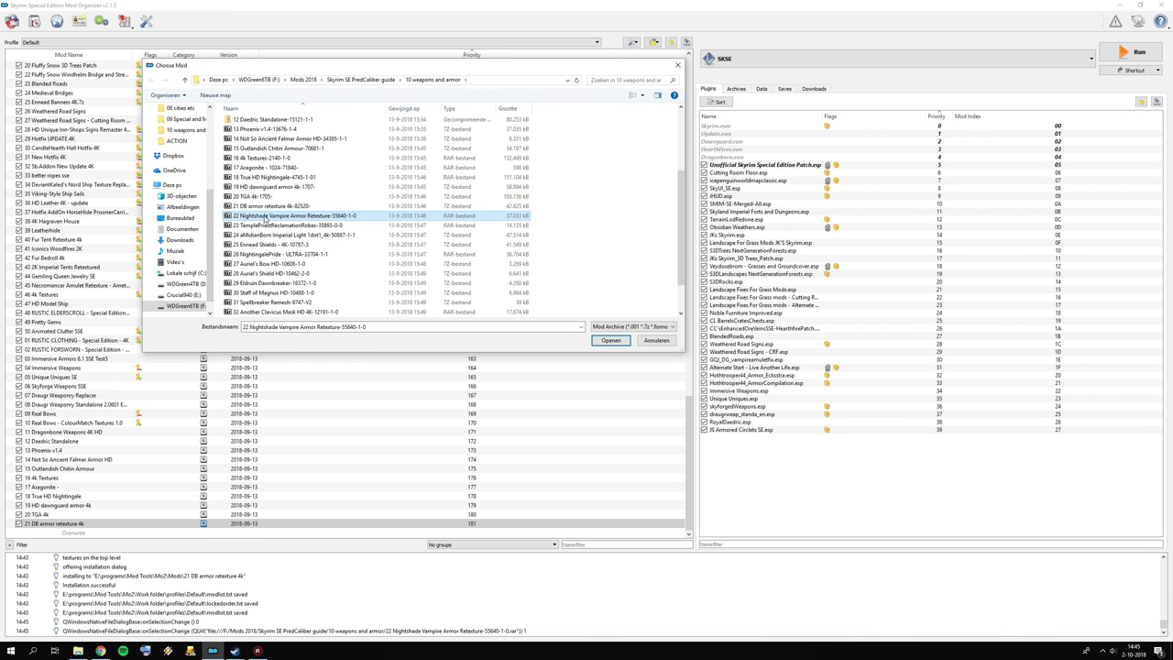
click(610, 340)
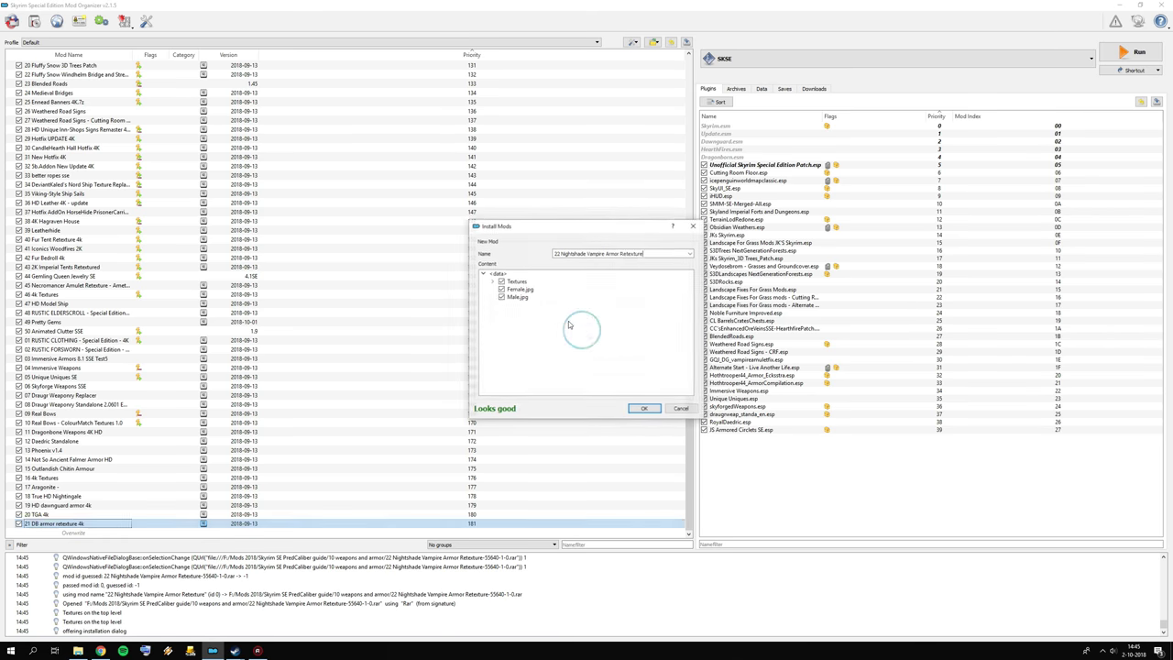
click(643, 408)
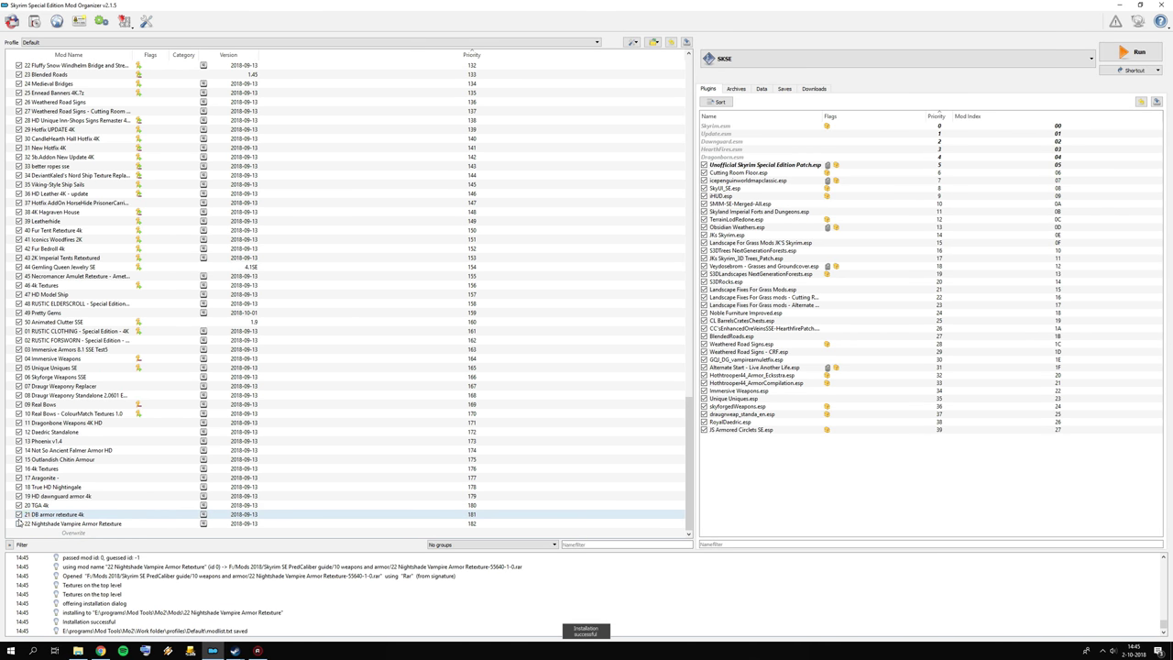
click(18, 524)
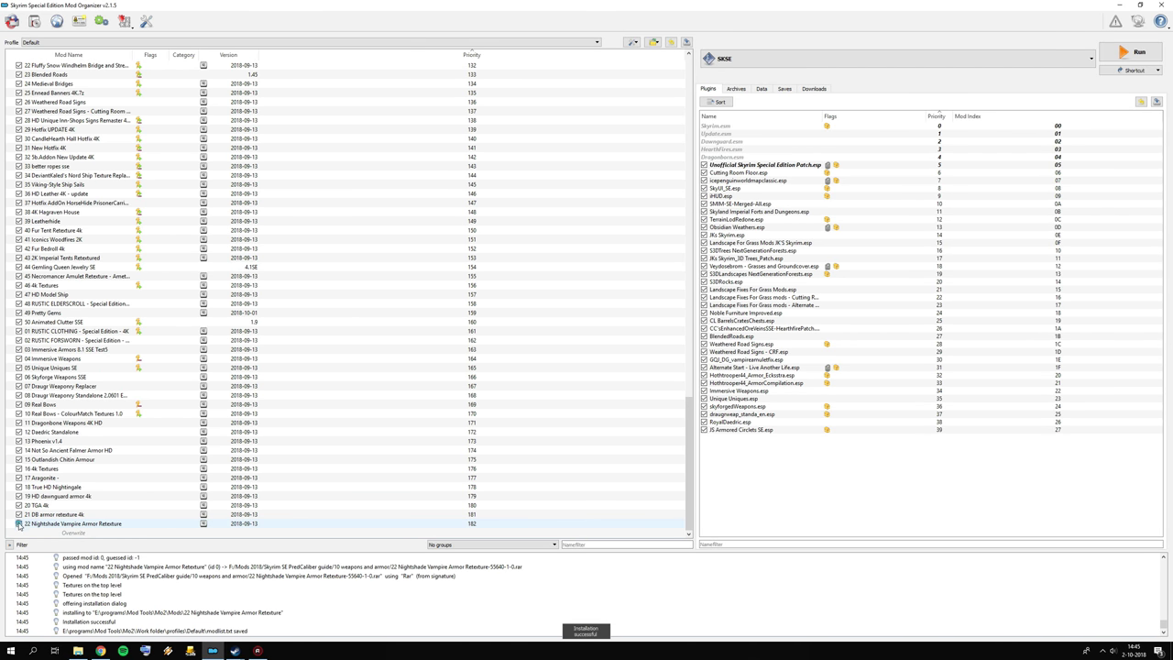
Step: Open the Nightshade Vampire Armor Retexture mod's folder from its file tree and view the Female and Male preview images
double_click(92, 523)
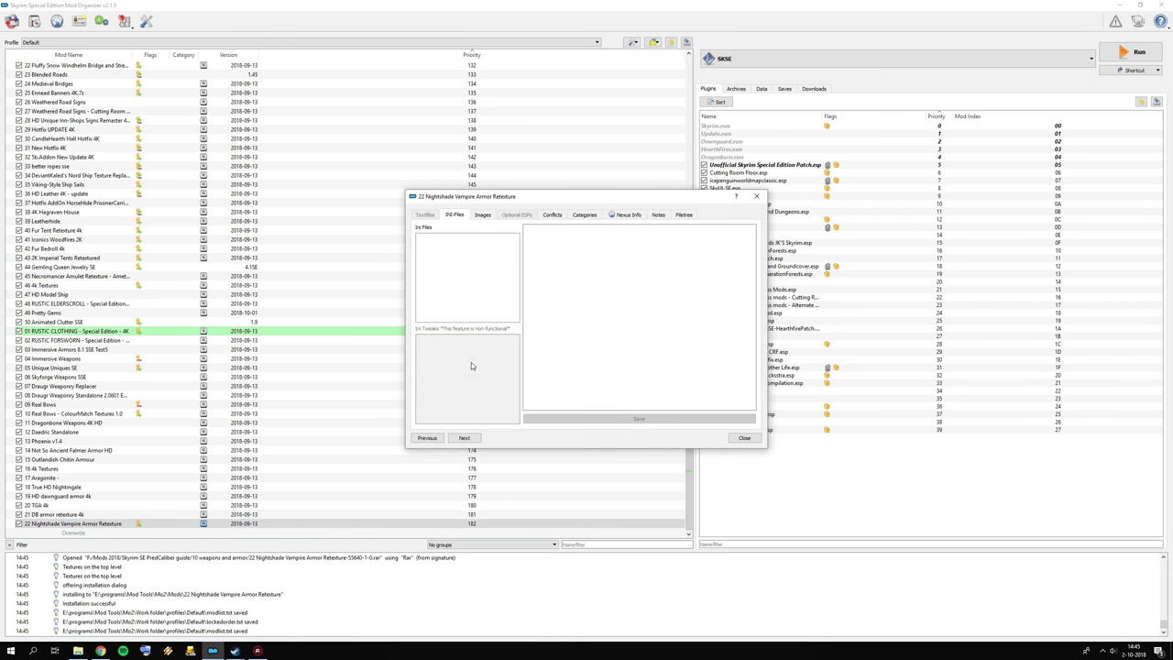
click(682, 215)
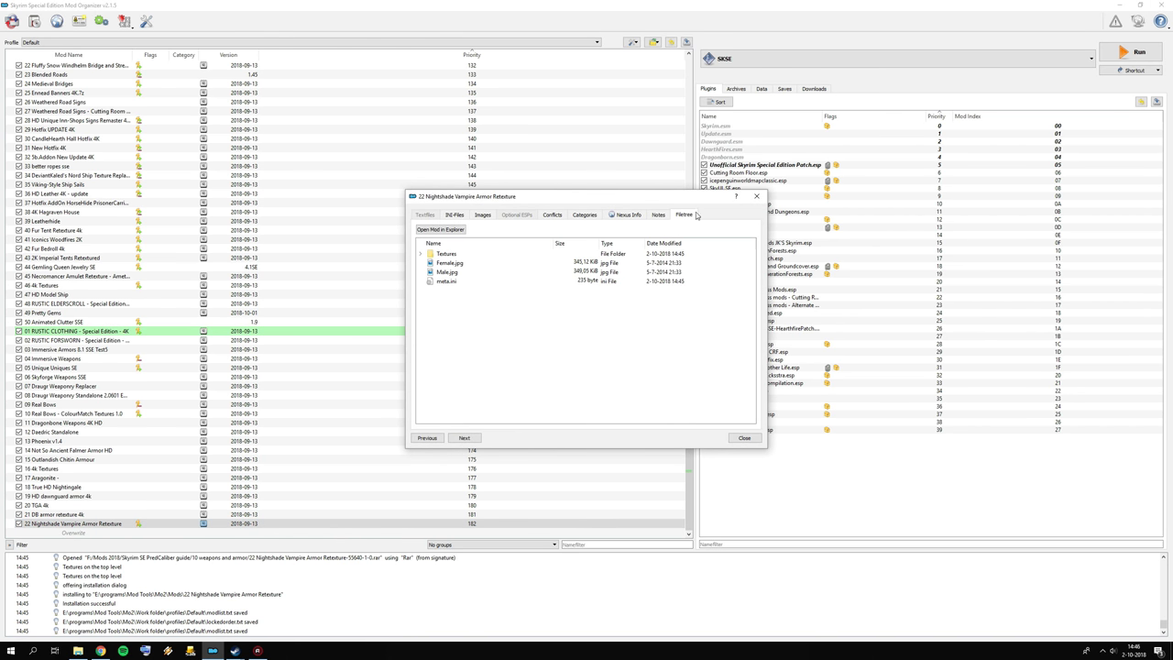
click(441, 229)
double_click(394, 263)
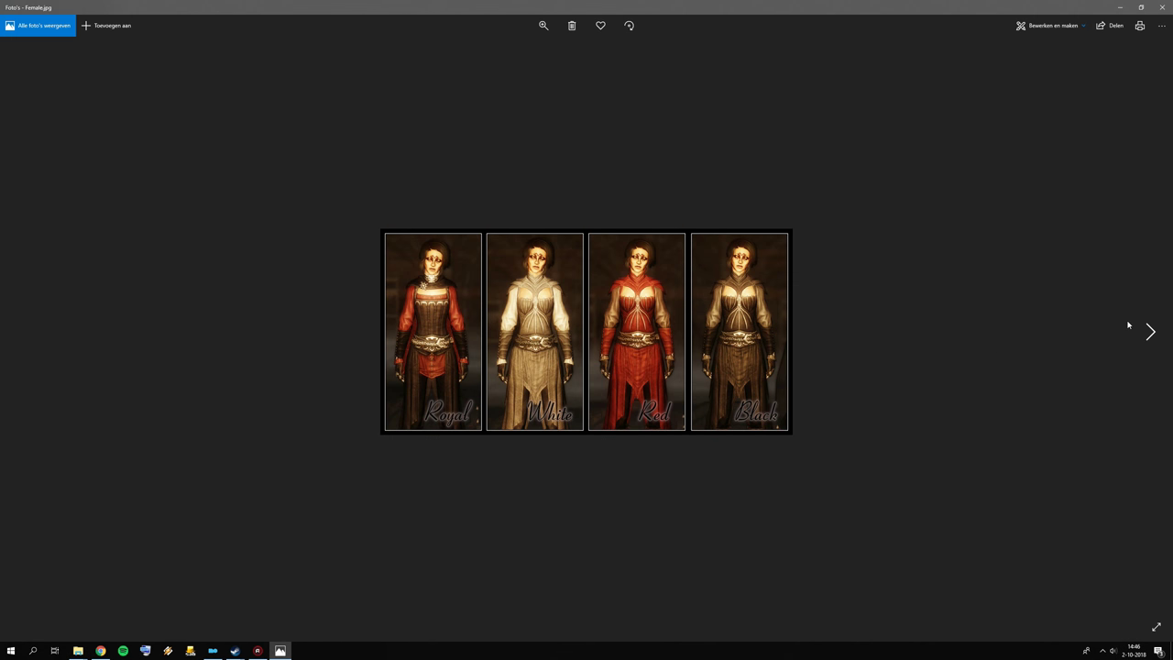
click(1130, 325)
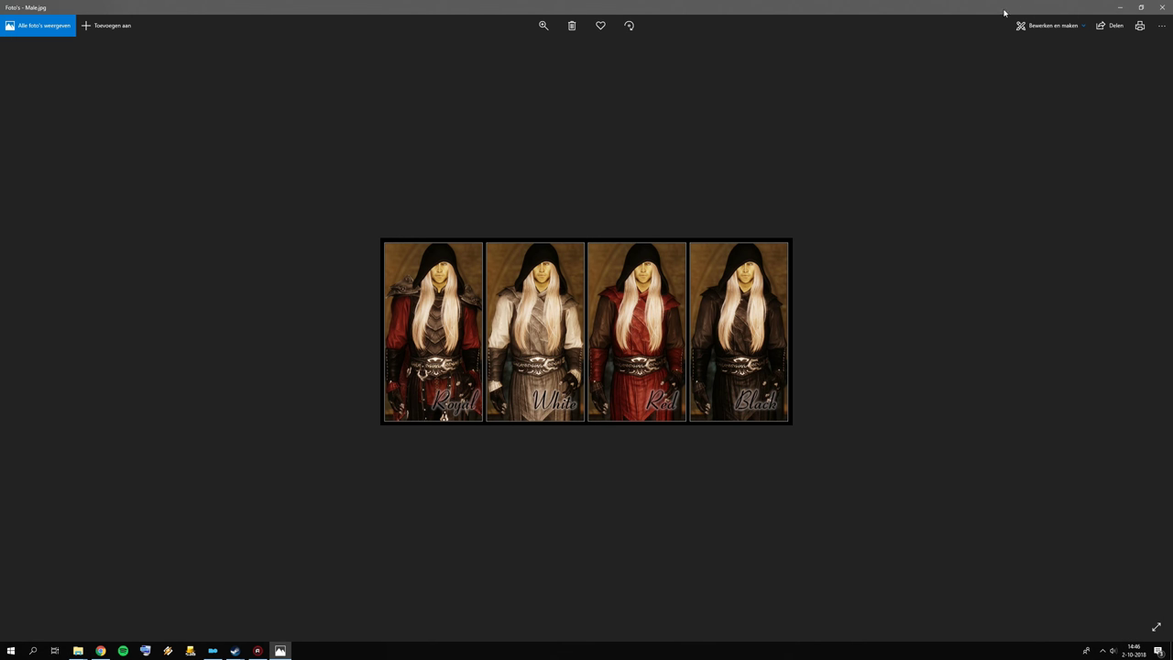
click(1164, 4)
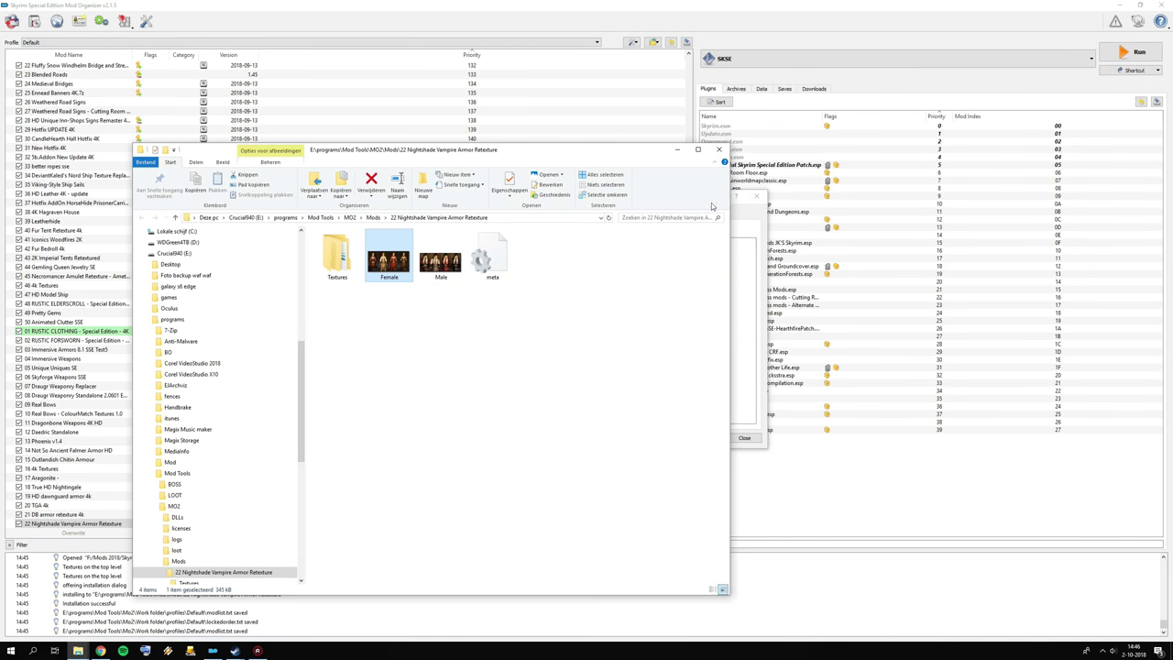
click(719, 149)
click(745, 437)
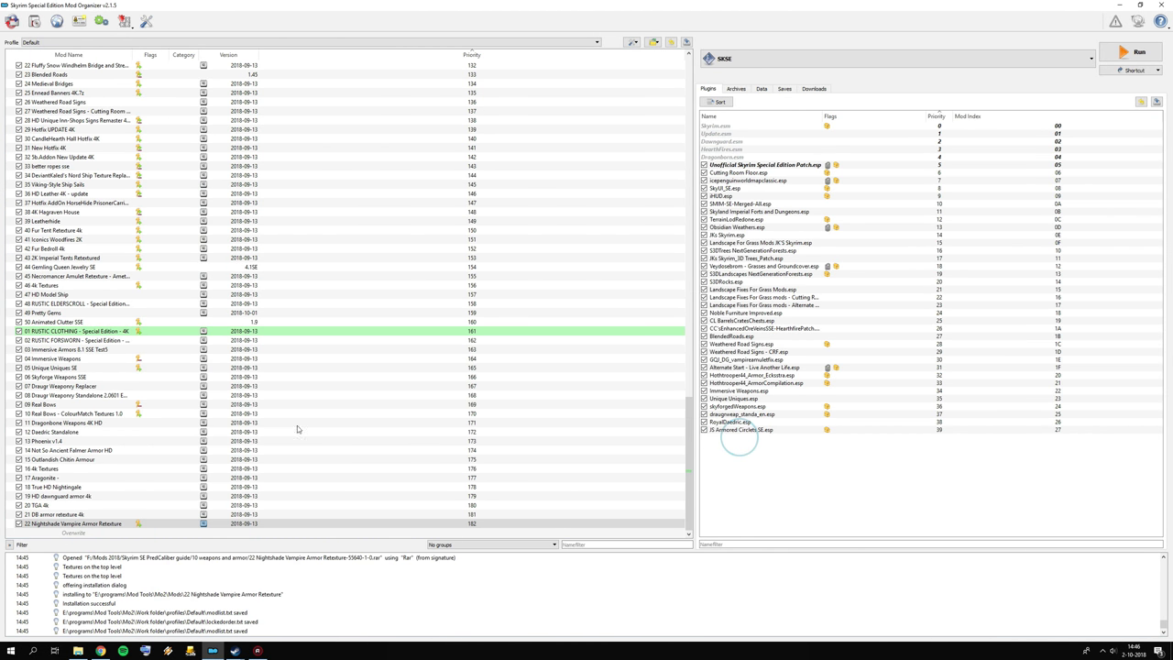
Step: Install the archive 23 TemplePriestReclamationRobes-35893-0-0 with its TemplePriestReclamationRobes folder set as the data directory, and enable the mod
click(34, 21)
scroll(359, 192, down, 4)
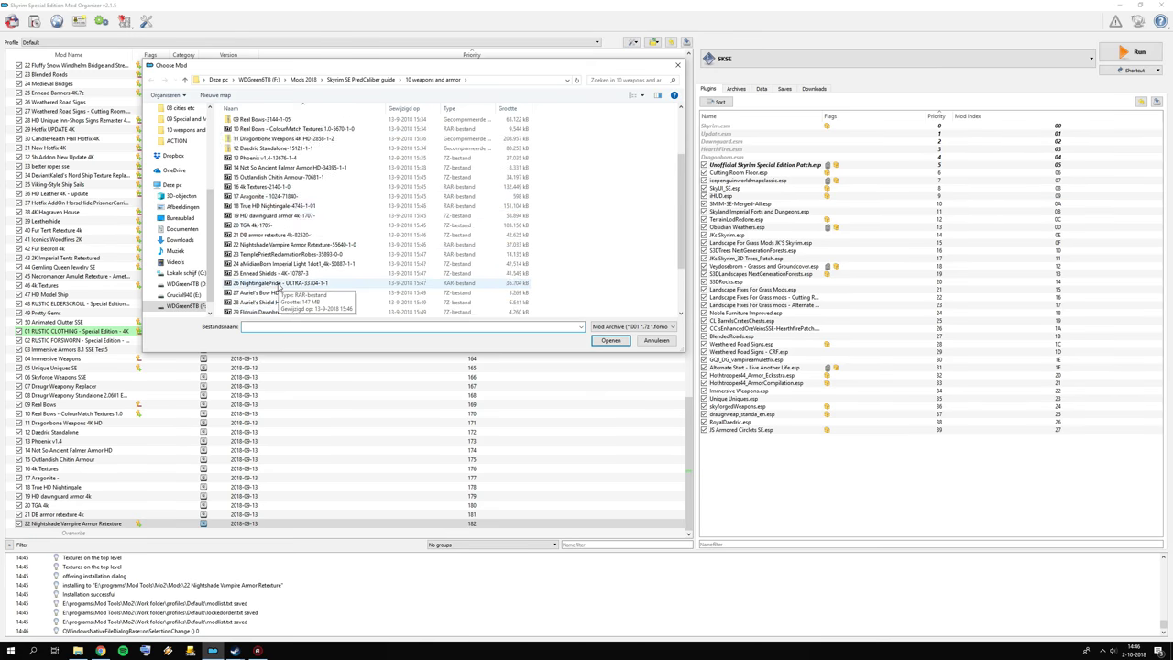
click(254, 226)
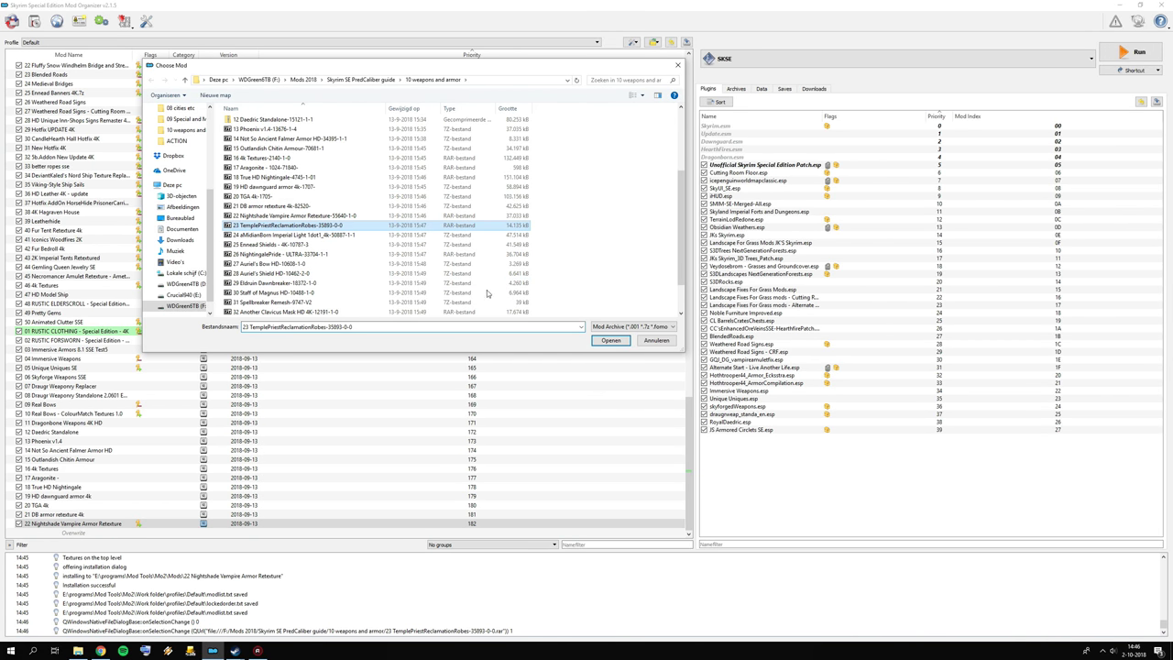
click(614, 340)
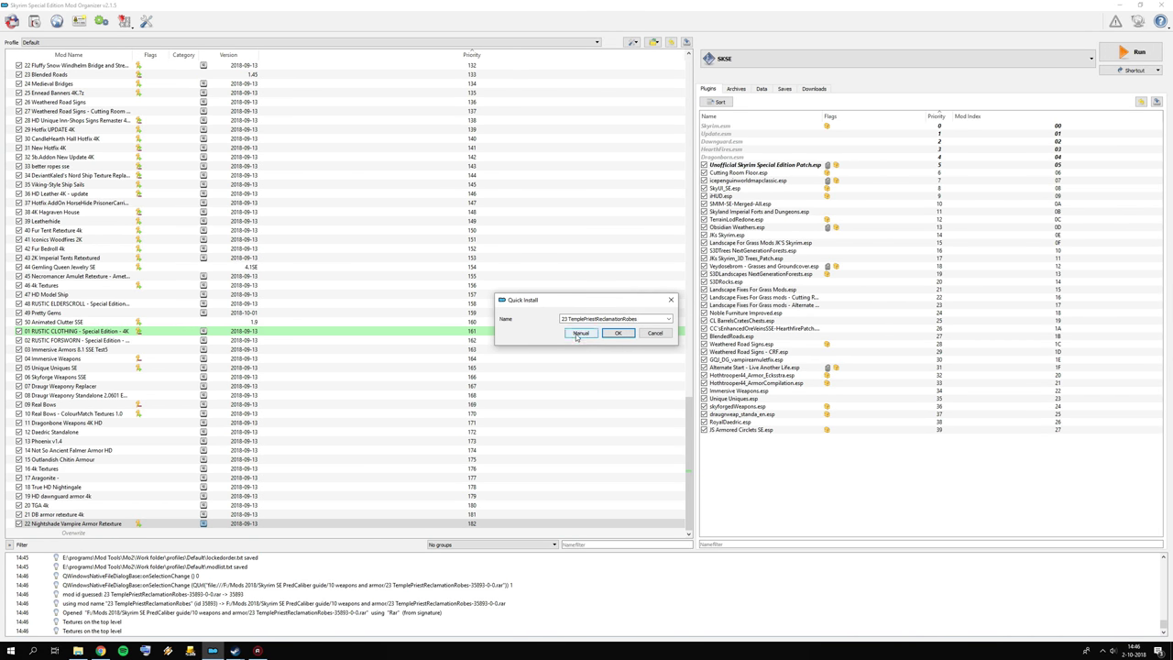
click(580, 333)
double_click(529, 281)
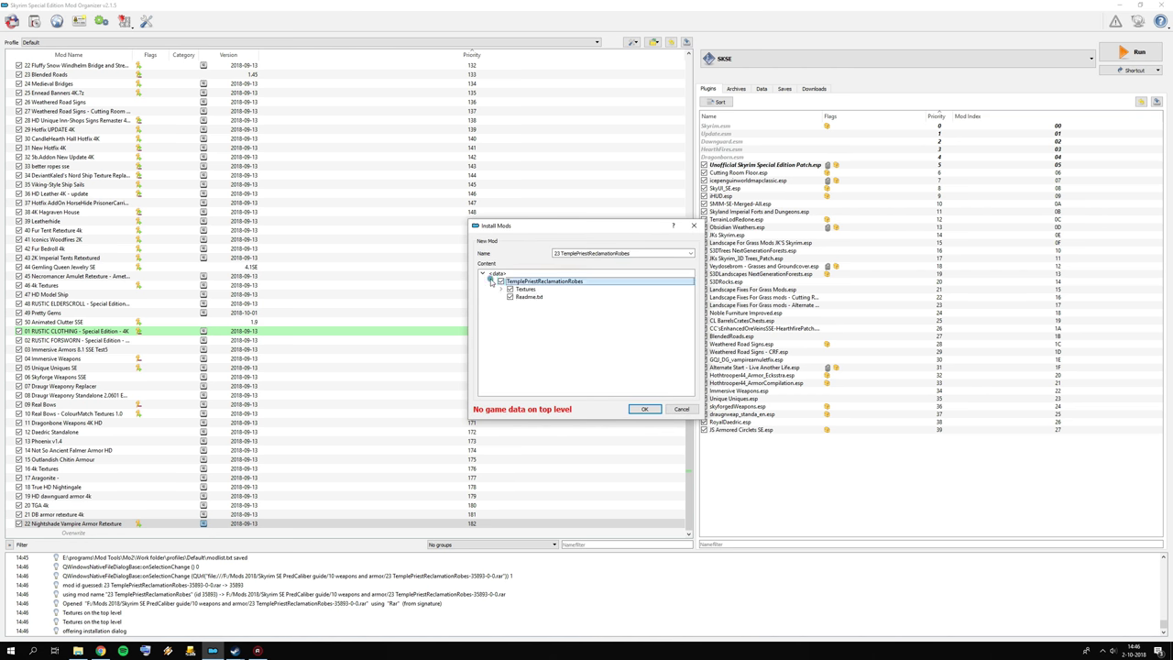
right_click(531, 281)
click(563, 290)
click(645, 408)
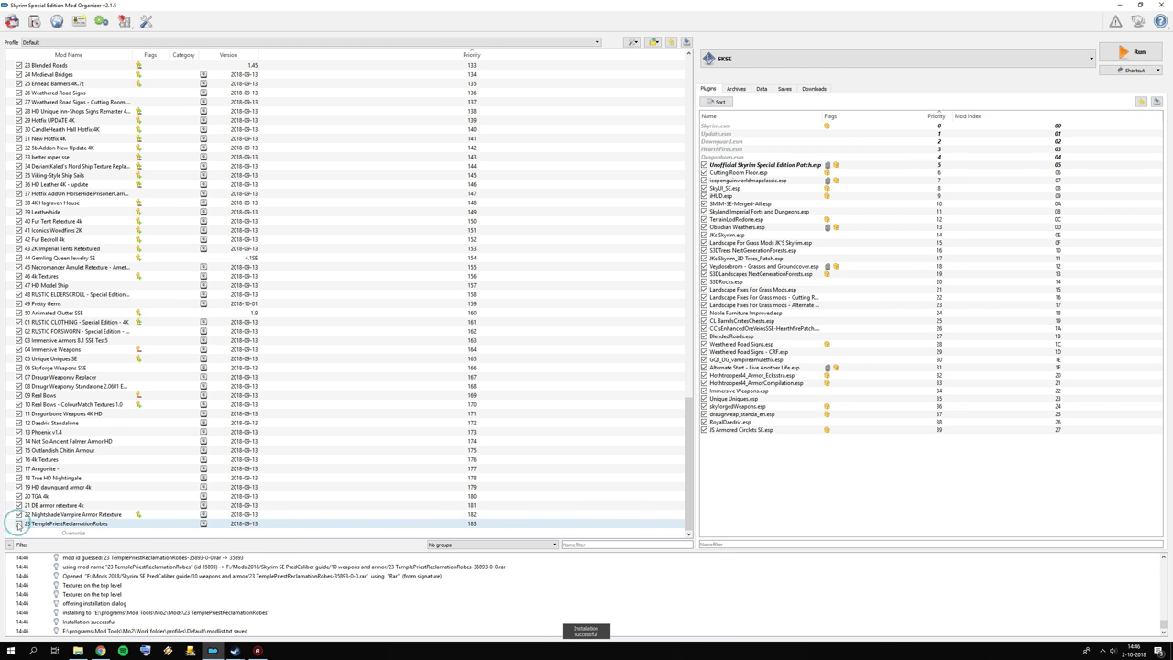
click(18, 523)
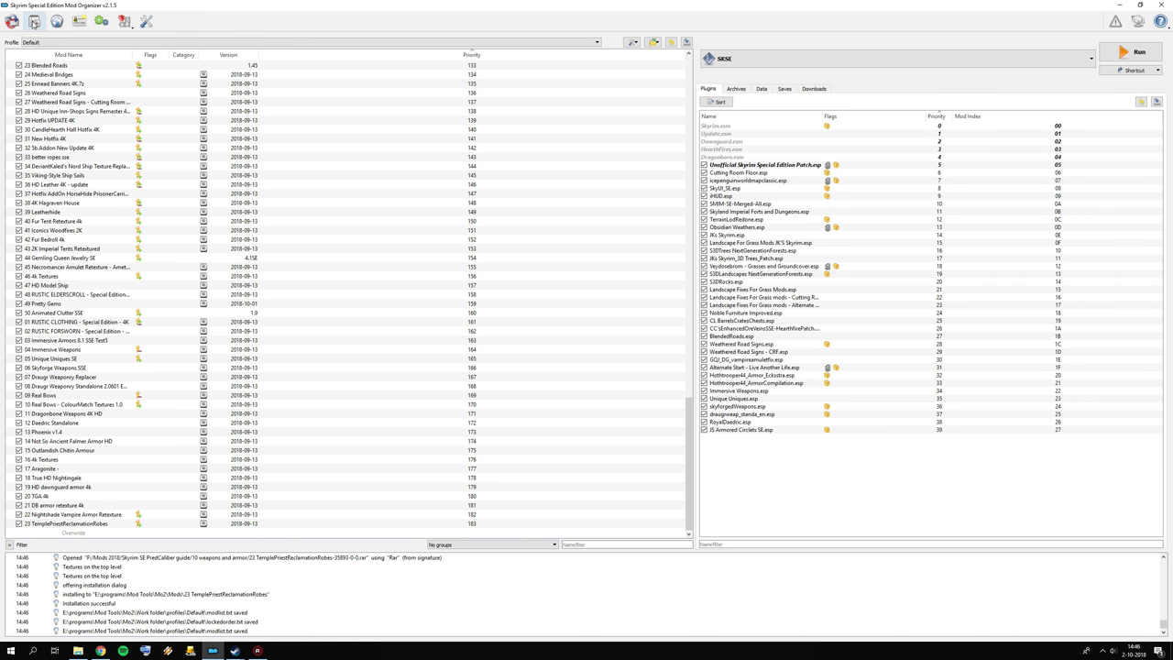
Step: Install the archive 24 aMidianBorn Imperial Light 1dot1_4k-50887-1-1 through manual installation and enable the mod
click(34, 23)
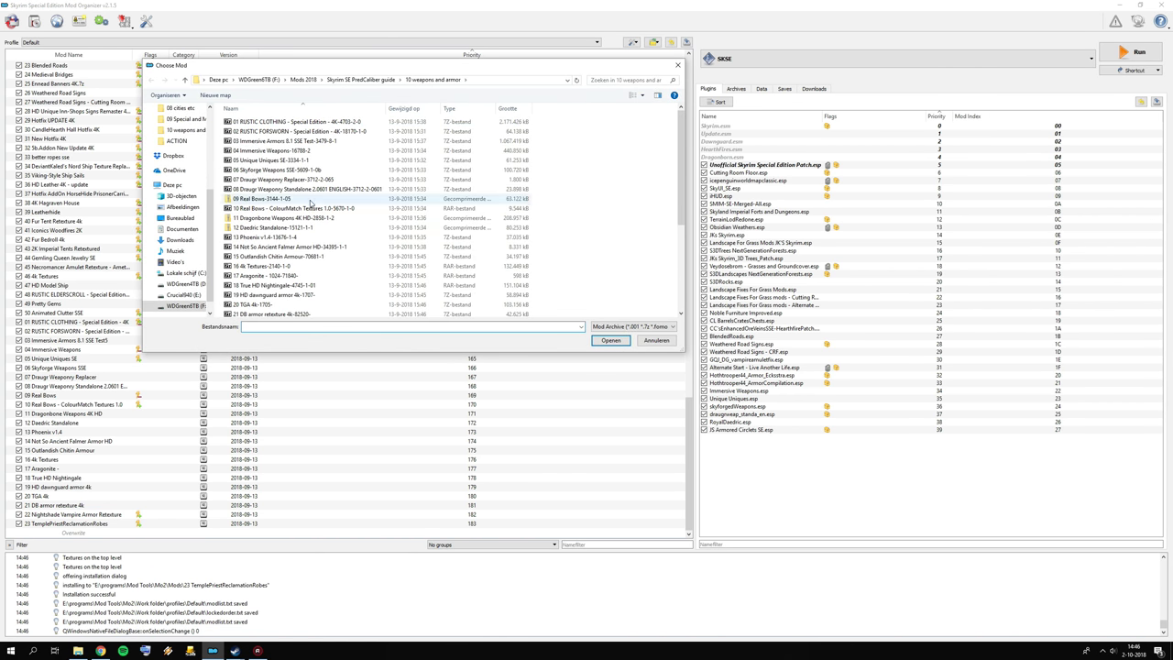
scroll(293, 229, down, 3)
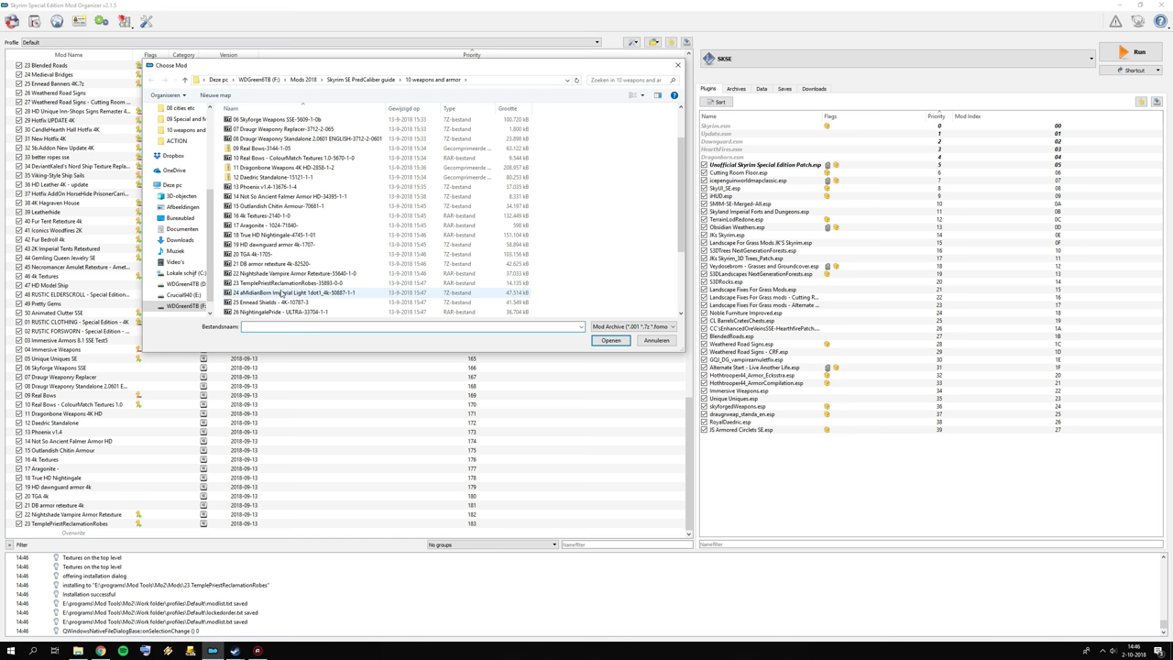
double_click(281, 294)
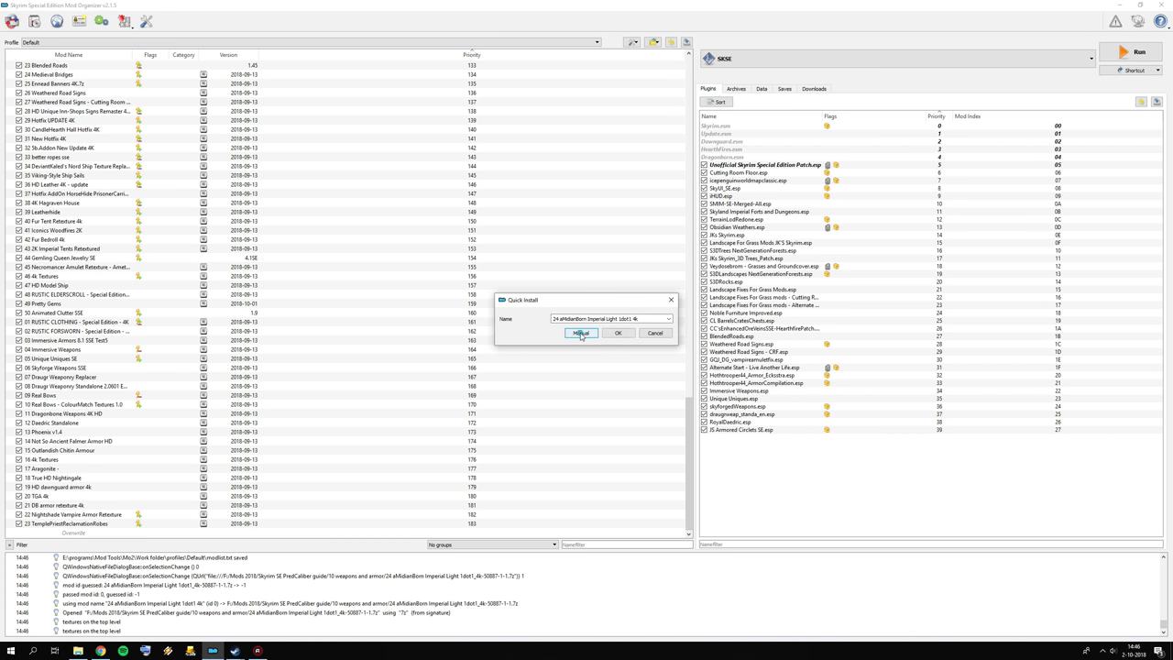
click(581, 331)
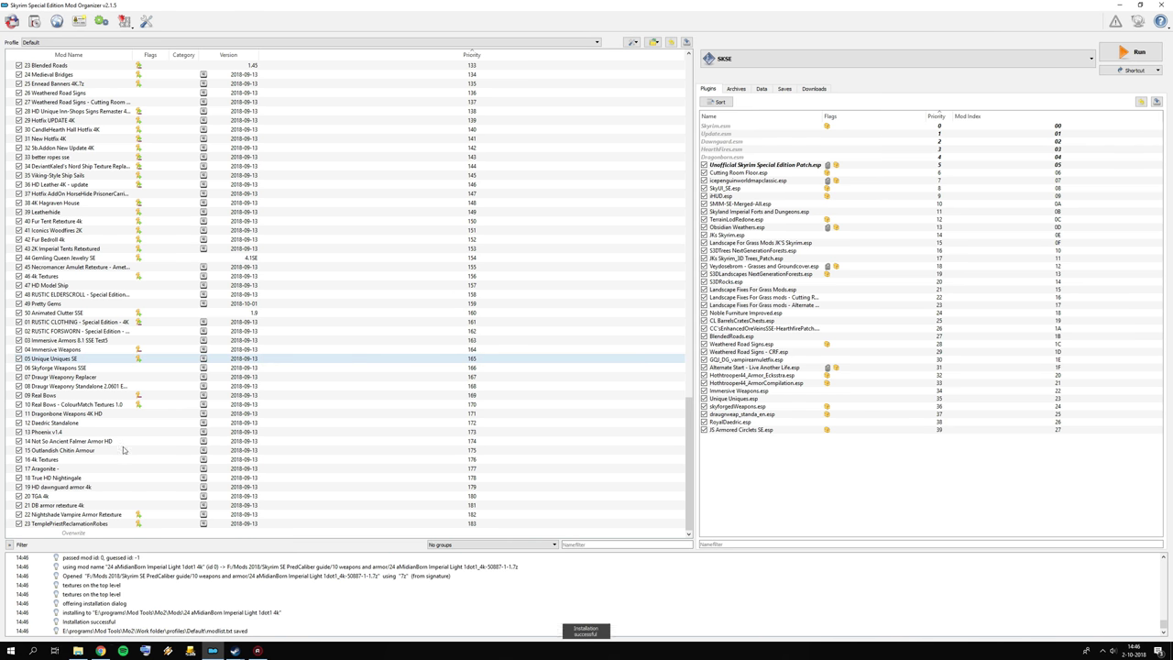
click(101, 650)
click(101, 651)
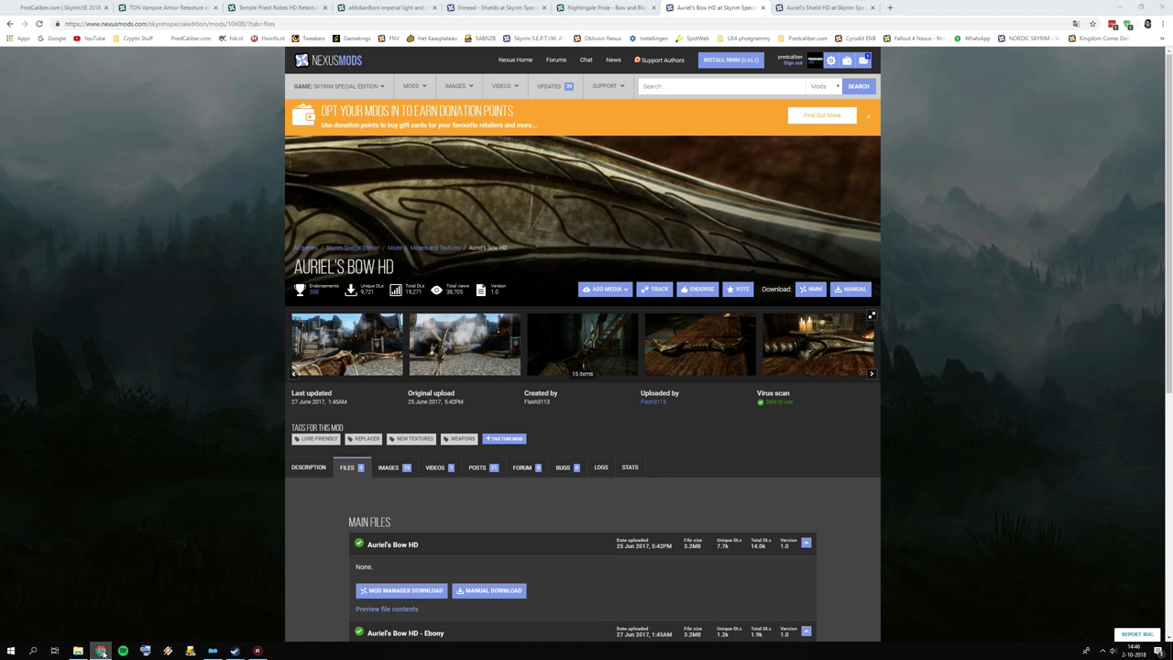
Step: Install the archive 25 Ennead Shields - 4K-10787-3 through manual installation and enable the mod
click(35, 21)
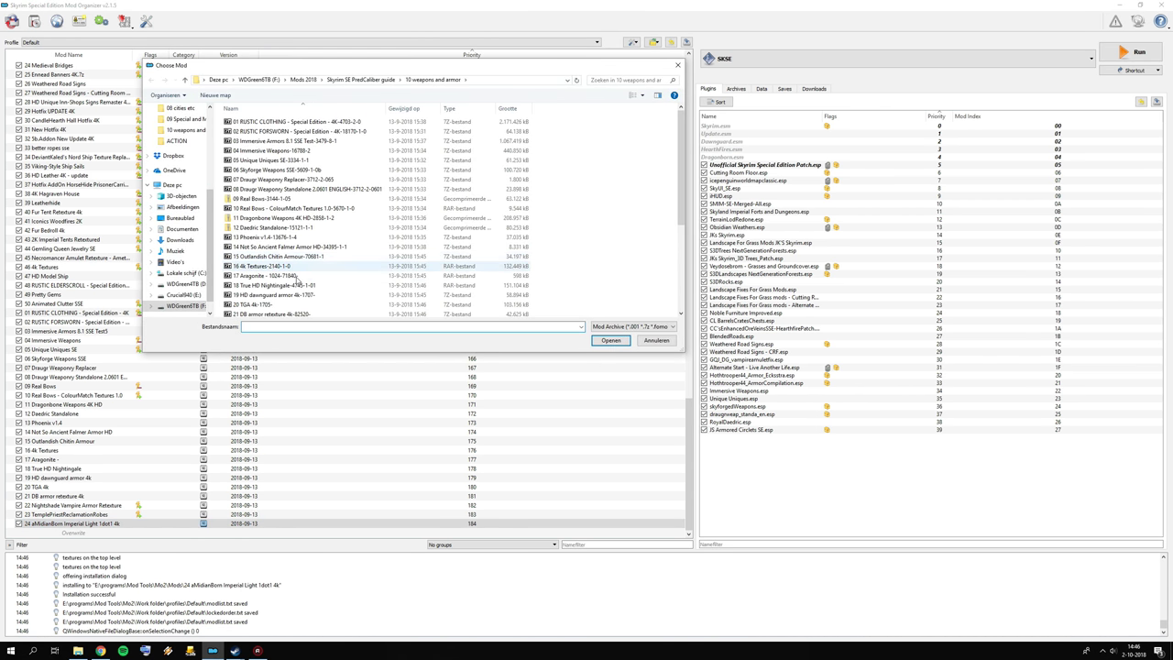
scroll(302, 257, down, 5)
double_click(266, 303)
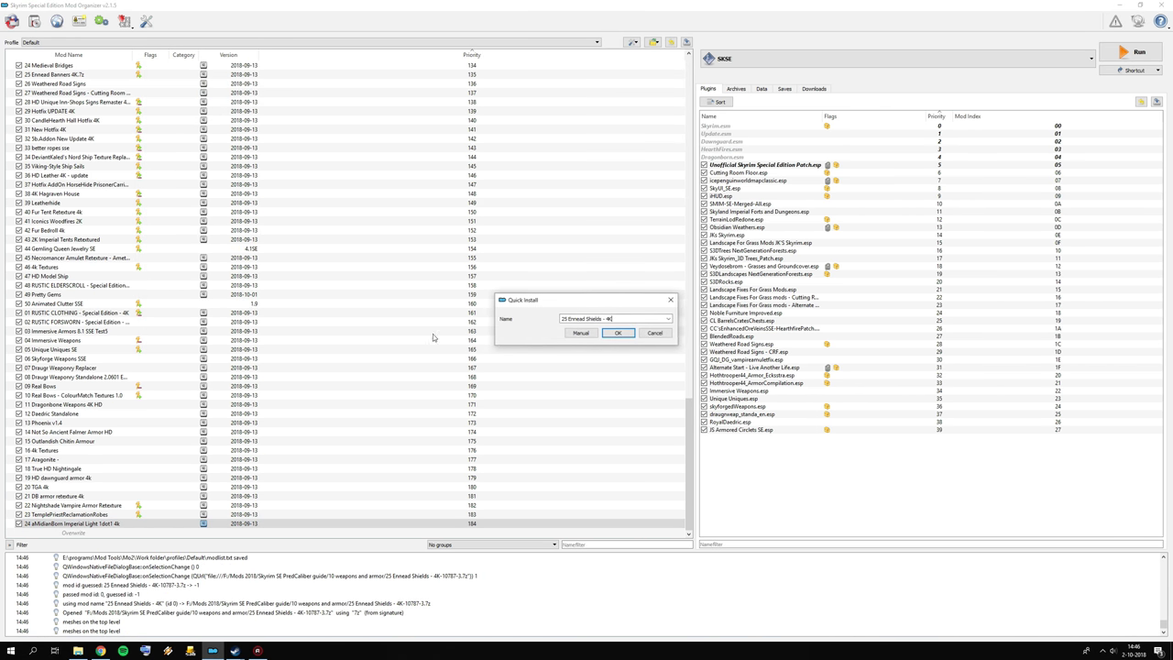
click(582, 335)
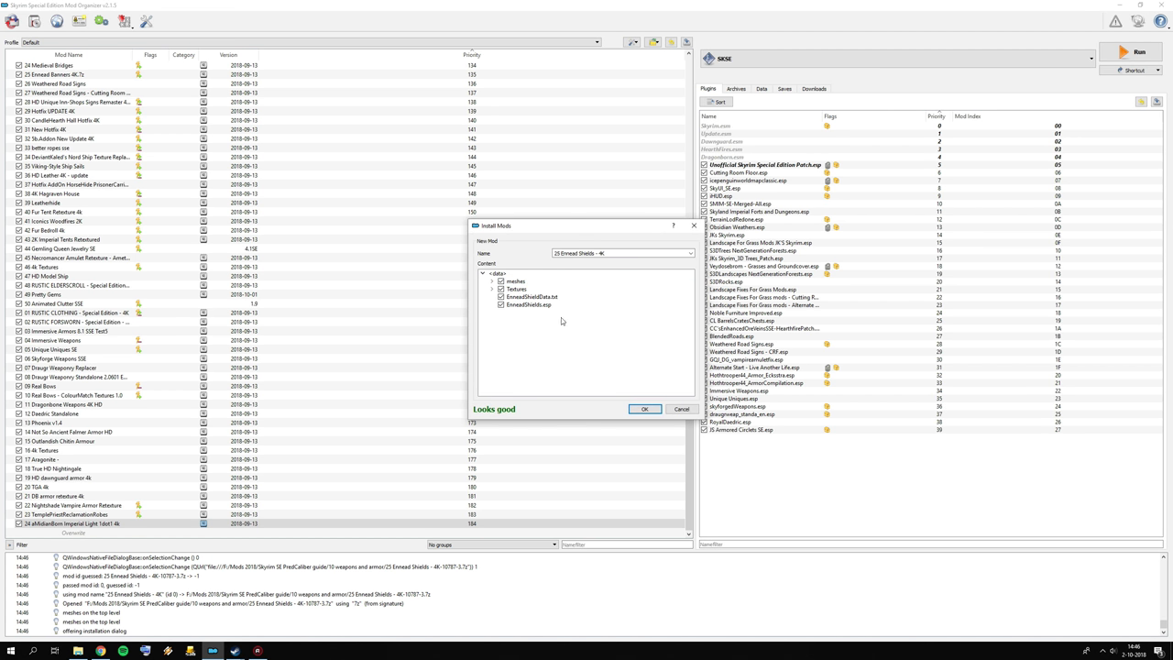
click(644, 410)
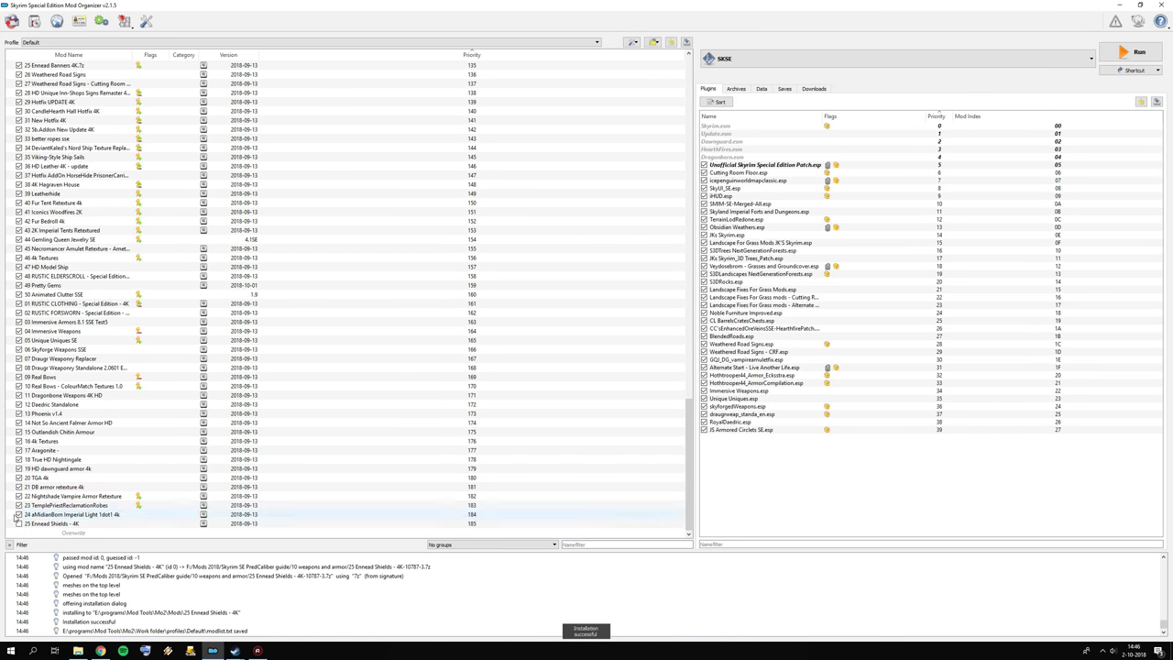
click(18, 523)
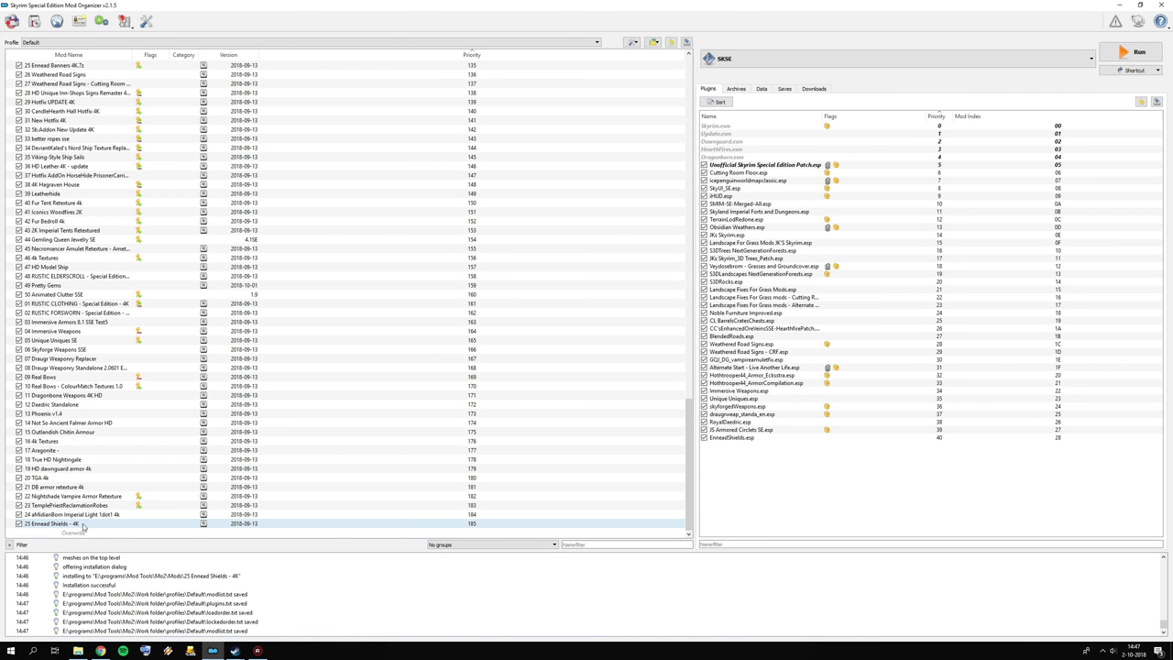
Step: Examine the file tree of the 25 Ennead Shields - 4K mod, leaving its contents as they are
double_click(78, 525)
click(684, 214)
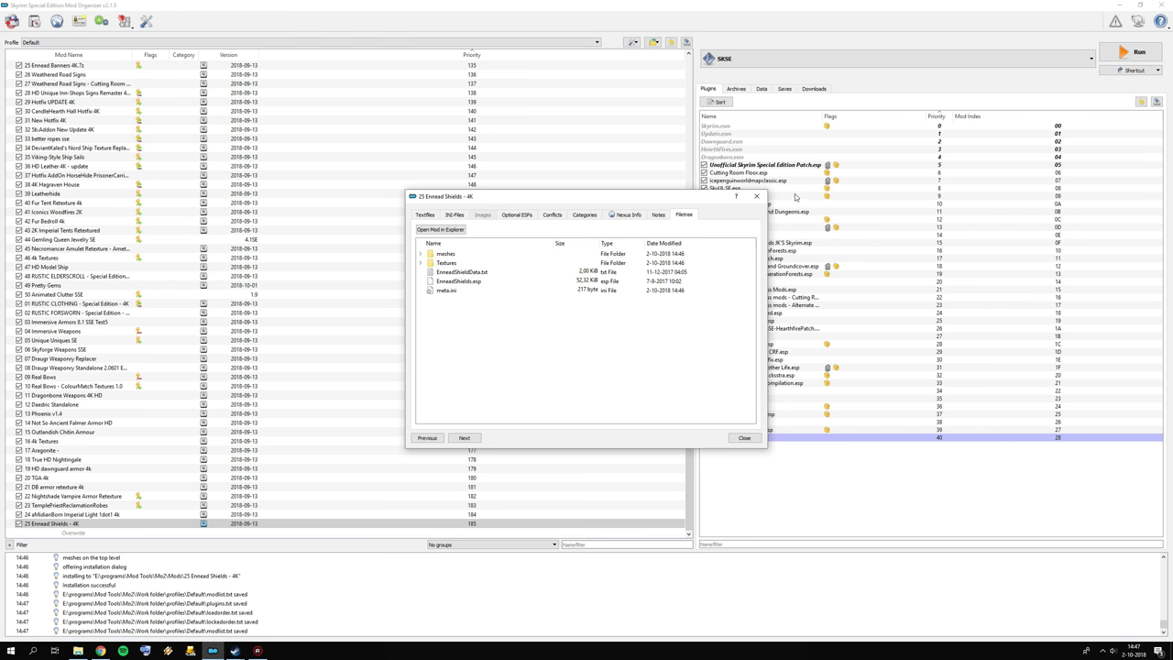
click(758, 198)
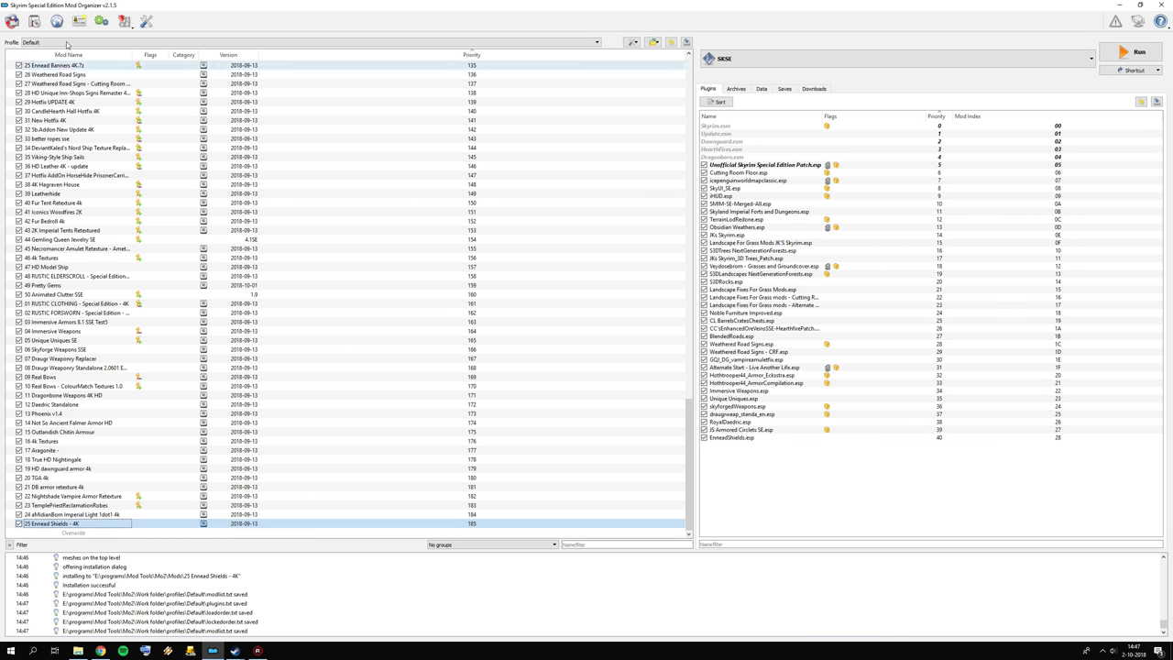
Step: Install the archive 26 NightingalePride - ULTRA-33704-1-1 with its inner data folder set as the data directory, and enable the mod
click(34, 20)
scroll(302, 229, down, 5)
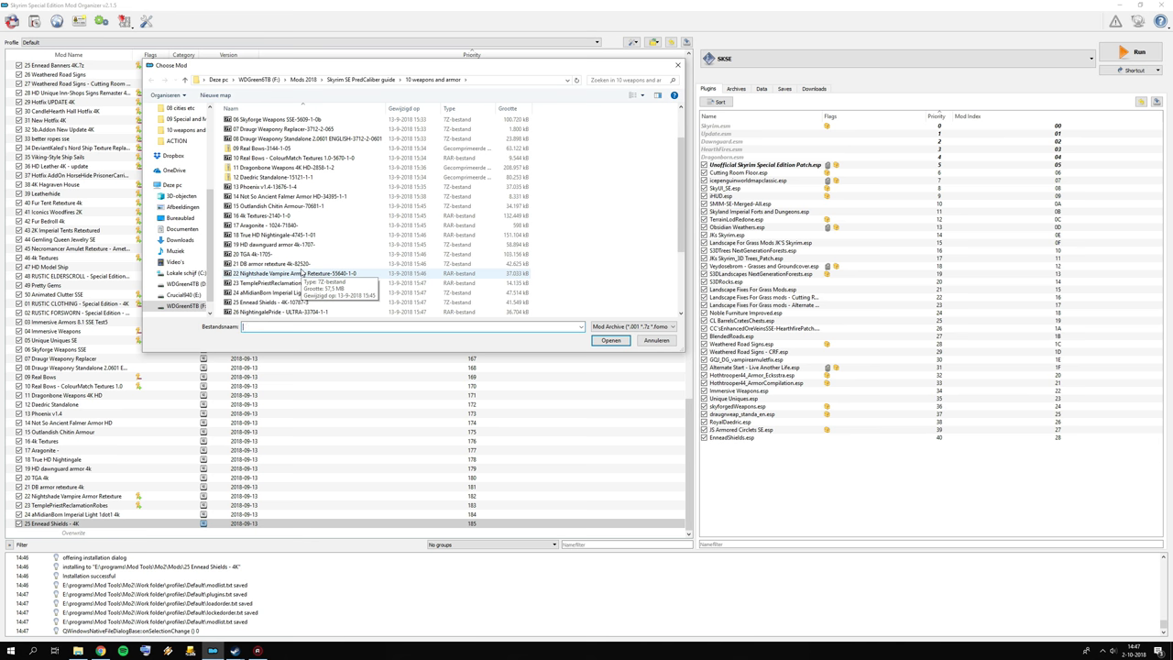
double_click(267, 283)
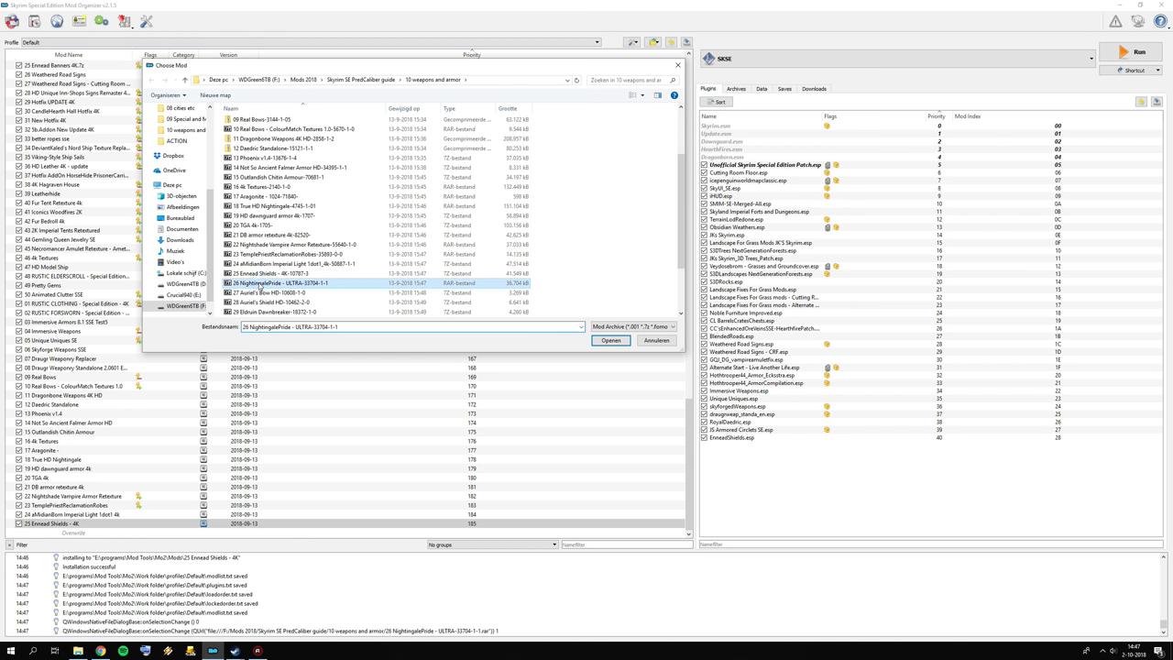
click(581, 336)
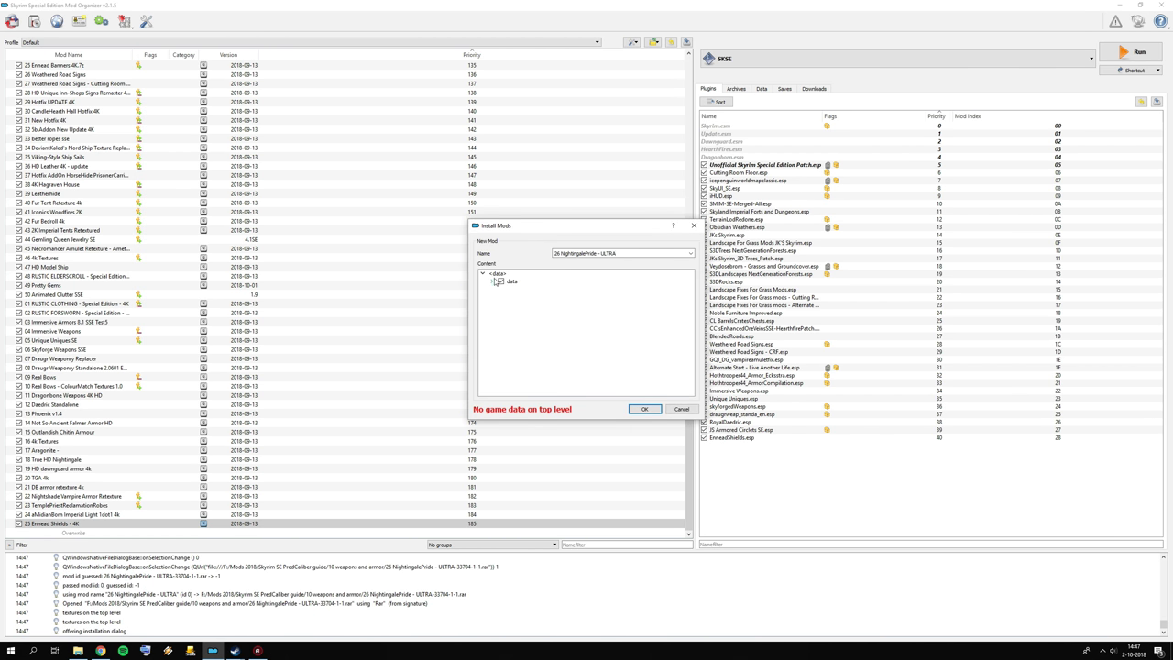
right_click(511, 280)
click(534, 286)
click(641, 409)
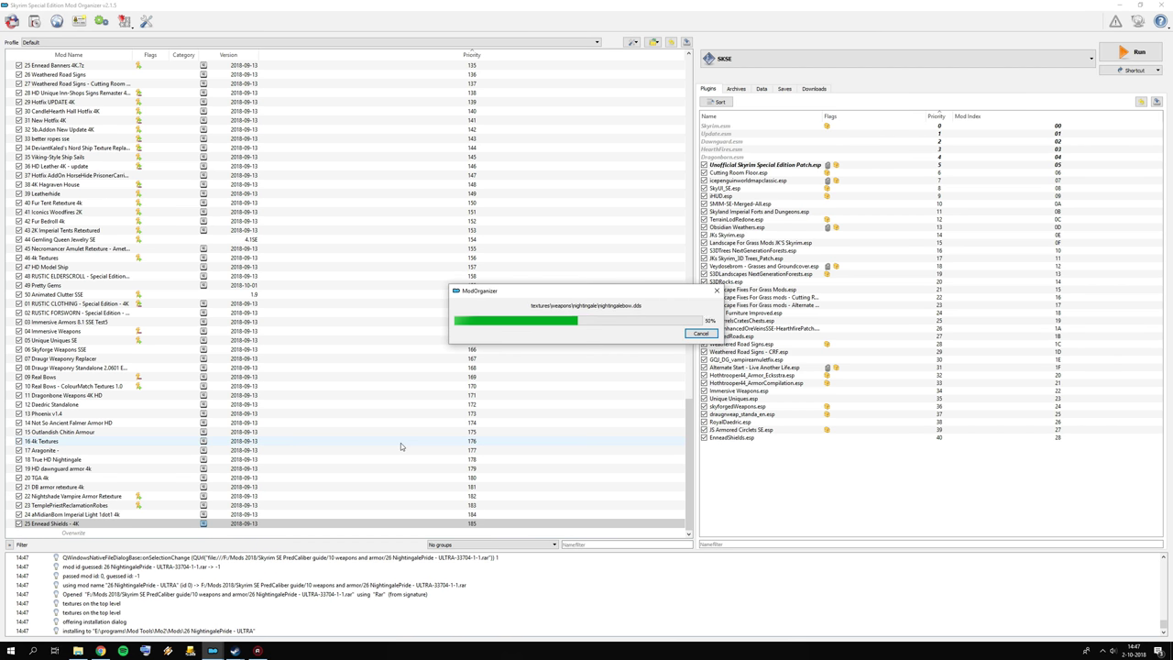
click(21, 533)
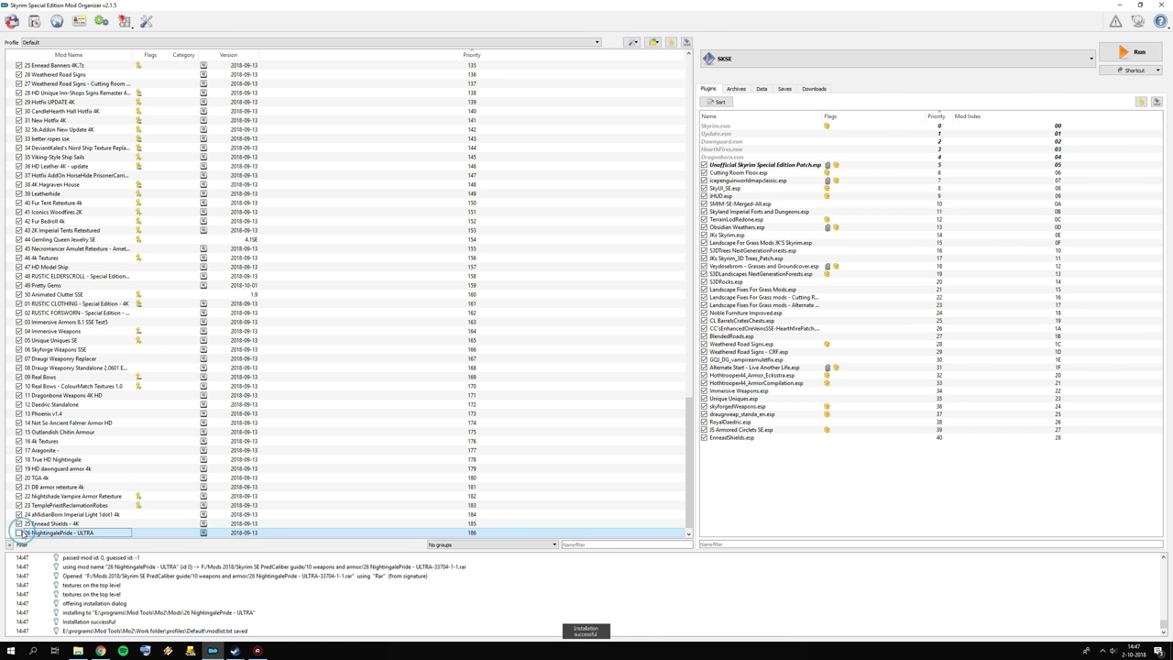
click(19, 533)
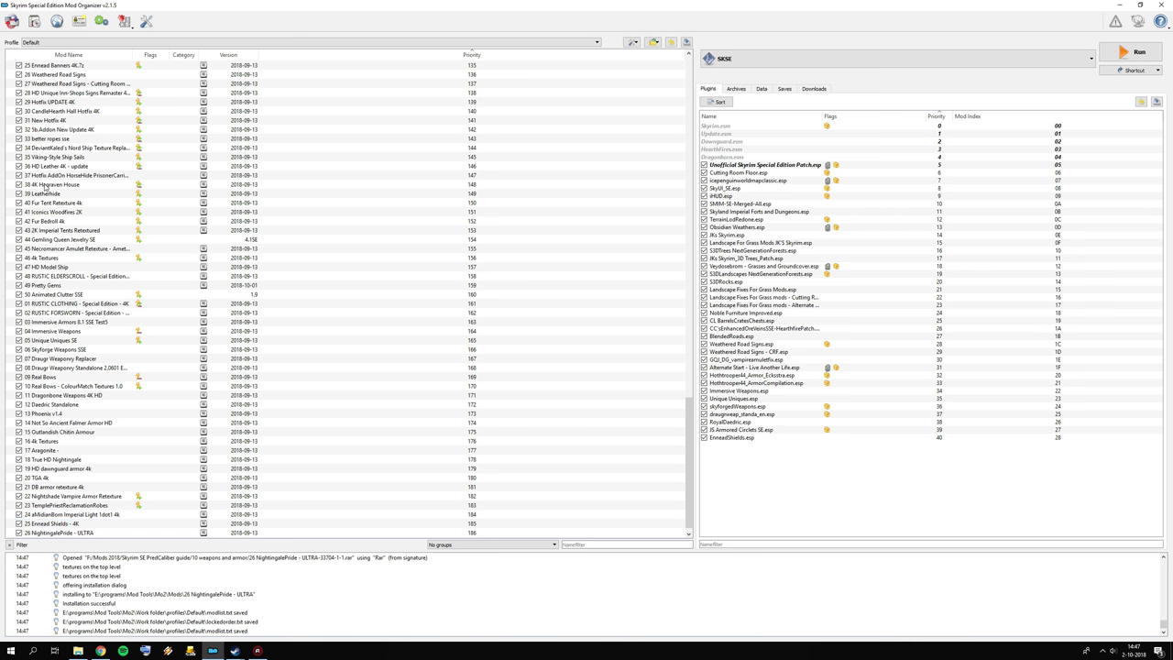
Step: Install the archive 27 Auriel's Bow HD-10608-1-0 through manual installation and enable the mod
click(33, 20)
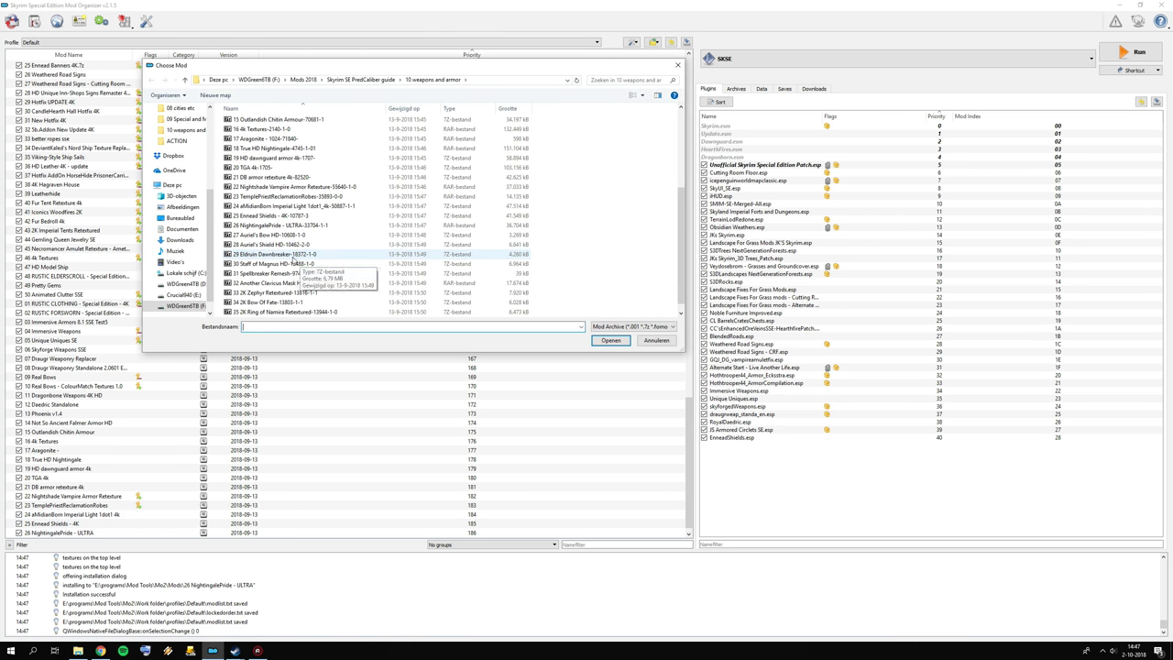
double_click(278, 235)
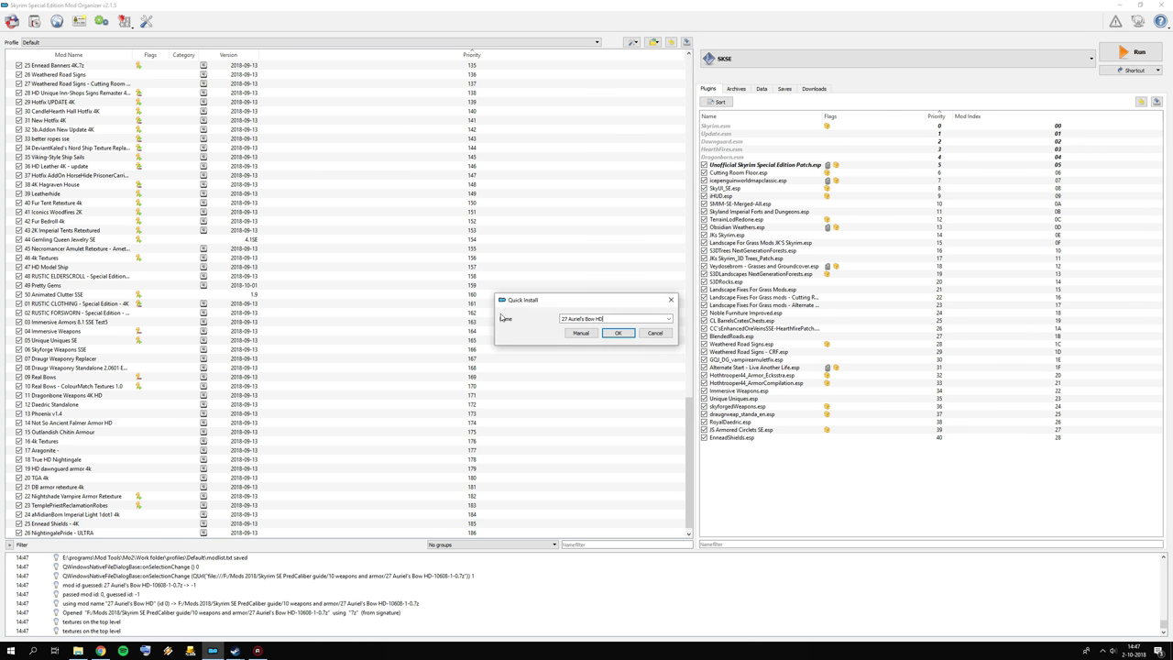
click(580, 332)
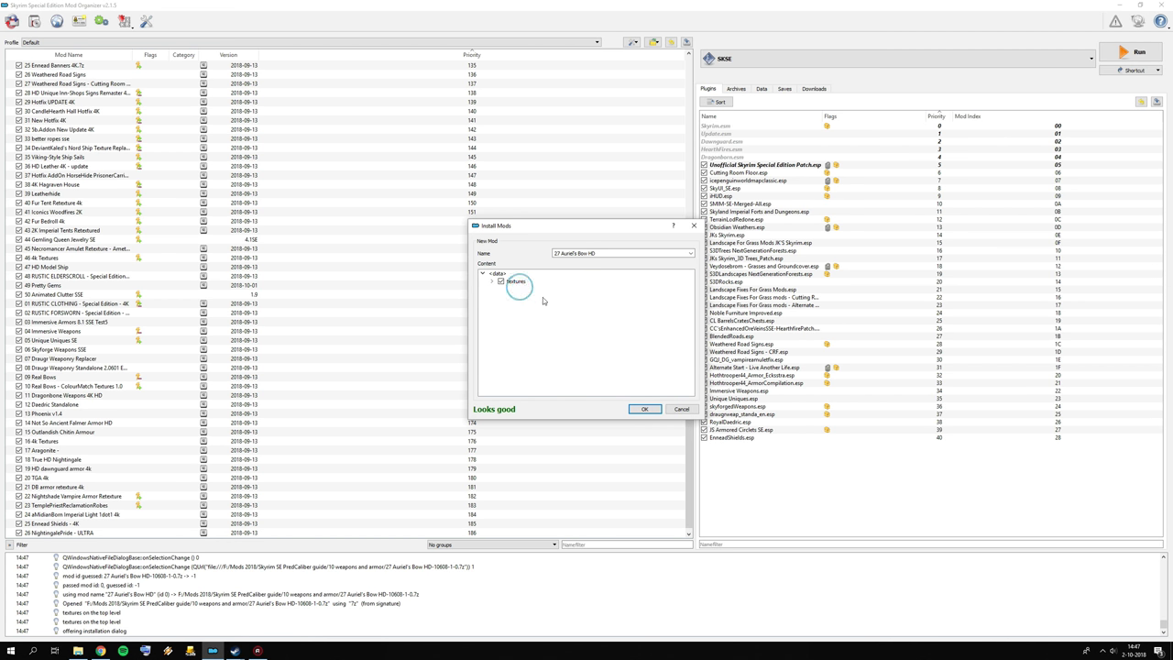
click(643, 409)
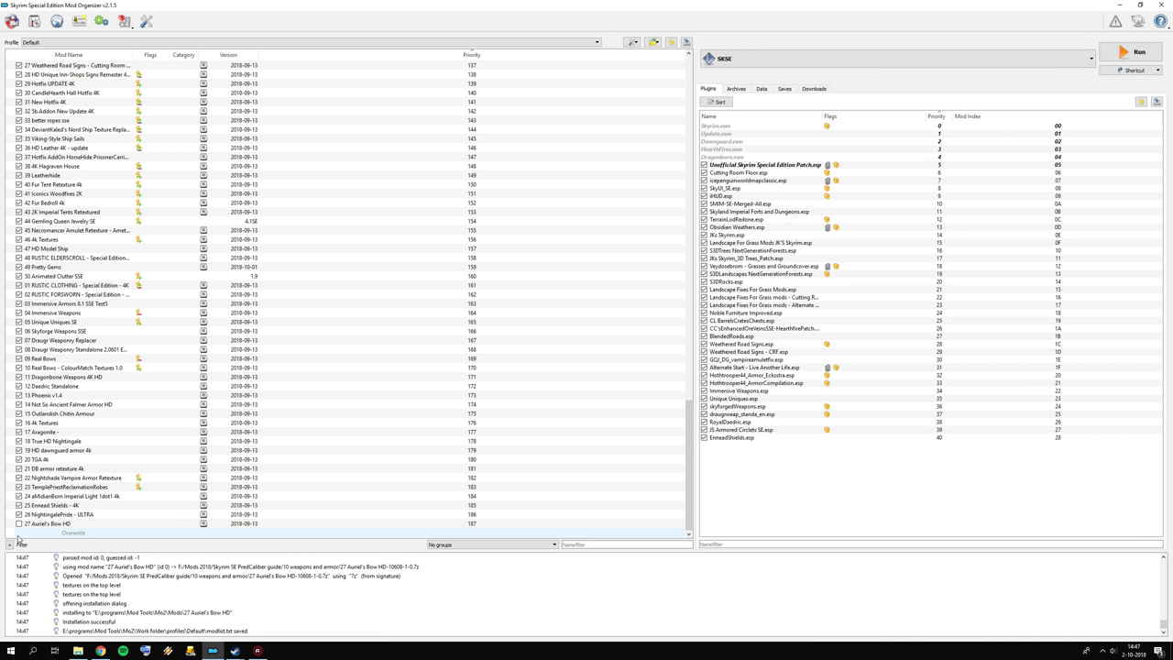
click(18, 523)
Step: Install the archive 28 Auriel's Shield HD-10462-2-0 through manual installation and enable the mod
click(34, 20)
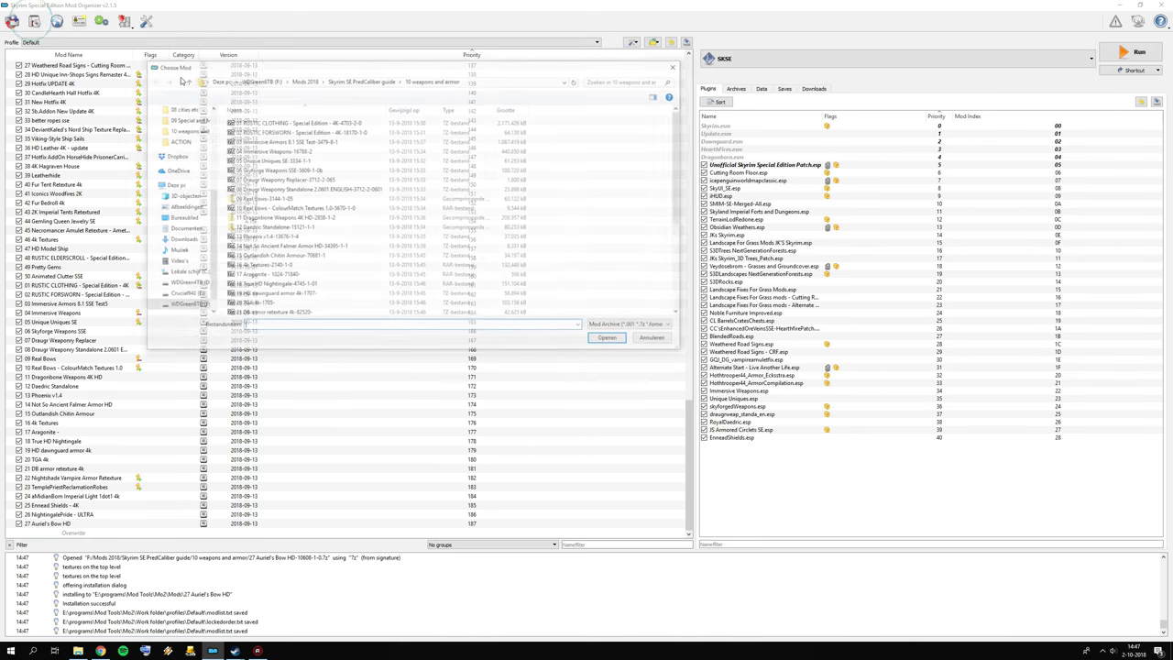
double_click(266, 273)
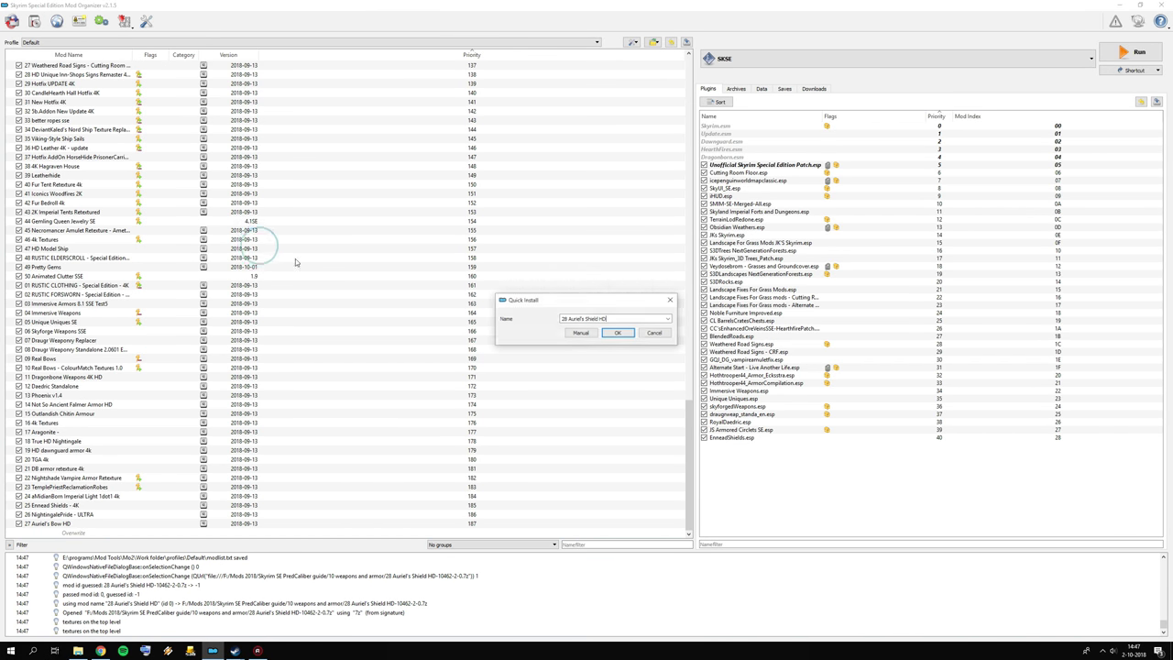
click(579, 334)
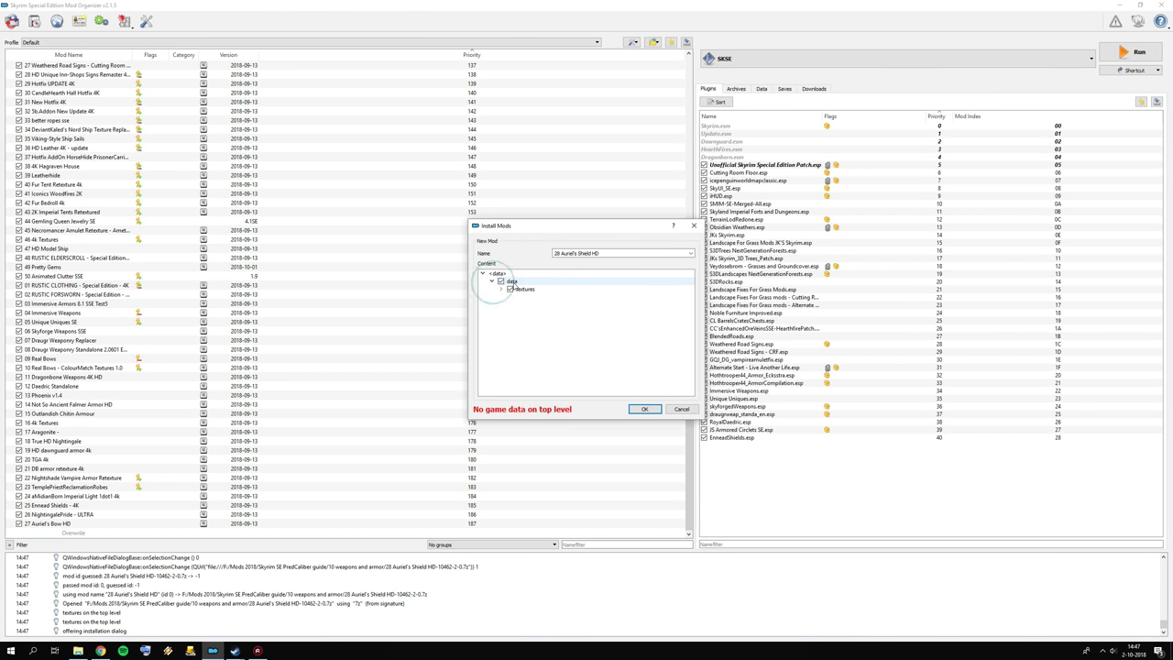
click(646, 408)
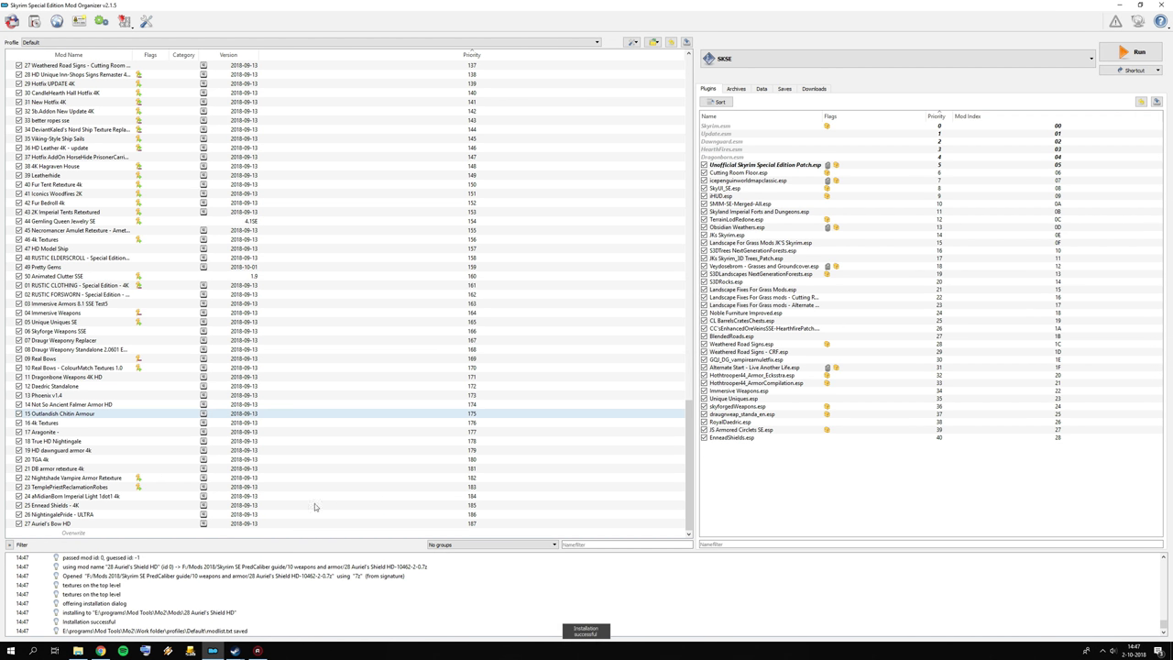
click(17, 524)
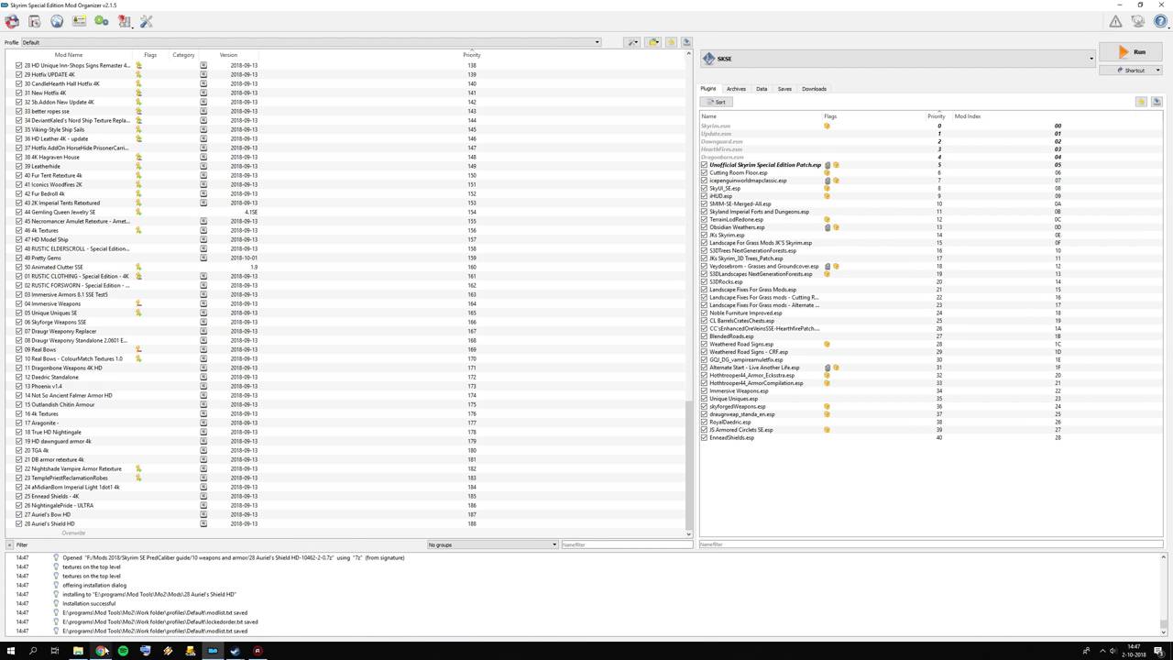
Step: Switch to Chrome and close all the reviewed Nexus Mods pages, keeping only the PredCaliber guide open
click(101, 650)
click(777, 7)
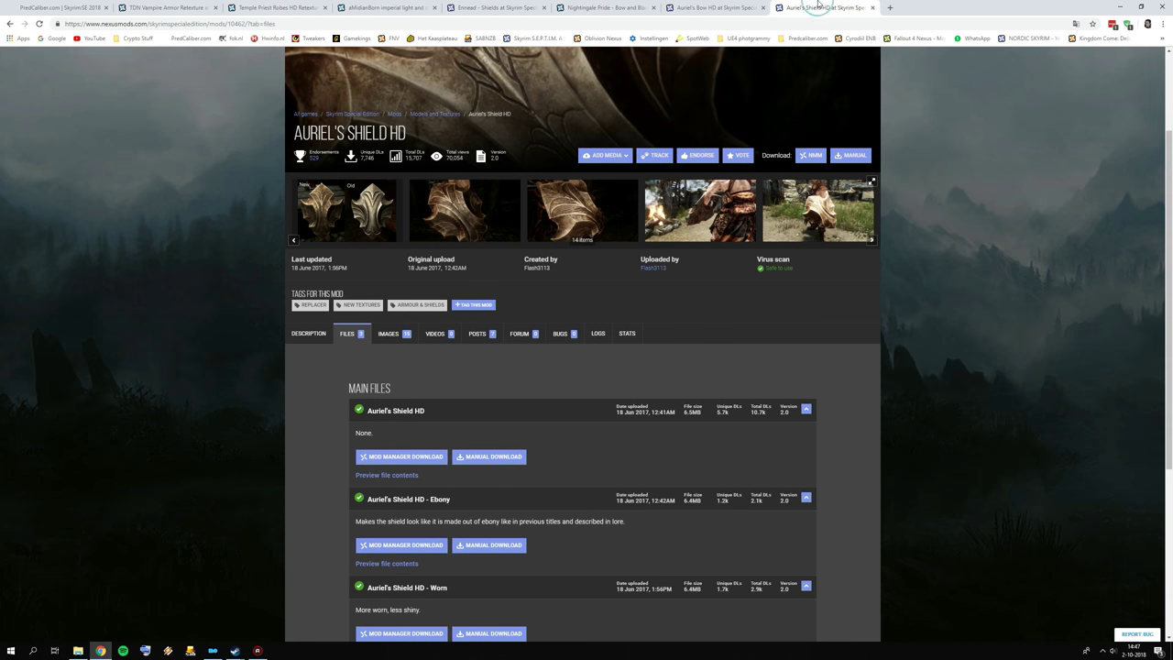
click(215, 8)
click(215, 8)
click(216, 7)
click(215, 7)
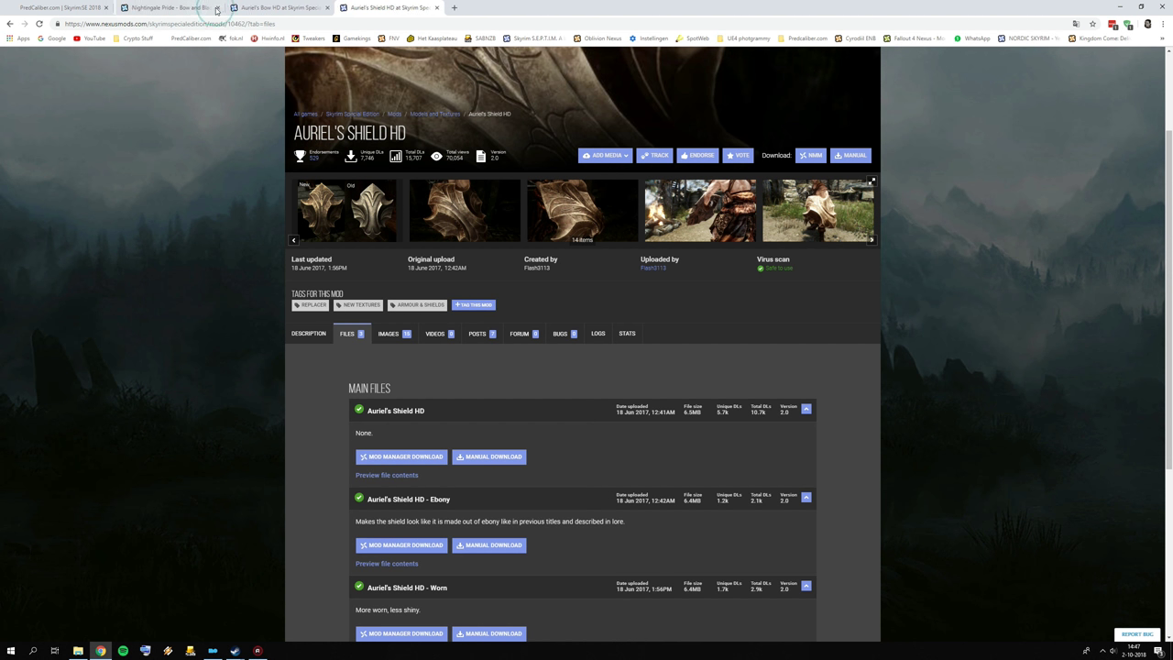
click(215, 7)
click(215, 8)
click(215, 7)
Step: Open guide entries 29 to 32, ElDruin Dawnbreaker, Staff of Magnus HD, Spellbreaker Remesh and Another Clavicus Mask, each in a new tab
scroll(431, 374, down, 1)
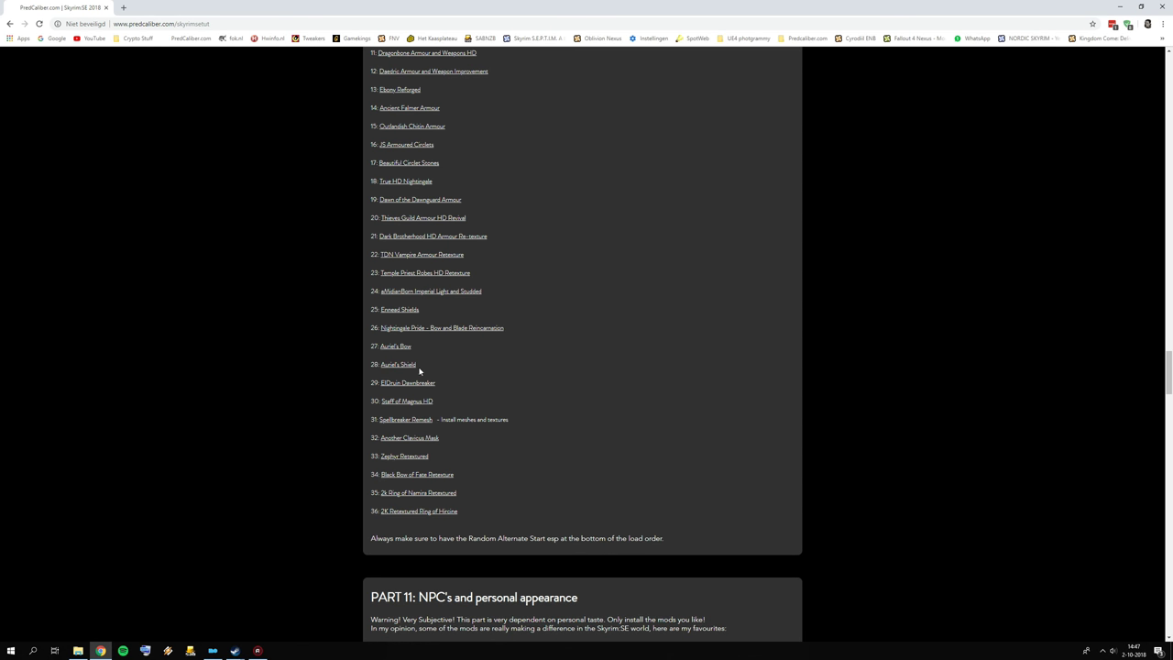
right_click(428, 387)
click(463, 394)
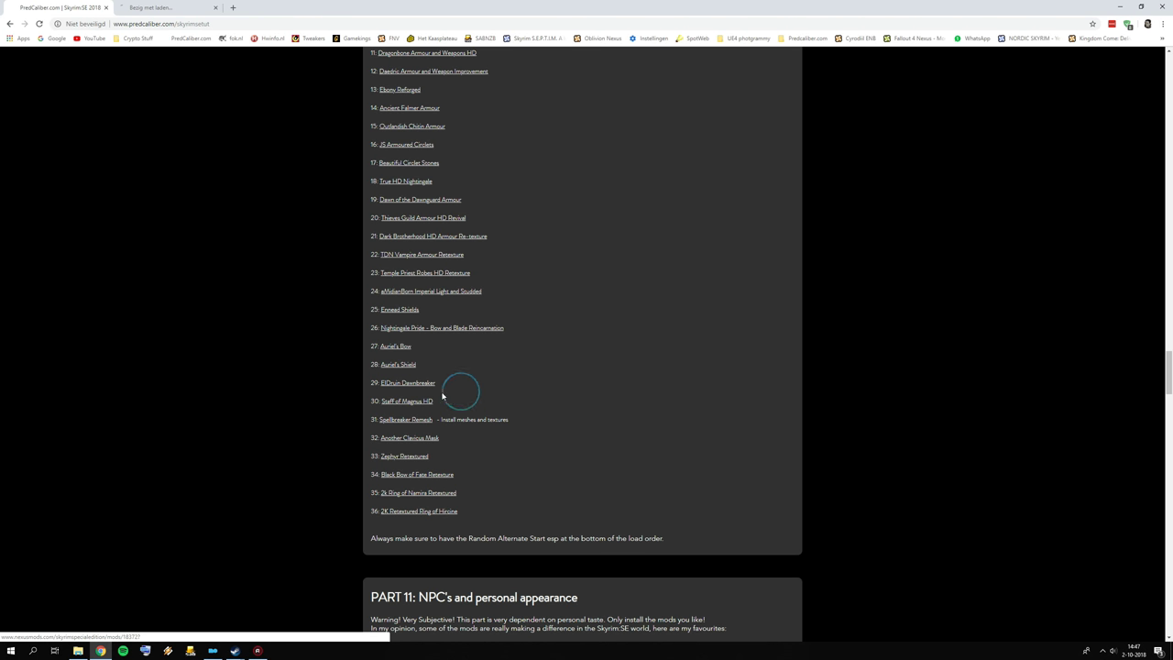
right_click(415, 400)
click(441, 407)
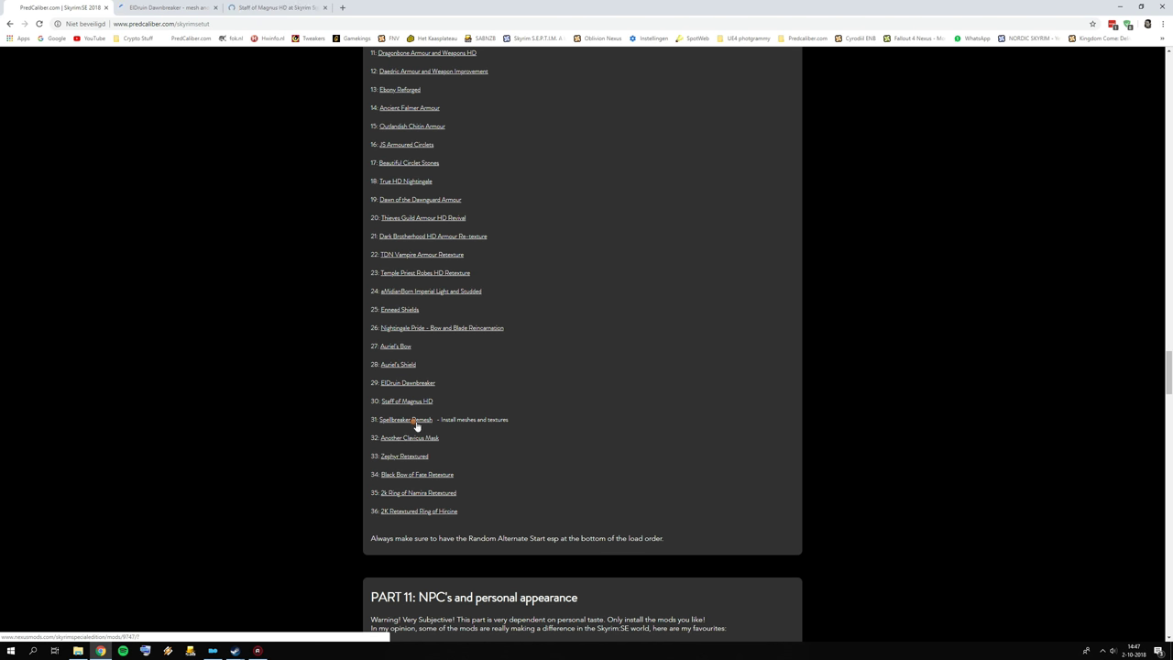
right_click(416, 423)
click(443, 431)
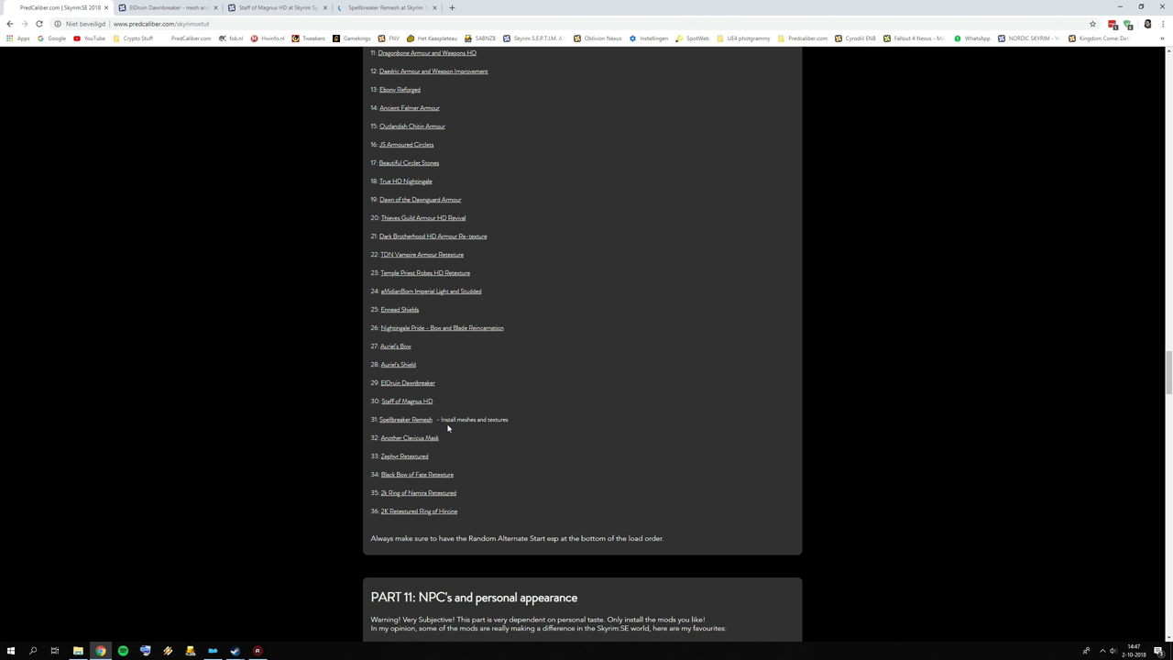
right_click(410, 441)
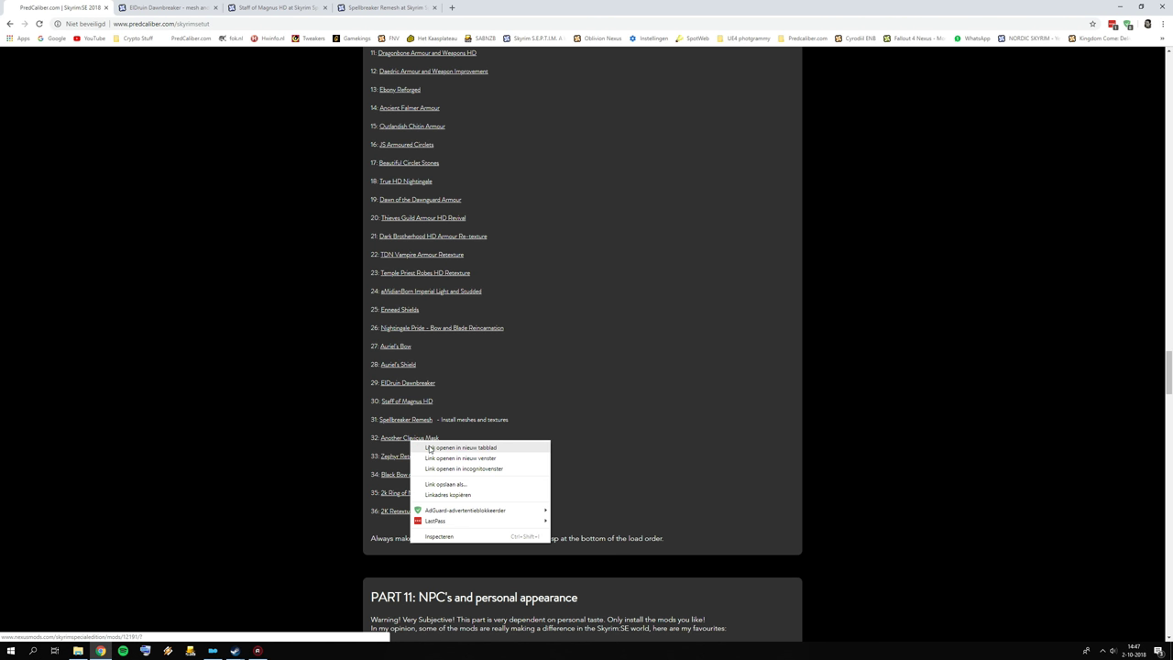
click(430, 448)
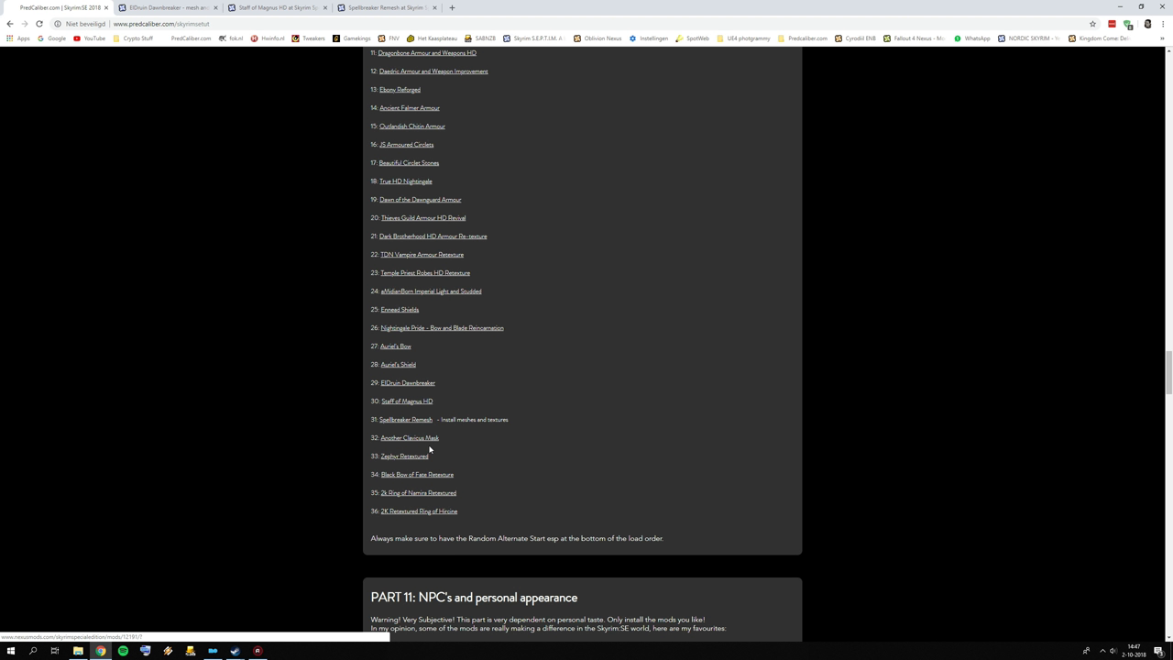
Step: Open guide entries 33 to 36, Zephyr, Black Bow of Fate, Ring of Namira and Ring of Hircine retextures, each in a new tab
right_click(419, 457)
click(437, 462)
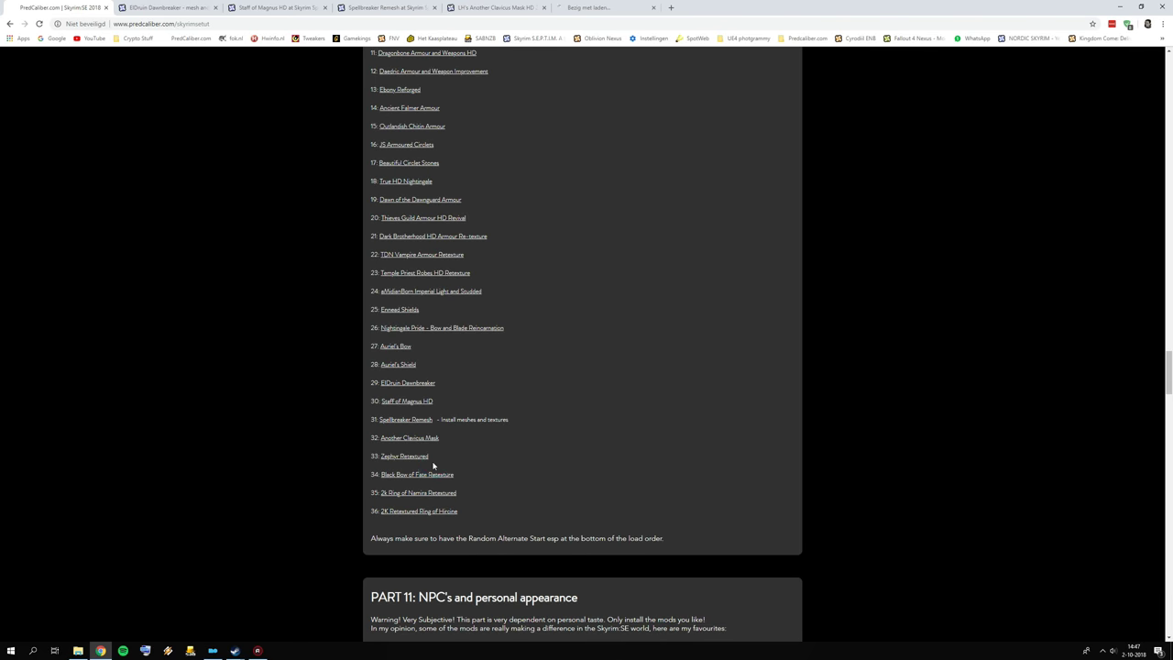
right_click(426, 478)
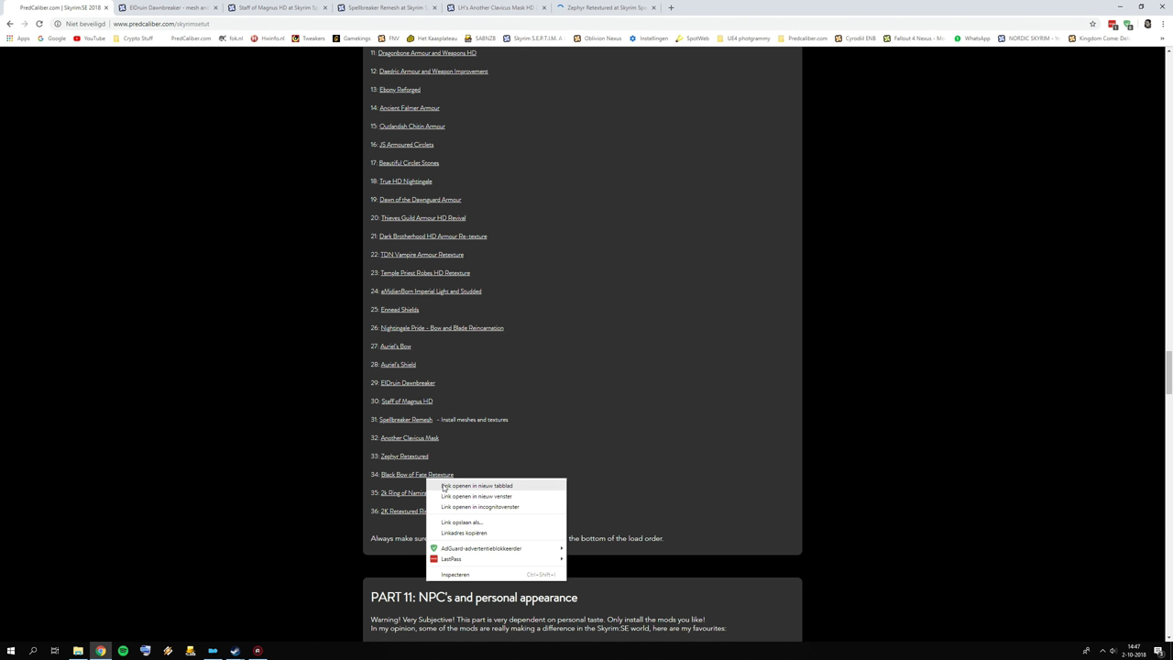
click(443, 485)
scroll(440, 472, down, 1)
right_click(406, 406)
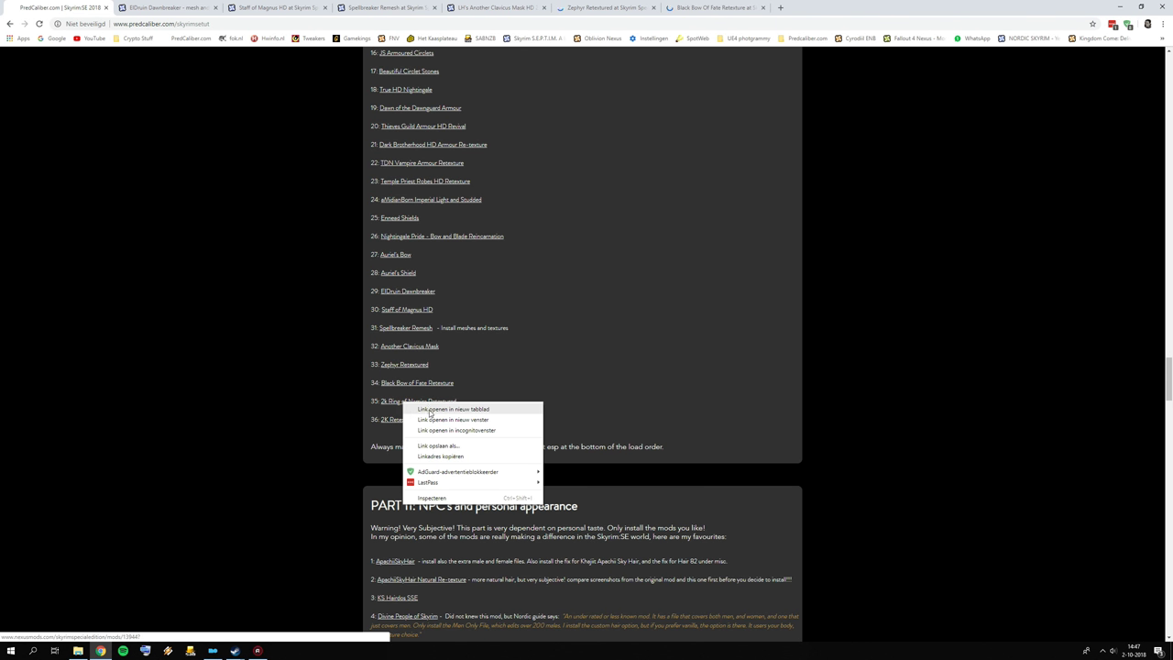
click(432, 412)
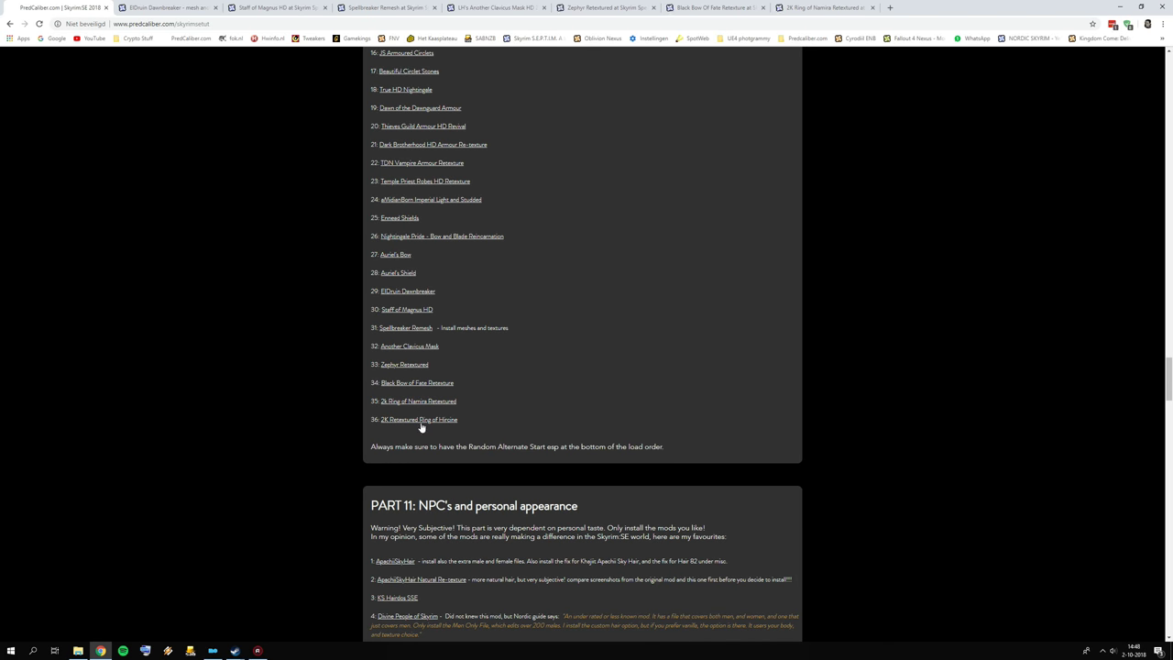
right_click(421, 426)
click(434, 429)
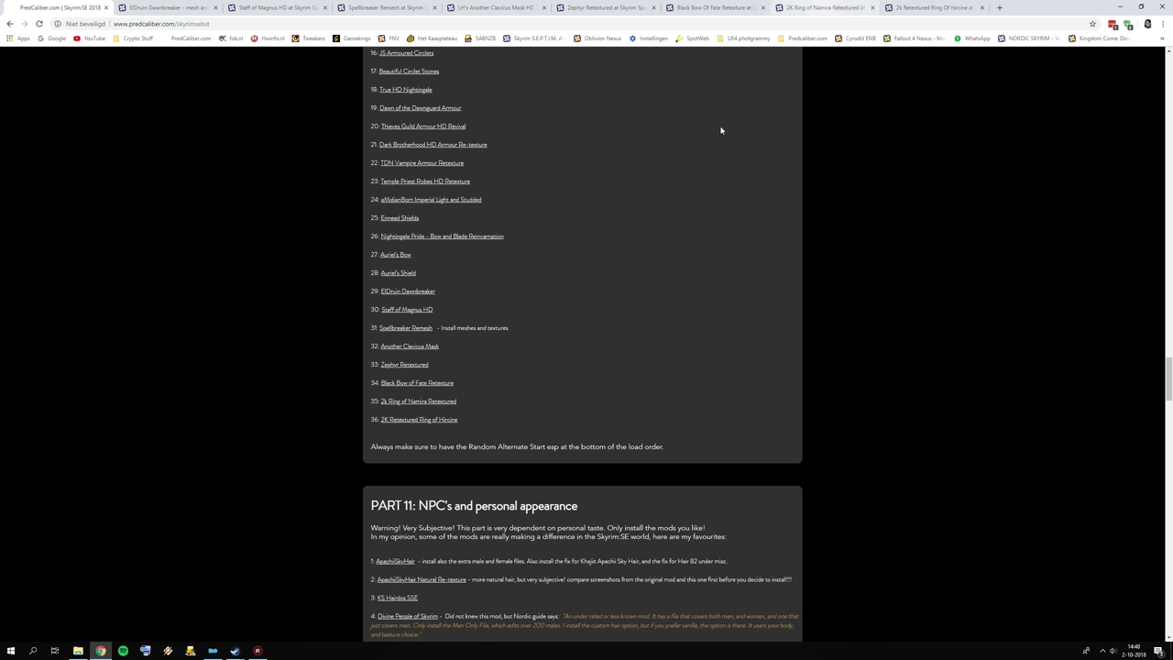
Step: View the three preview images of the ElDruin Dawnbreaker mod at full size and check its downloadable files
click(183, 7)
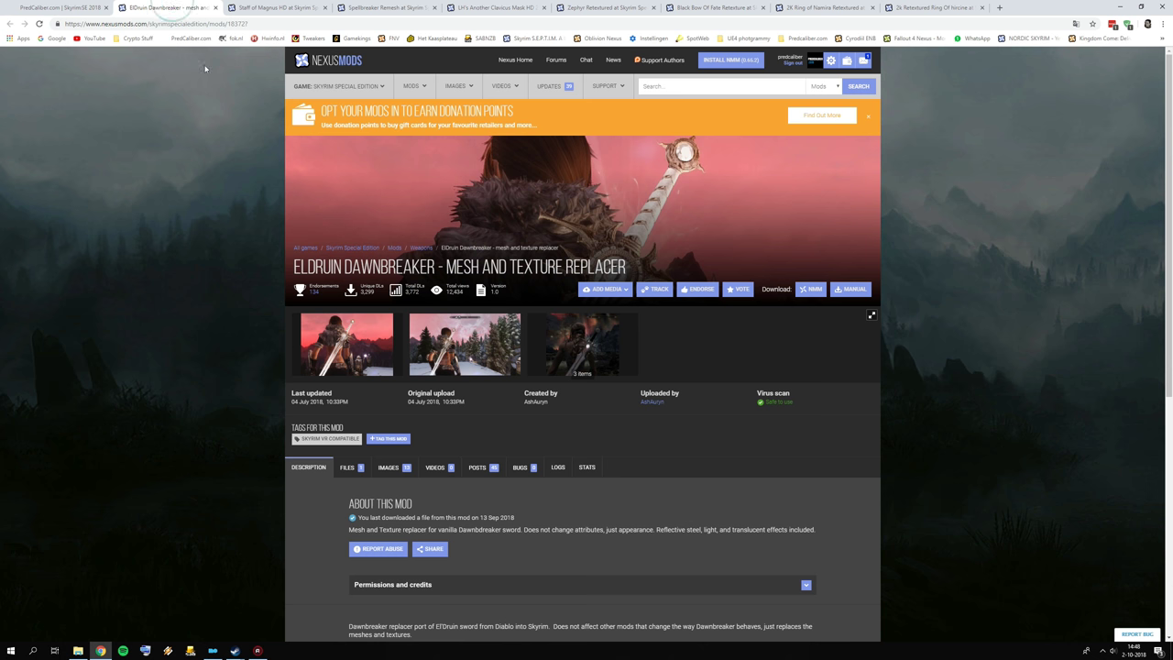
scroll(369, 263, down, 1)
click(369, 263)
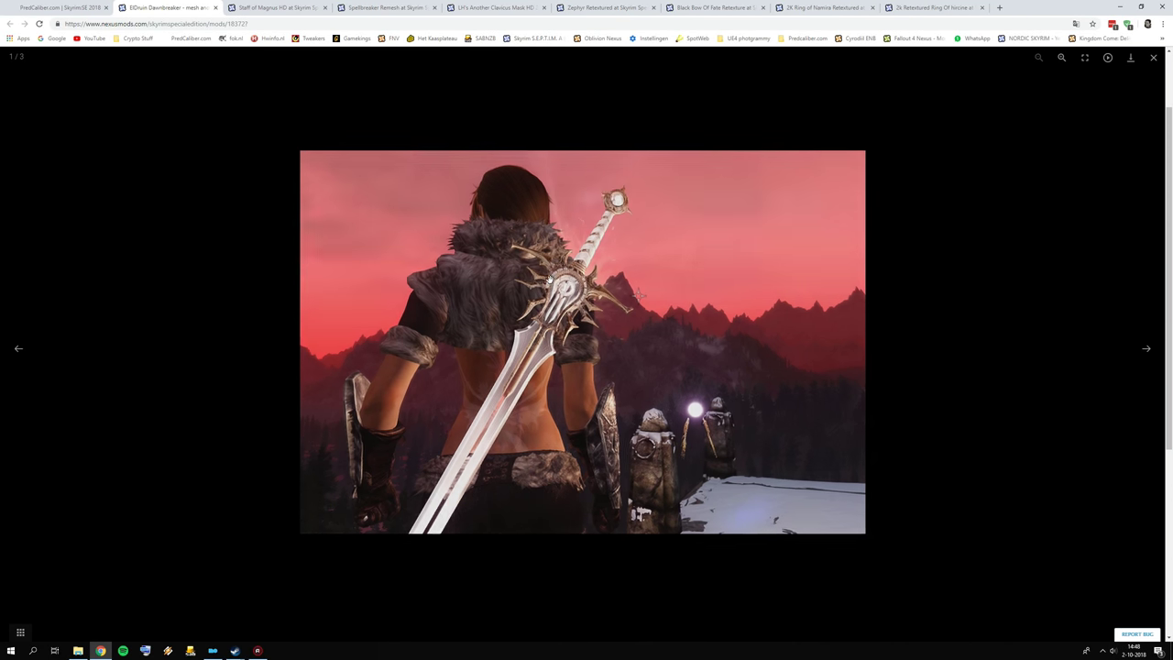
click(1152, 58)
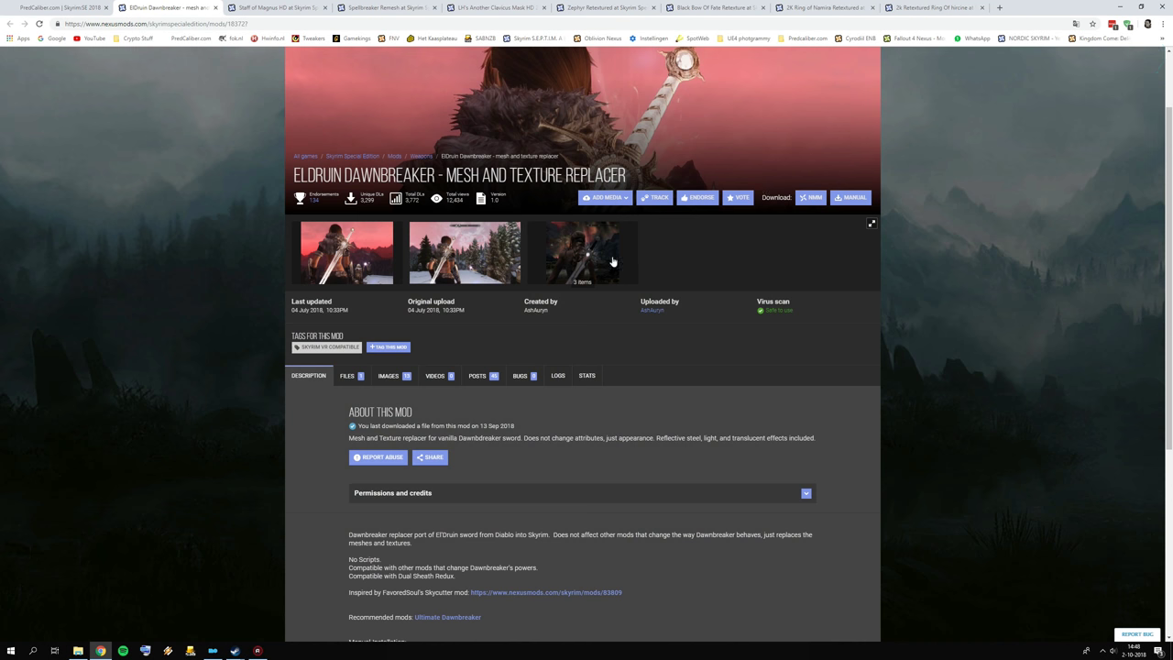
click(465, 268)
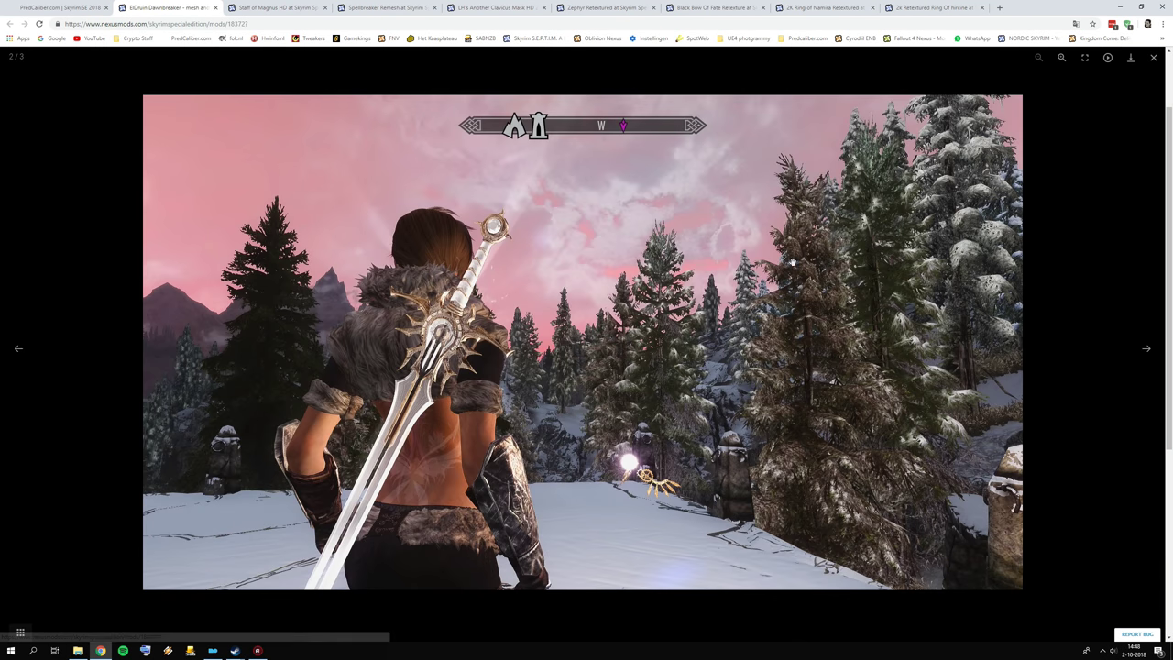
click(1153, 58)
click(594, 272)
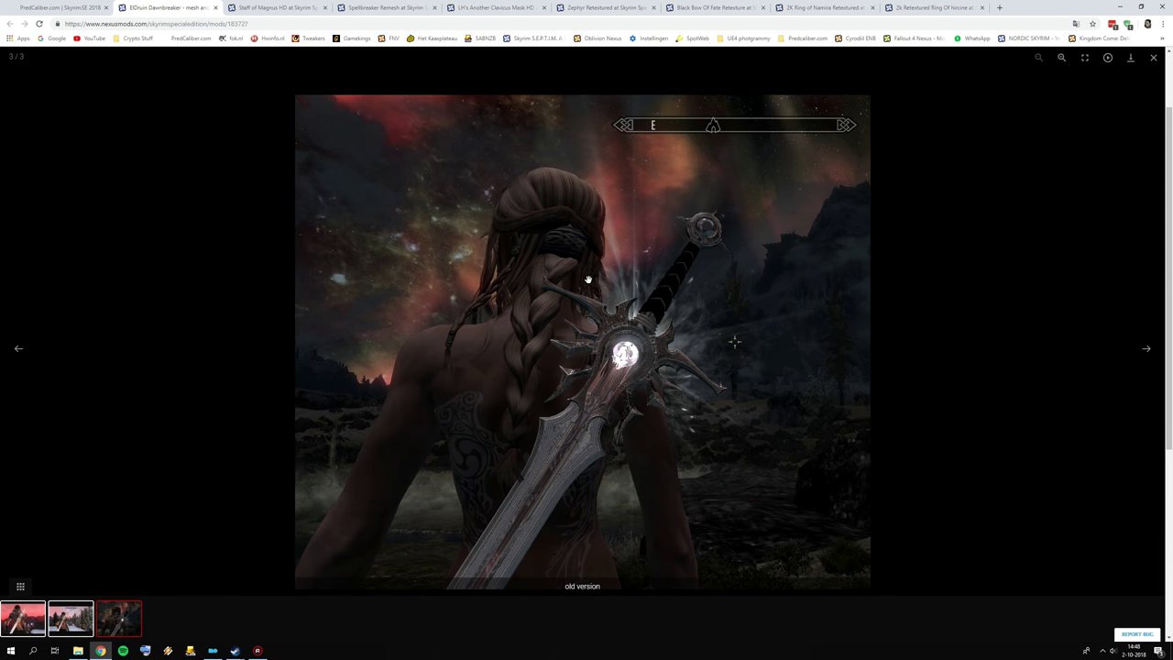
click(1154, 58)
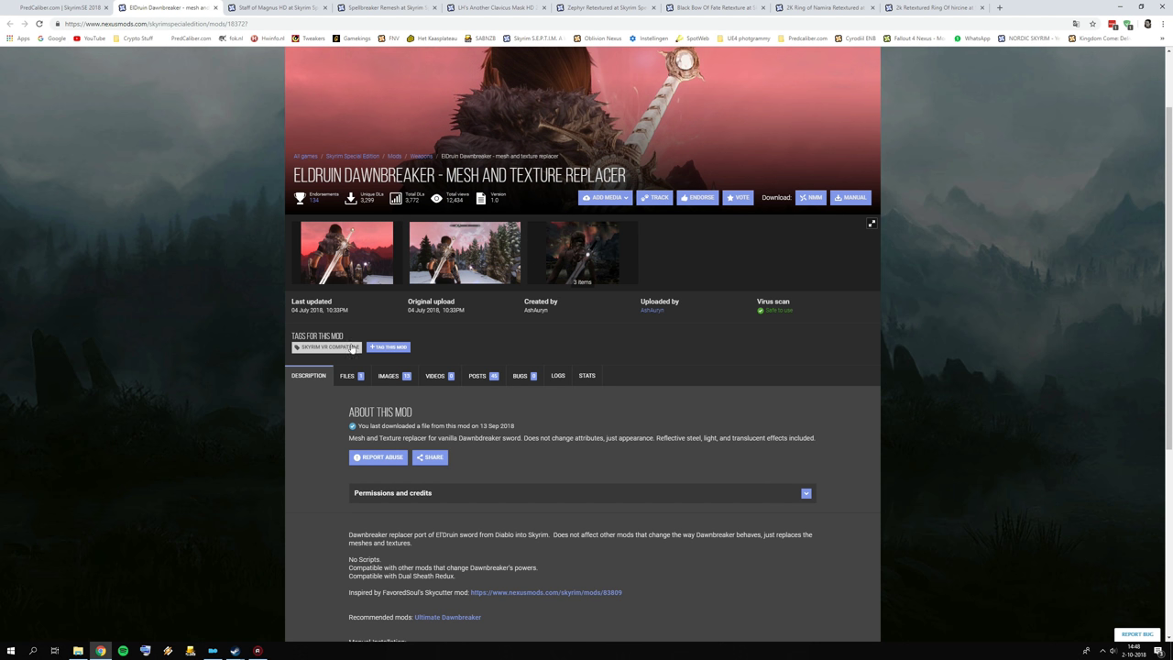
click(349, 376)
scroll(483, 349, down, 2)
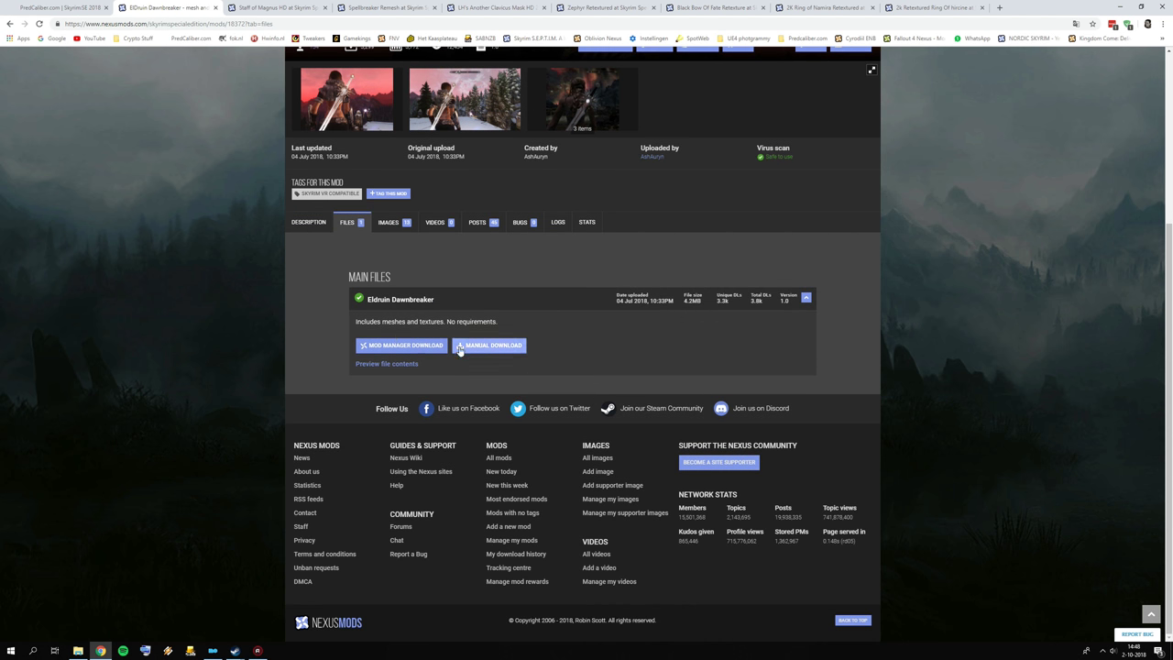
Step: View a preview image of the Staff of Magnus HD mod at full size and check its downloadable files
click(273, 7)
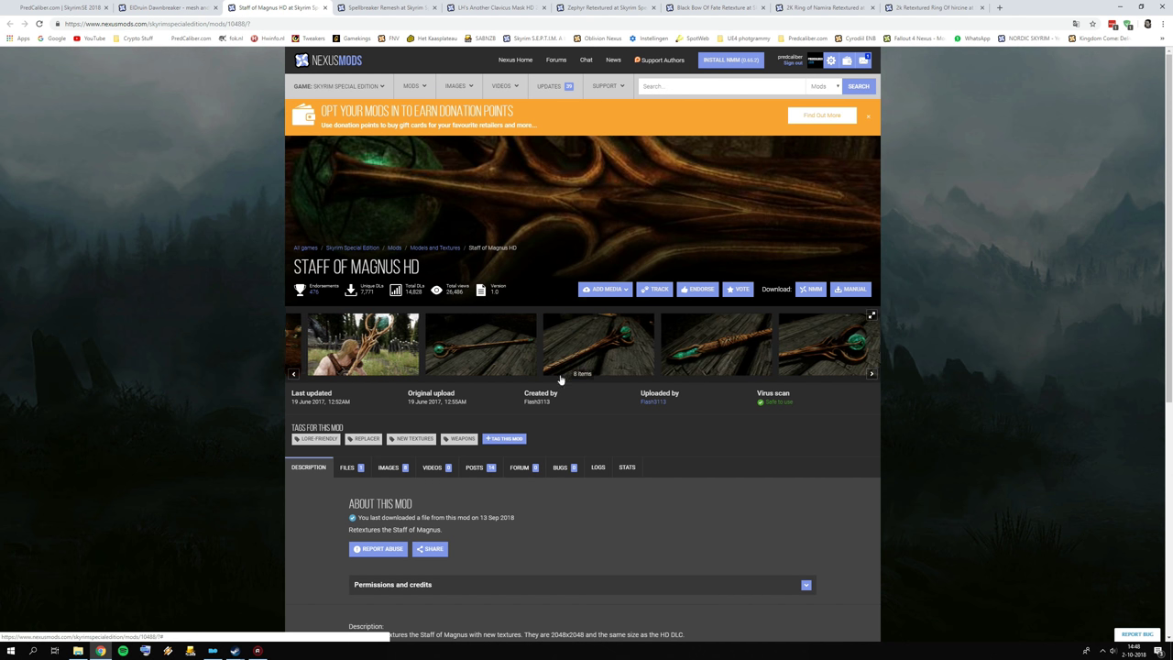
click(472, 346)
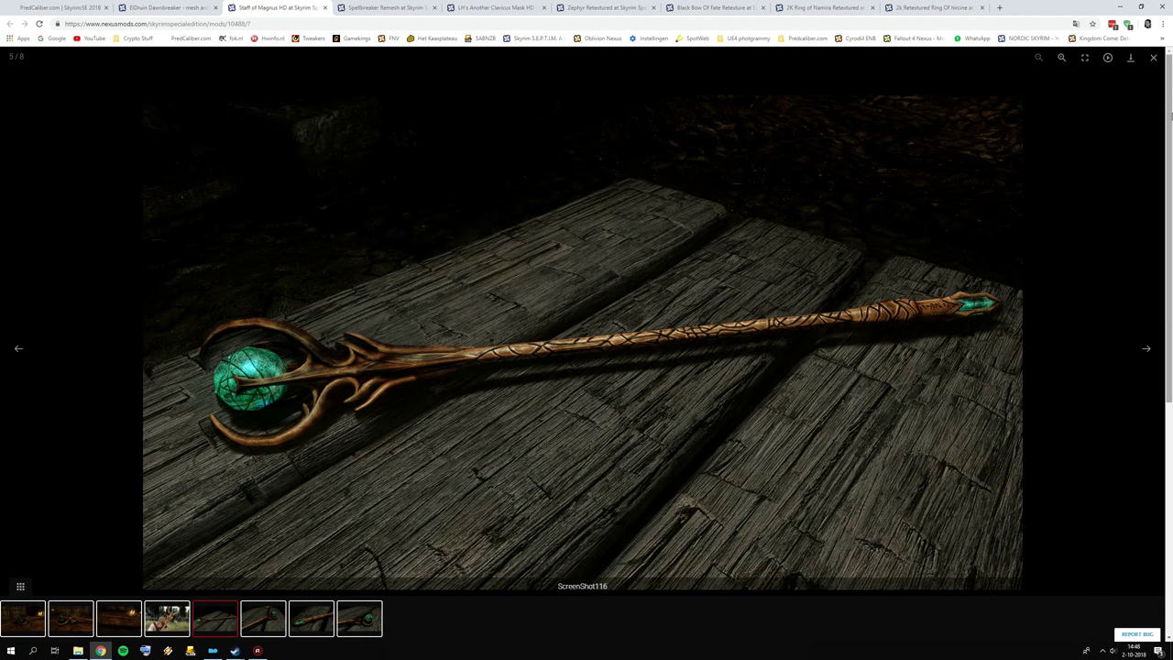
key(Escape)
click(358, 469)
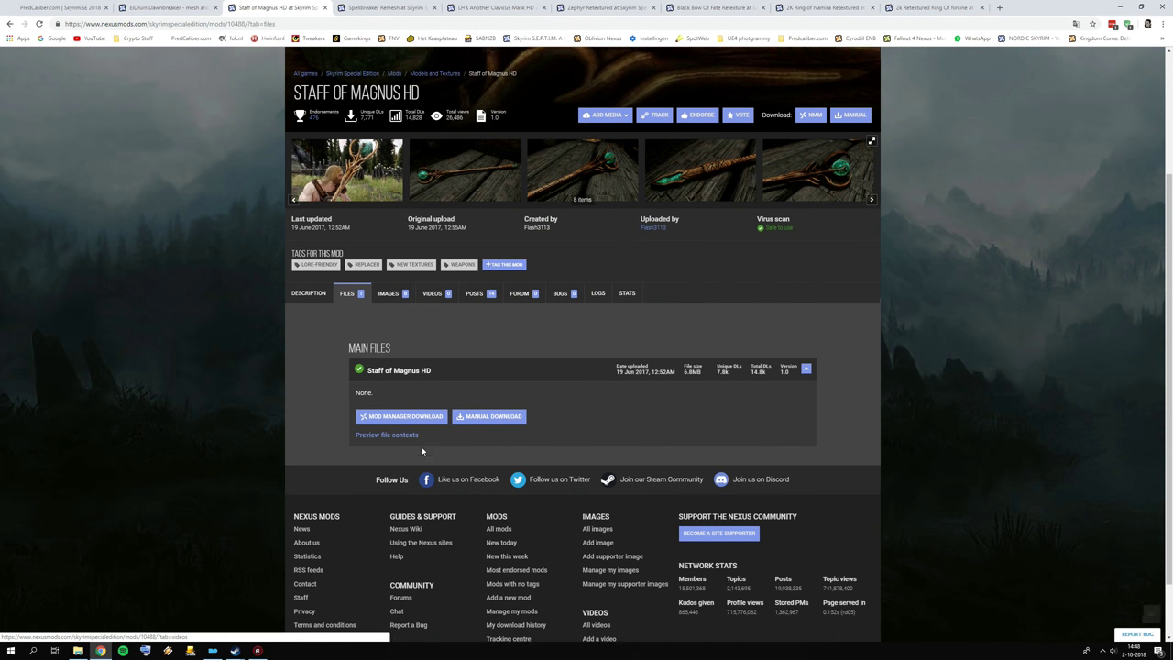
Step: Check the main and optional files of Spellbreaker Remesh against the install note for entry 31 in the guide
click(380, 8)
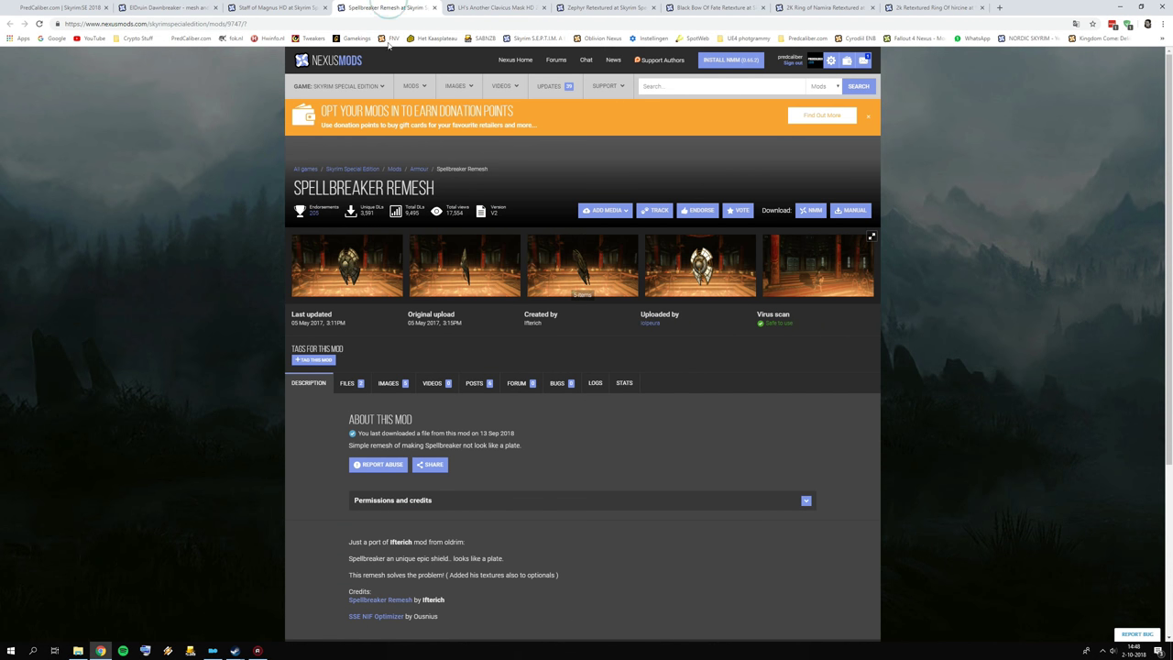
right_click(403, 285)
click(353, 385)
scroll(385, 367, down, 3)
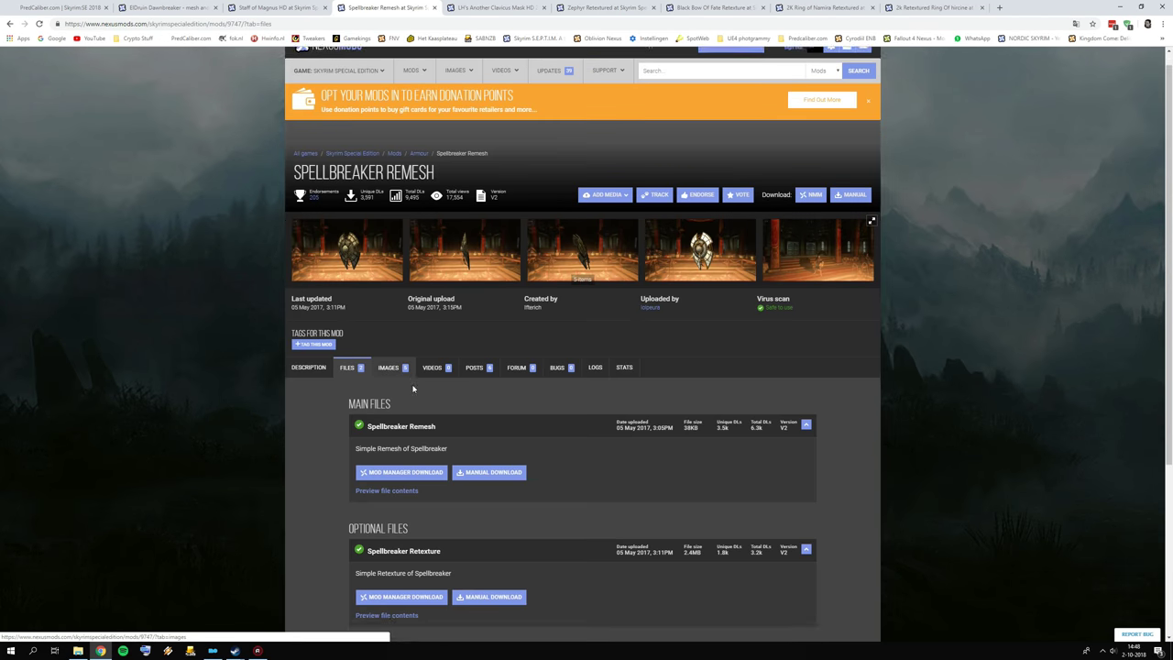
scroll(432, 317, up, 2)
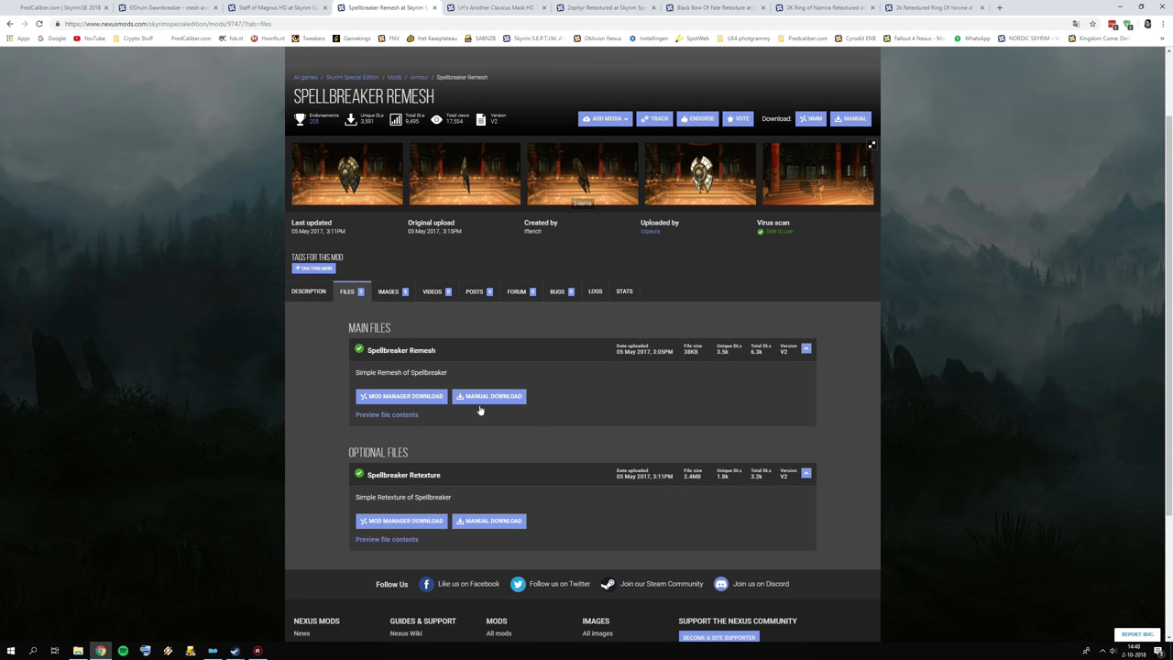
click(53, 5)
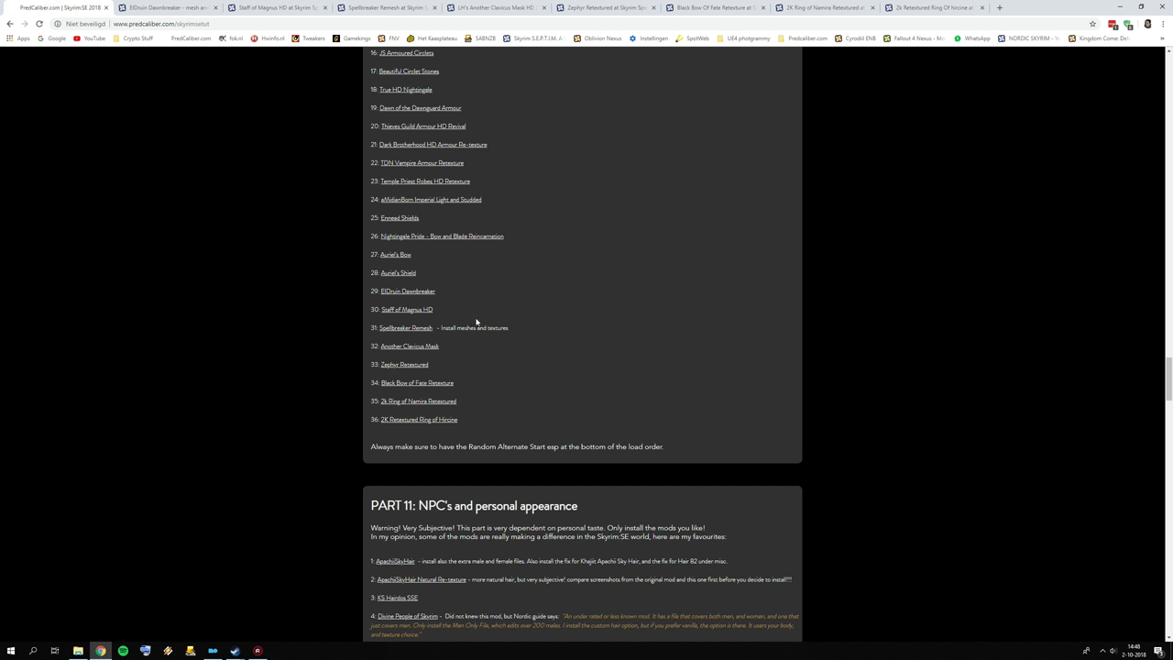
click(376, 8)
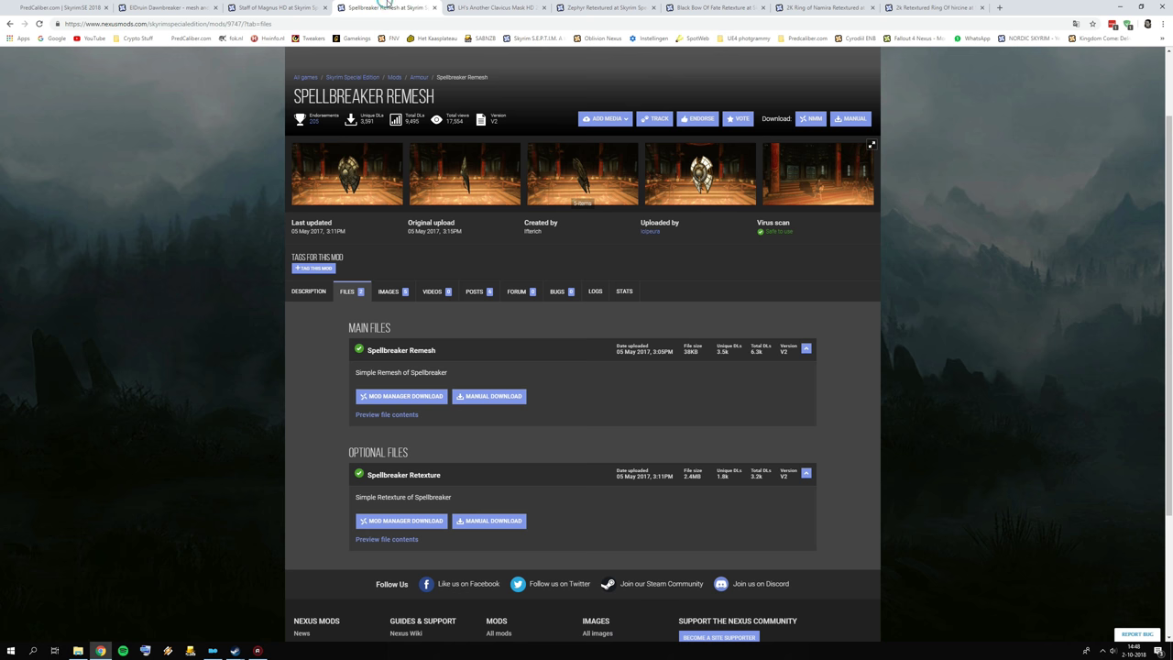
Step: Review the LH's Another Clavicus Mask HD 2K-4K page and check its downloadable files
click(495, 7)
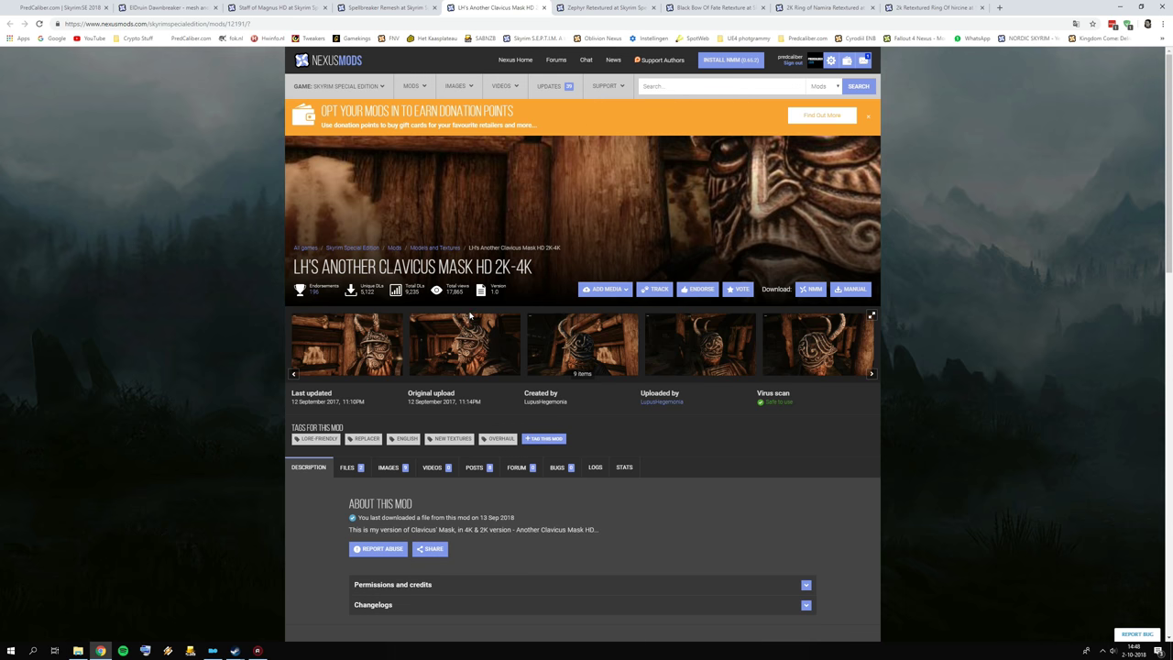
scroll(394, 331, down, 2)
click(346, 328)
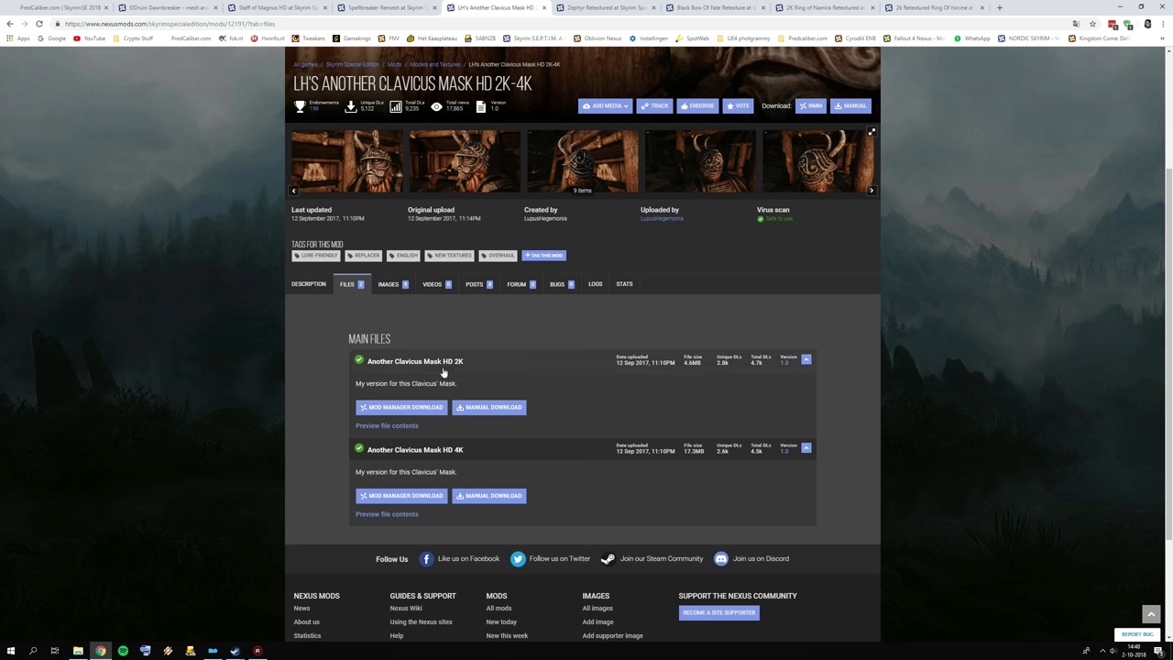
Step: Review the Zephyr Retextured page and check its optional files
click(602, 7)
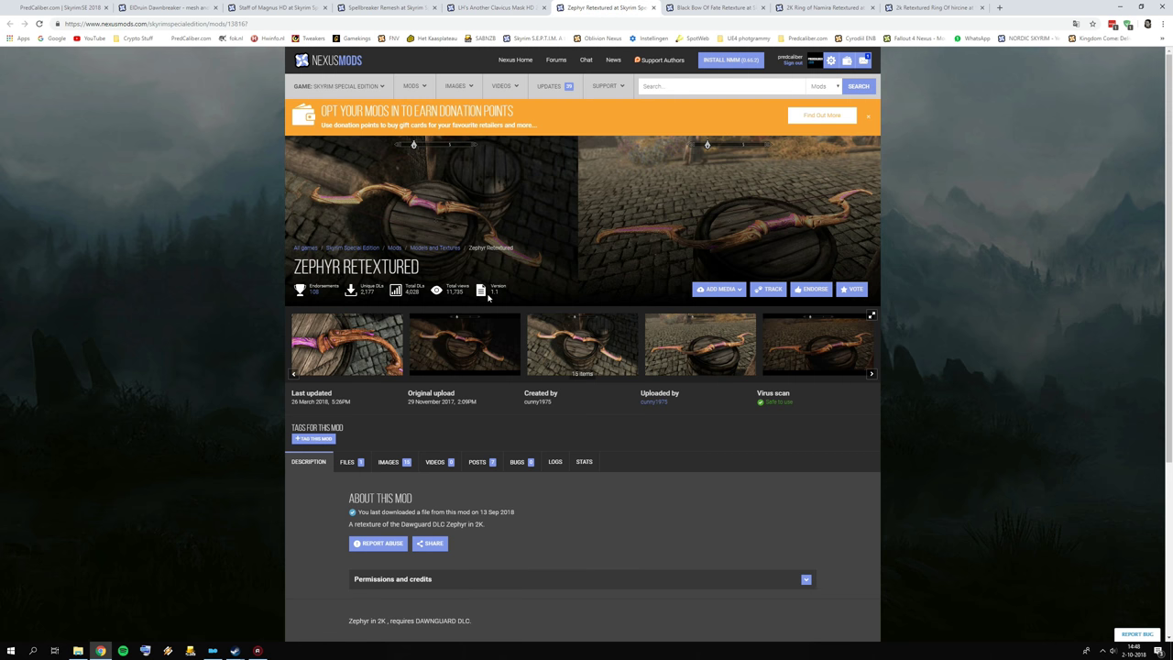
click(348, 462)
scroll(430, 412, down, 1)
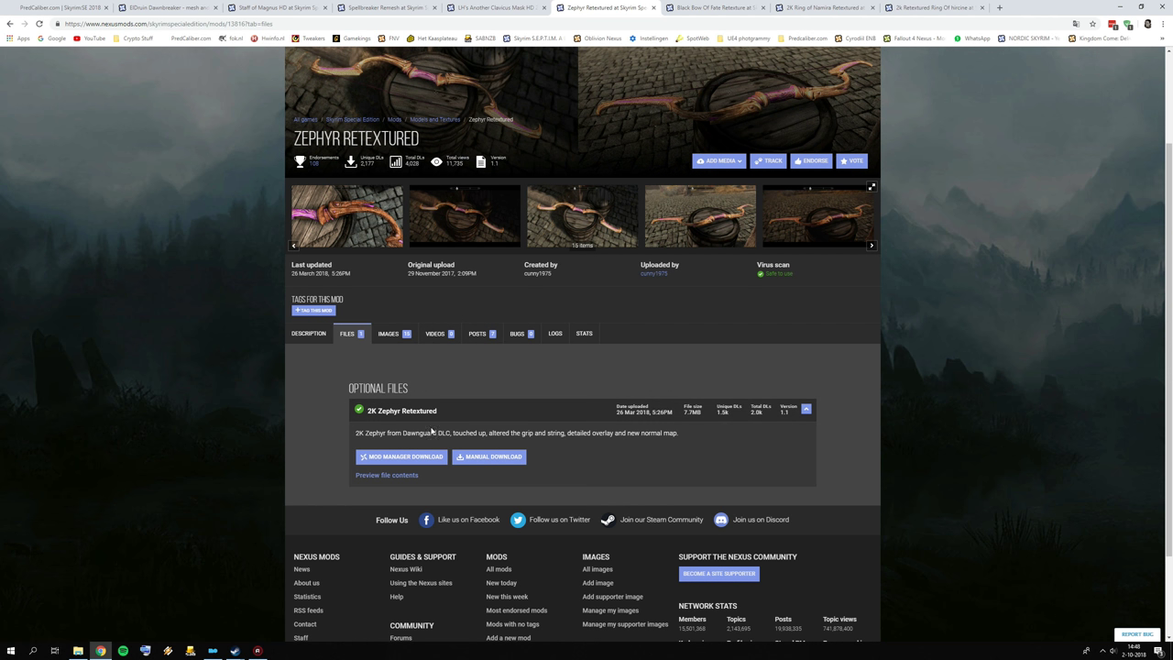
Step: Review the Black Bow Of Fate Retexture page and check its optional files
click(711, 8)
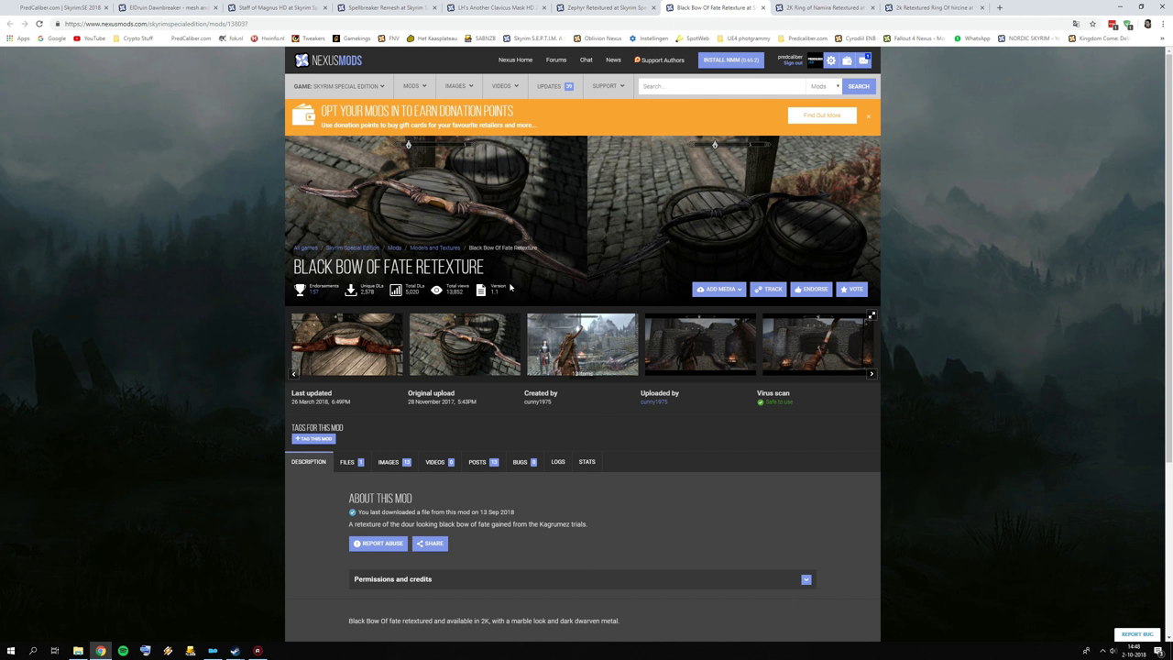
click(359, 462)
scroll(359, 463, down, 1)
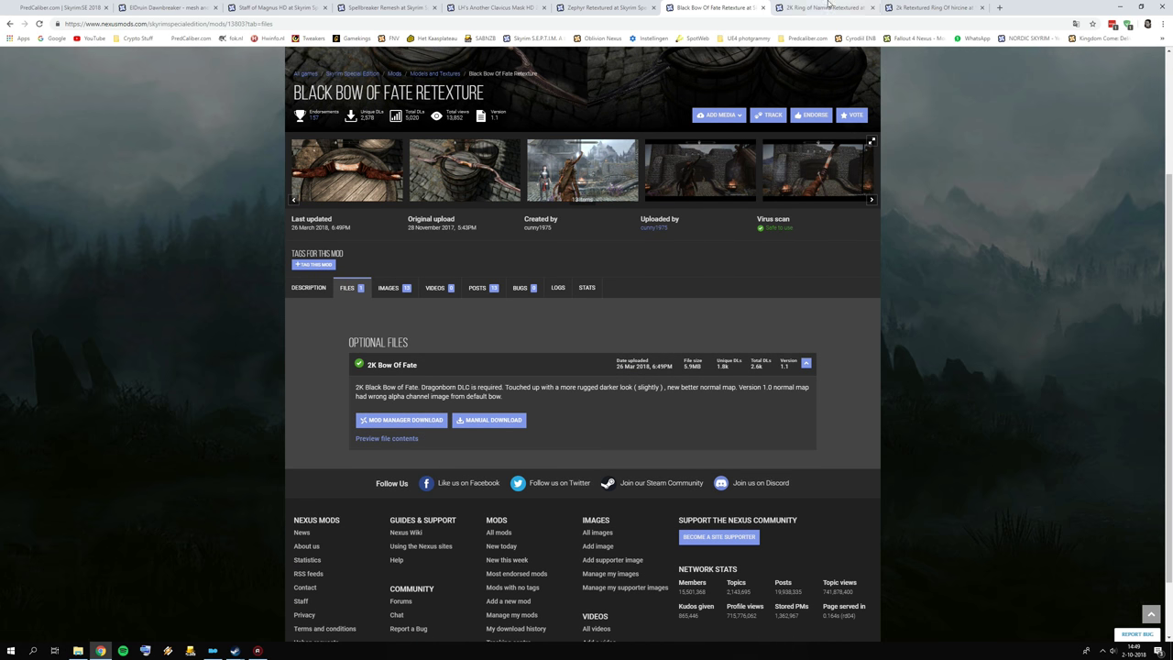
Step: Review the 2K Ring of Namira Retextured page and compare its 2K main file with the optional 1K file
click(827, 8)
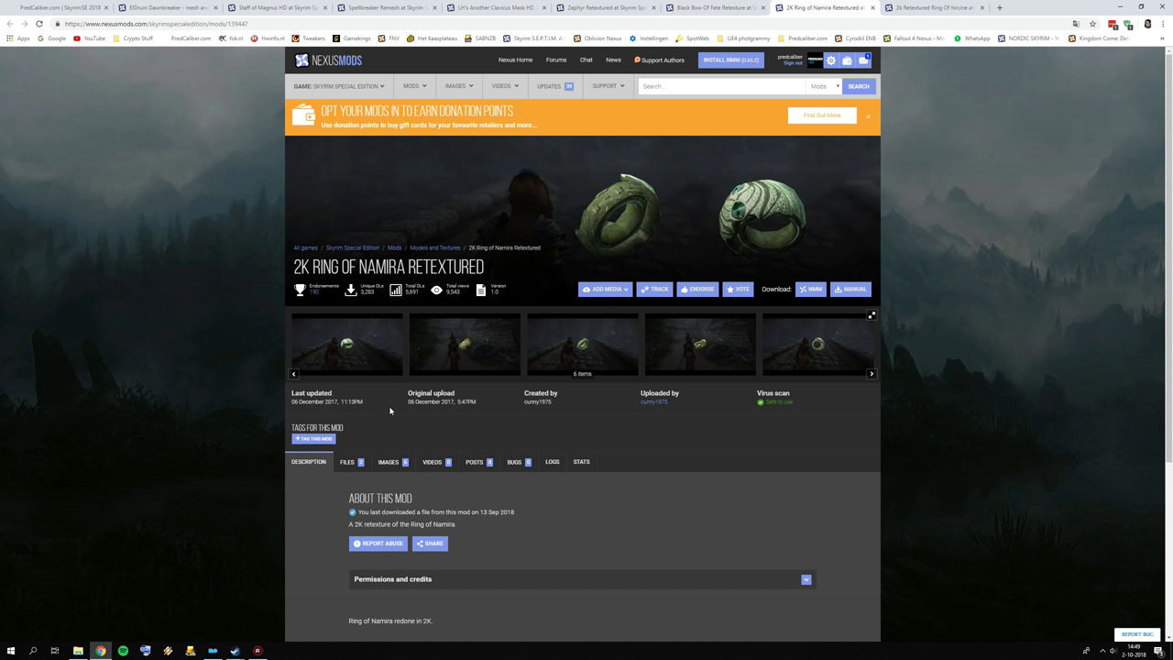
click(353, 463)
scroll(358, 463, down, 2)
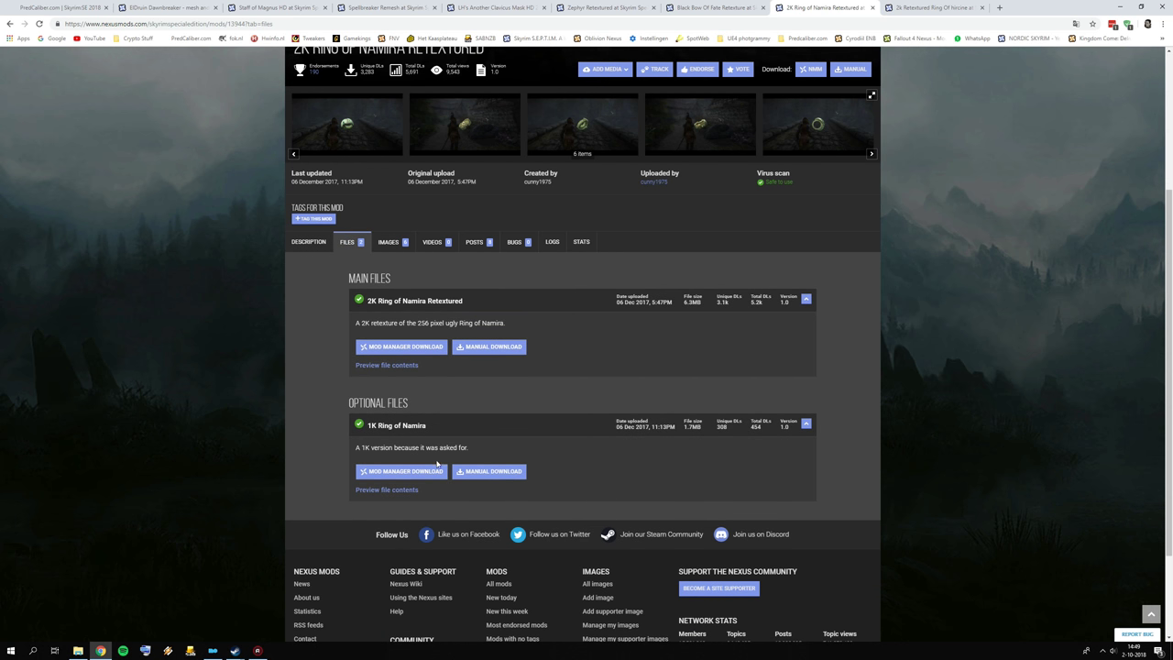
scroll(836, 73, up, 2)
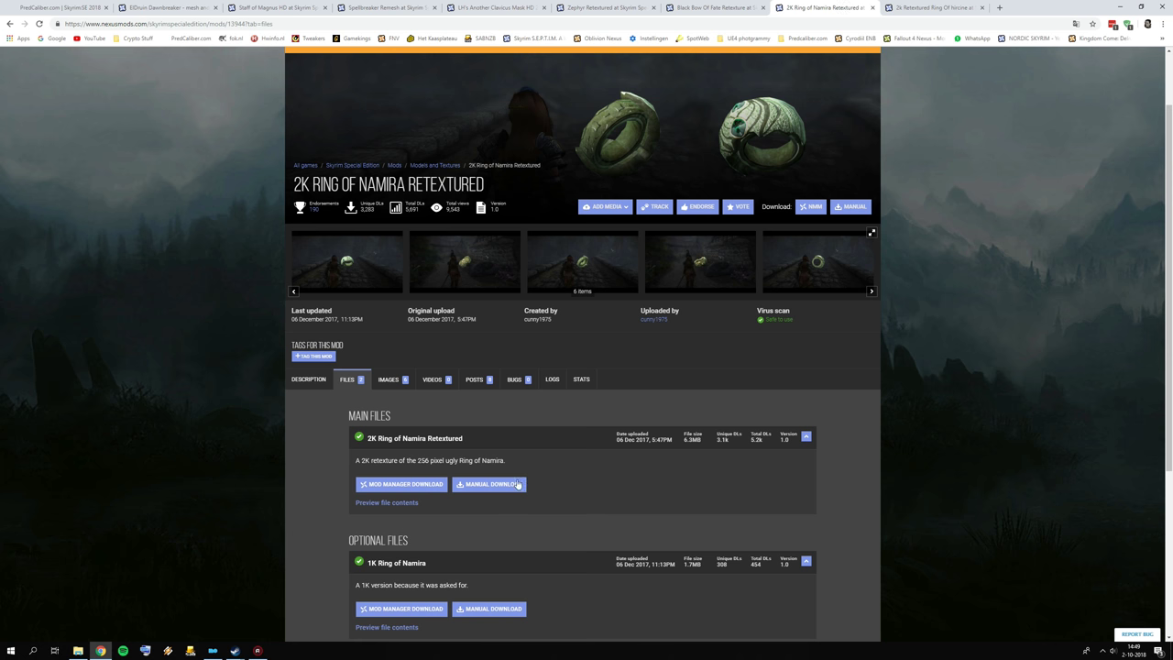
scroll(518, 486, down, 2)
scroll(637, 314, up, 3)
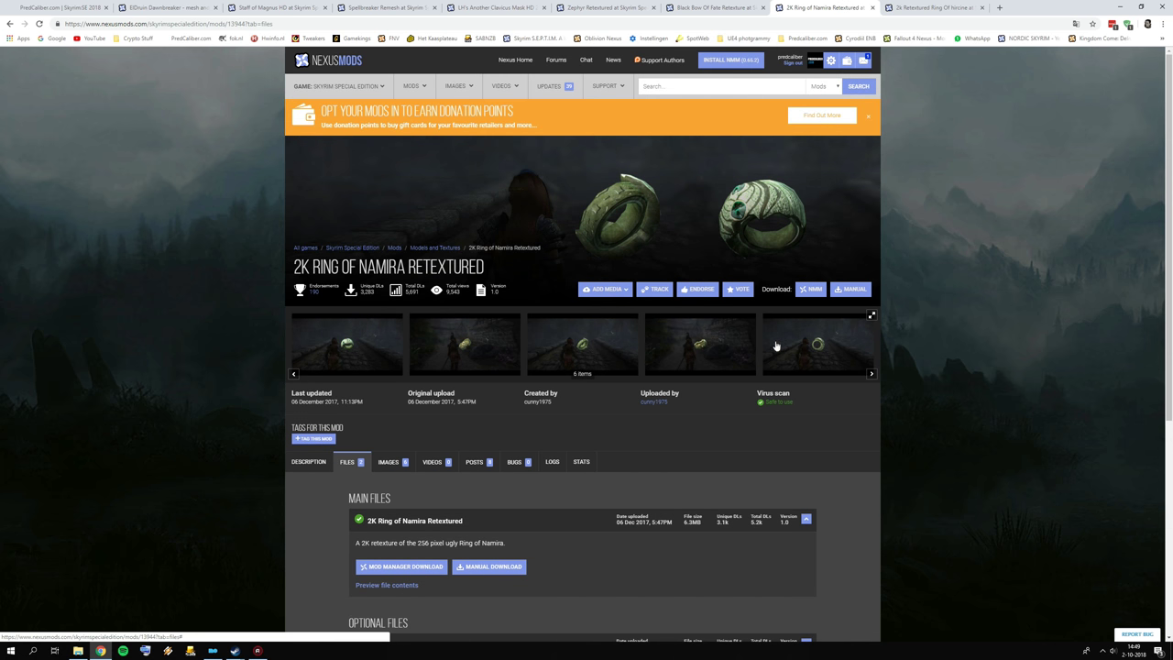
Step: Review the main file of 2K Retextured Ring Of Hircine, and return to the guide's mod list at entries 29 to 36
click(907, 8)
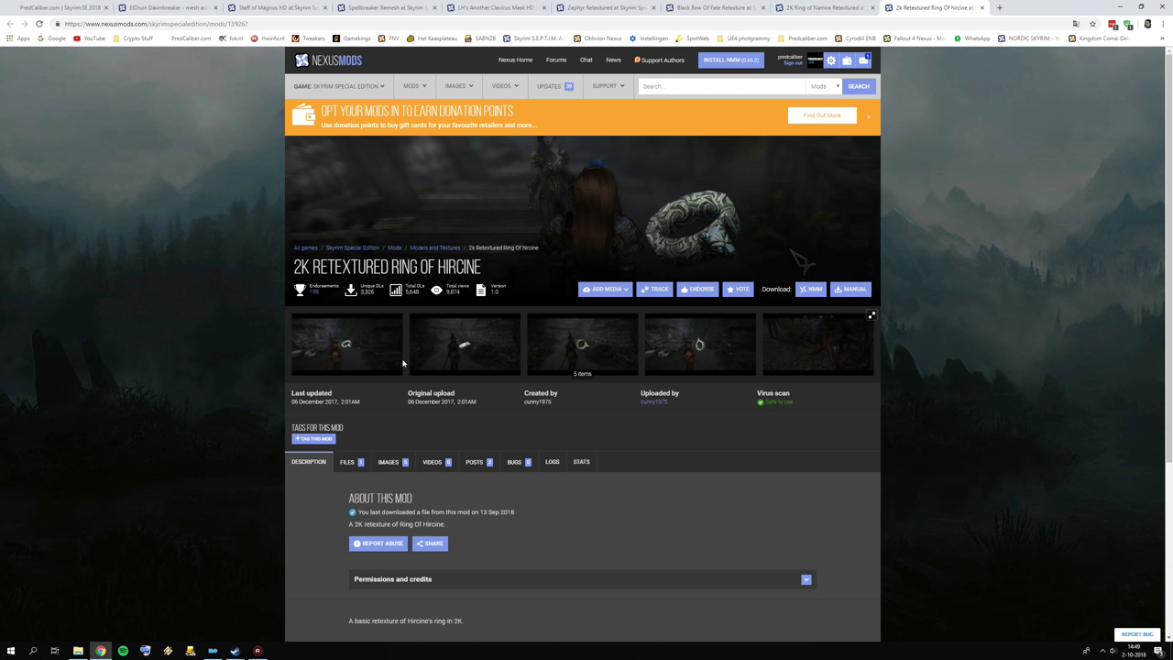
scroll(420, 380, down, 2)
click(348, 279)
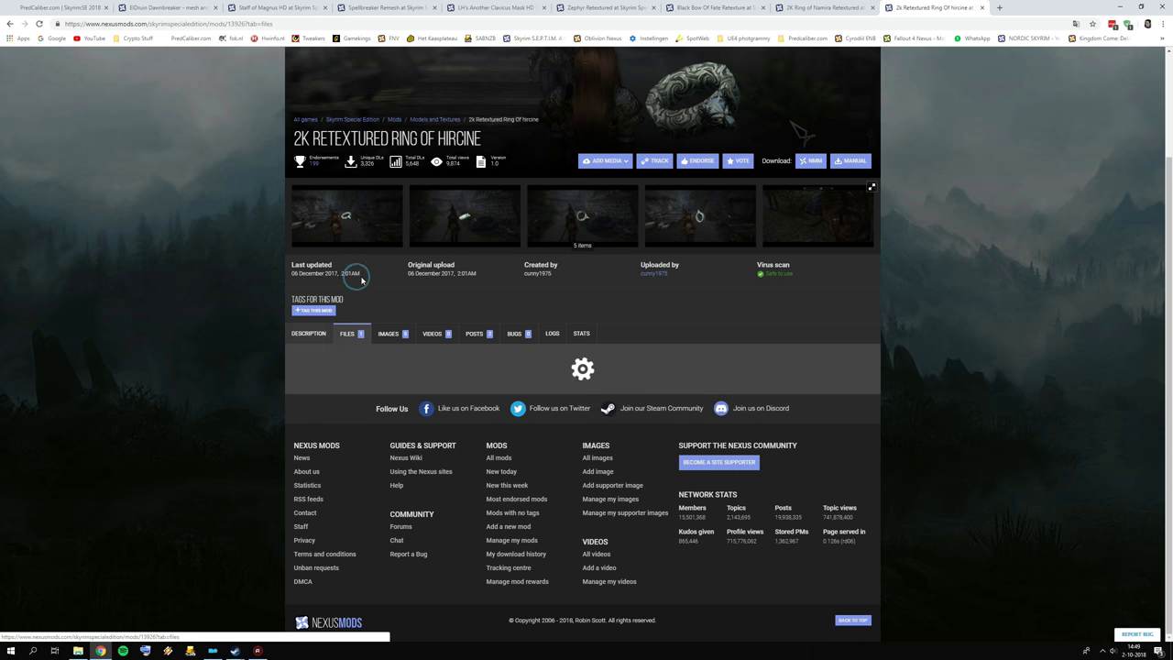
scroll(434, 406, up, 1)
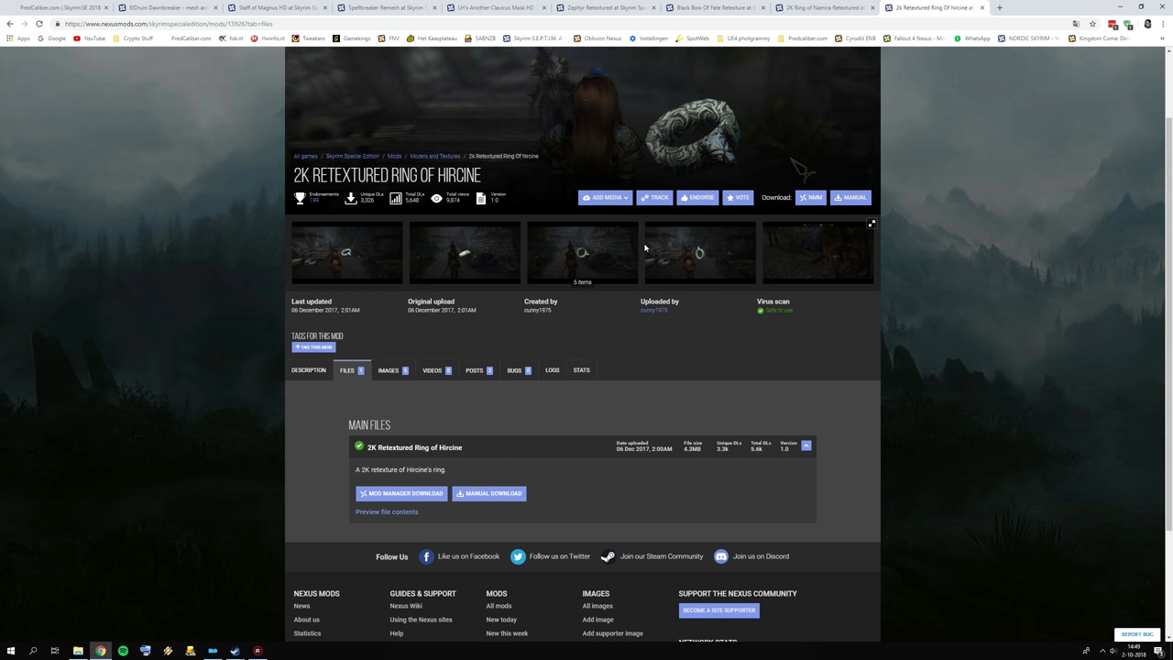
click(64, 7)
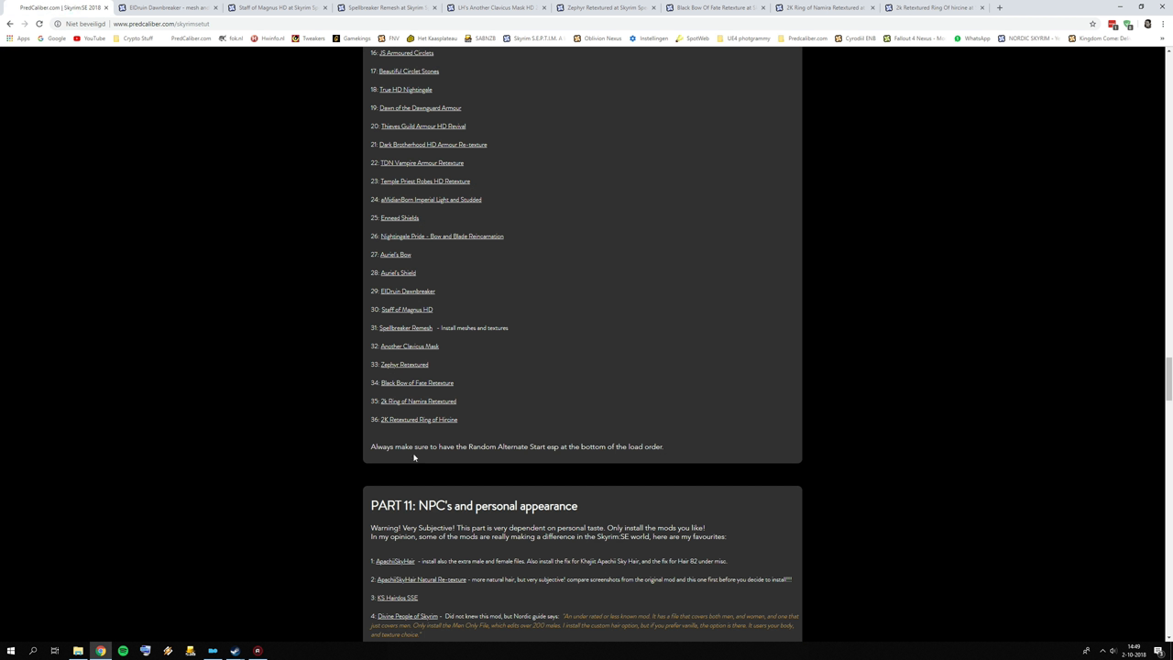
scroll(409, 478, up, 1)
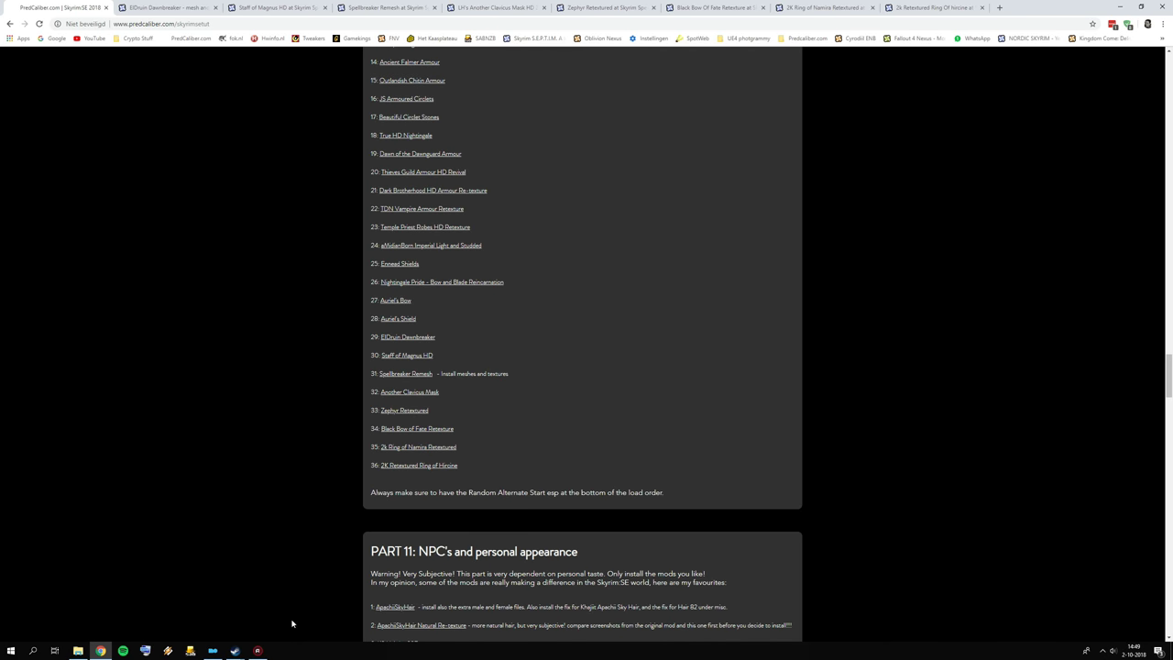
Step: Switch to Mod Organizer, manually install the archive 29 Eldruin Dawnbreaker with its meshes and textures, and enable the mod
click(222, 654)
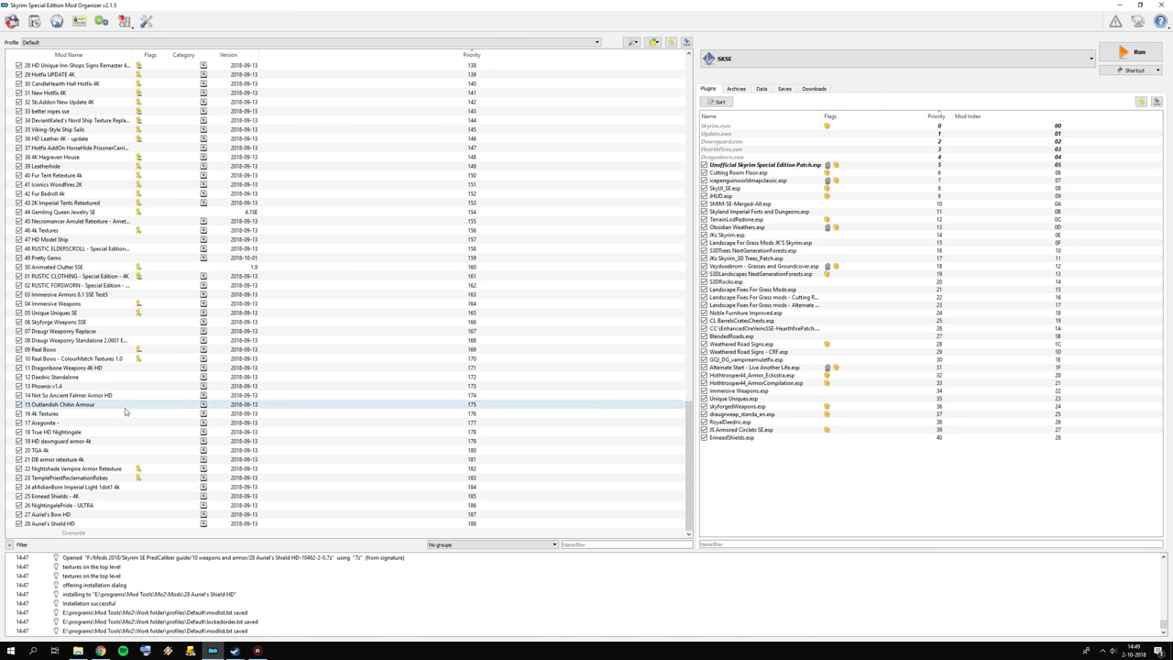
click(34, 21)
scroll(282, 204, down, 5)
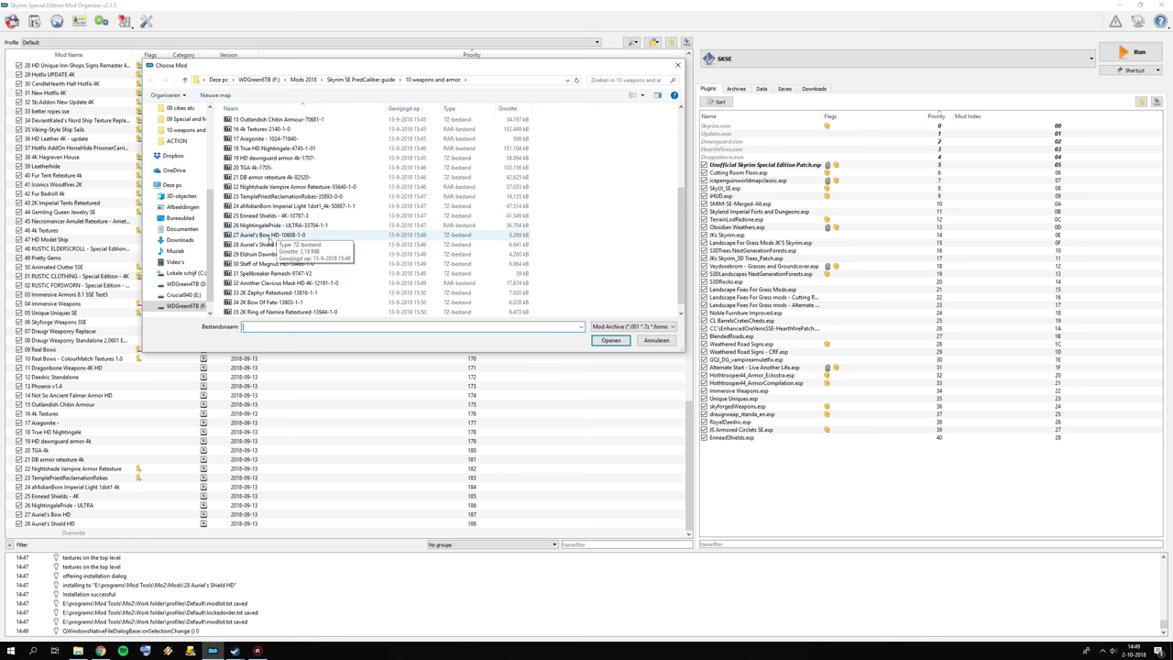
click(262, 256)
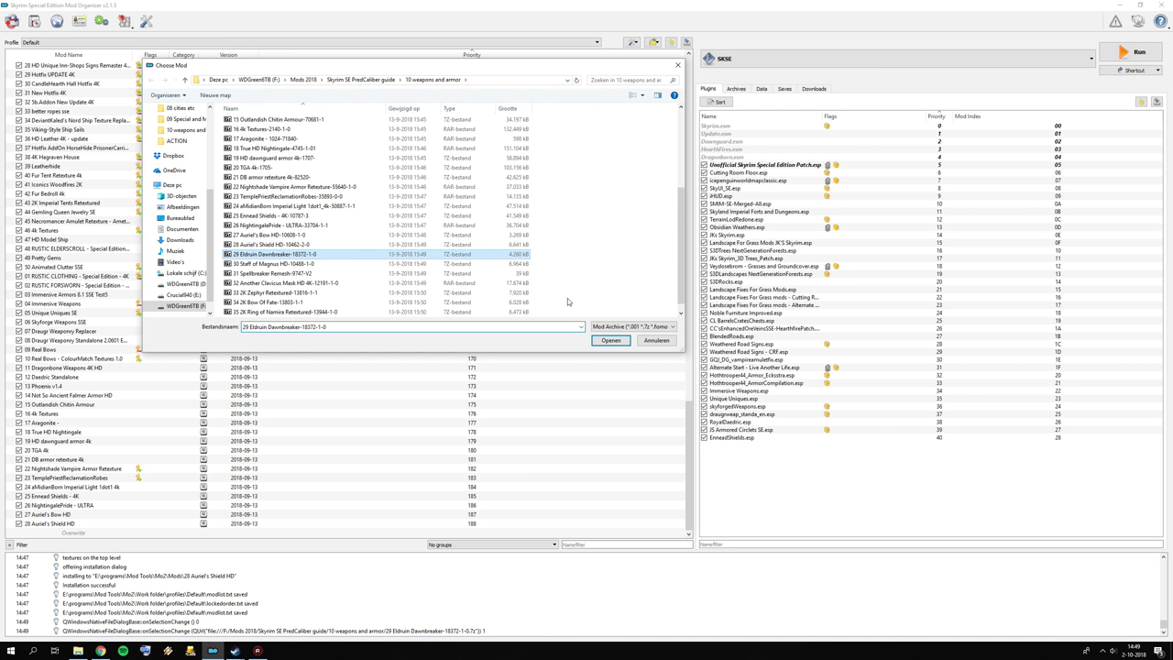
click(611, 340)
click(581, 334)
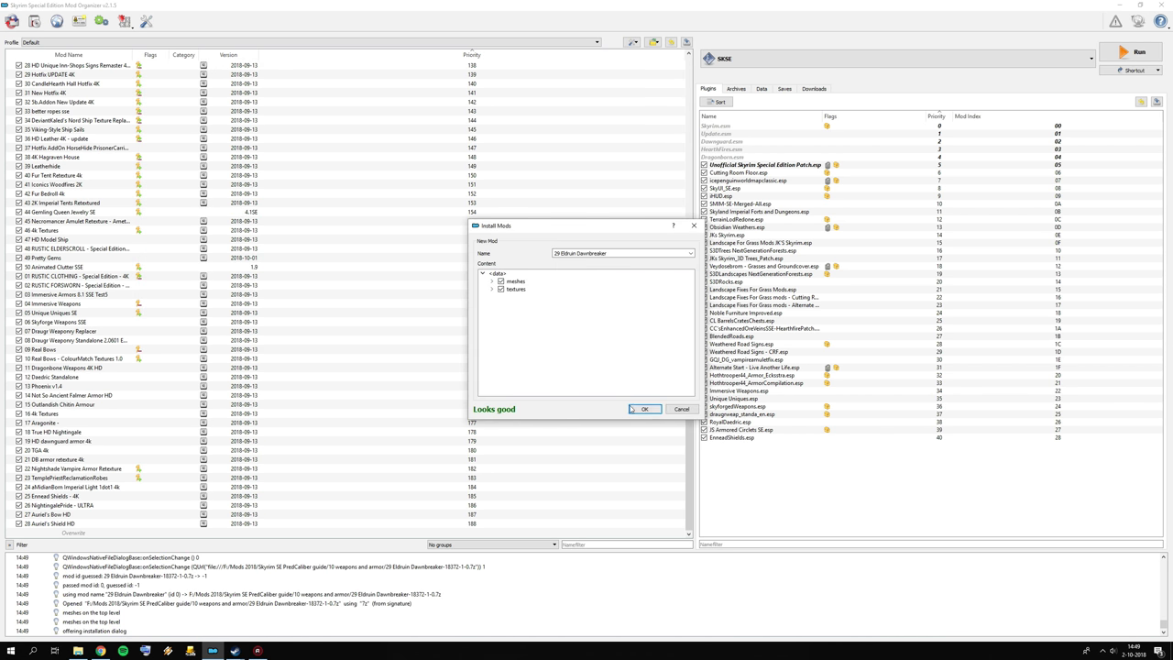
click(643, 408)
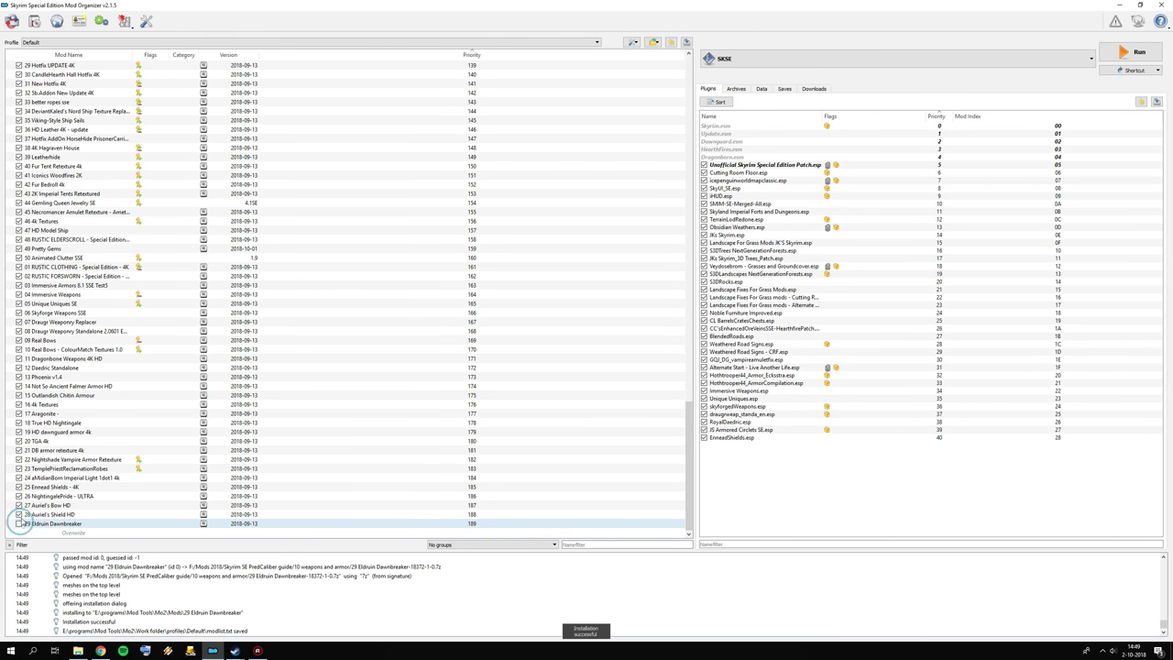
Step: Manually install the archive 30 Staff of Magnus HD with its inner data folder as the data directory, and enable the mod
click(33, 20)
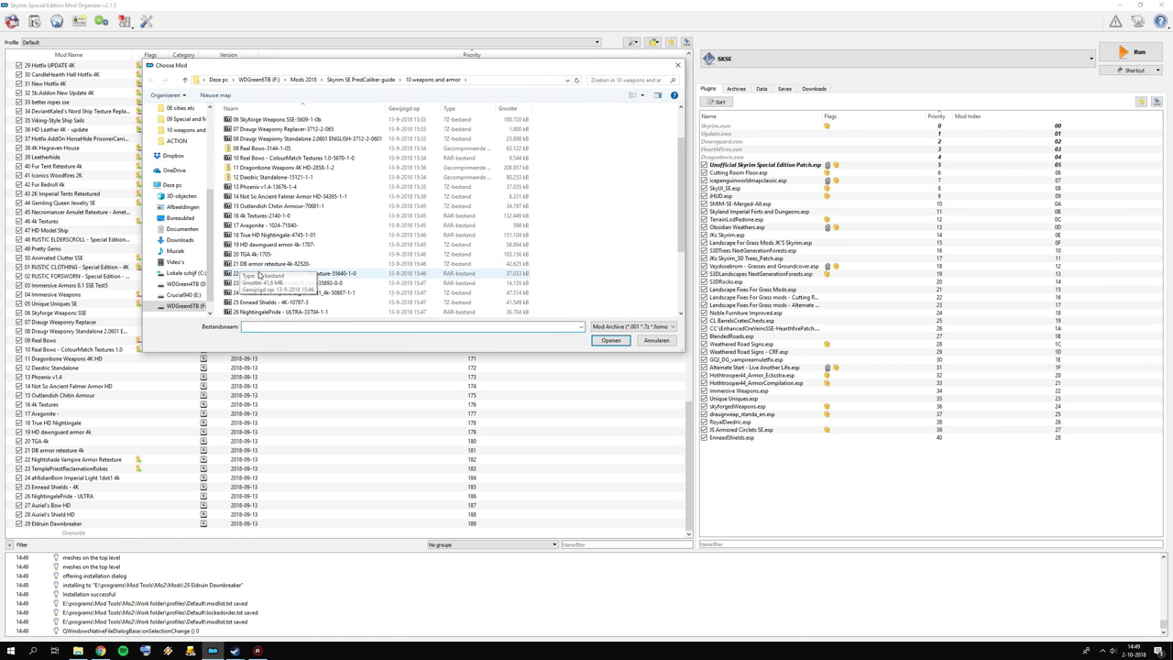
scroll(302, 274, down, 1)
double_click(275, 291)
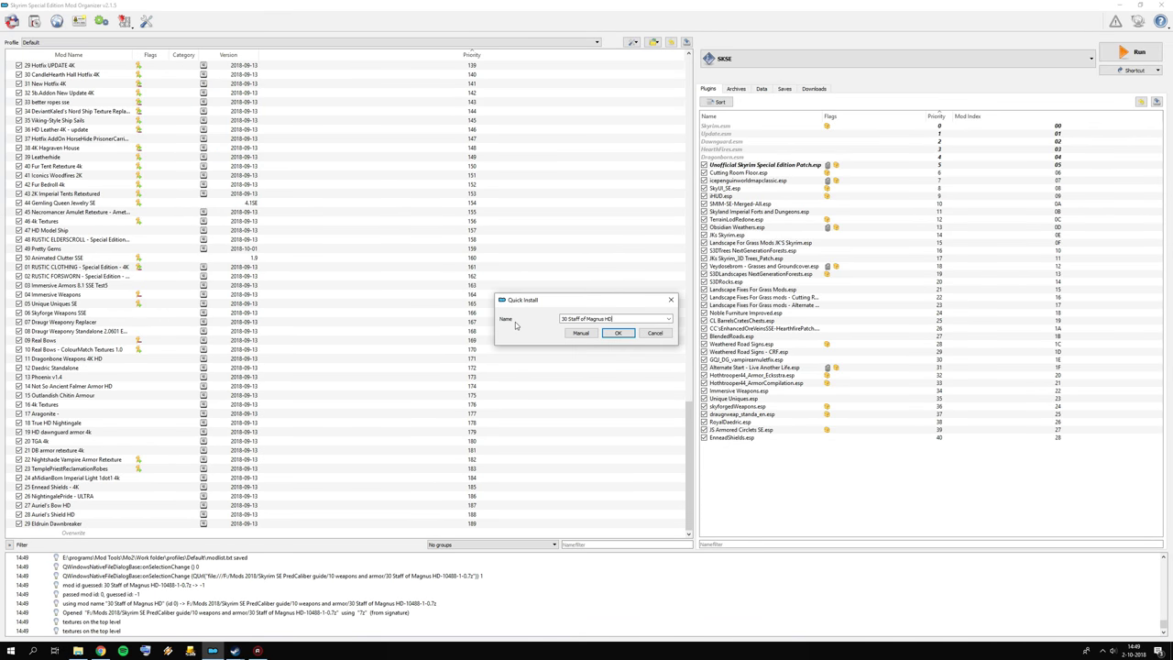
click(587, 334)
double_click(517, 281)
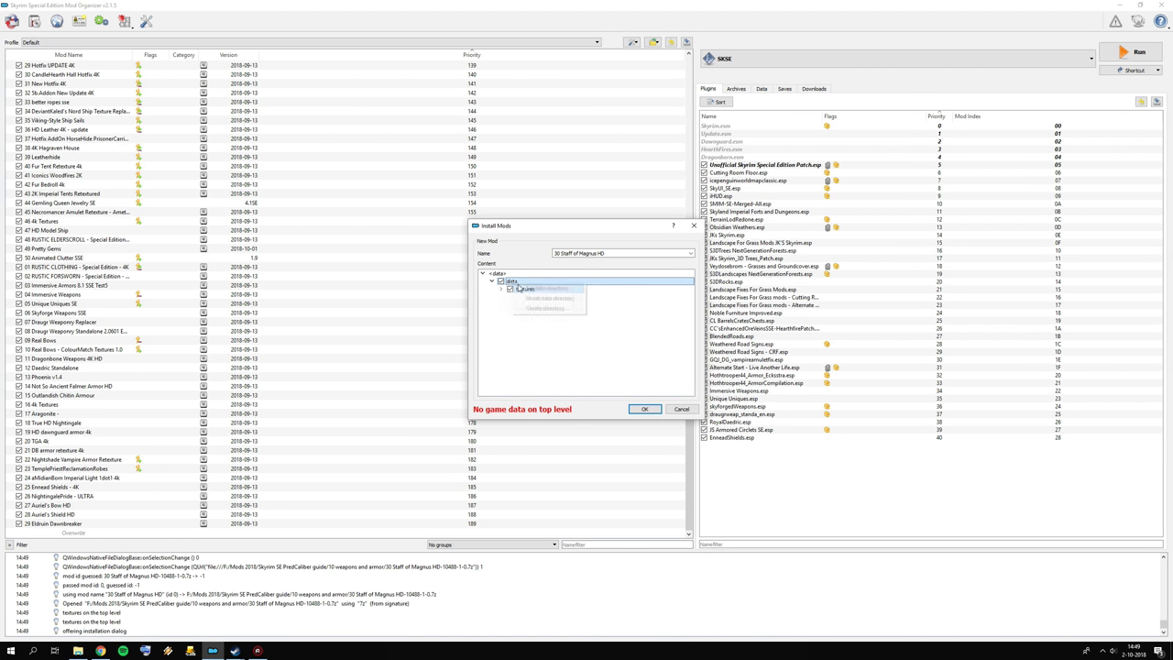
click(643, 409)
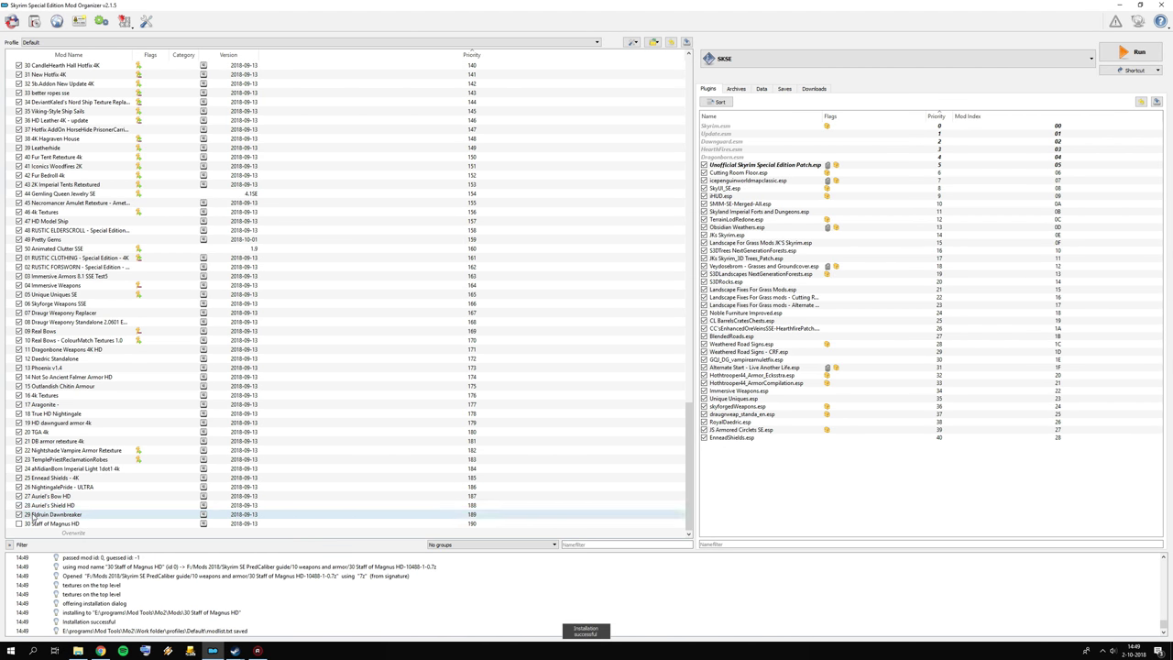
Step: Manually install 31 Spellbreaker Remesh, using the folder that holds meshes as the data directory, and enable the mod
click(34, 20)
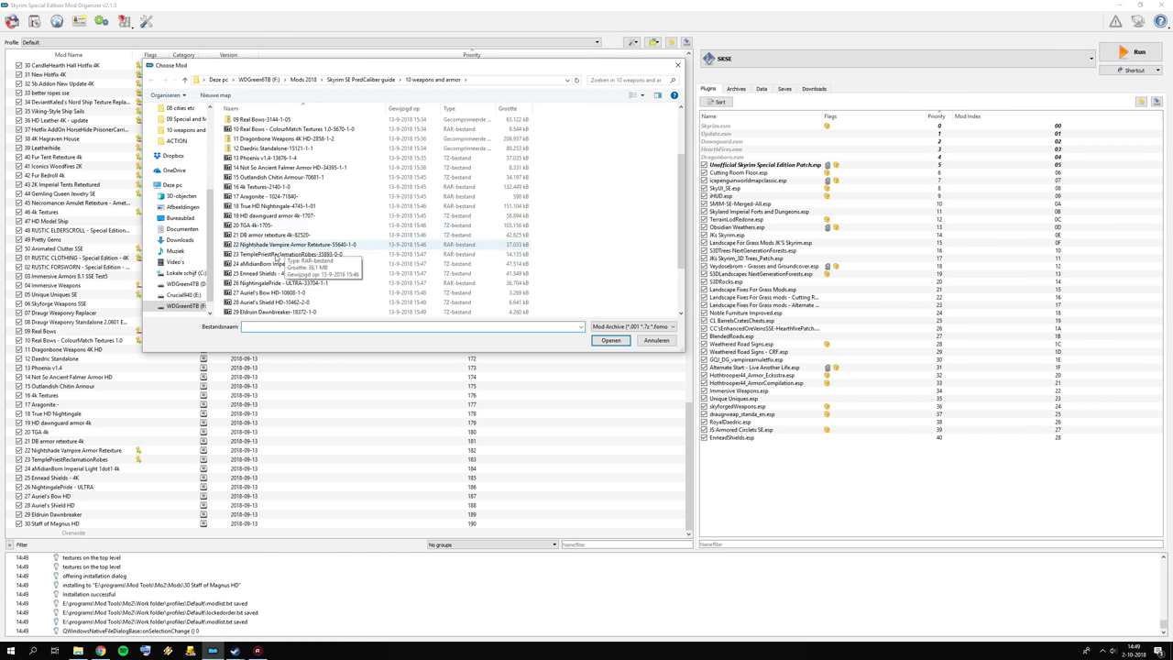
scroll(274, 302, down, 1)
click(274, 302)
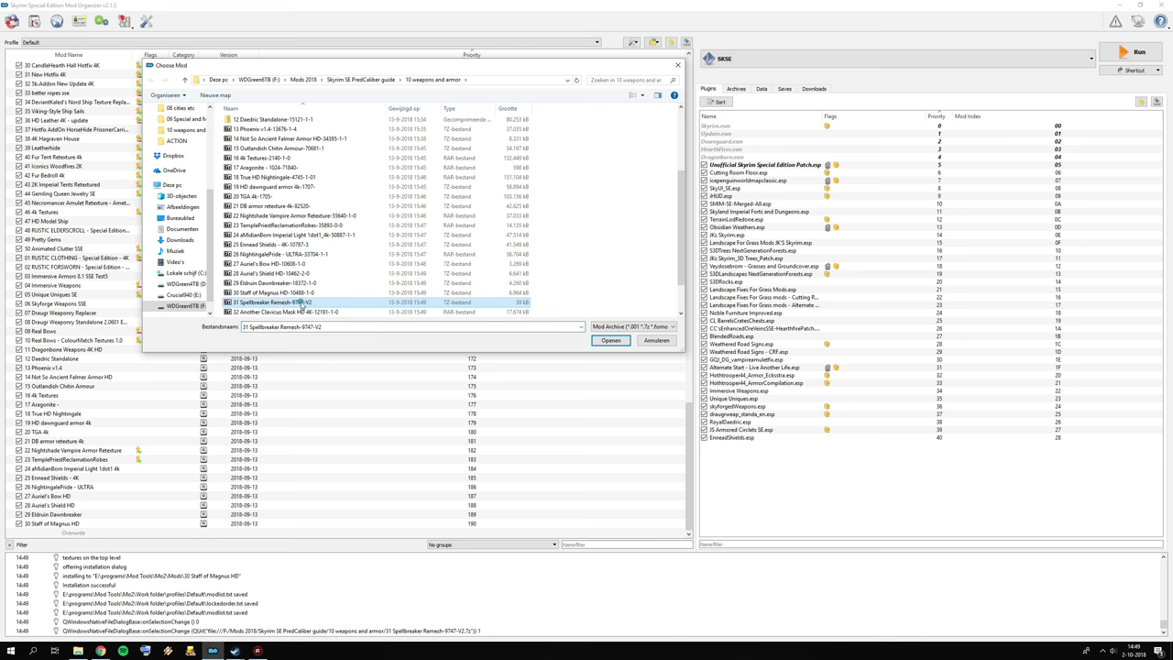
click(593, 341)
click(580, 334)
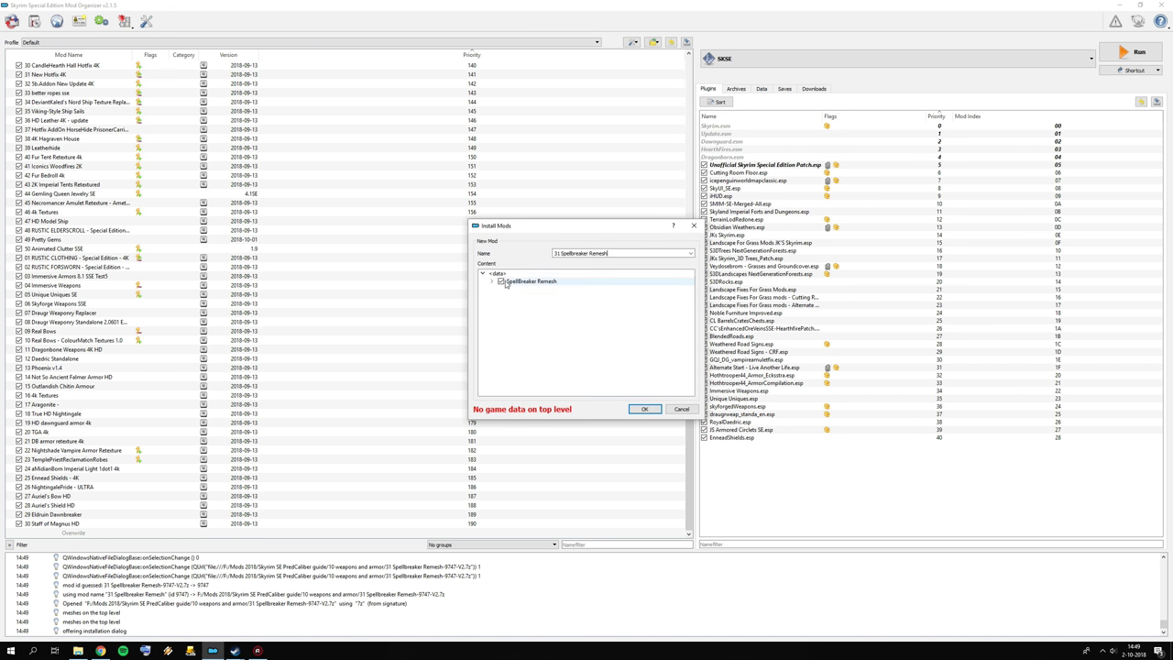
click(491, 283)
right_click(523, 290)
click(553, 311)
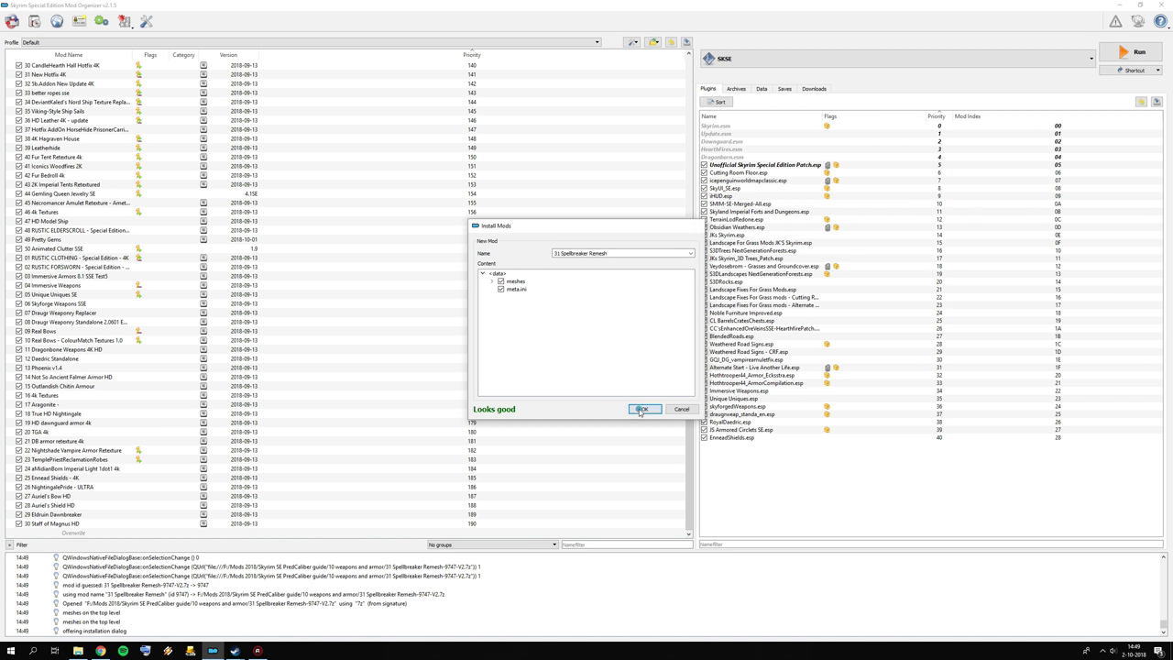
click(641, 410)
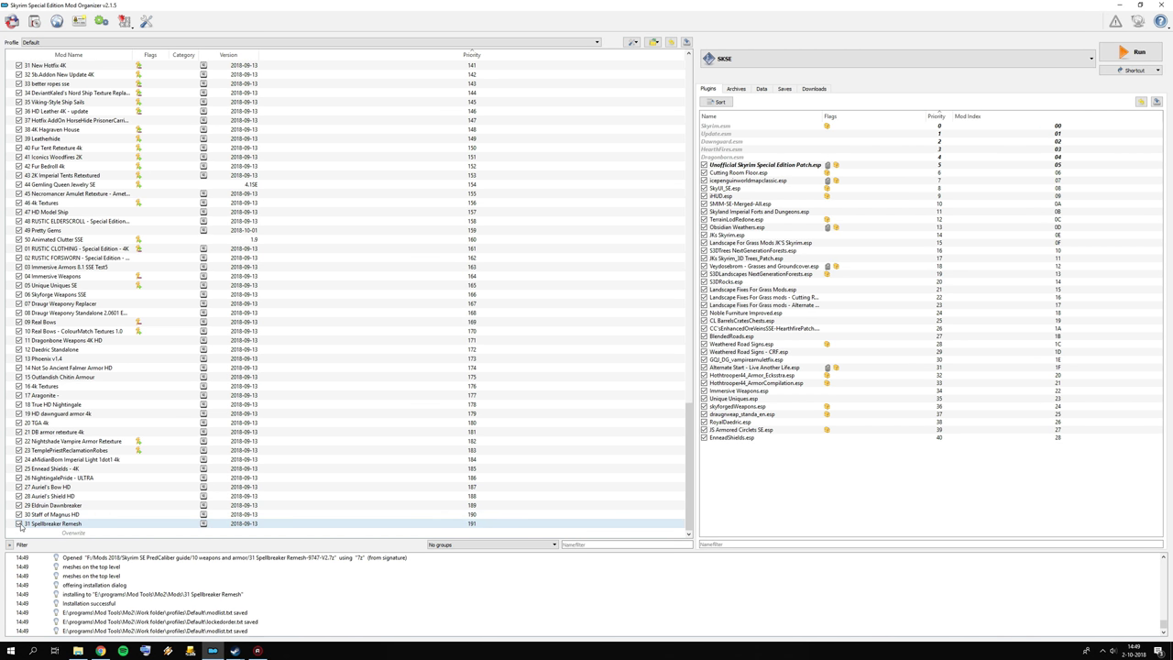
Step: Manually install 32 Another Clavicus Mask HD 4K with the Data folder inside 4K as the data directory, and enable the mod
click(33, 20)
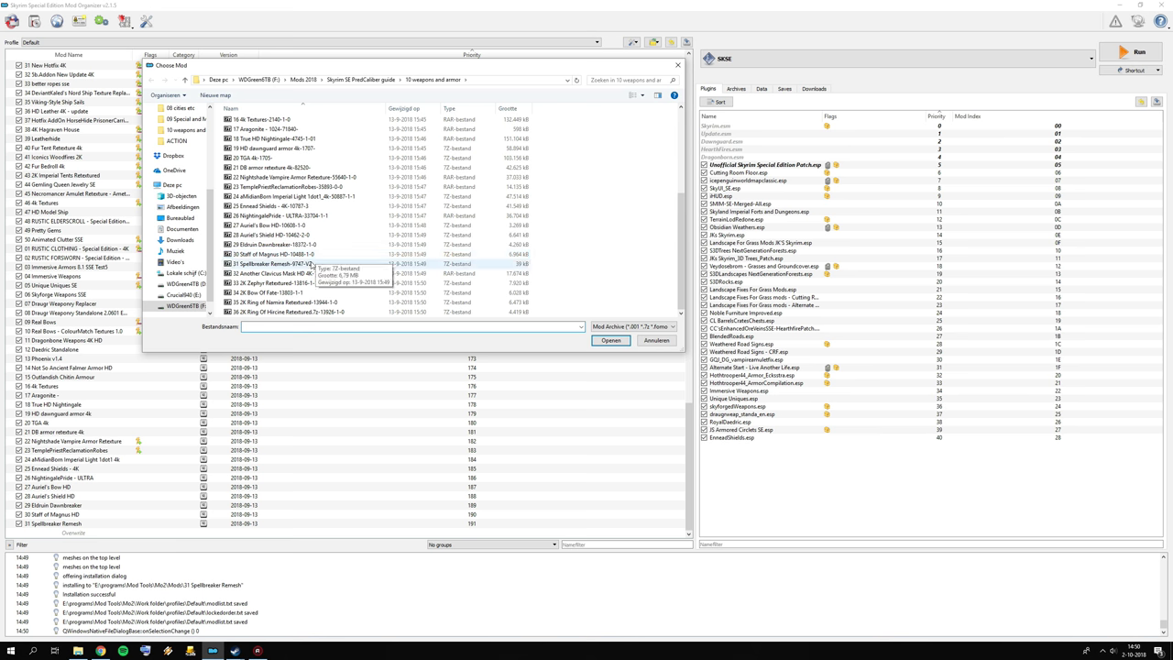
click(610, 340)
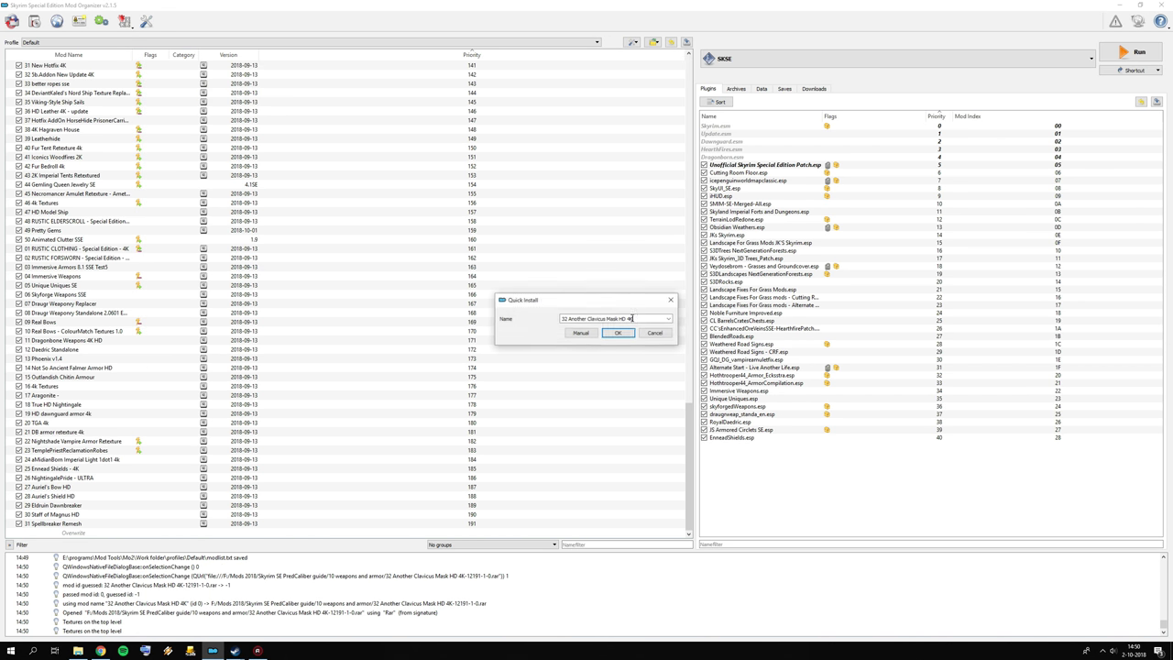
click(576, 334)
click(492, 281)
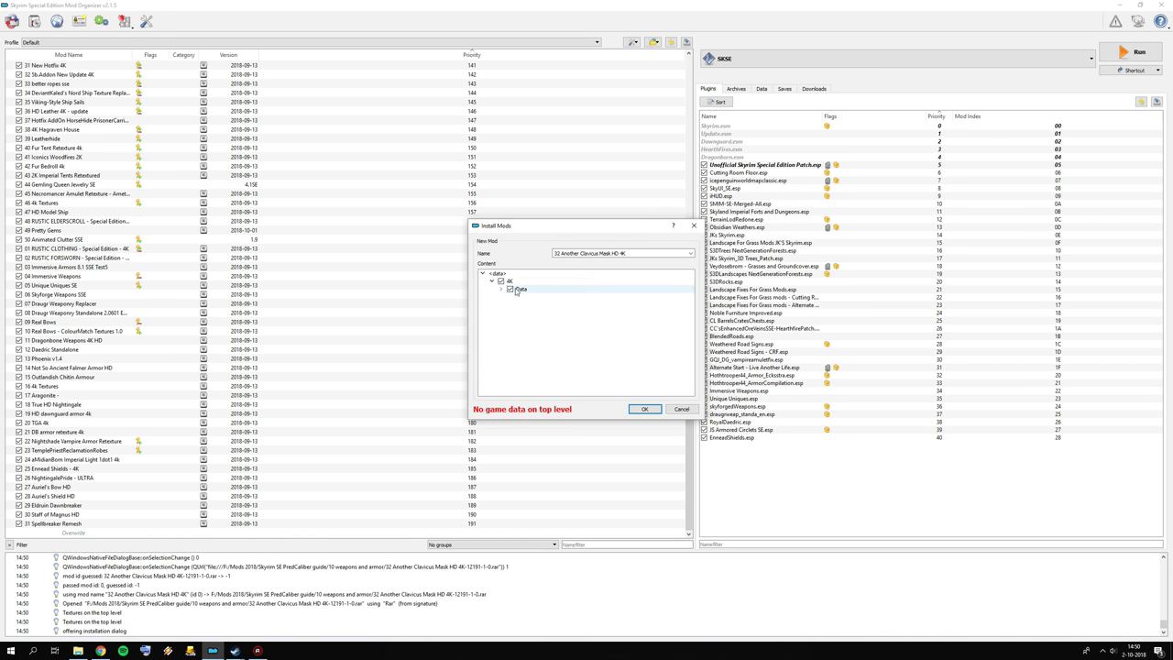
click(537, 295)
right_click(537, 295)
click(568, 302)
click(644, 408)
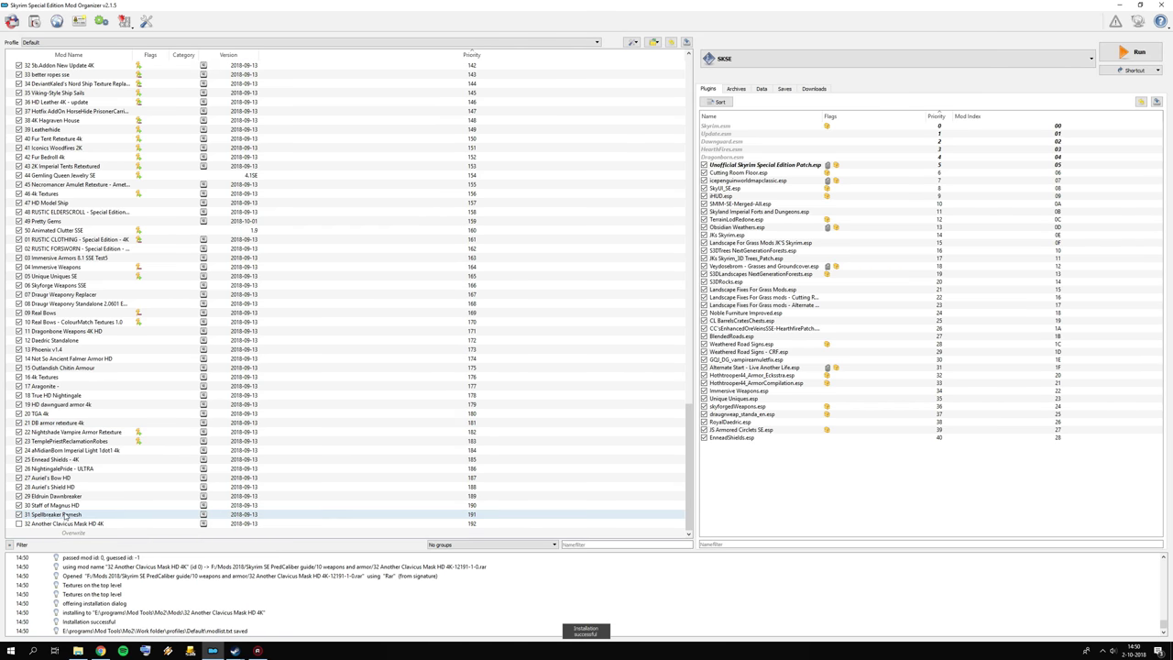
click(19, 523)
Step: Manually install the archive 33 2K Zephyr Retextured from the weapons and armor folder, and enable the mod
click(34, 21)
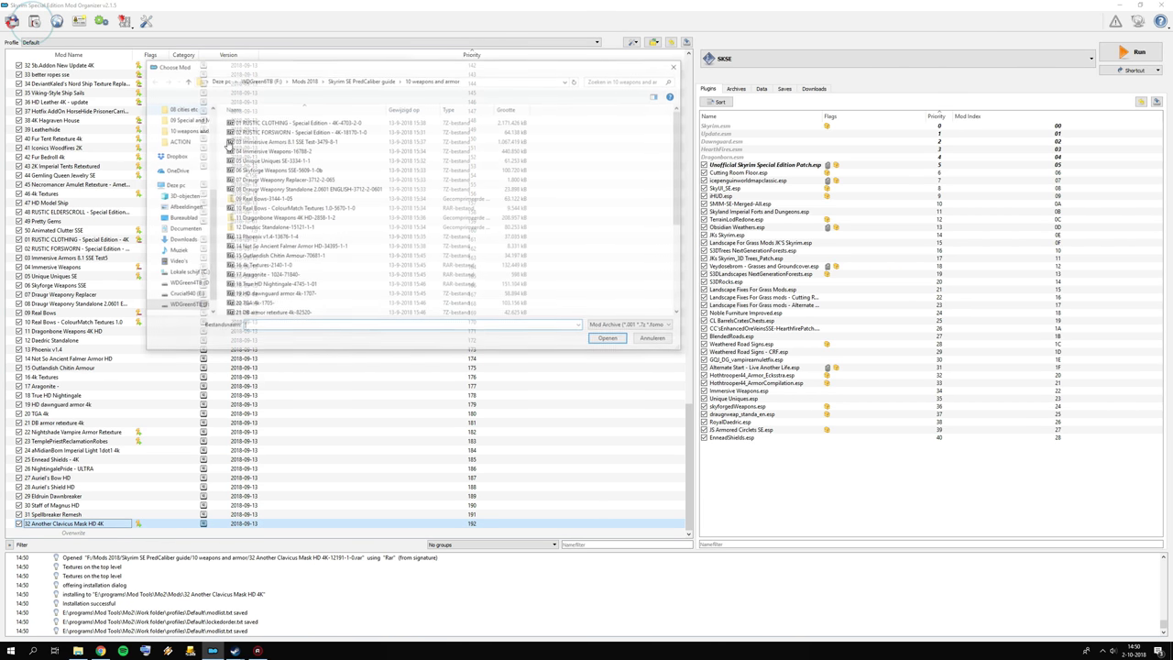
scroll(311, 242, down, 2)
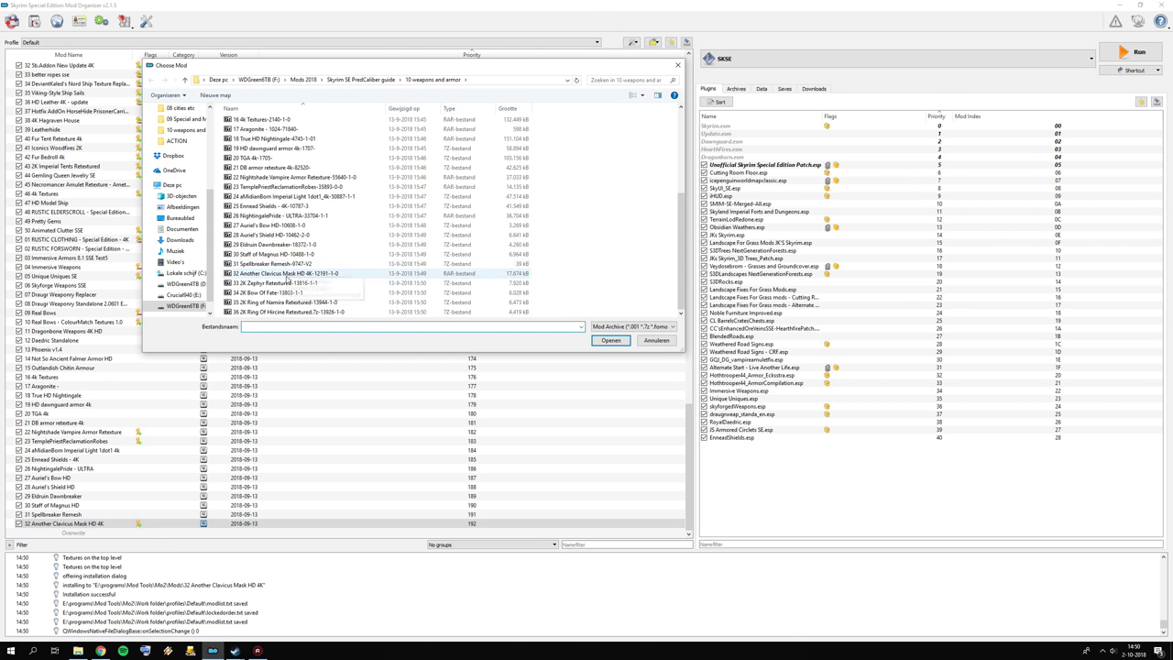
double_click(280, 283)
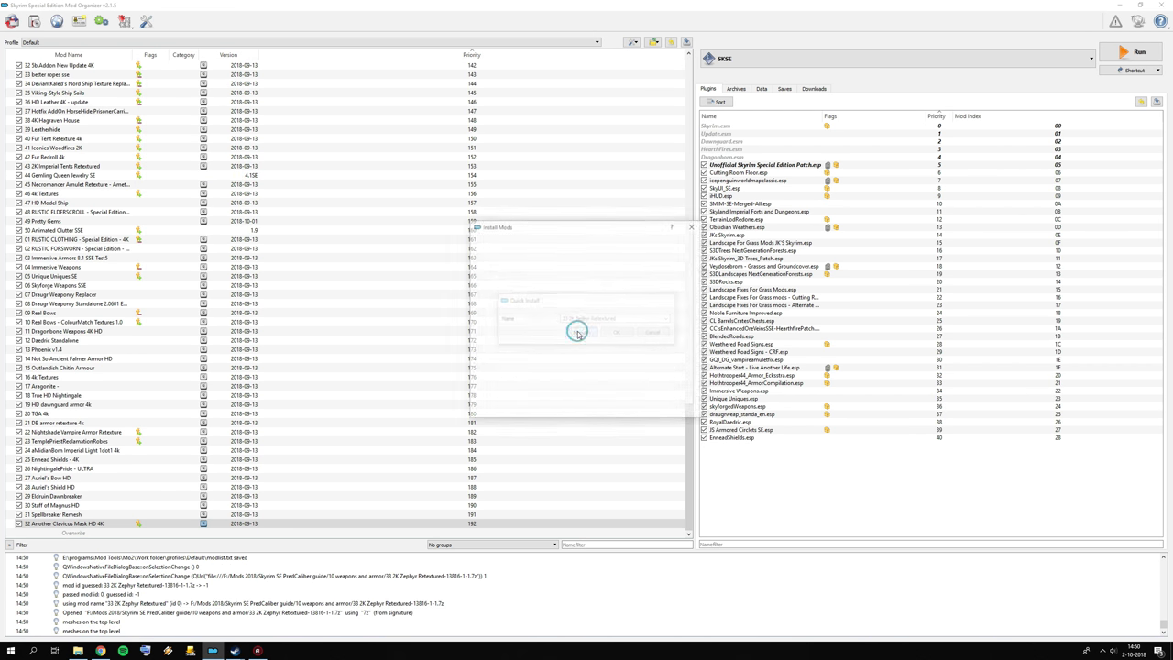
click(644, 408)
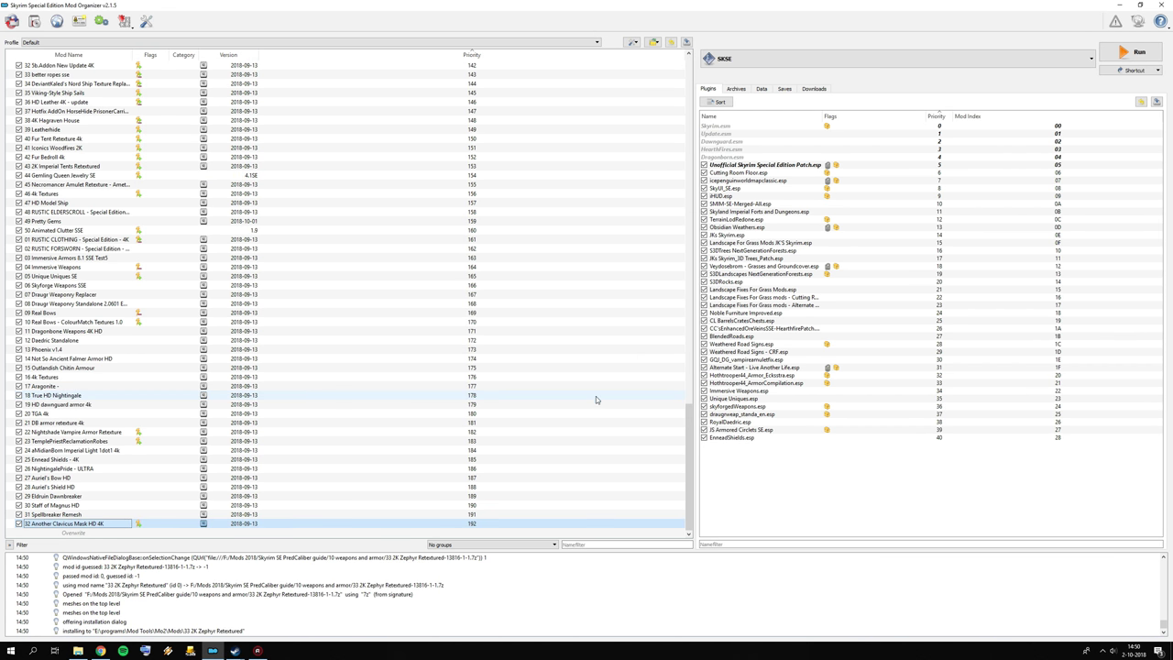
click(18, 523)
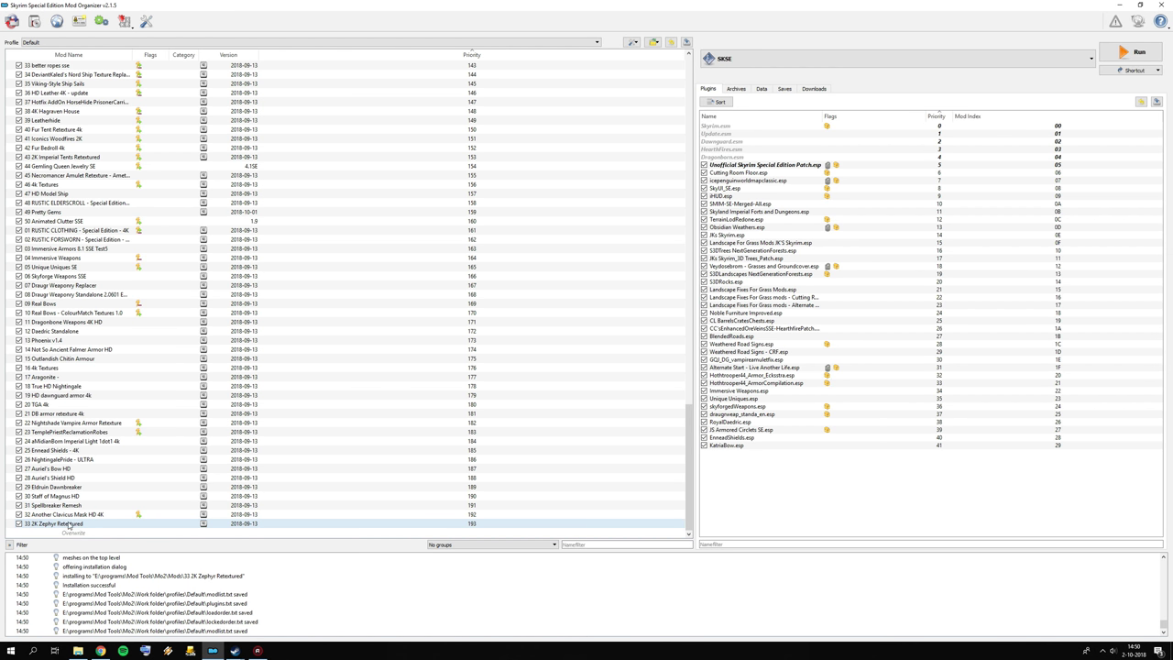
Step: Manually install the archive 34 2K Bow Of Fate from the weapons and armor folder
click(34, 21)
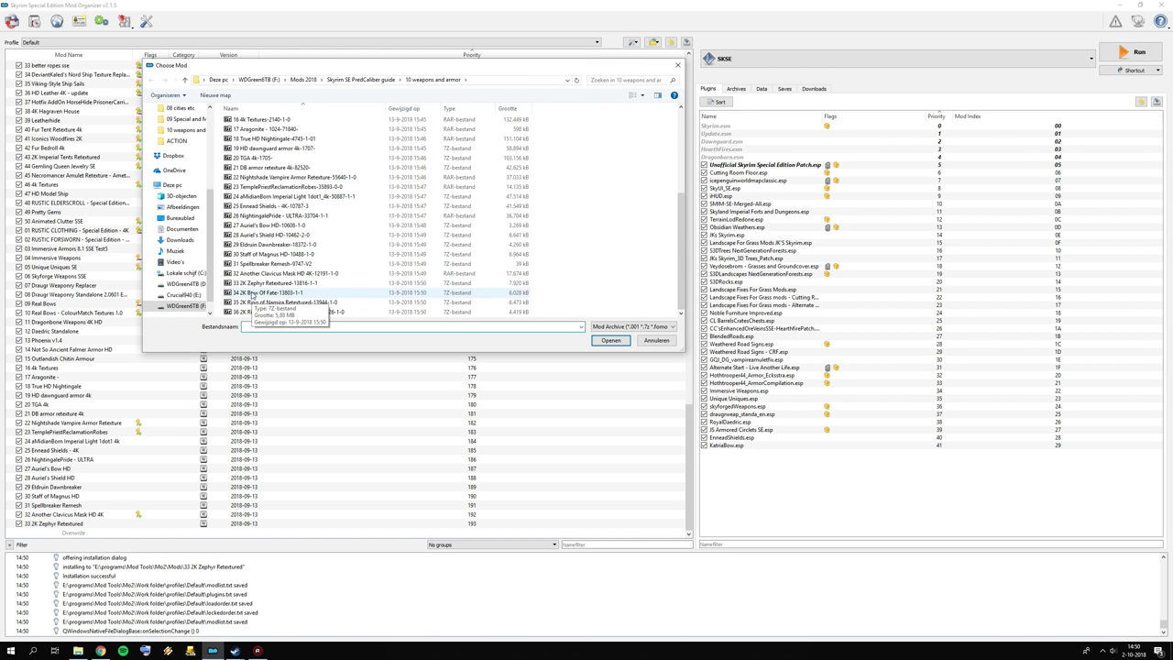
click(253, 293)
double_click(264, 293)
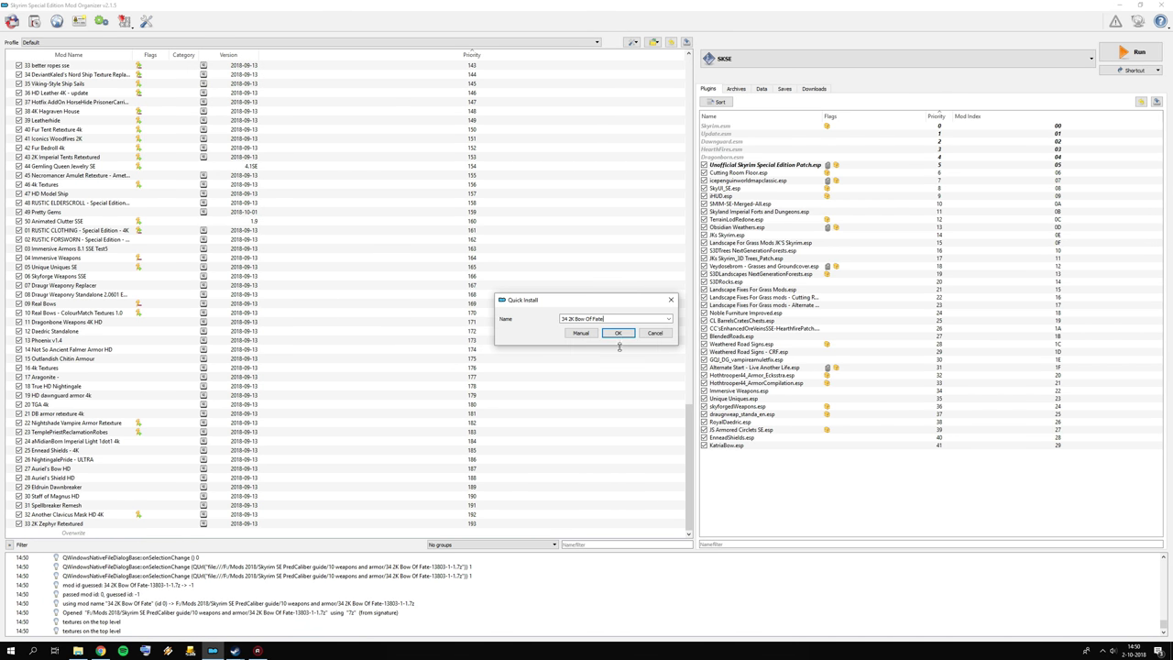
right_click(499, 281)
click(644, 408)
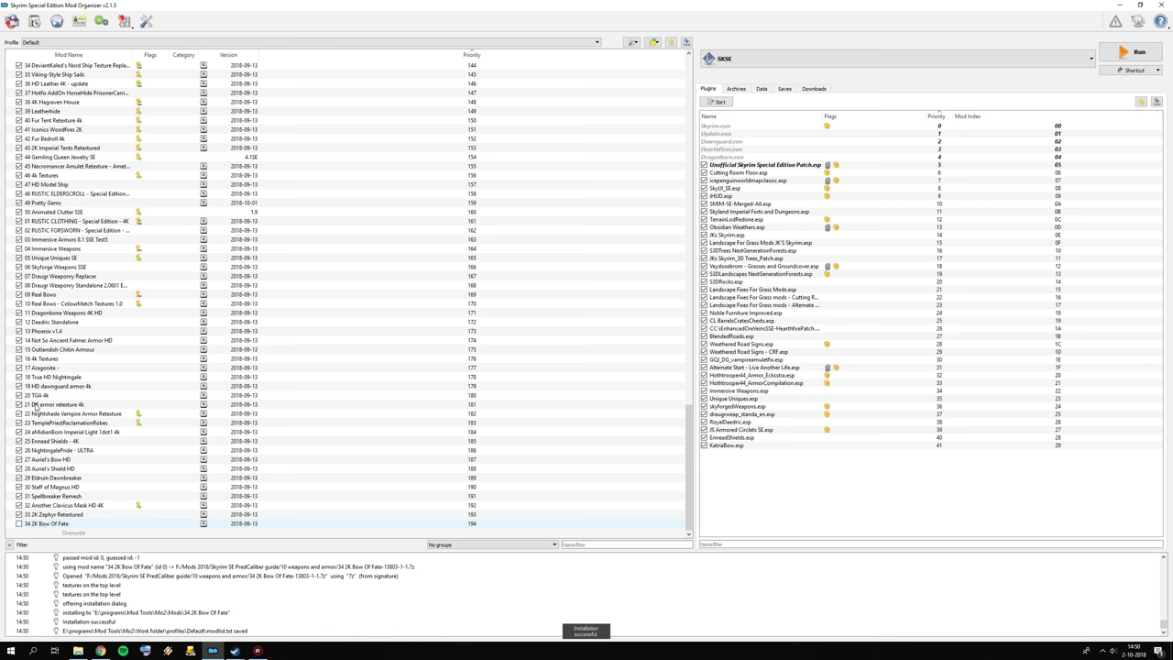
Step: Enable 34 2K Bow Of Fate and manually install the archive 35 2K Ring of Namira Retextured from the weapons and armor folder
click(18, 523)
click(34, 20)
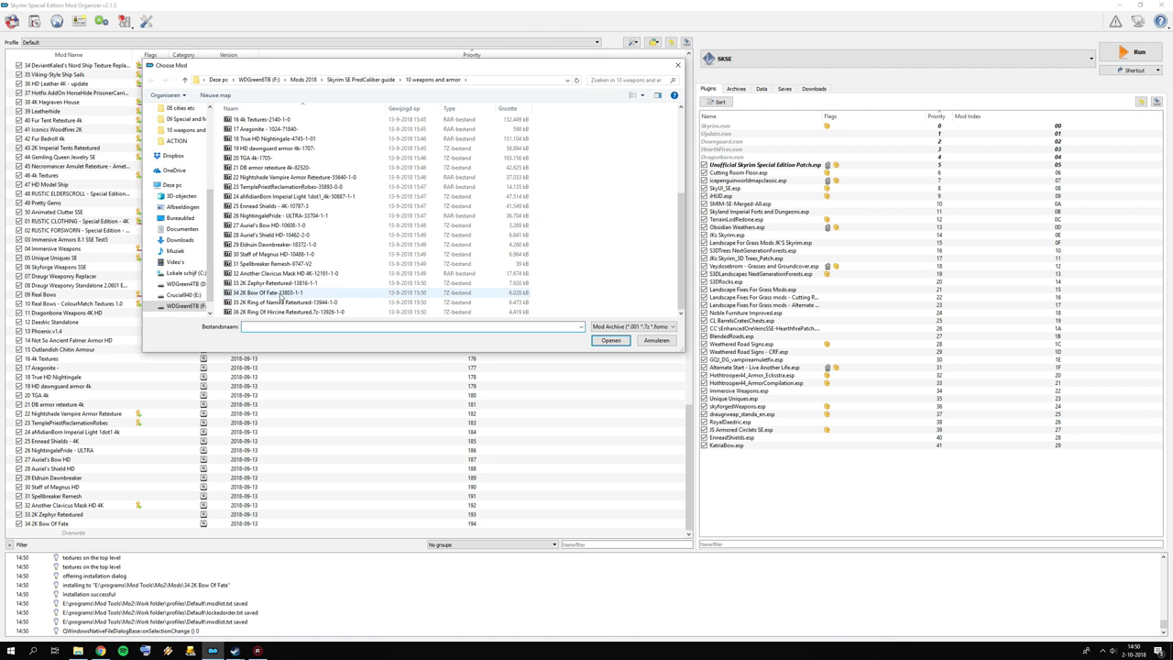
double_click(275, 301)
click(578, 333)
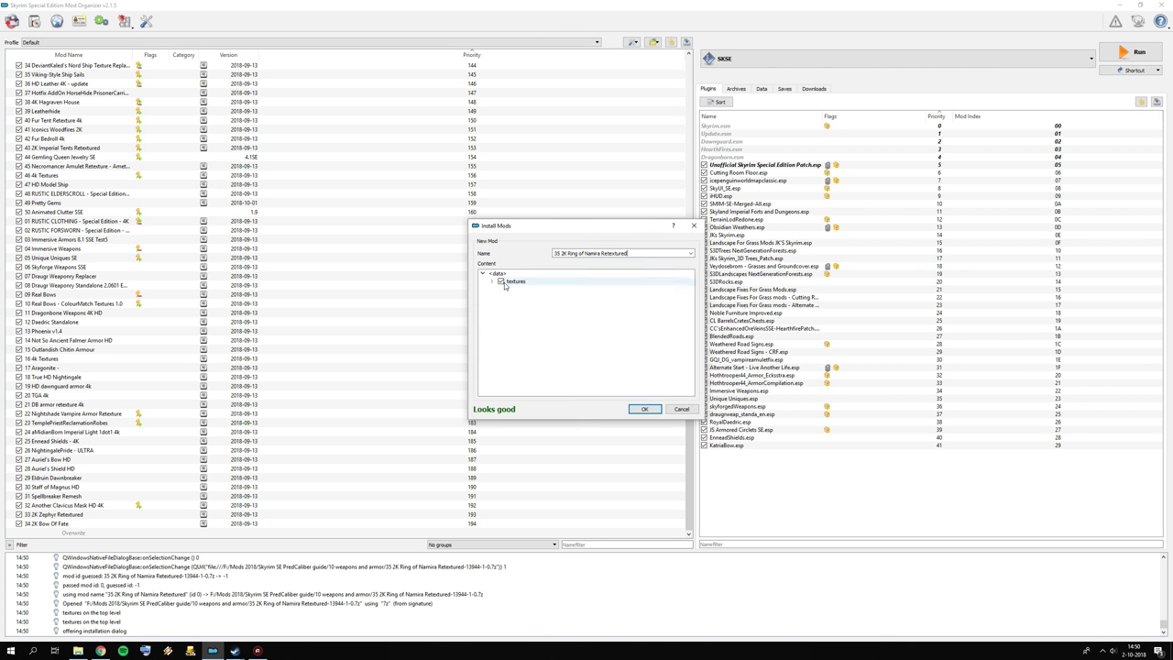
click(643, 408)
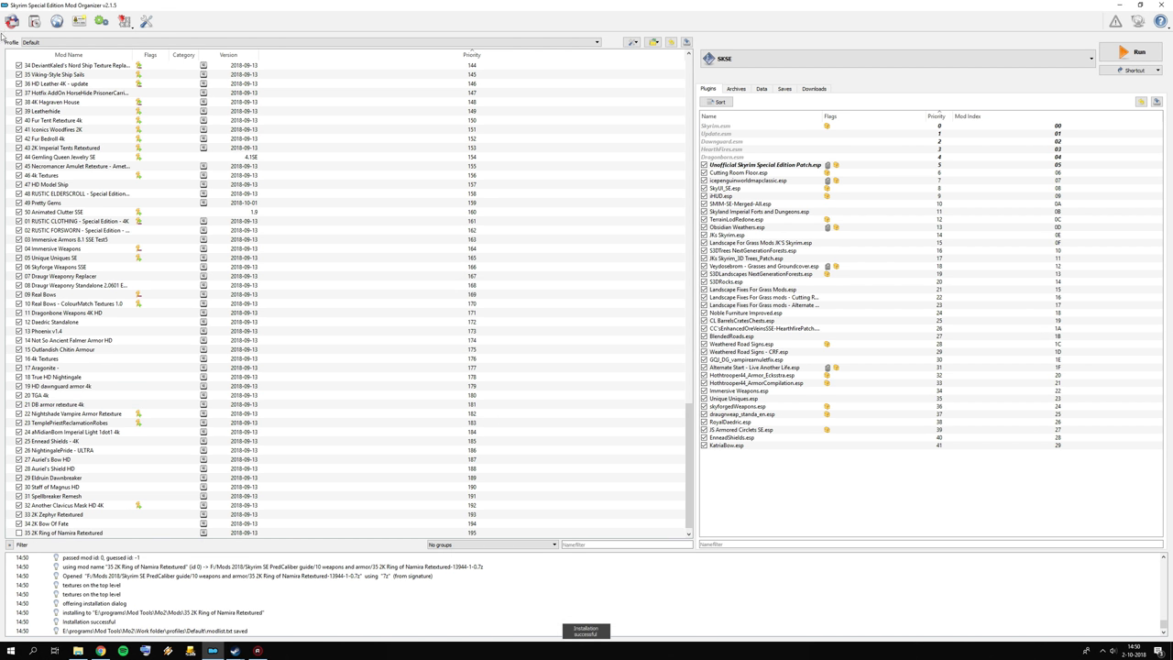
Step: Manually install the archive 36 2K Ring Of Hircine Retextured, and enable both ring mods, 35 and 36
click(34, 20)
double_click(267, 310)
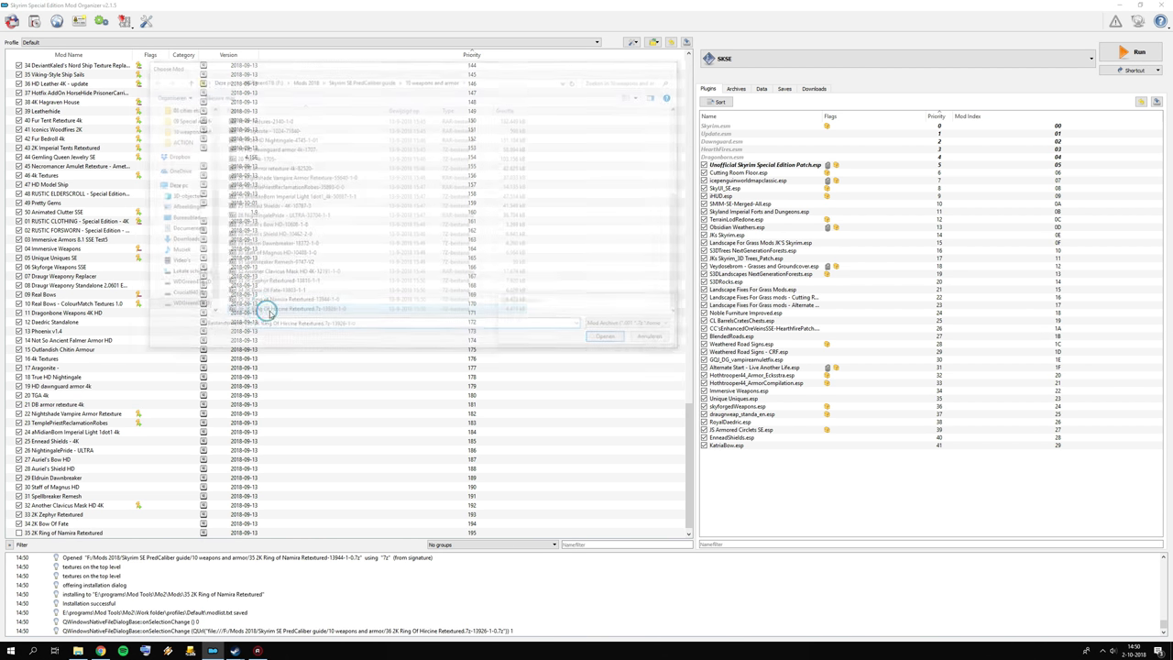
click(616, 333)
click(633, 411)
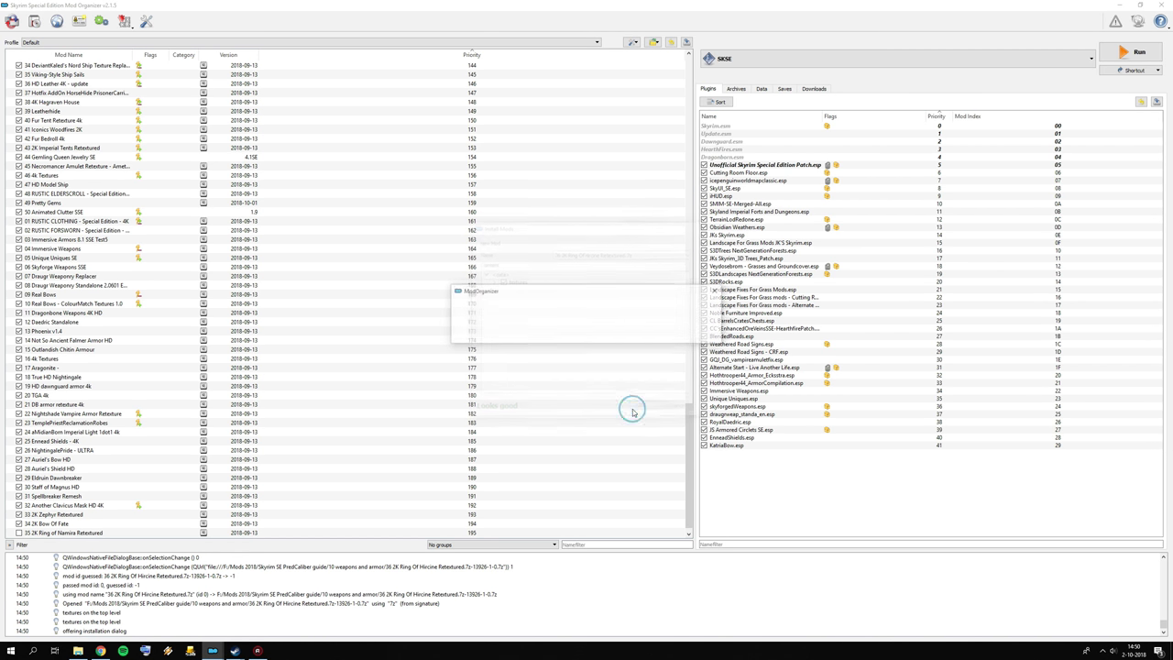
click(19, 515)
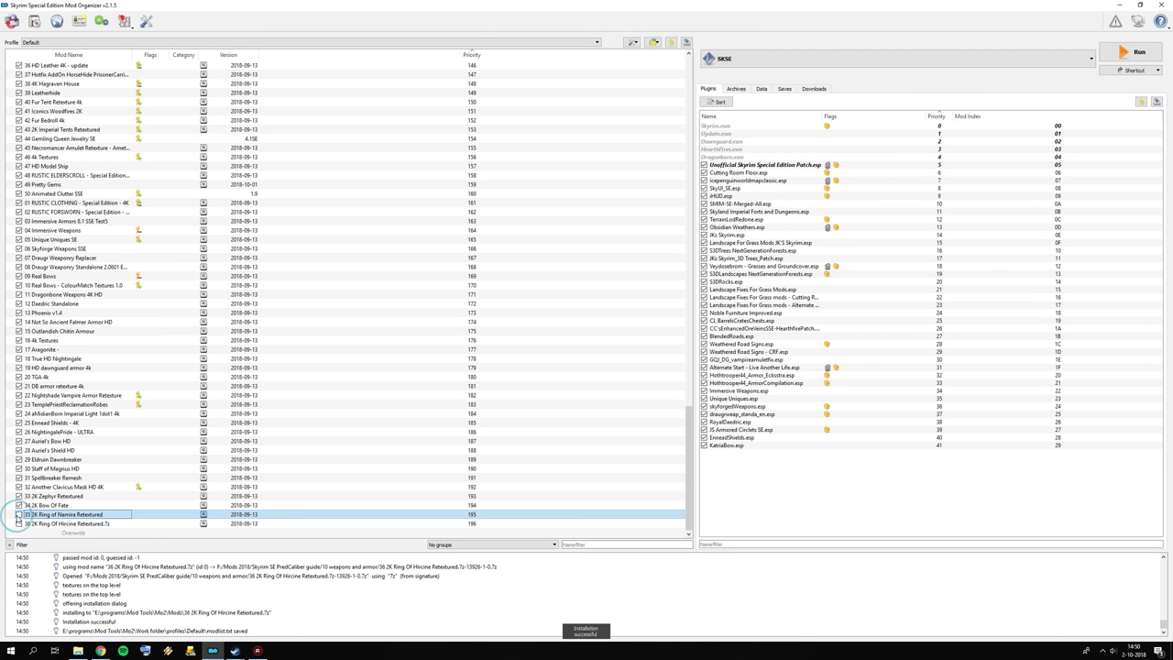
click(19, 523)
Step: Check the PredCaliber guide's weapons and armors part in Chrome, and move Alternate Start - Live Another Life.esp to the end of Mod Organizer's load order
click(101, 651)
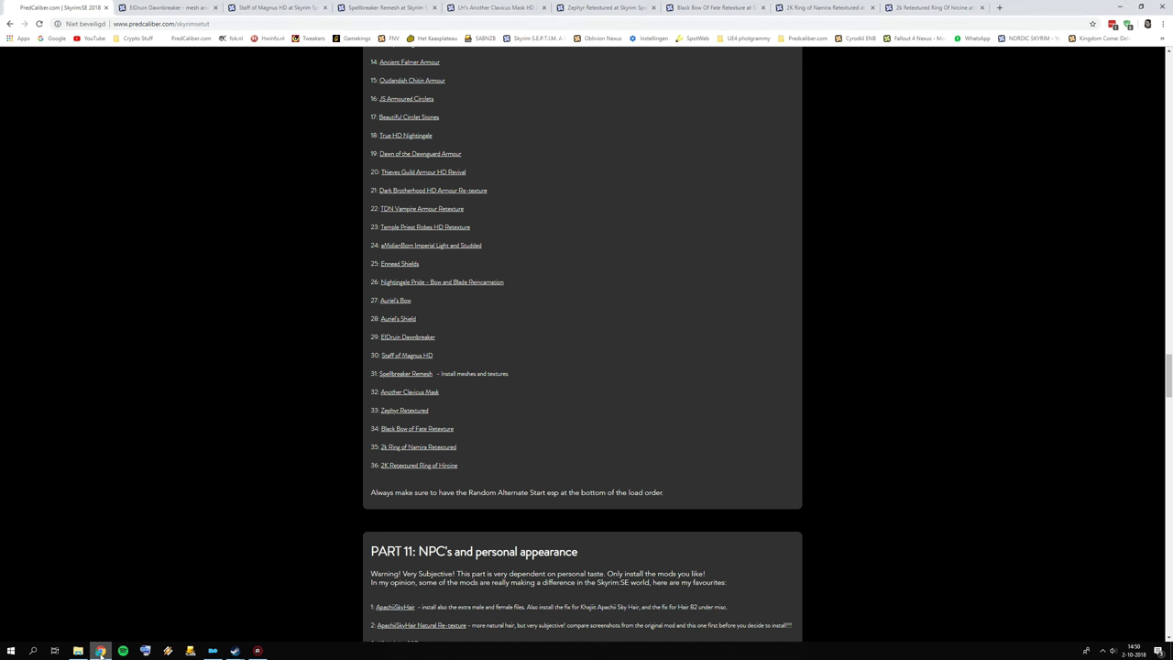
scroll(583, 486, up, 10)
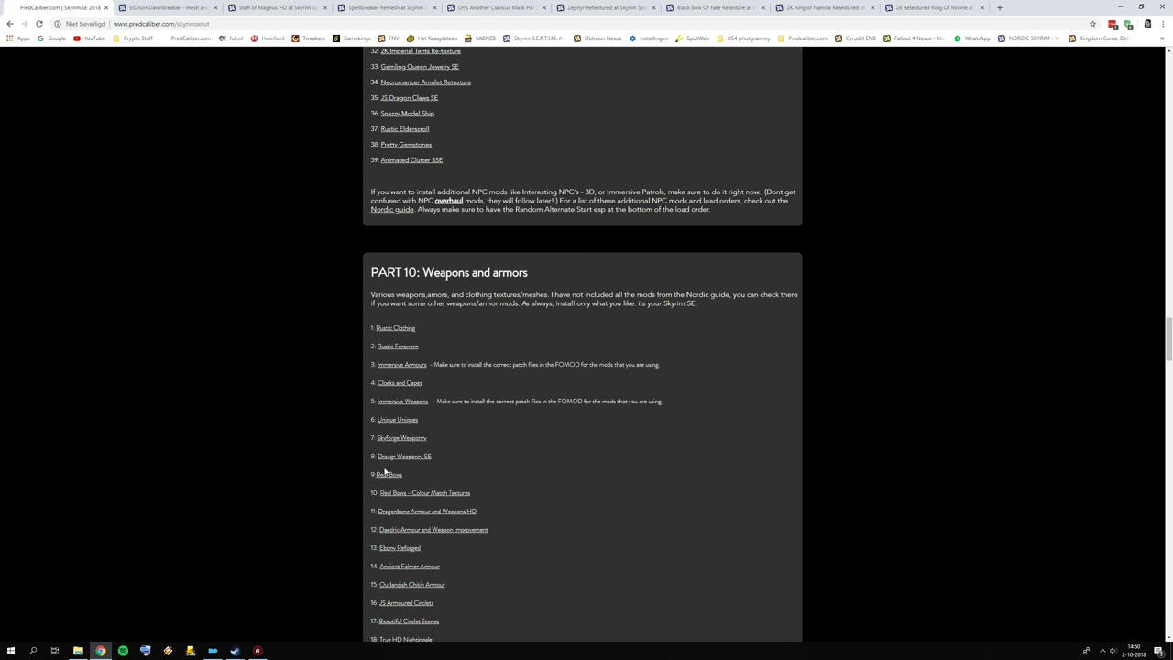
click(213, 650)
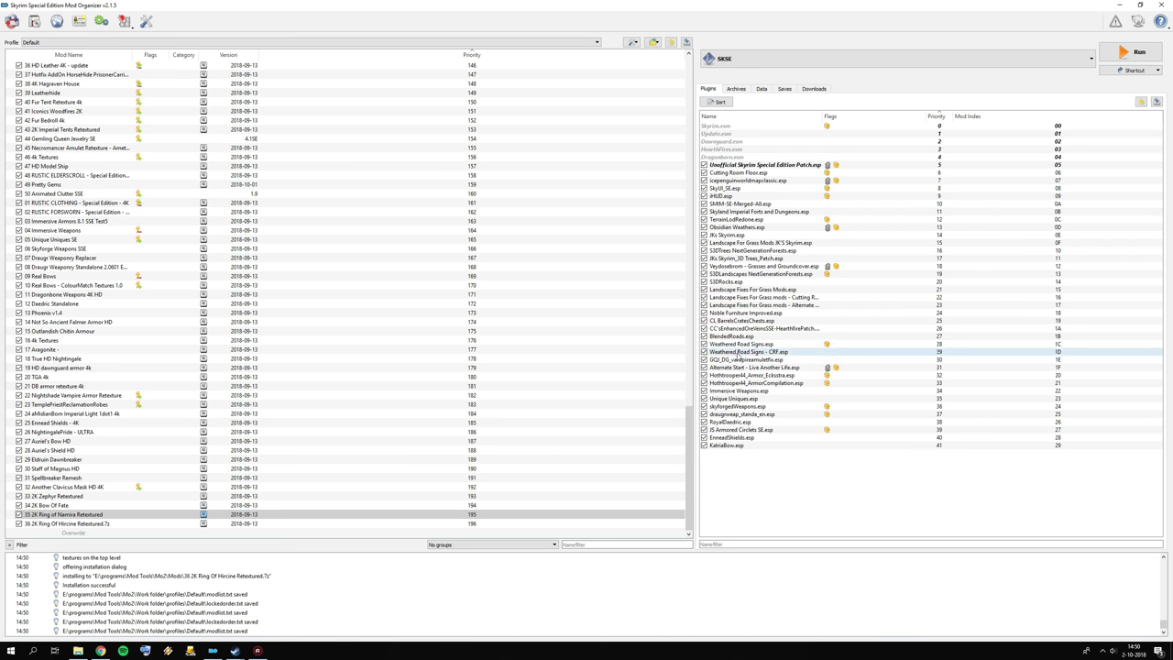
drag(742, 367, 752, 455)
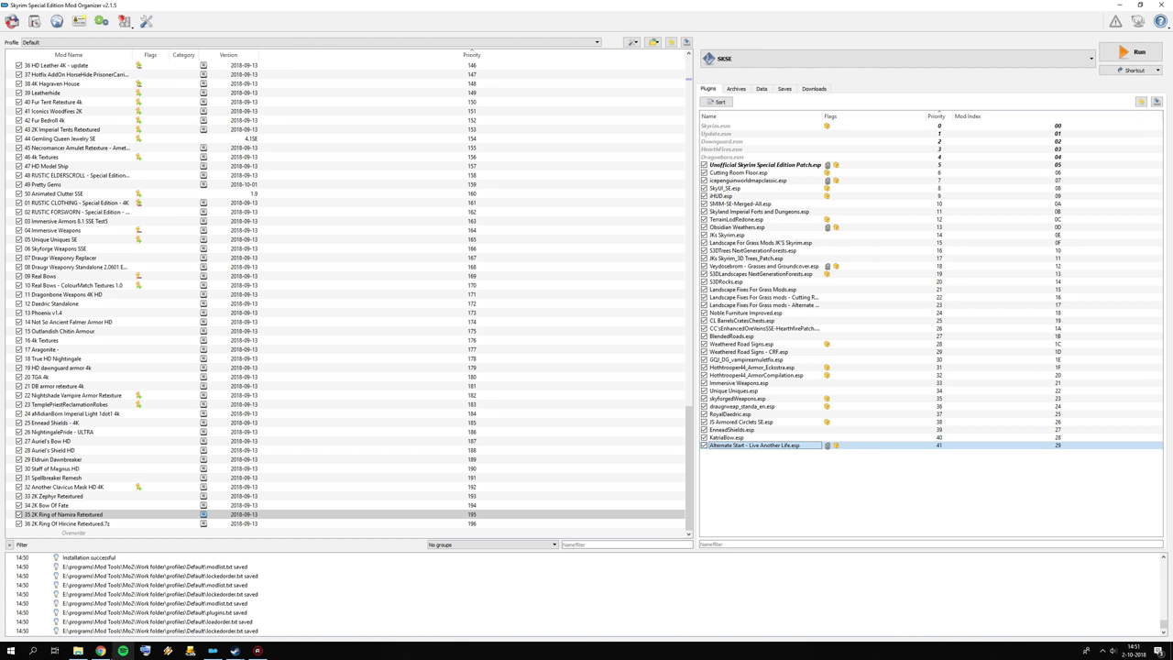
Step: Review the load order note and PART 11: NPC's and personal appearance in the Chrome guide, and return to Mod Organizer
click(108, 653)
scroll(287, 380, down, 7)
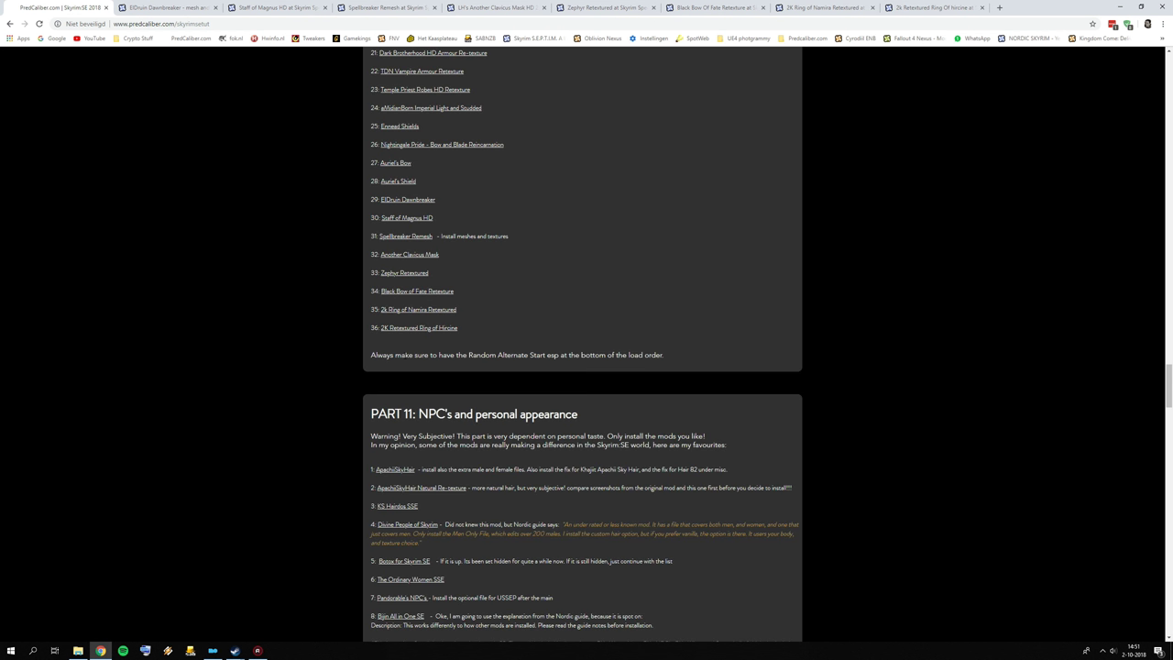
scroll(523, 412, up, 2)
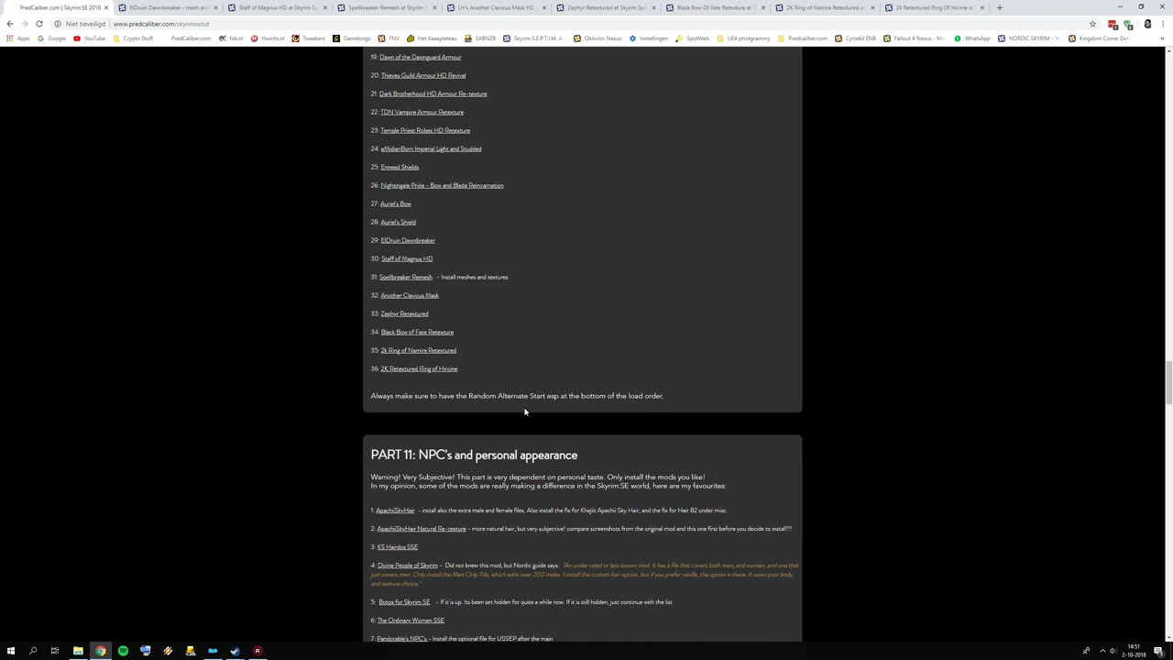
scroll(521, 414, down, 3)
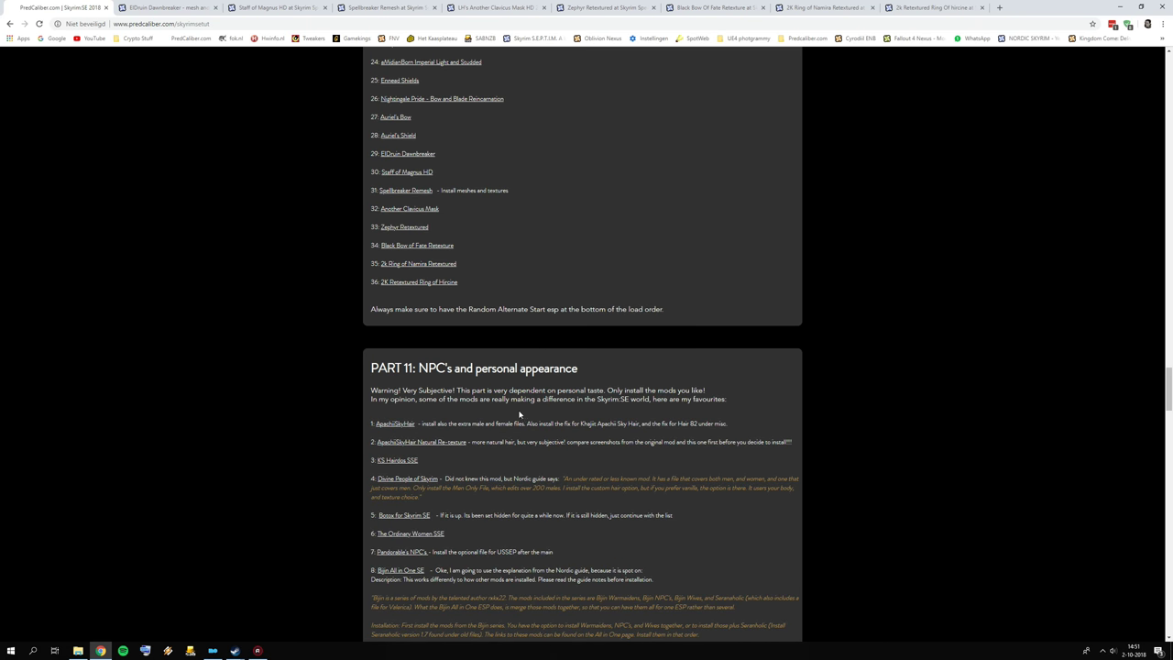
right_click(518, 415)
click(485, 417)
scroll(486, 415, up, 1)
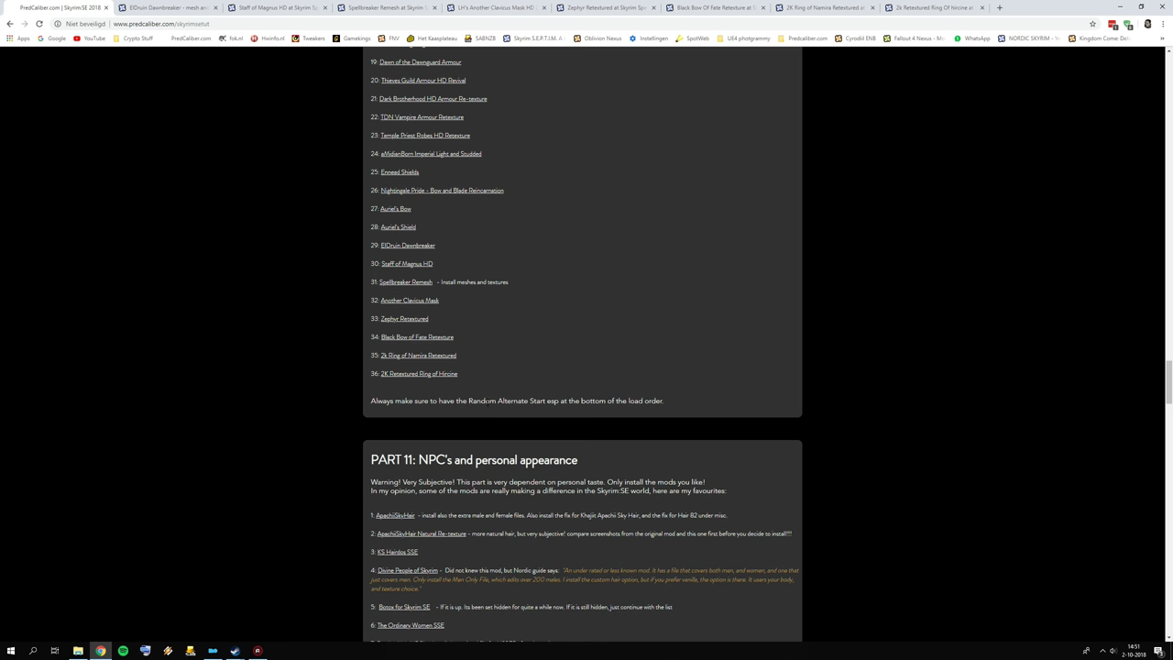
scroll(489, 476, down, 2)
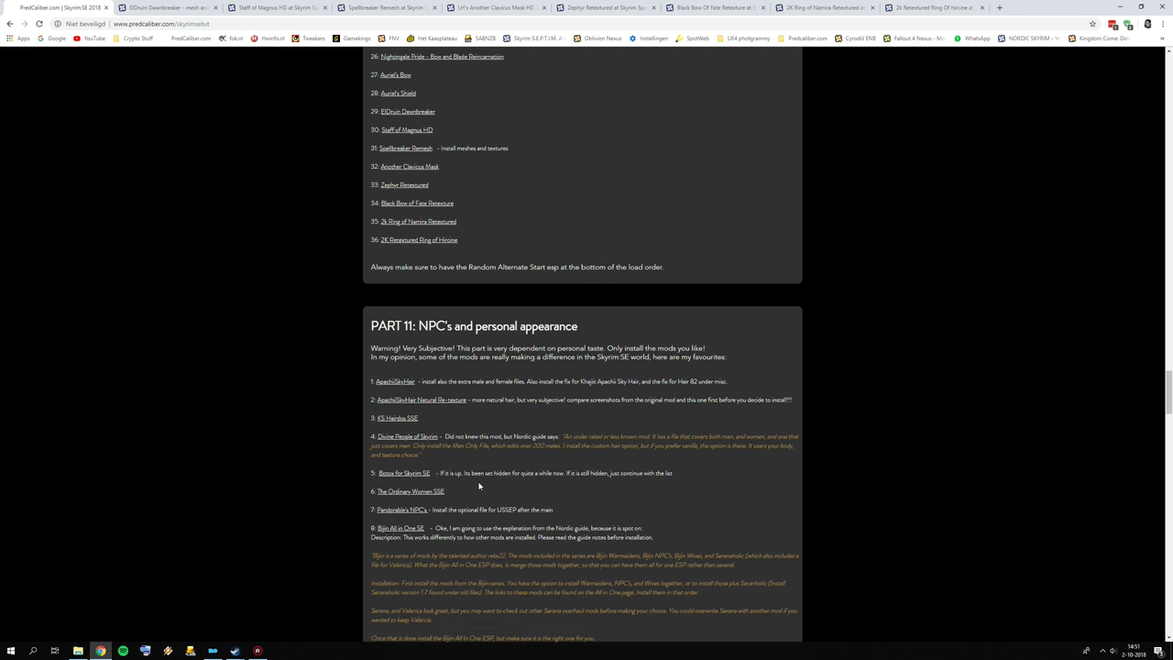
scroll(482, 488, down, 2)
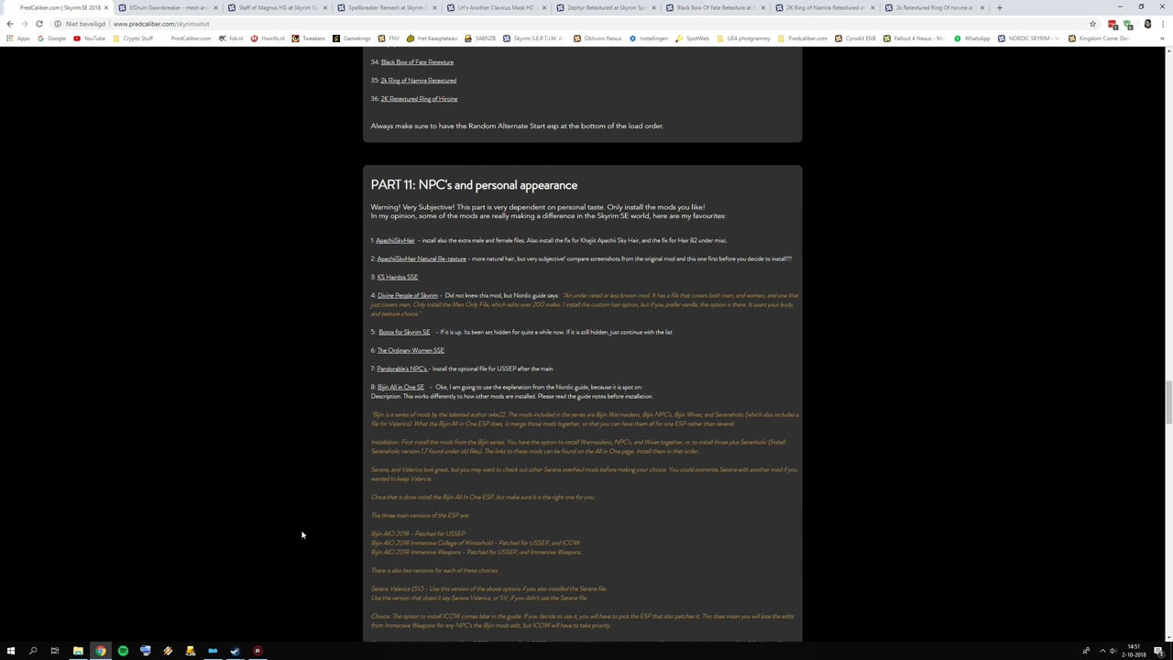
click(211, 652)
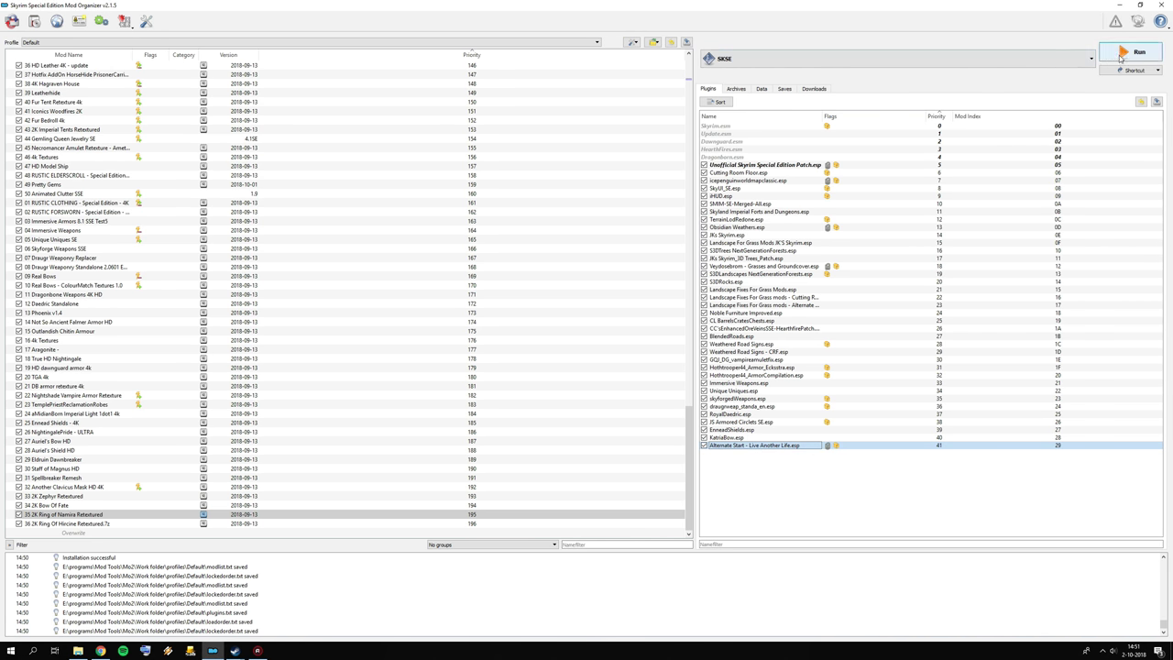